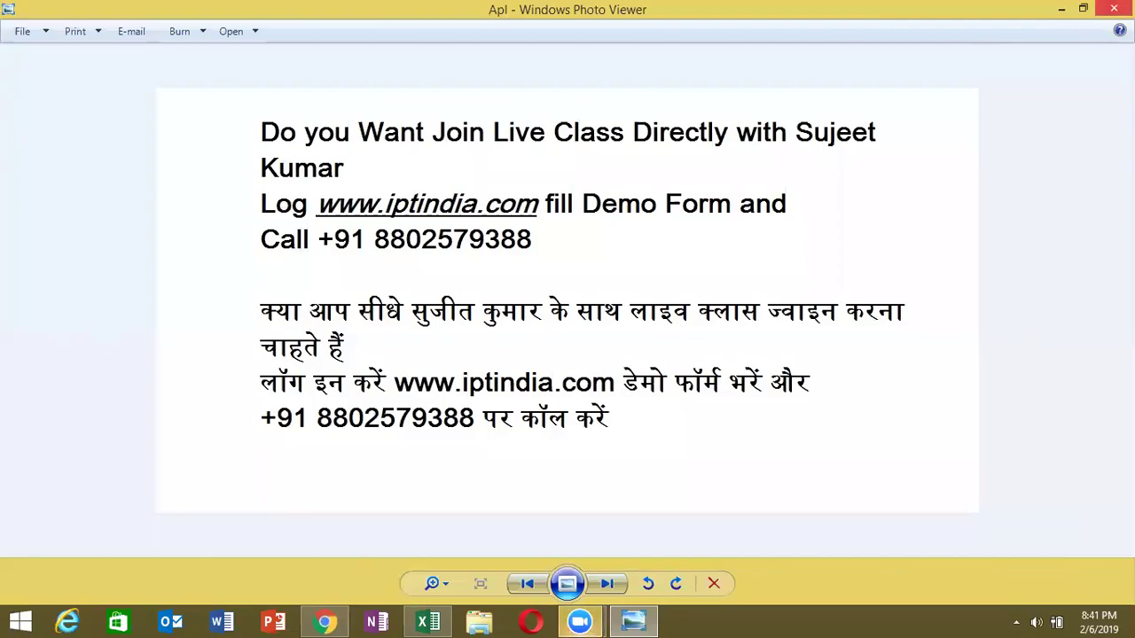
Close the class promo image, preview and close the PEN image, then bring up the CF workbook.
left_click(1113, 8)
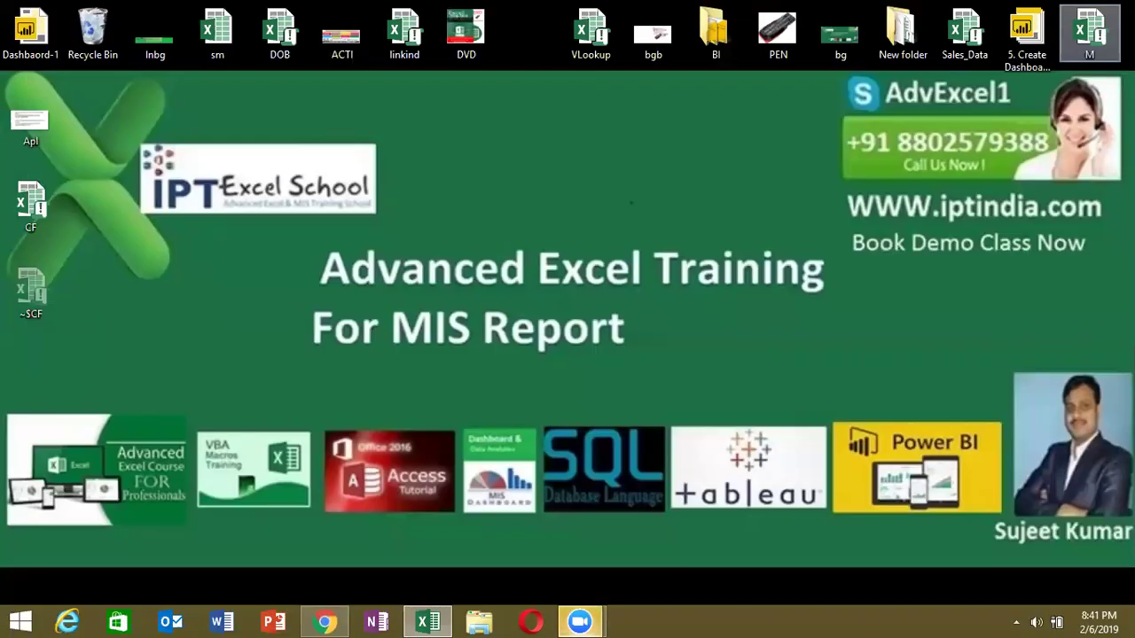
right_click(785, 48)
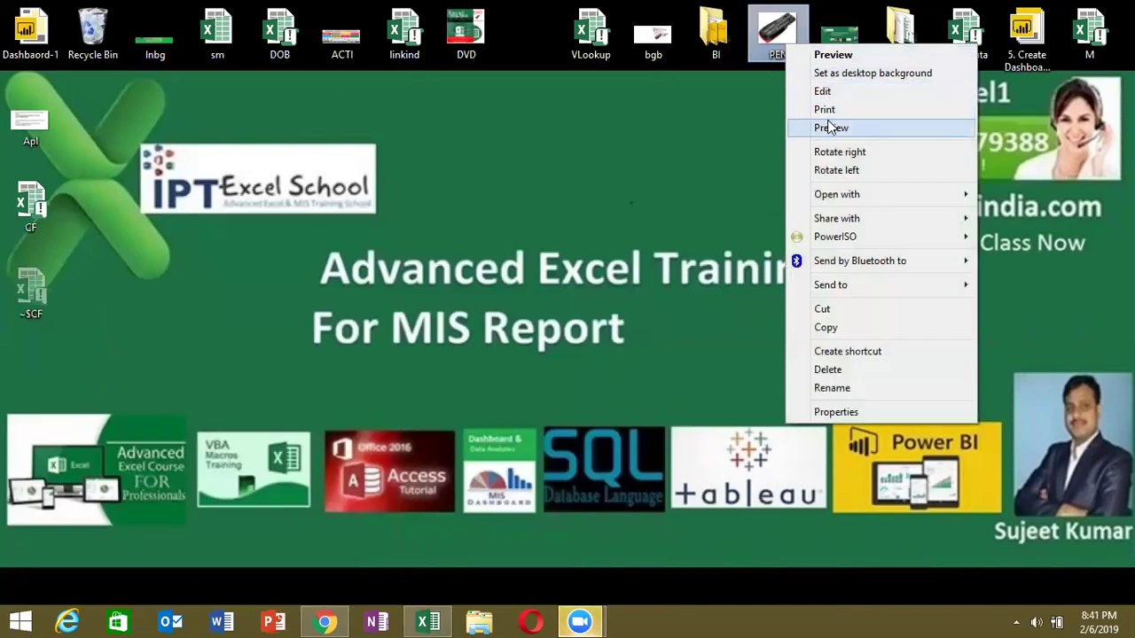
left_click(829, 127)
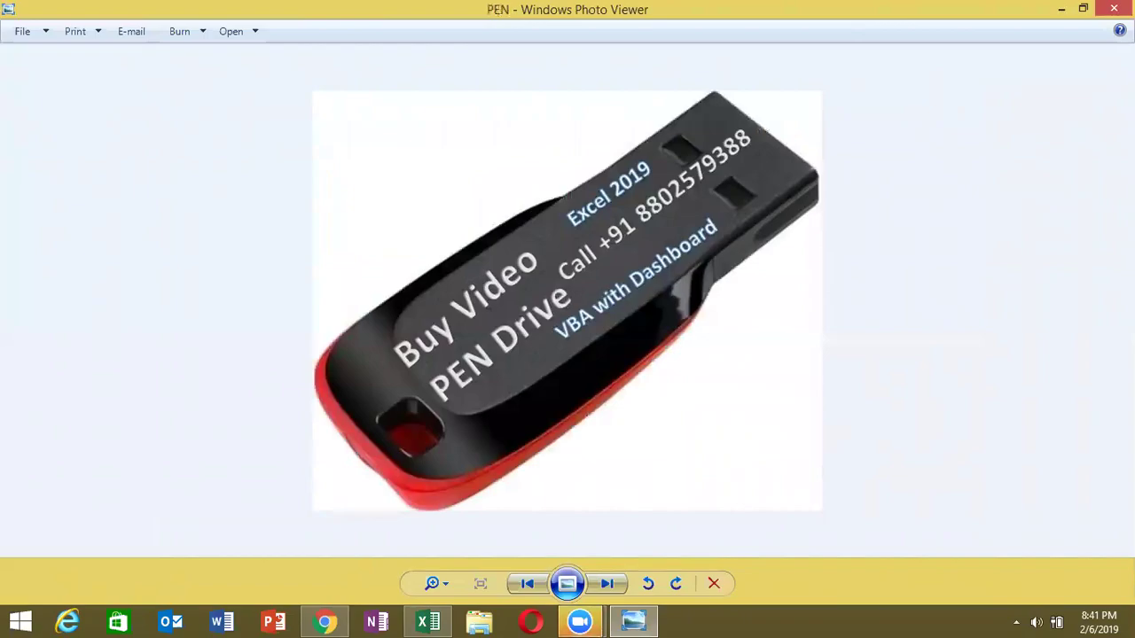
left_click(1114, 9)
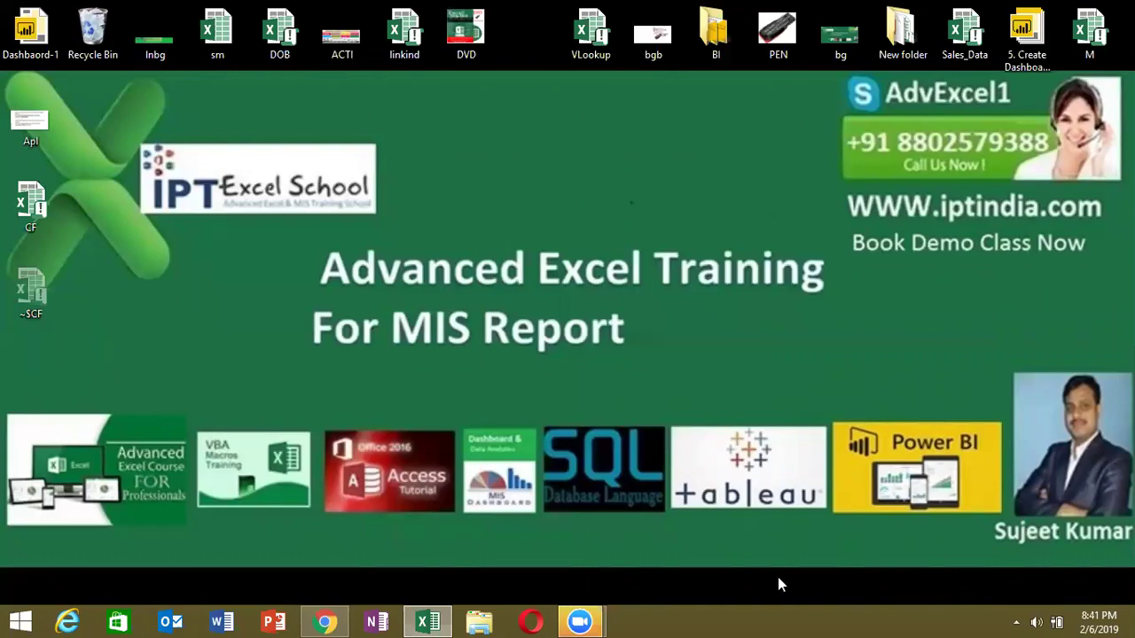
left_click(428, 620)
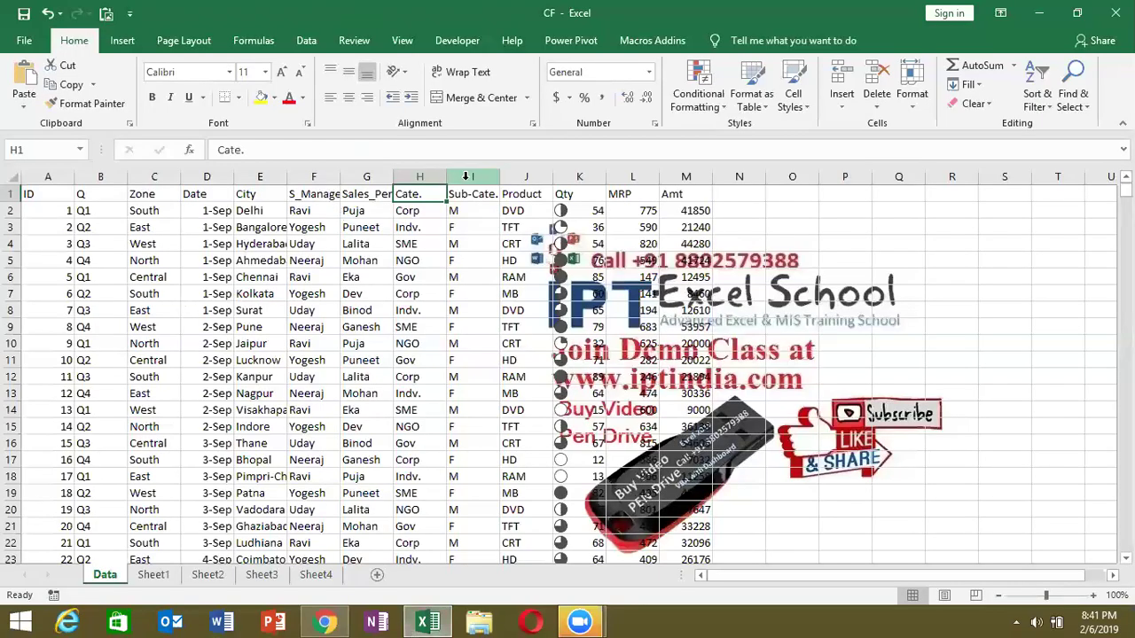
Select the Qty column K and open the Conditional Formatting menu.
left_click(574, 173)
left_click(698, 95)
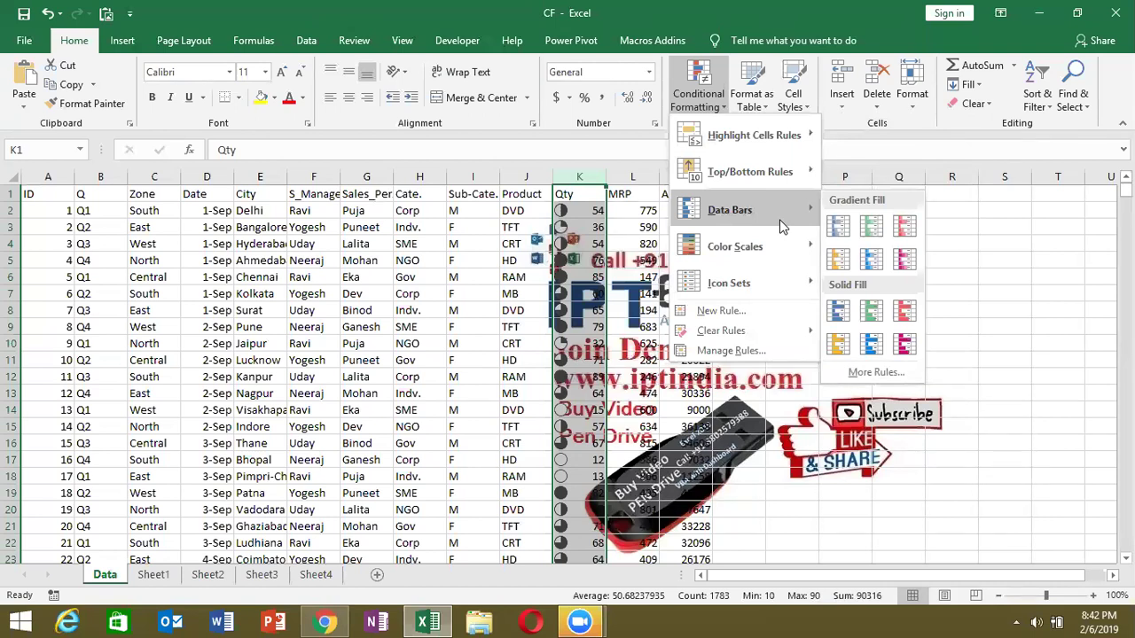
mouse_move(754, 135)
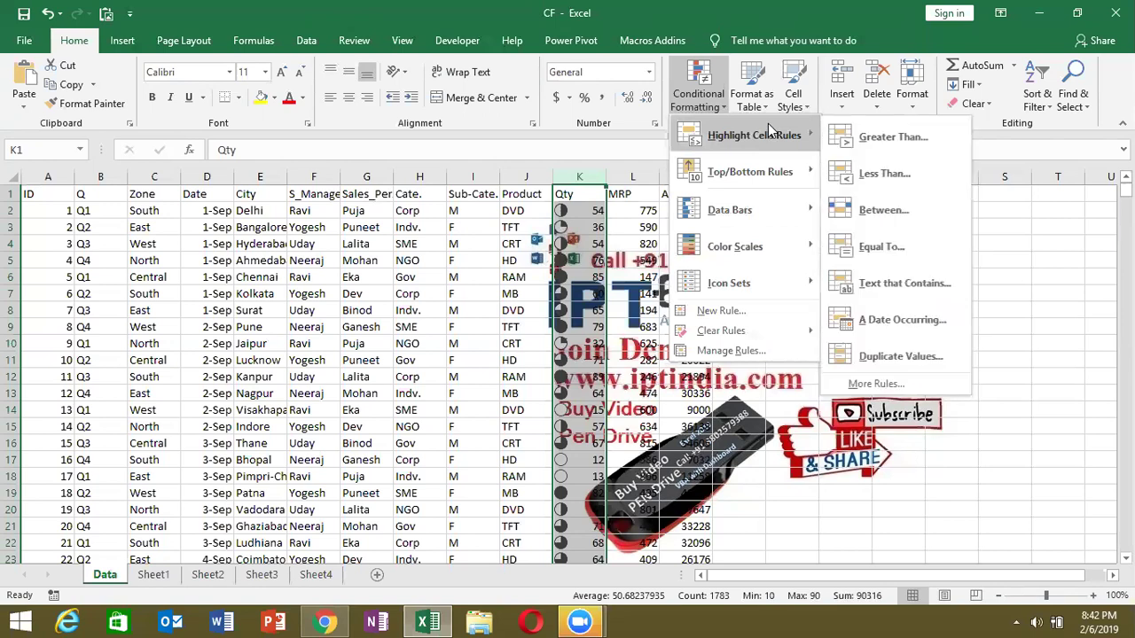
Start a new rule, compare the Icon Sets and 3-Color Scale styles, then choose 'Format only cells that contain'.
left_click(721, 311)
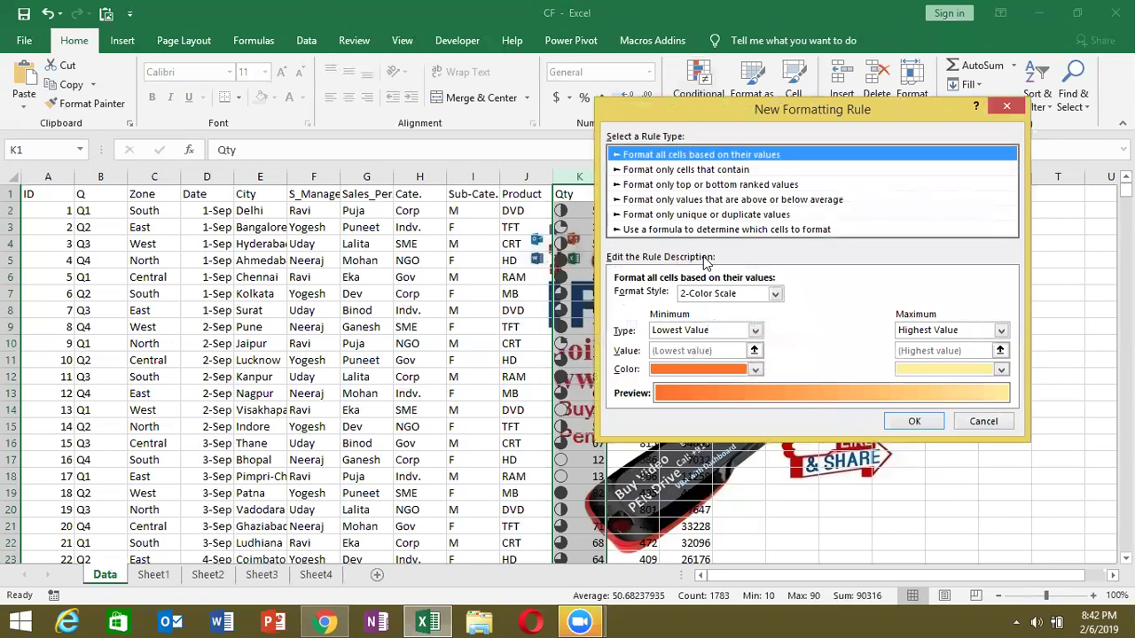
left_click(705, 296)
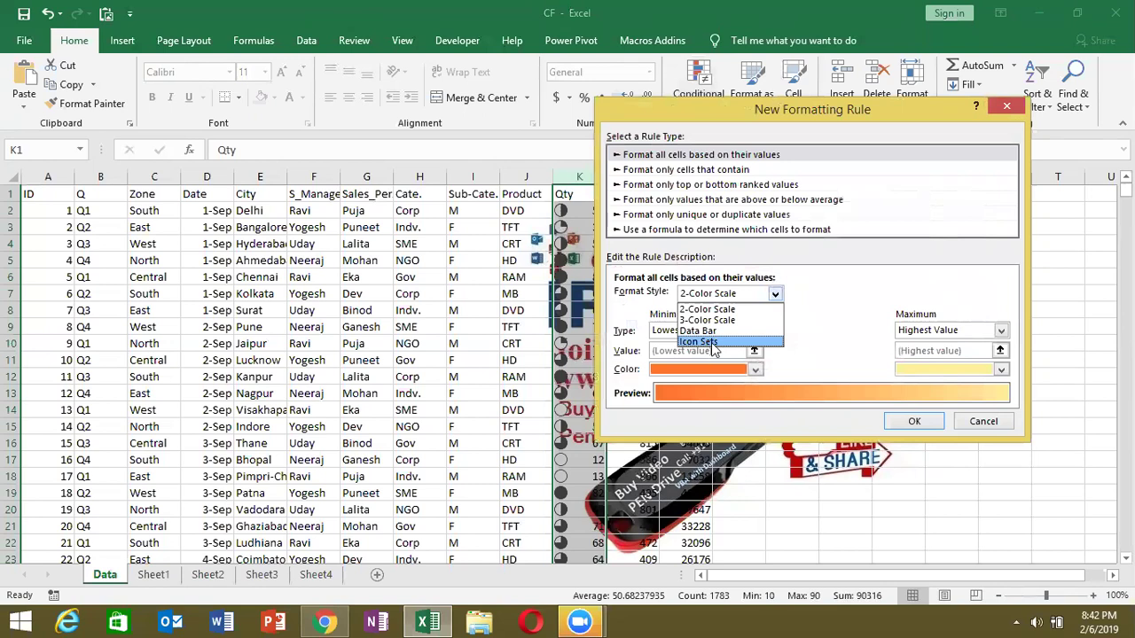
left_click(714, 342)
left_click(715, 296)
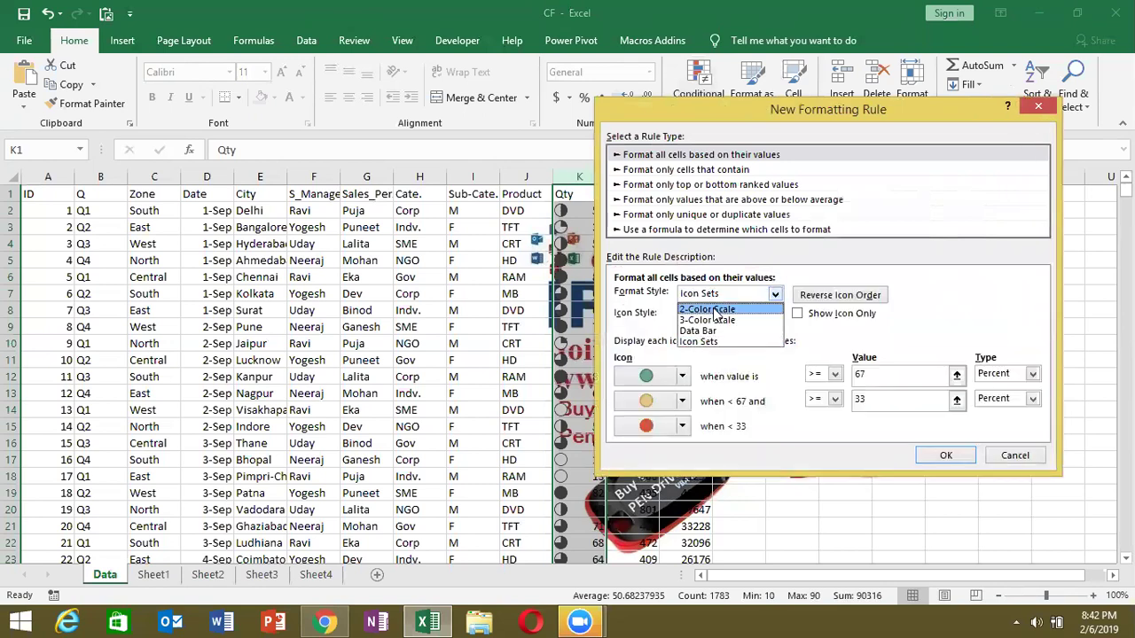
left_click(714, 321)
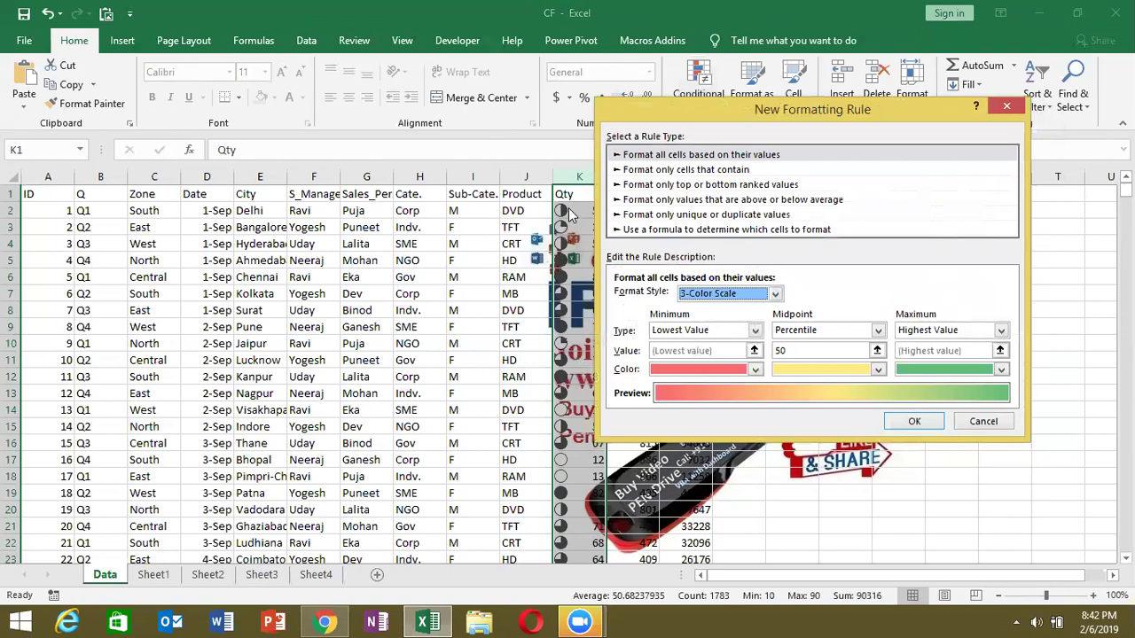
left_click(644, 172)
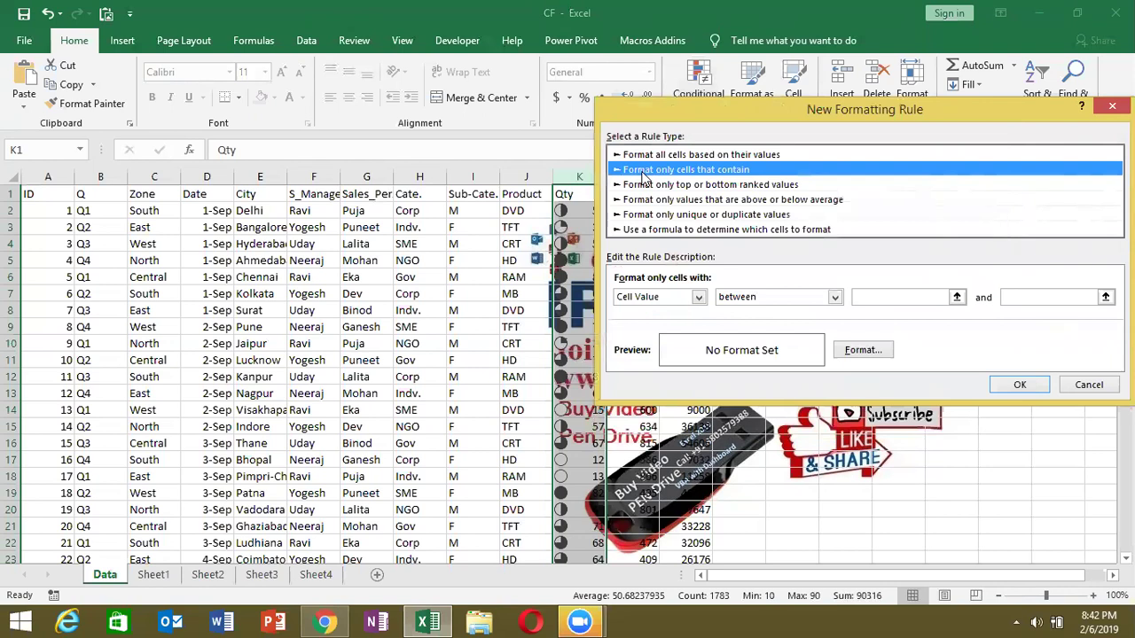
Set the rule to Cell Value greater than or equal to 50 with a light-blue fill.
left_click(659, 297)
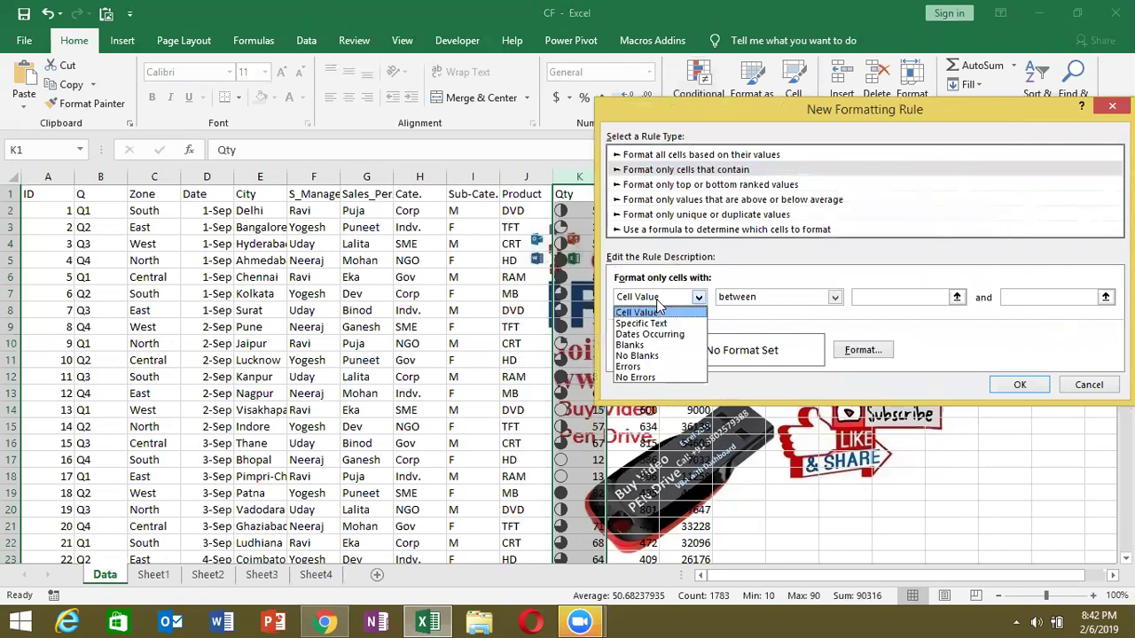
left_click(657, 315)
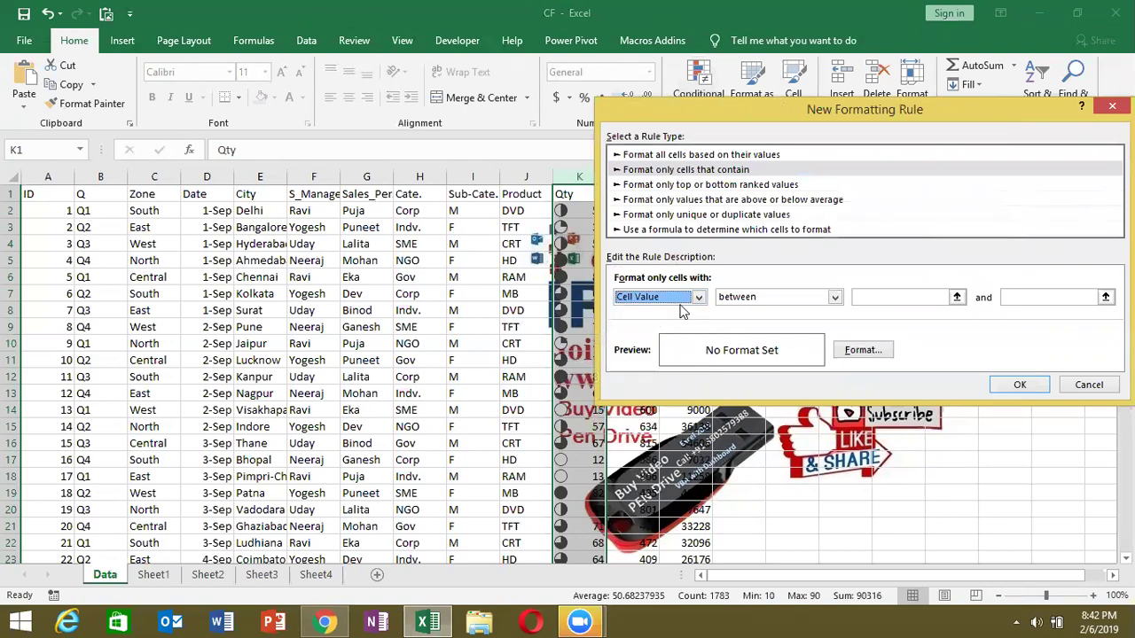
left_click(728, 303)
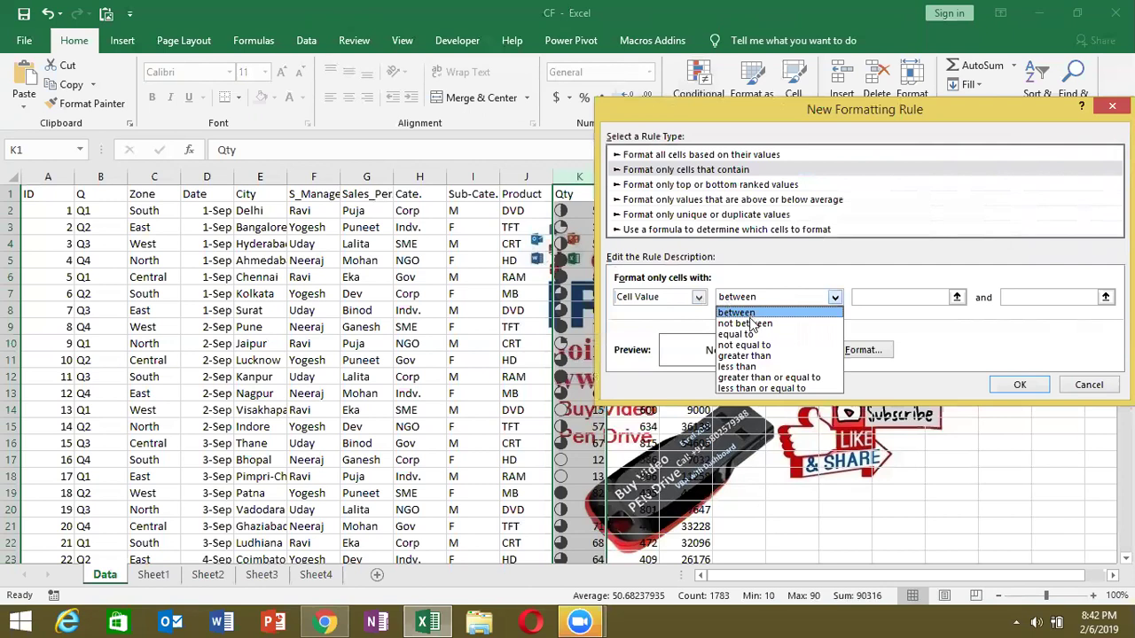
left_click(751, 323)
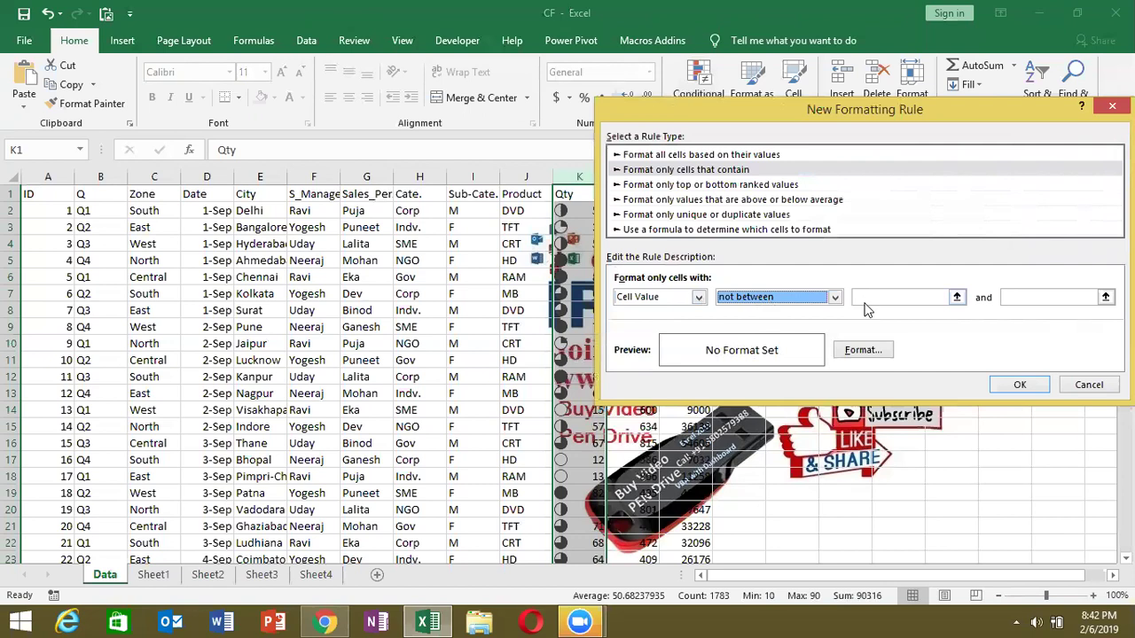
left_click(743, 302)
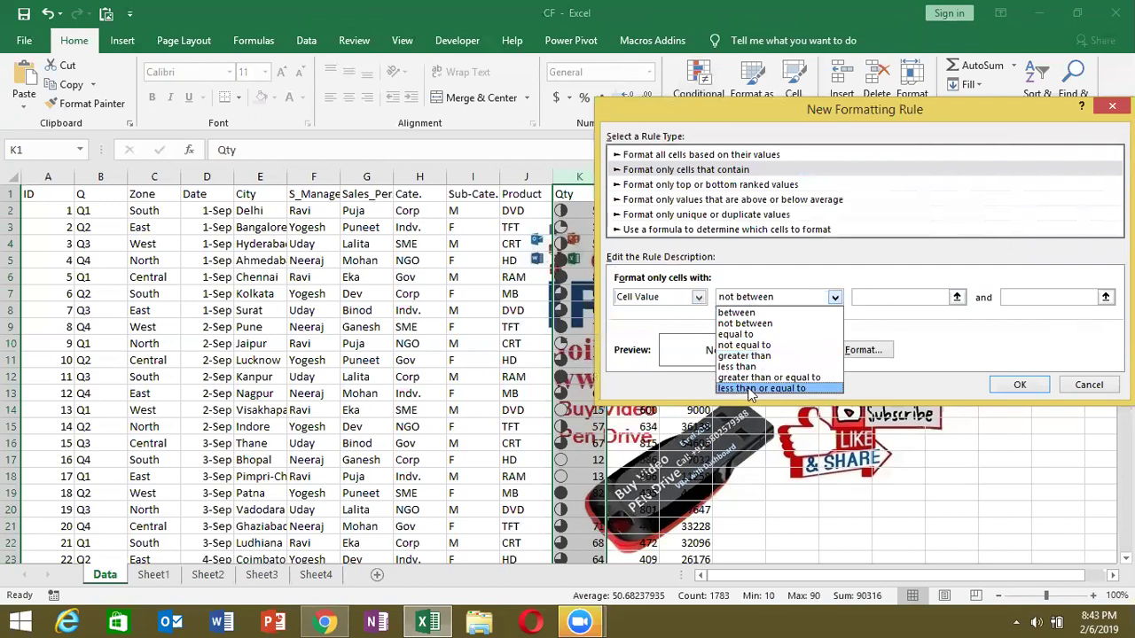
left_click(752, 379)
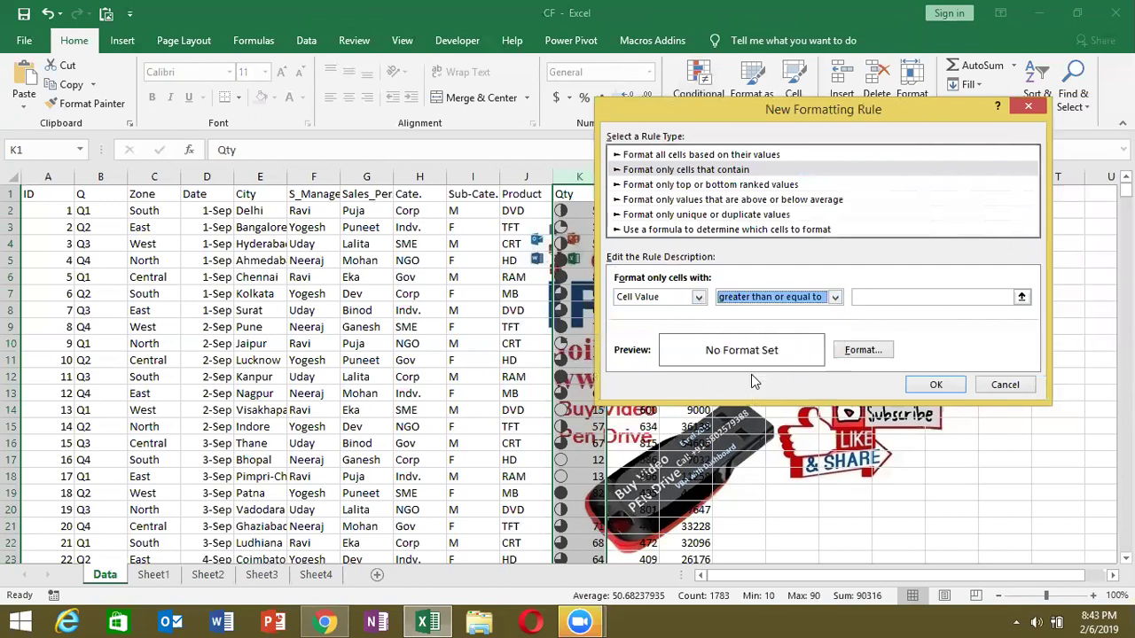
left_click(867, 298)
type("50")
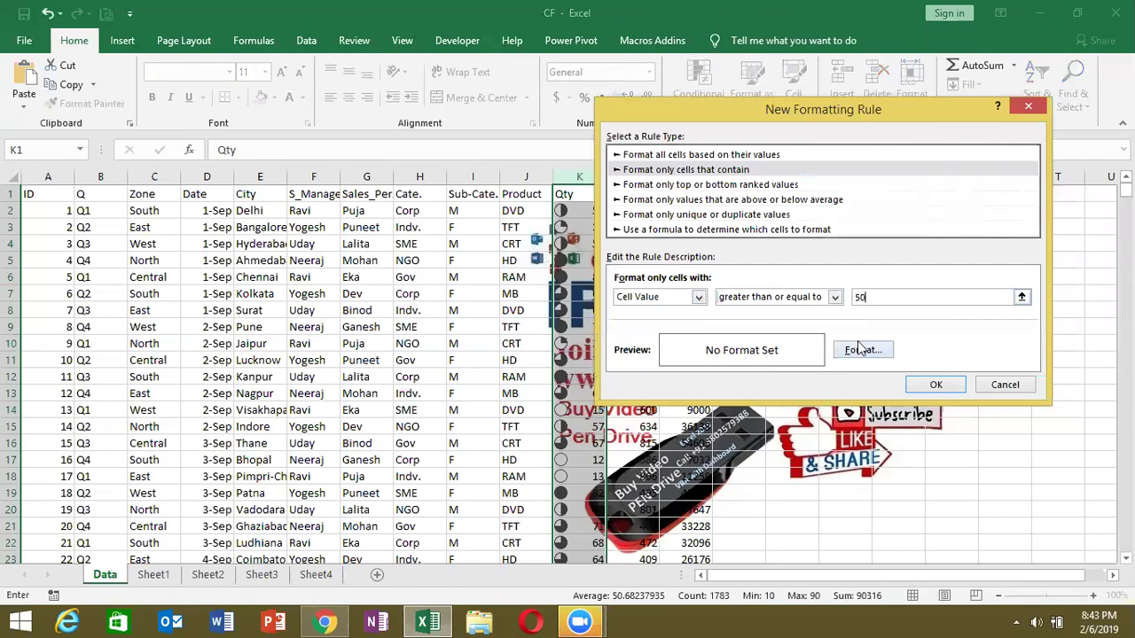
left_click(863, 349)
left_click(764, 72)
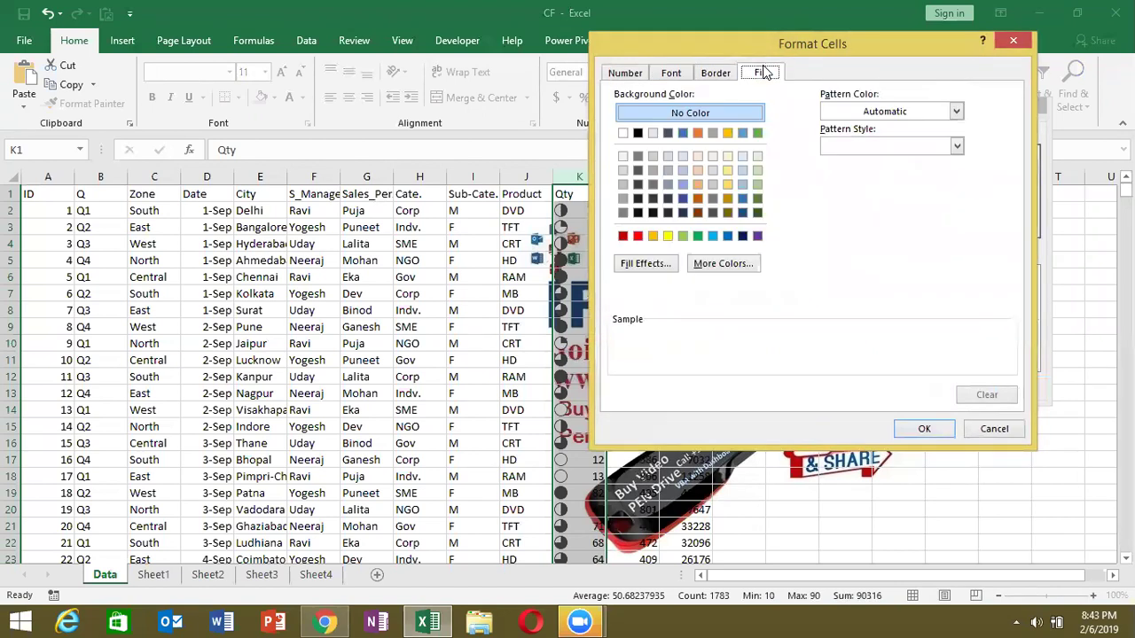
left_click(713, 234)
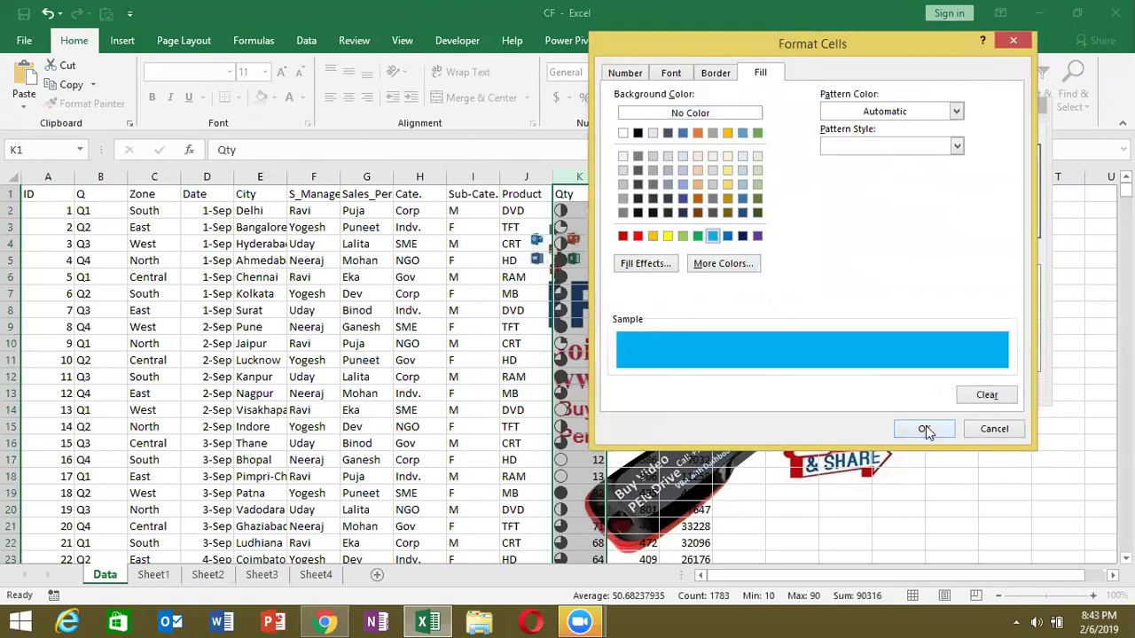
left_click(926, 429)
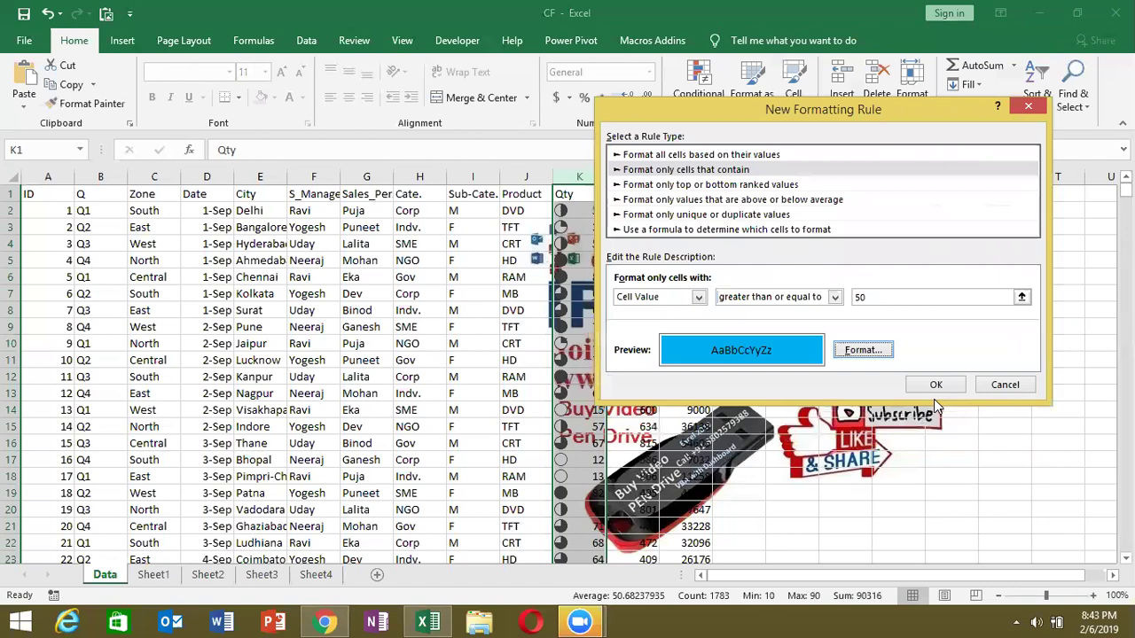
Try the Specific Text condition, then cancel the rule and select cell E3.
left_click(774, 298)
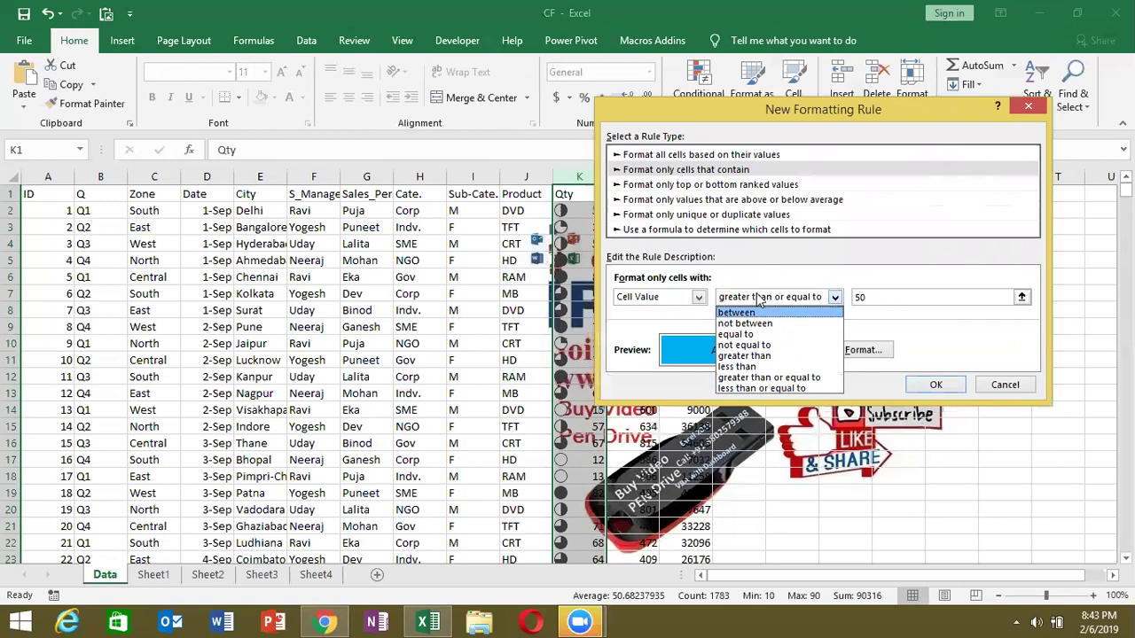
left_click(758, 282)
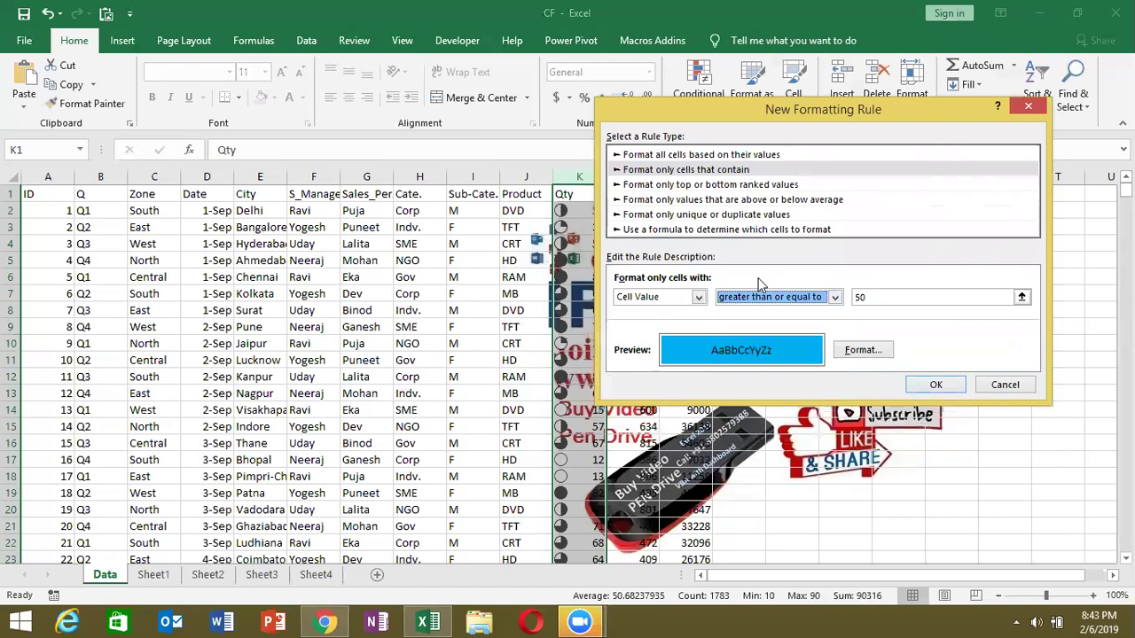
left_click(679, 298)
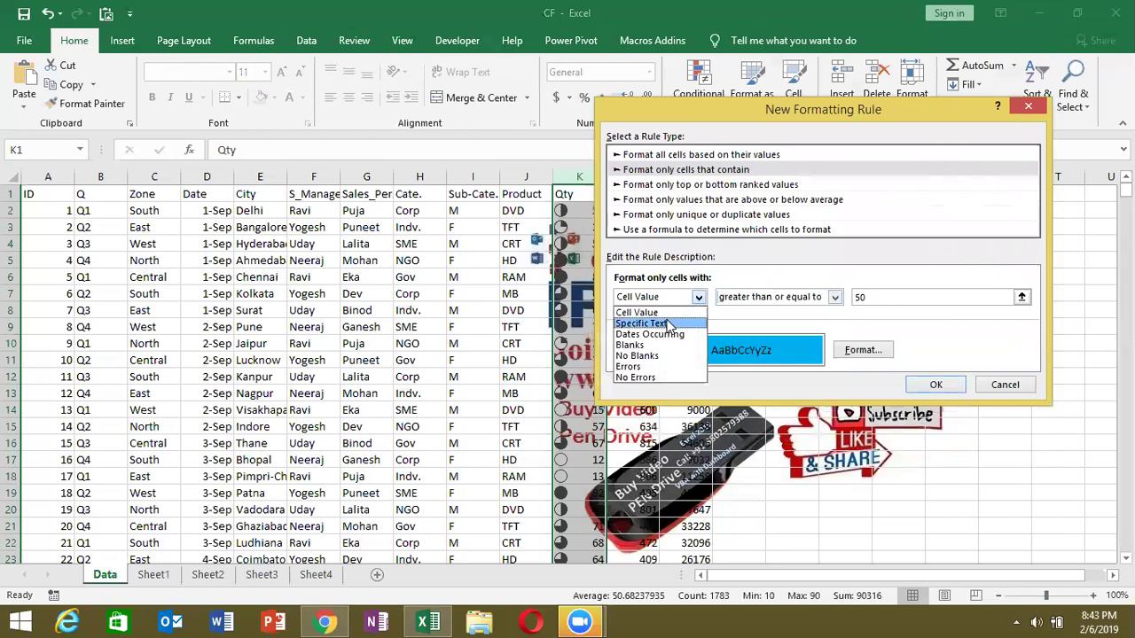
left_click(669, 324)
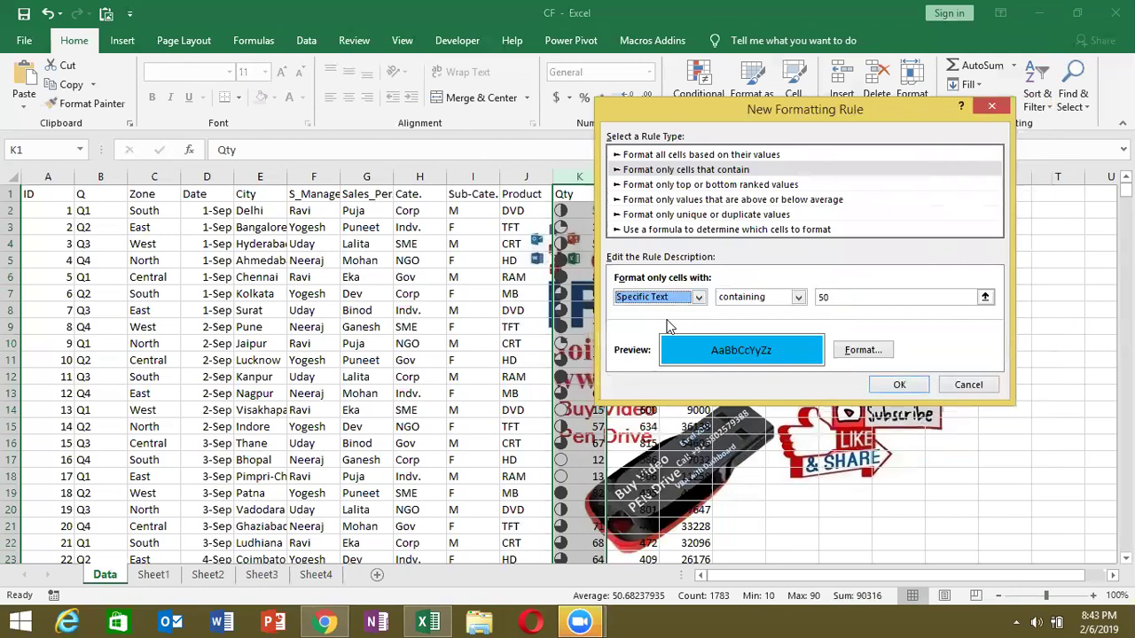
left_click(962, 383)
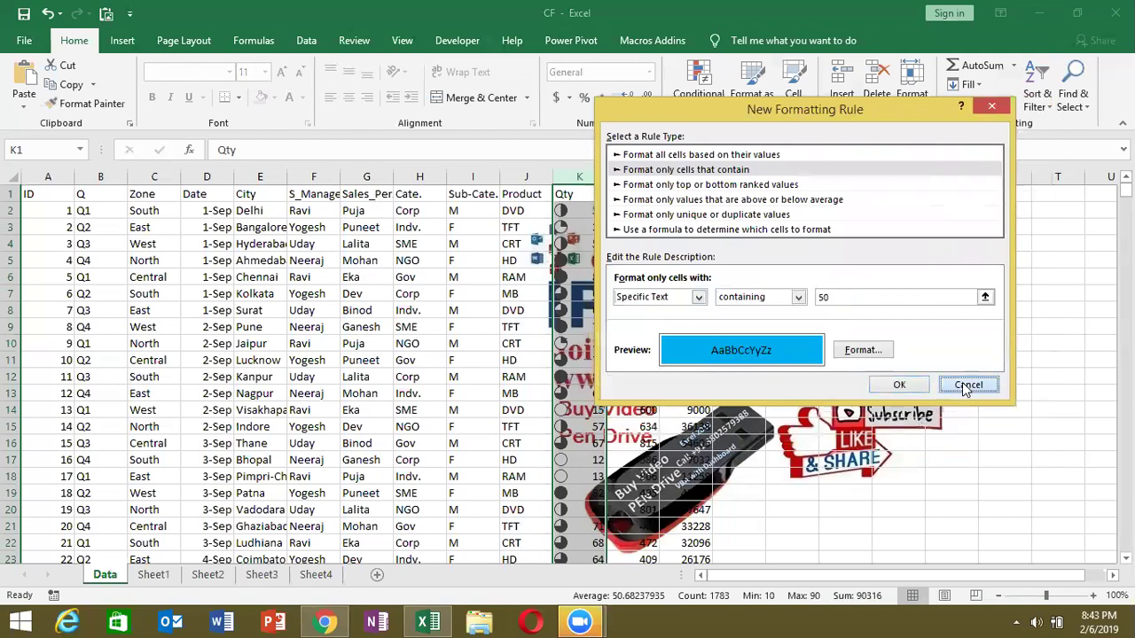
left_click(280, 225)
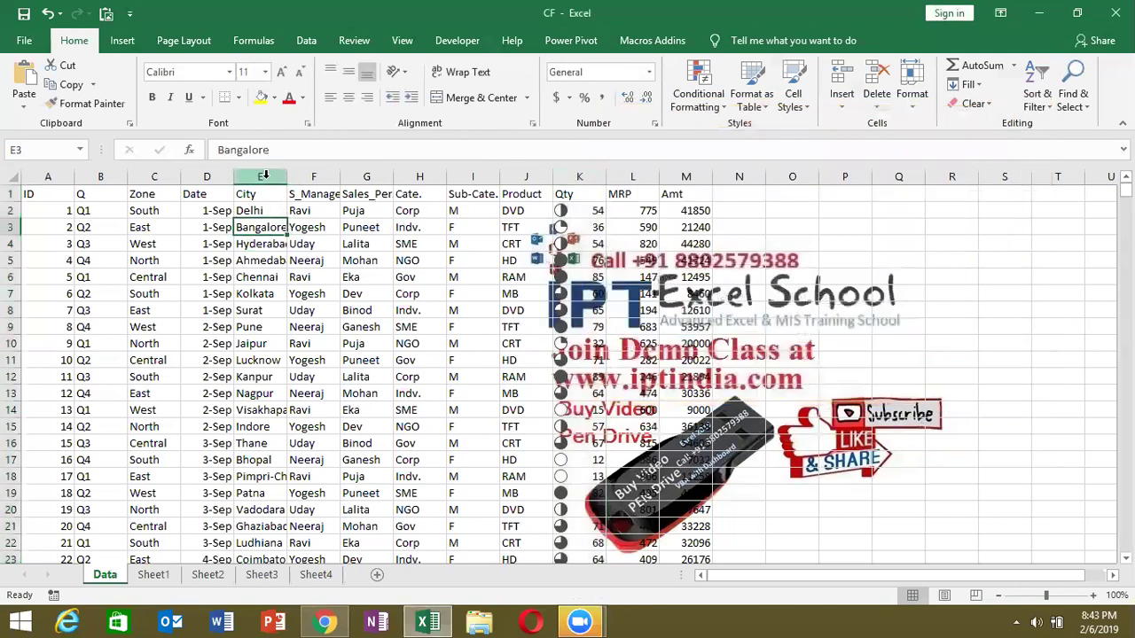
Select the City column E and start a new rule matching Specific Text.
left_click(264, 173)
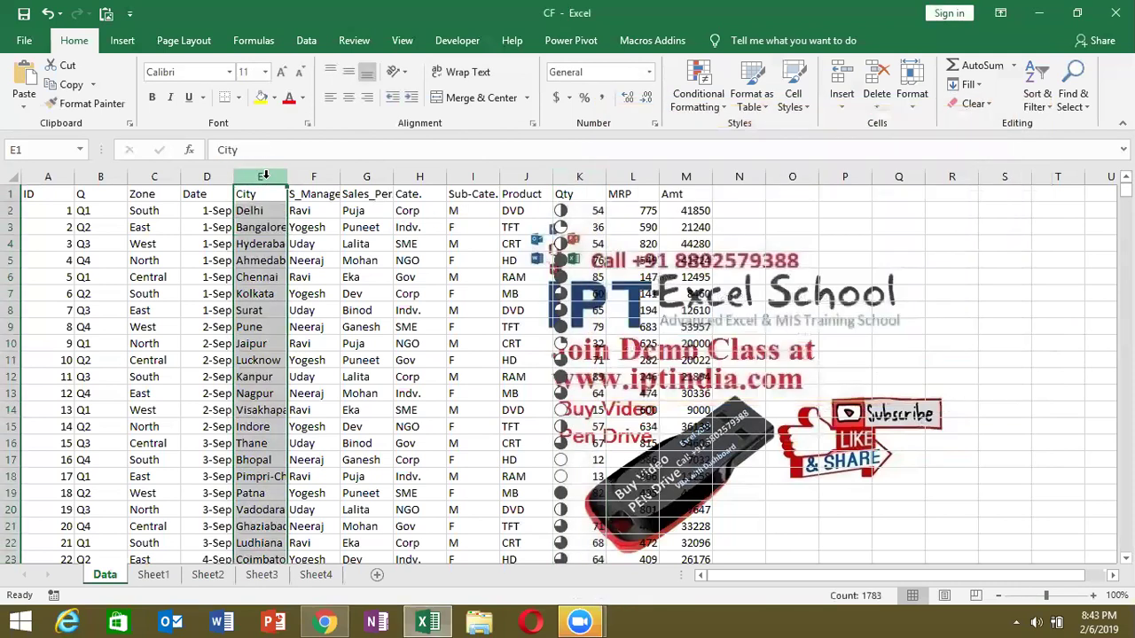
left_click(692, 107)
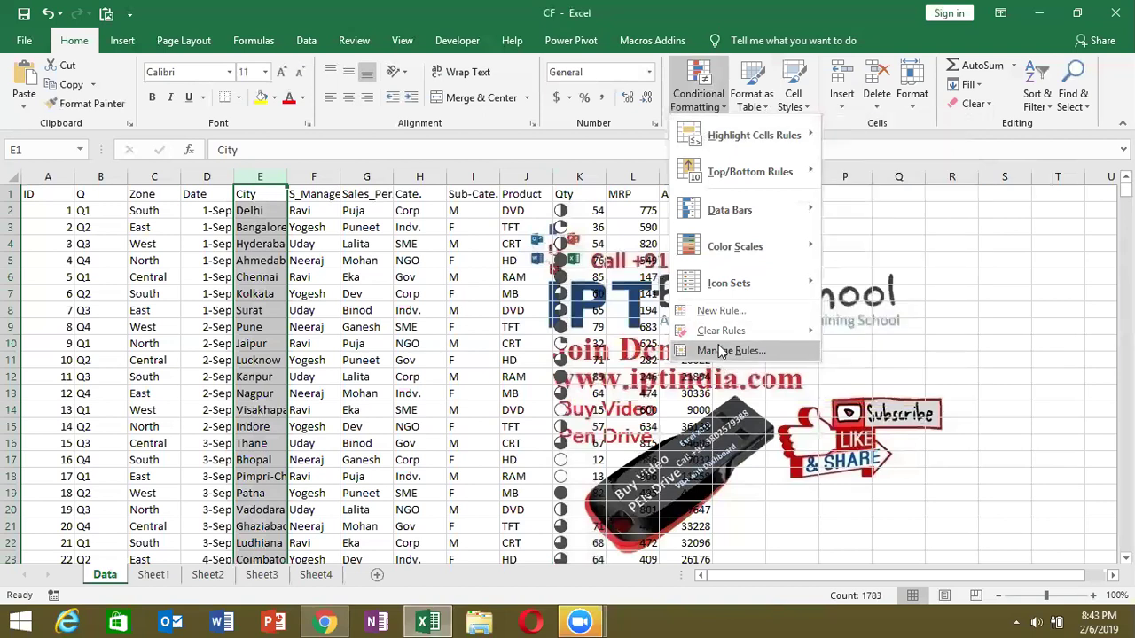
left_click(728, 312)
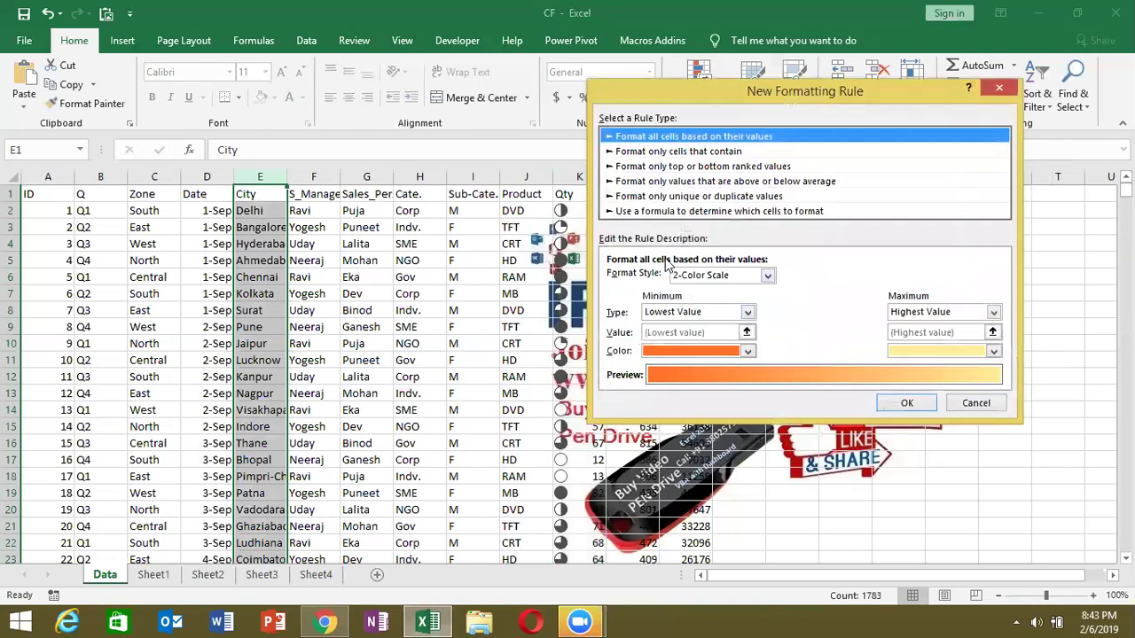
left_click(645, 153)
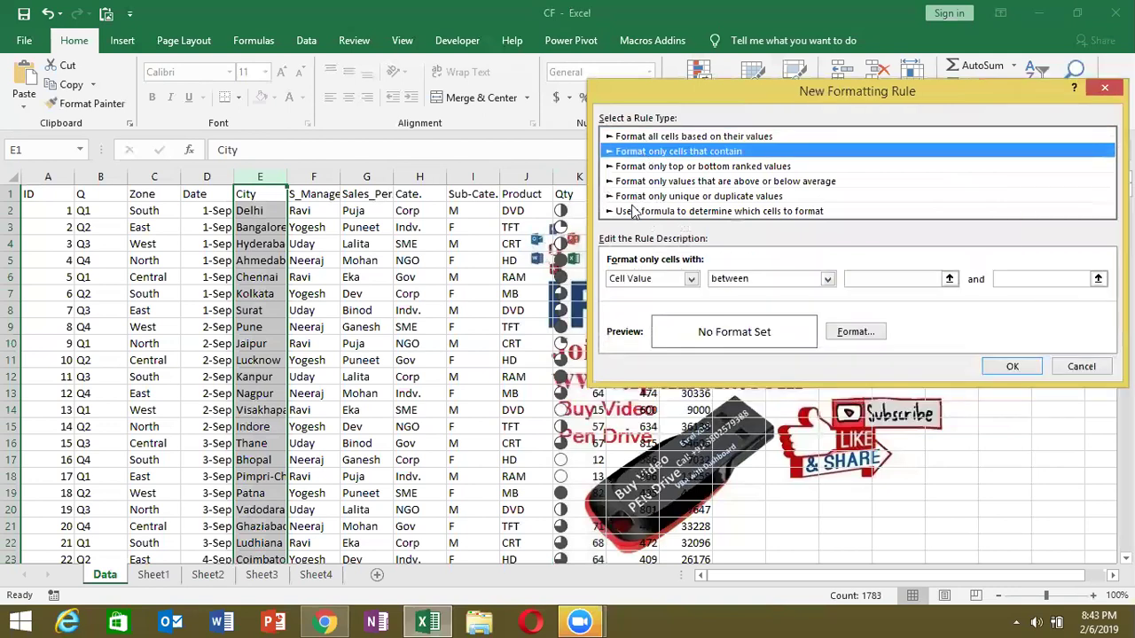
left_click(630, 280)
left_click(631, 305)
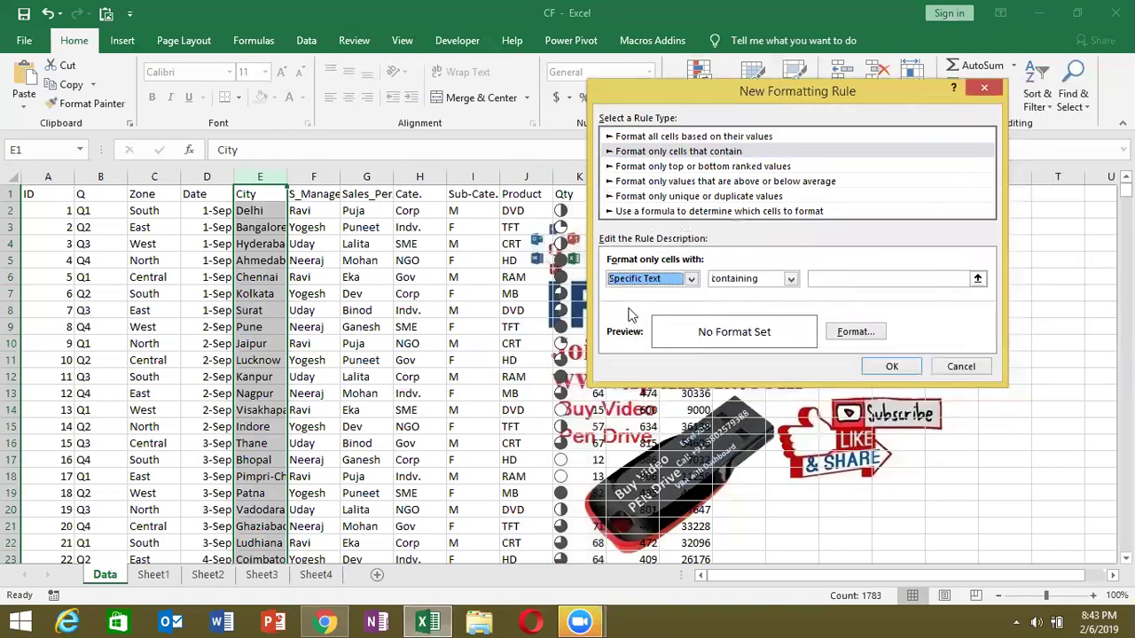
Make the rule match text beginning with 'B' and give matching cells a green fill.
left_click(732, 280)
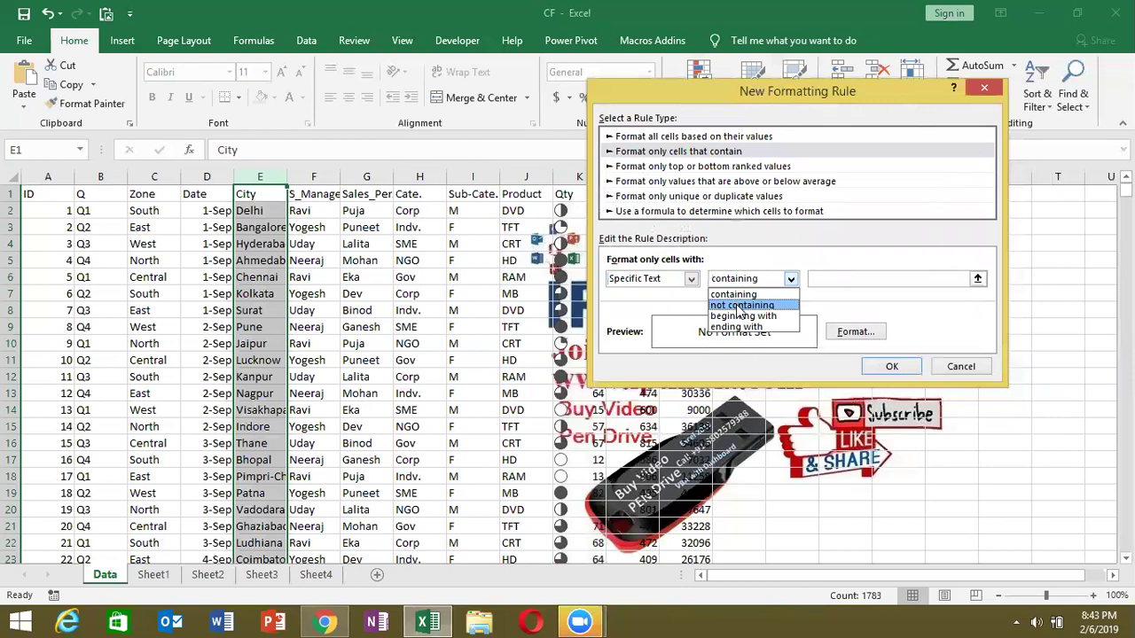
left_click(741, 305)
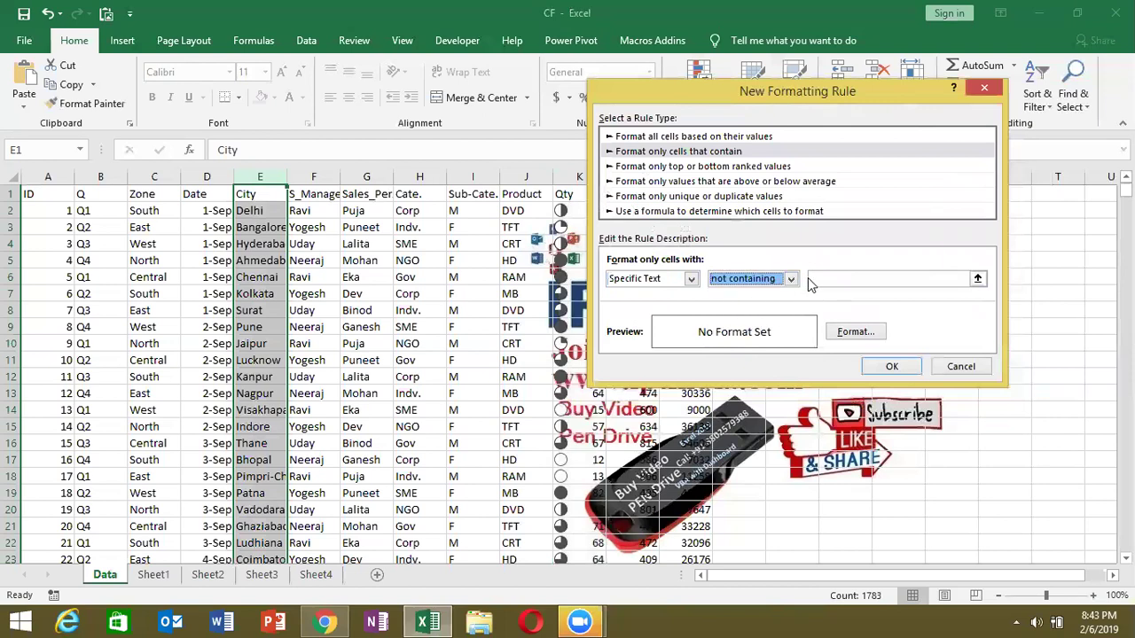
left_click(789, 279)
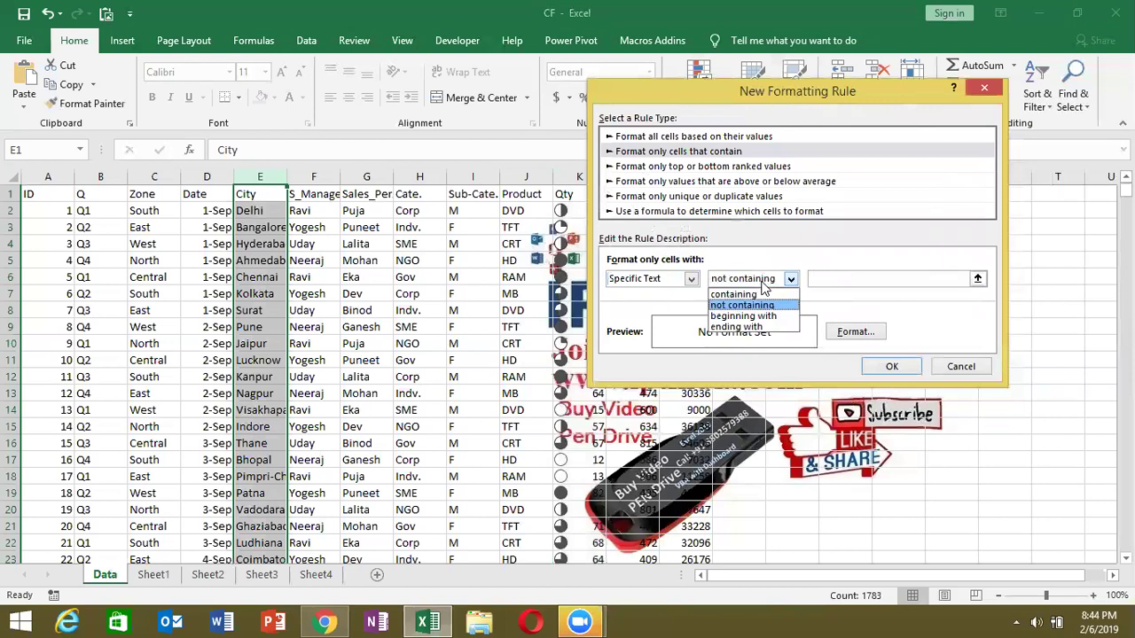
left_click(760, 316)
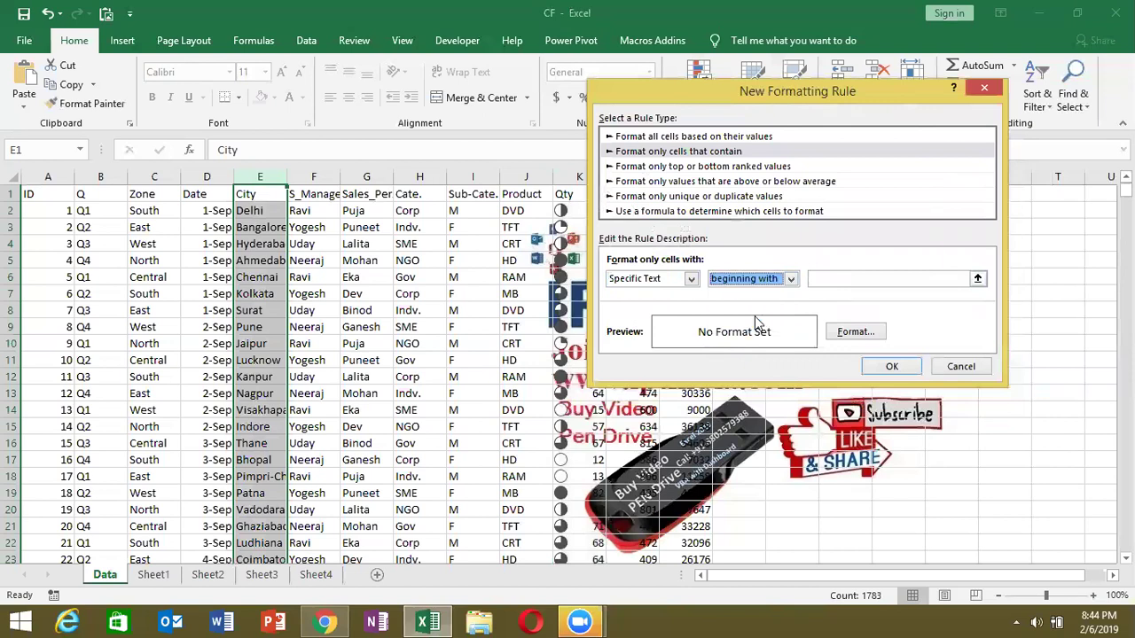
left_click(826, 277)
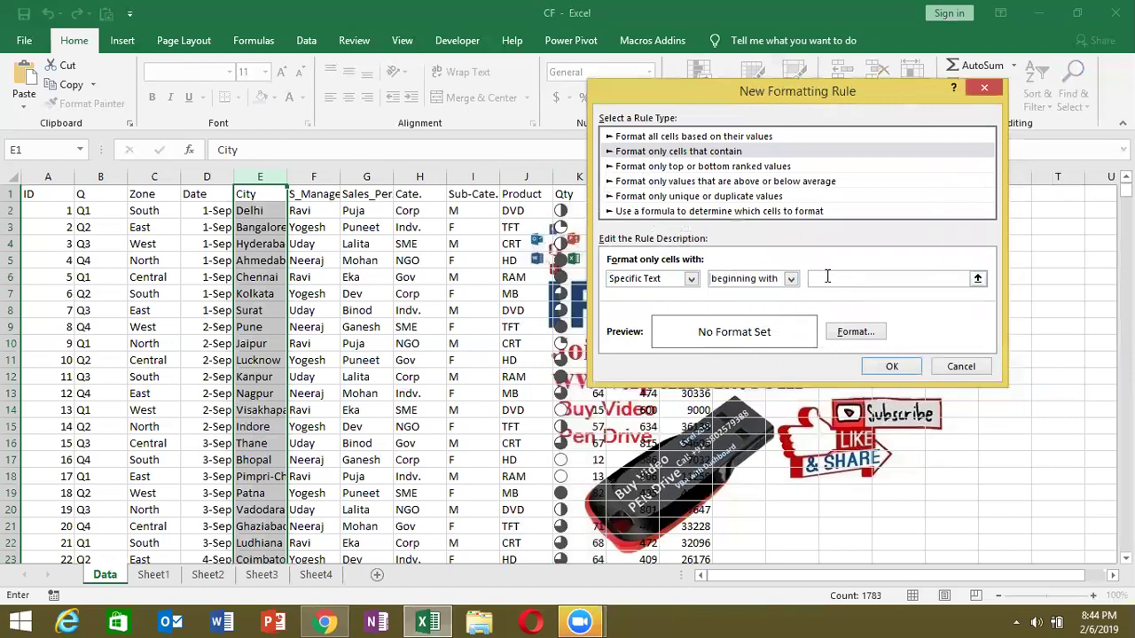
type("B")
left_click(846, 333)
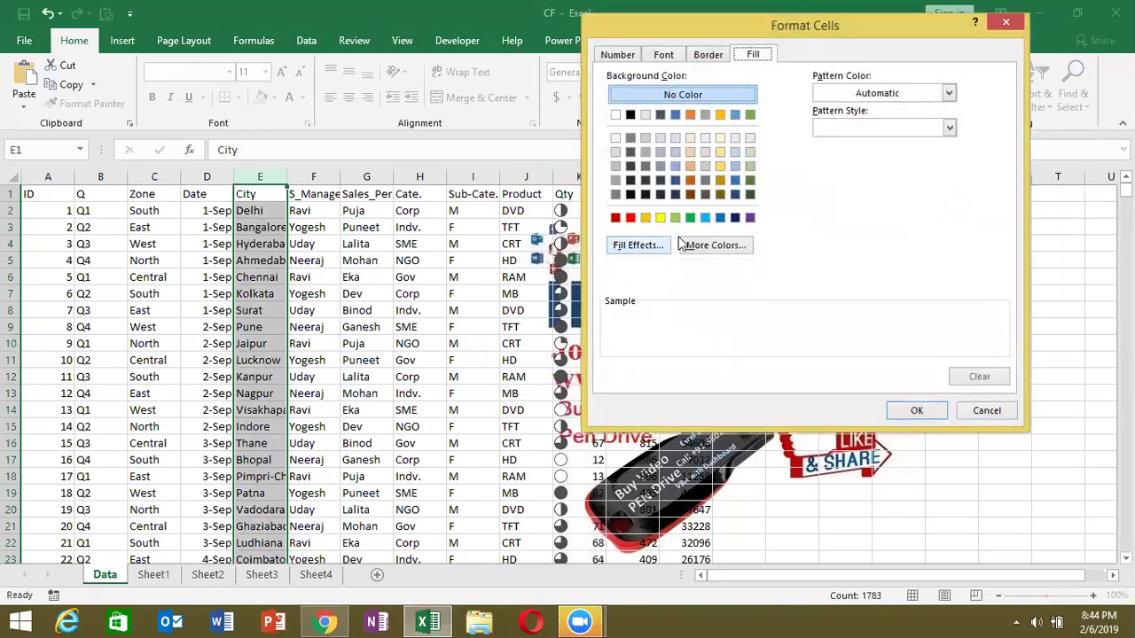
left_click(690, 217)
left_click(910, 415)
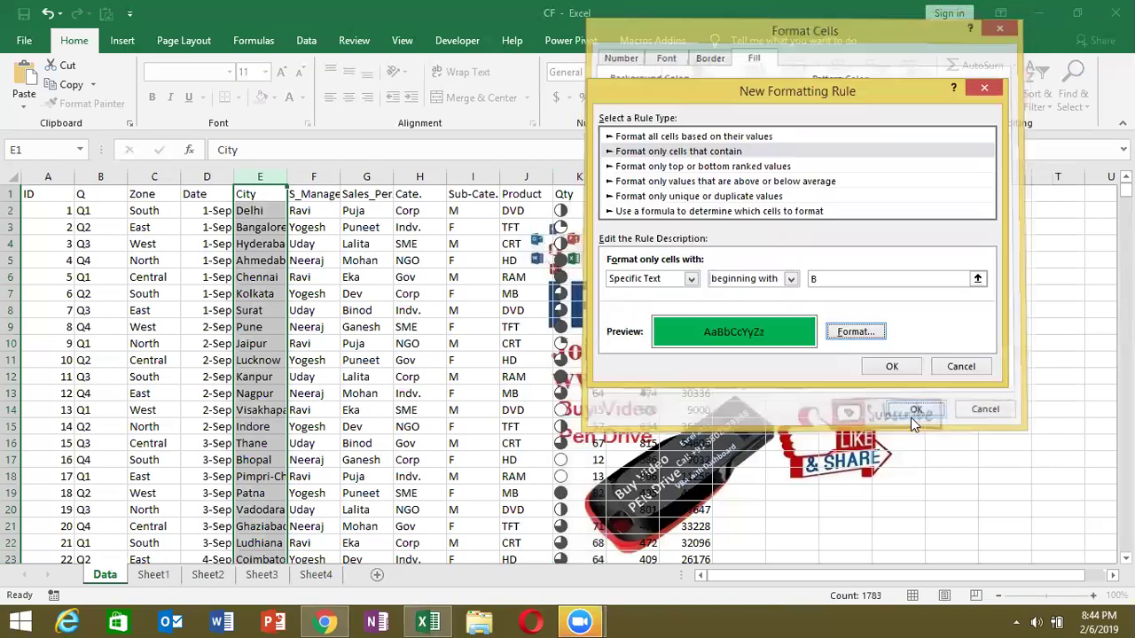
Switch the text operator from beginning with to ending with.
left_click(820, 278)
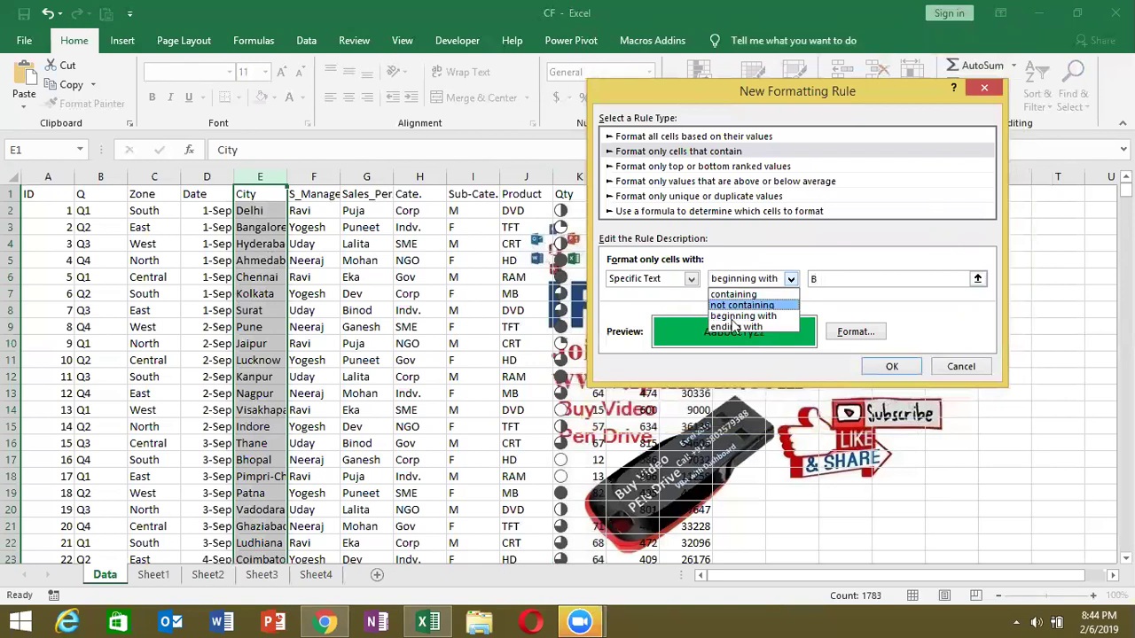
left_click(735, 327)
left_click(820, 277)
type("NE")
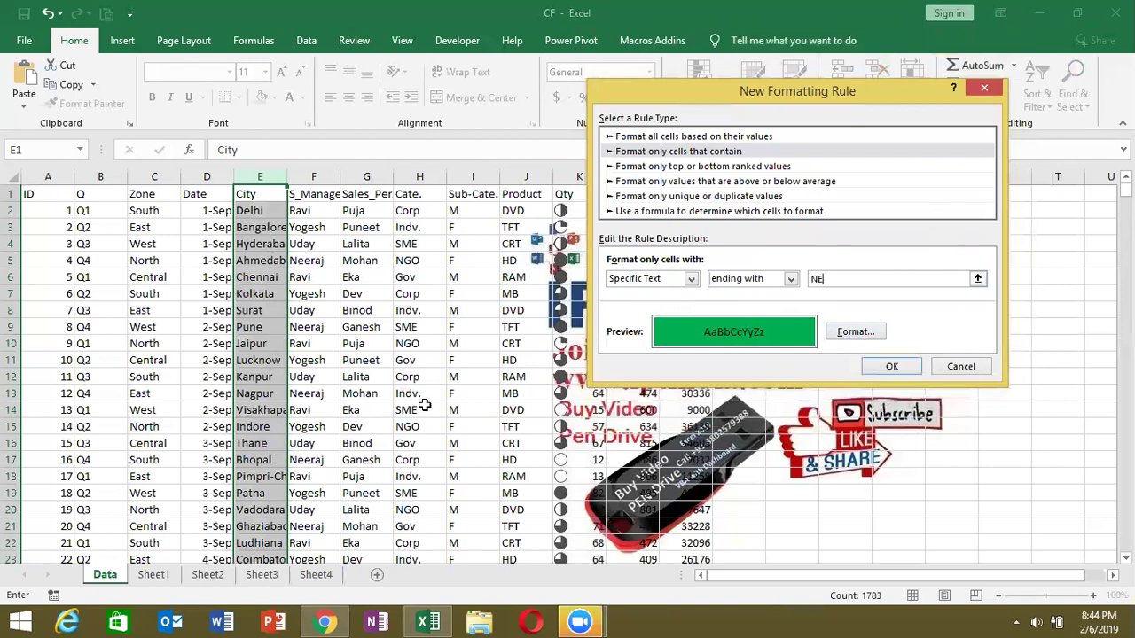
left_click(759, 282)
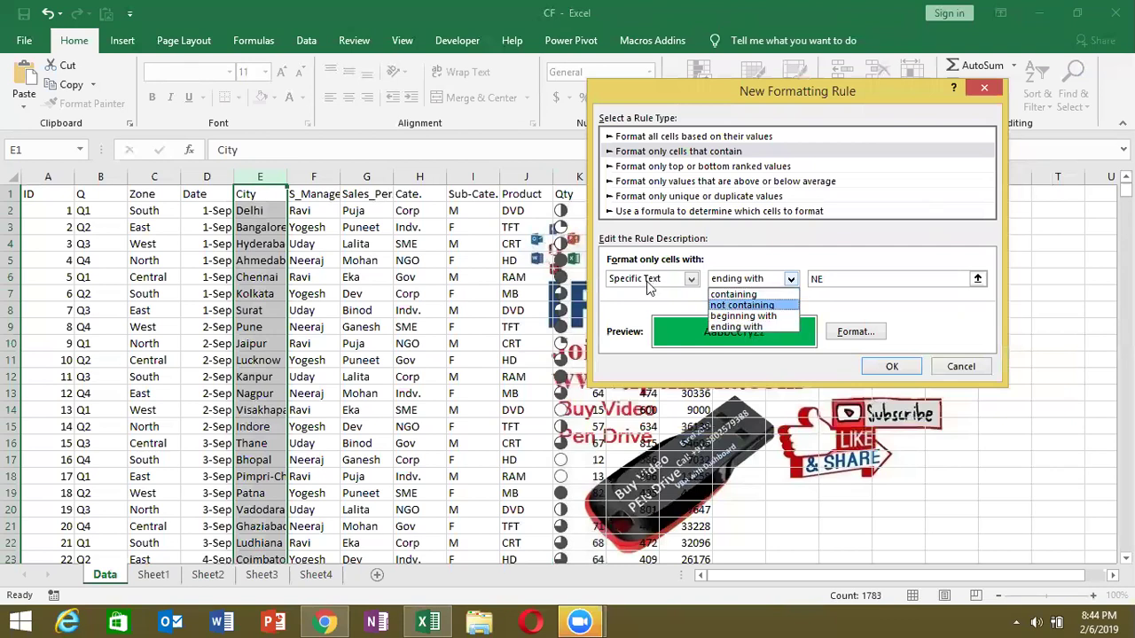
left_click(737, 326)
Try the Blanks, No Blanks and Errors conditions, then cancel the new rule.
left_click(650, 280)
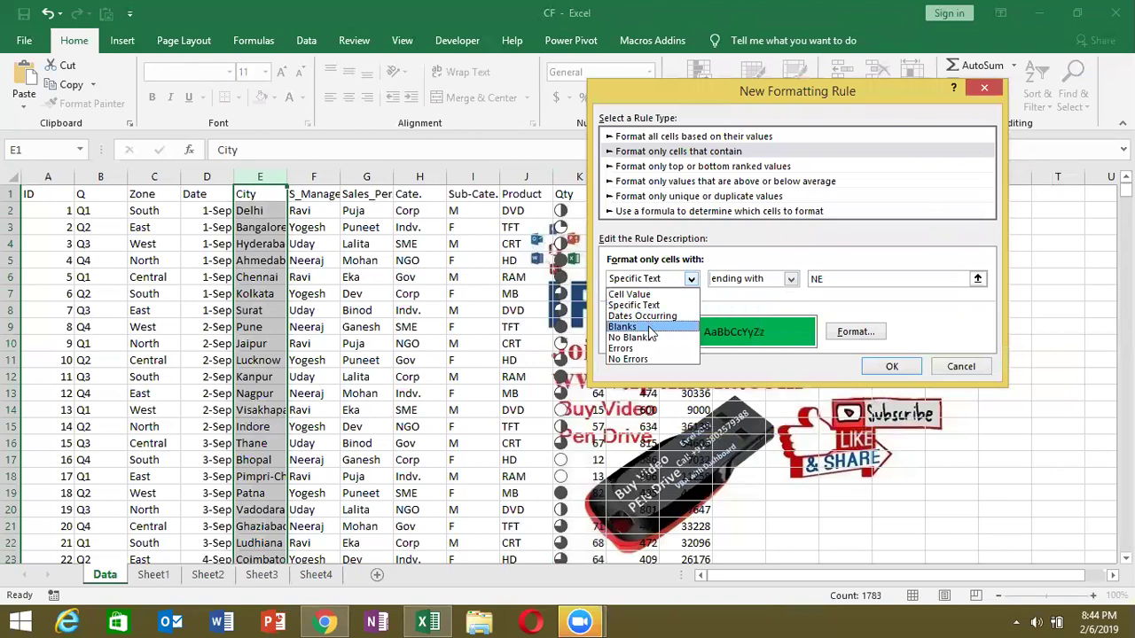
left_click(649, 327)
left_click(647, 280)
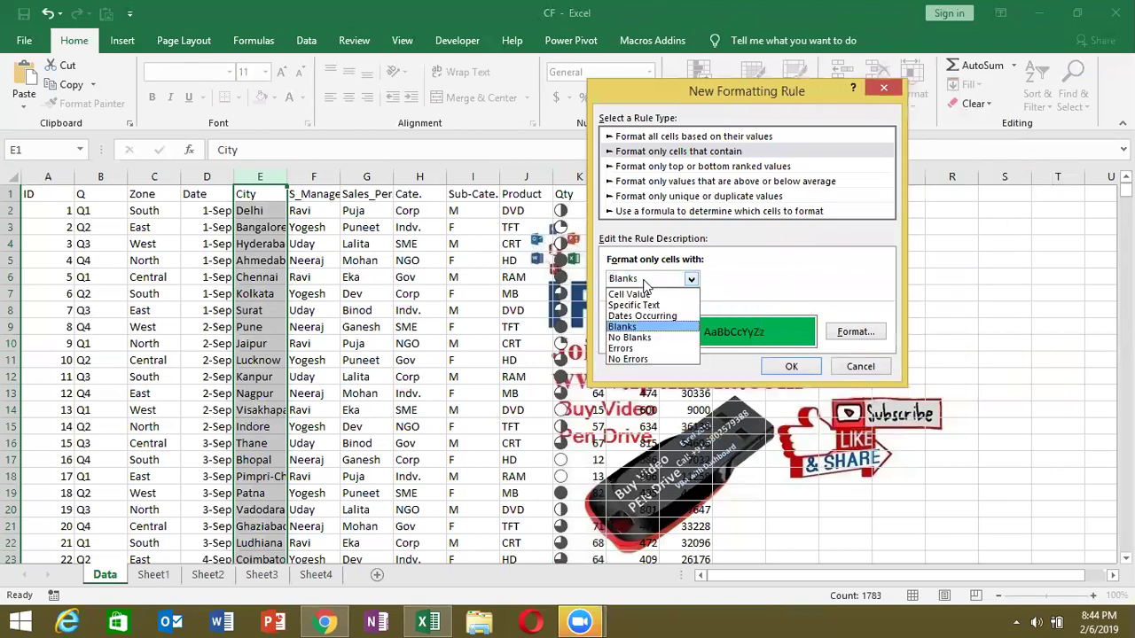
left_click(644, 337)
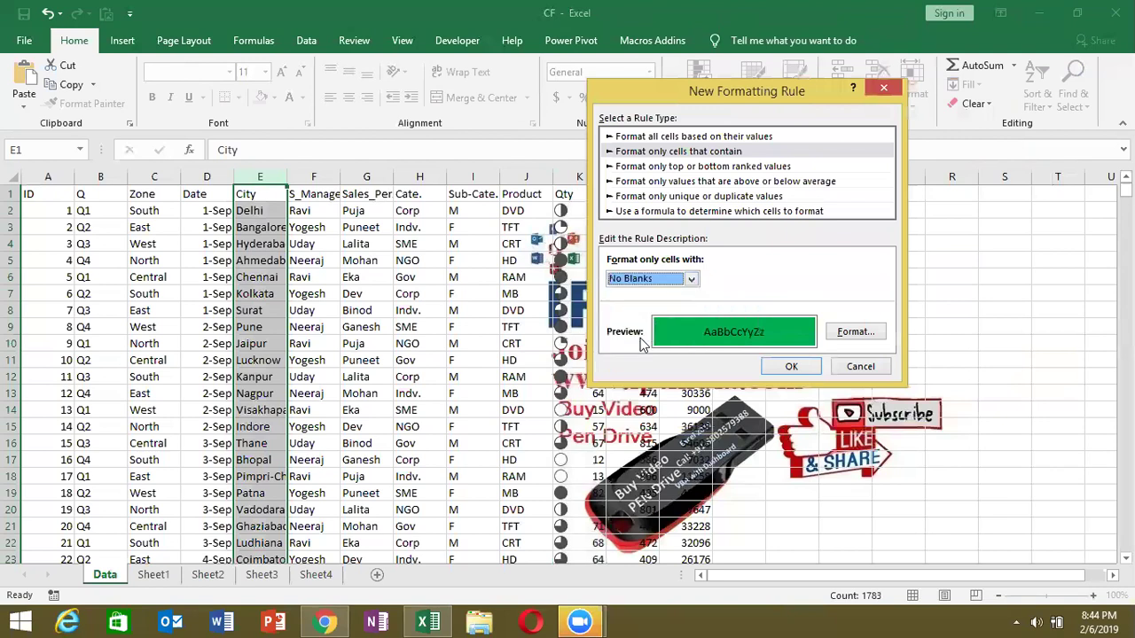
left_click(649, 280)
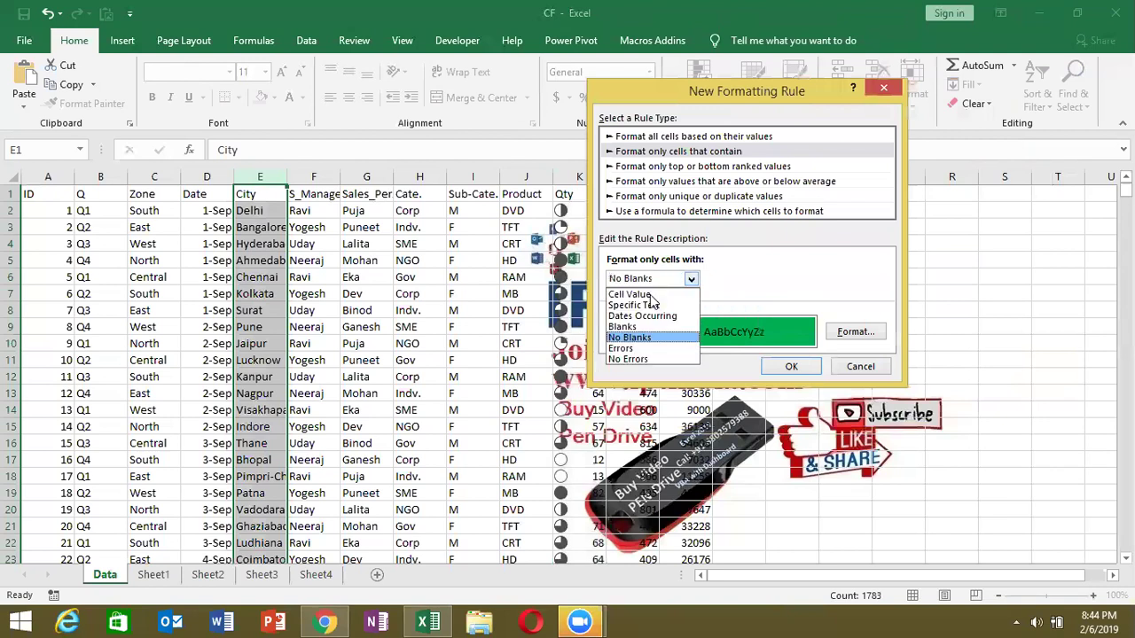
left_click(843, 369)
left_click(842, 367)
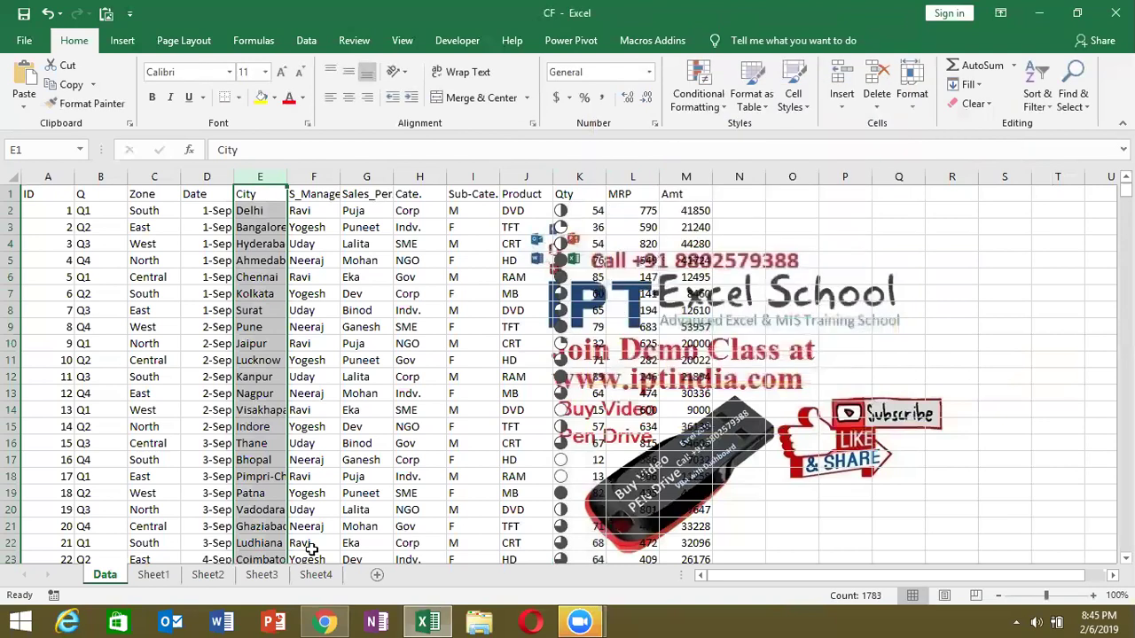
On Sheet4, clear A1:G17 and fill the whole range with =NA().
left_click(318, 577)
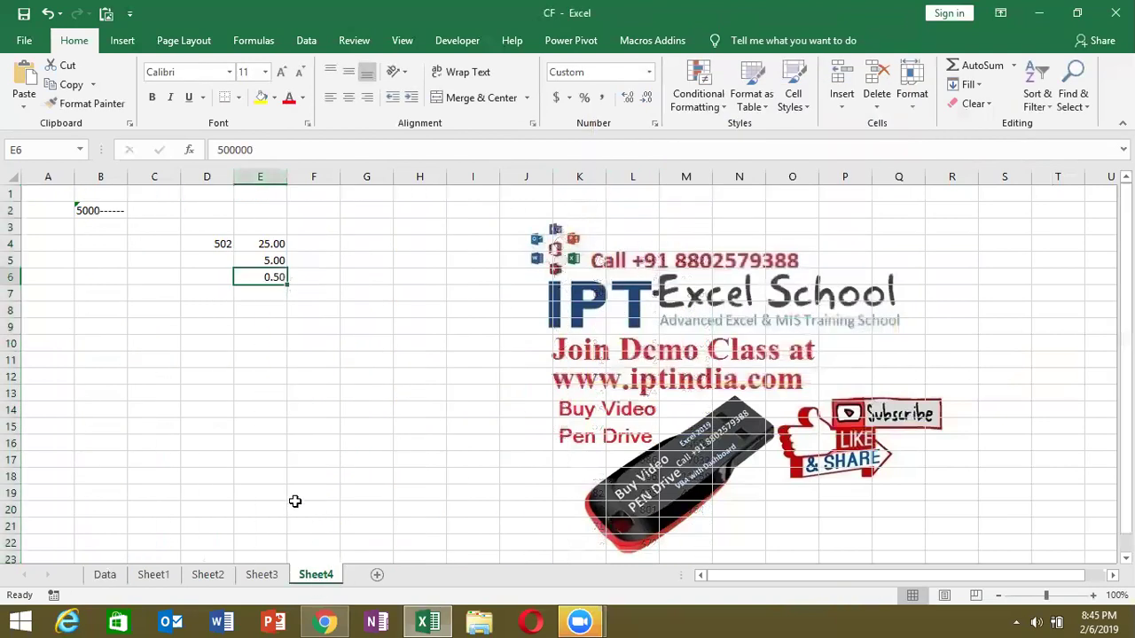
left_click_drag(368, 457, 4, 158)
key("Delete")
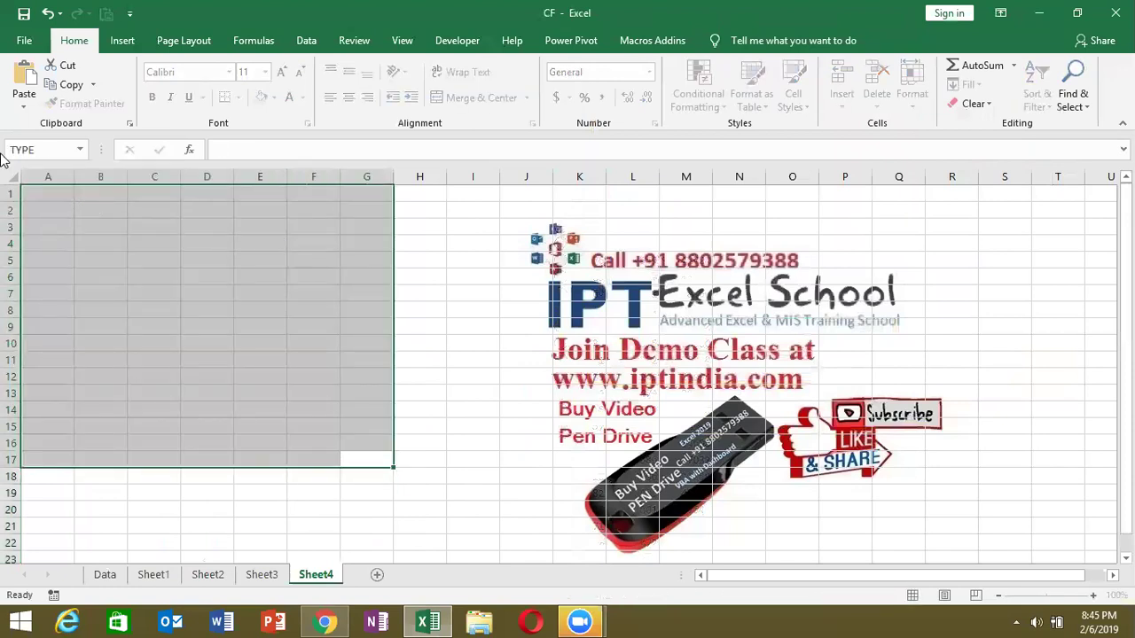
key("Return")
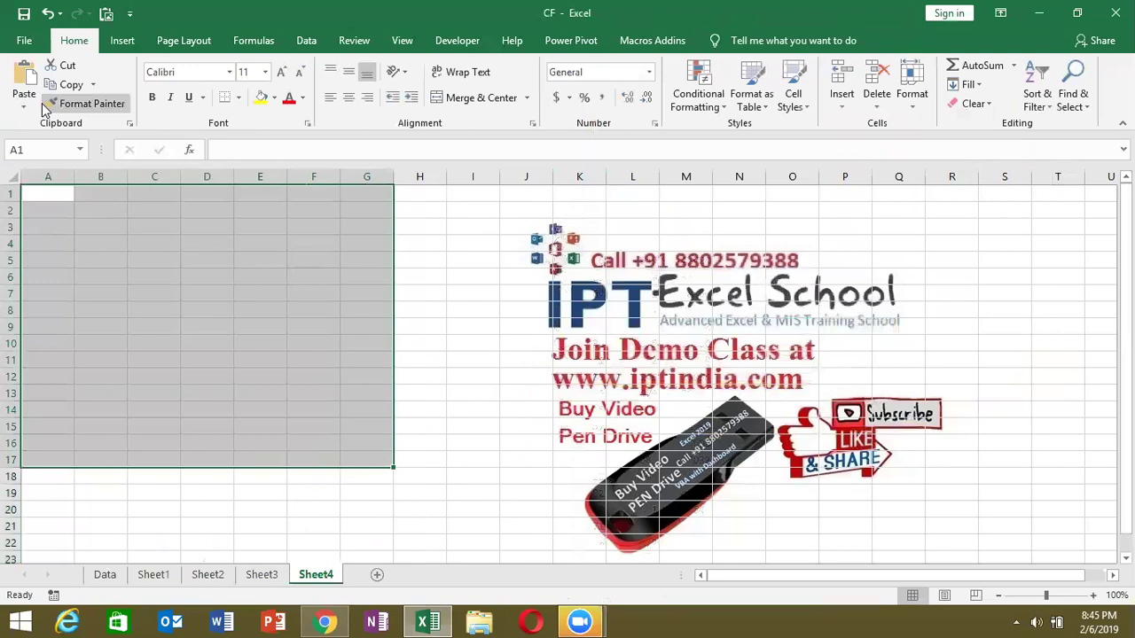
type("=ra")
key("Down")
key("Down")
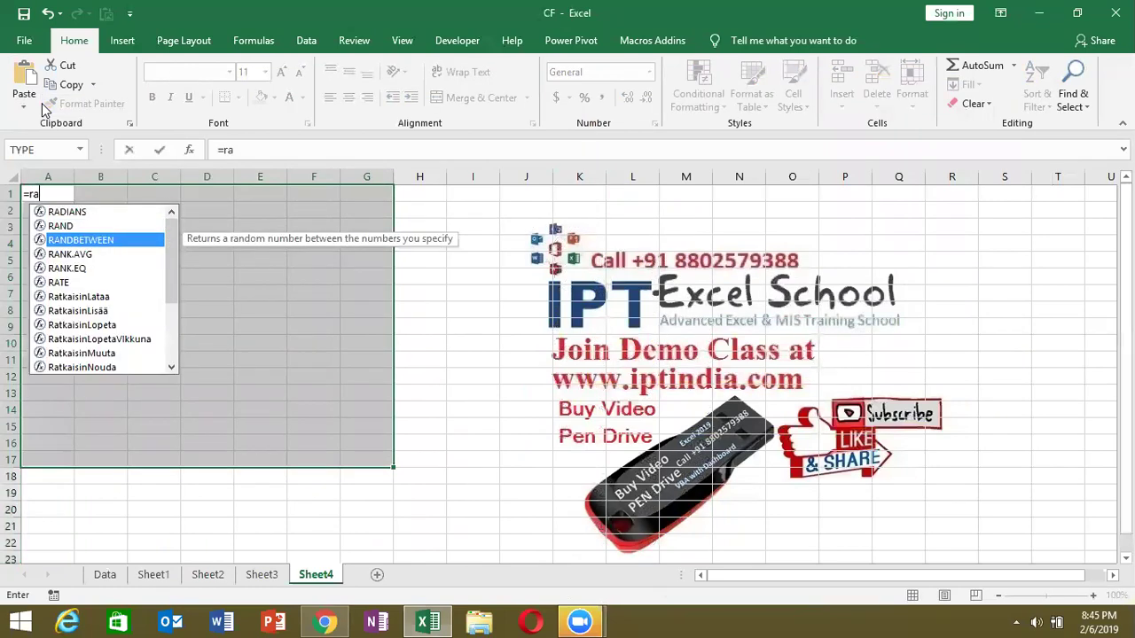
key("Up")
key("Up")
key("BackSpace")
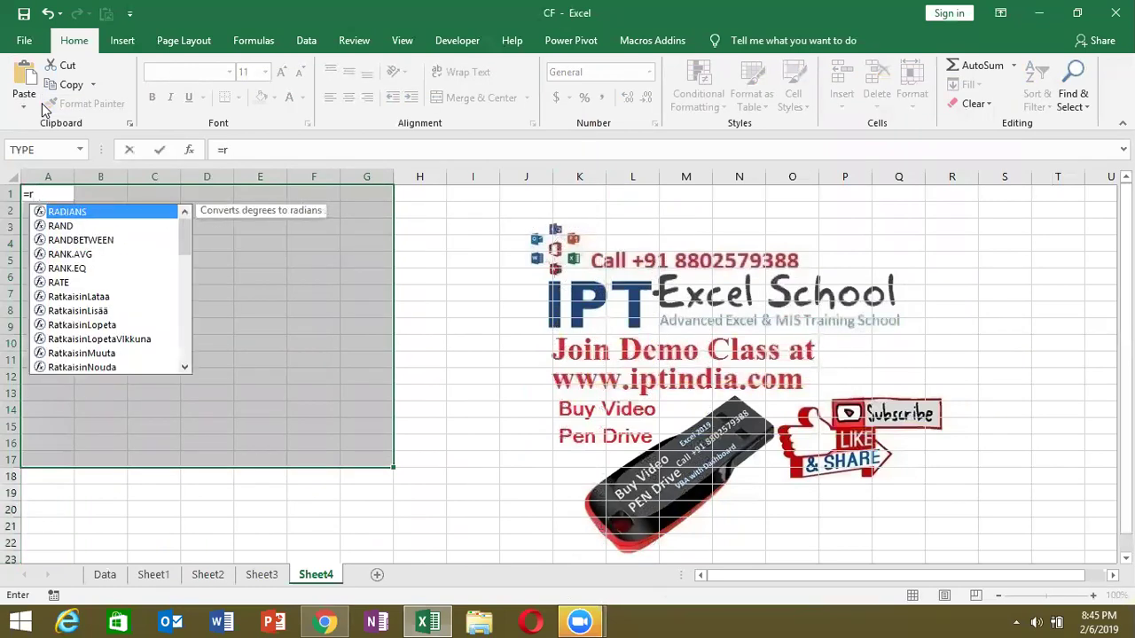
key("BackSpace")
type("n")
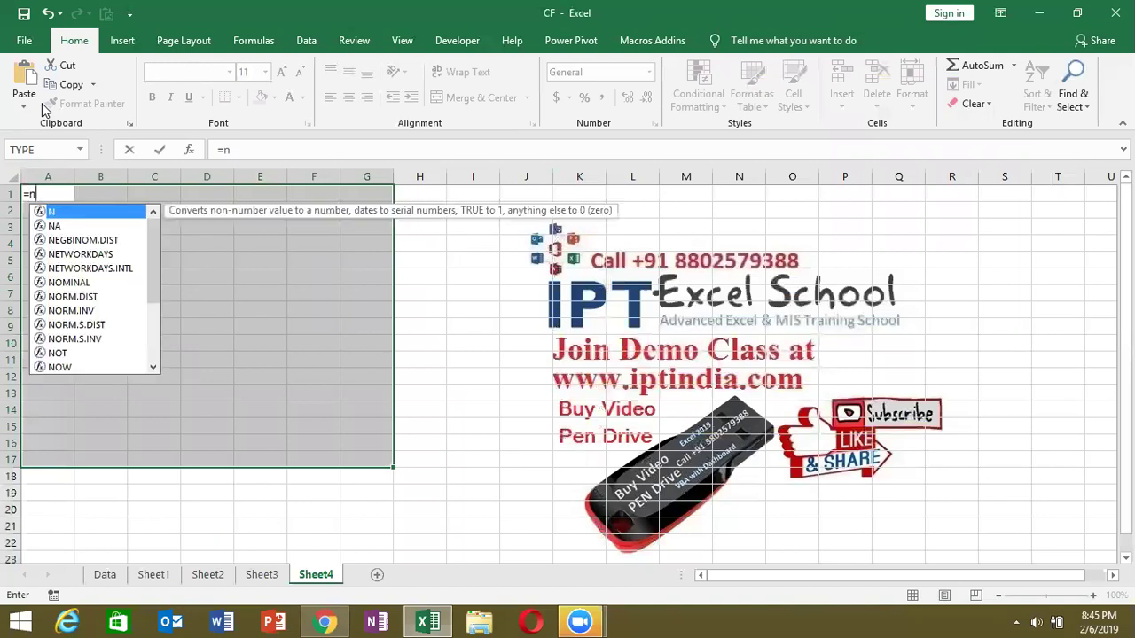
key("Down")
key("Tab")
key("Return")
type("#N/A")
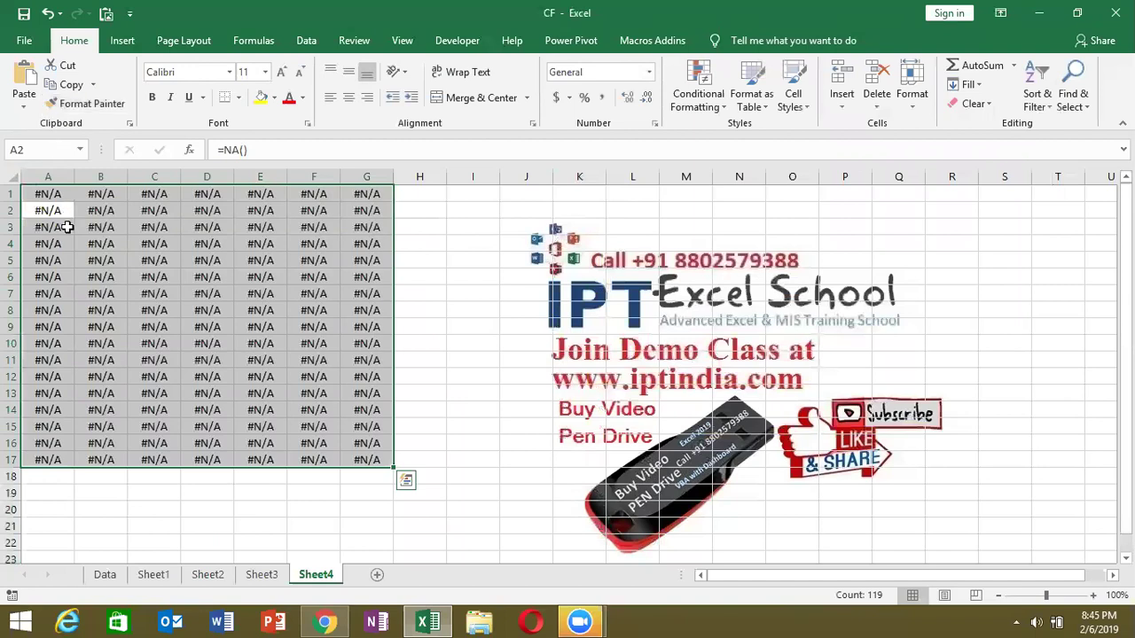
Enter 500 in A5, 320 in D3, 854 in E9, 364 in G15, 854 in B15, 254 in A11.
left_click(56, 259)
type("500")
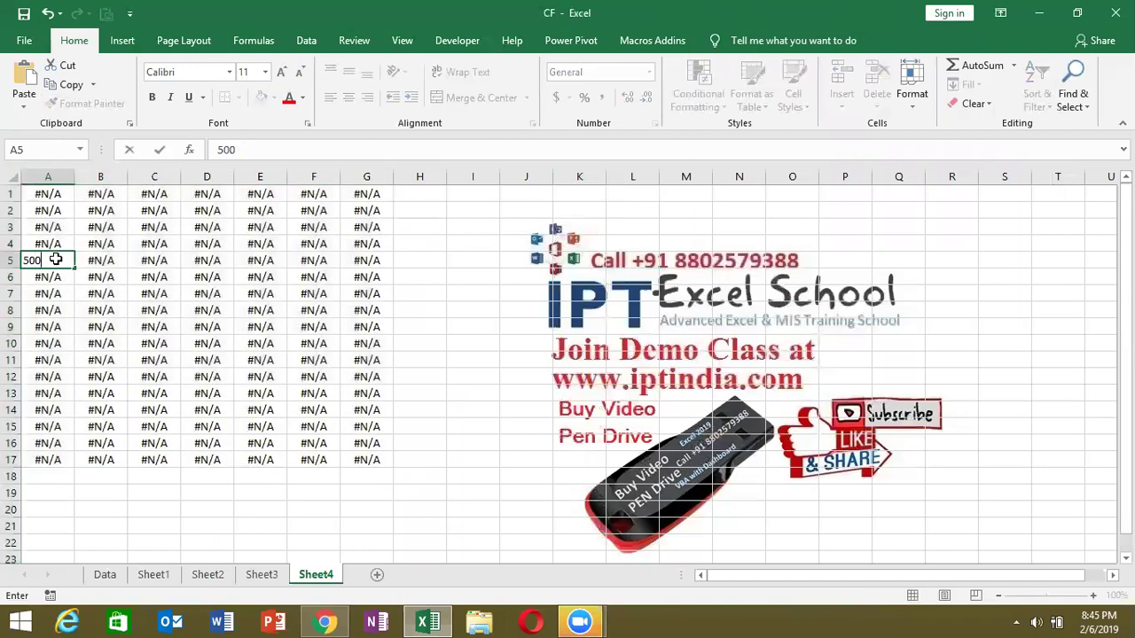
key("Tab")
left_click(216, 227)
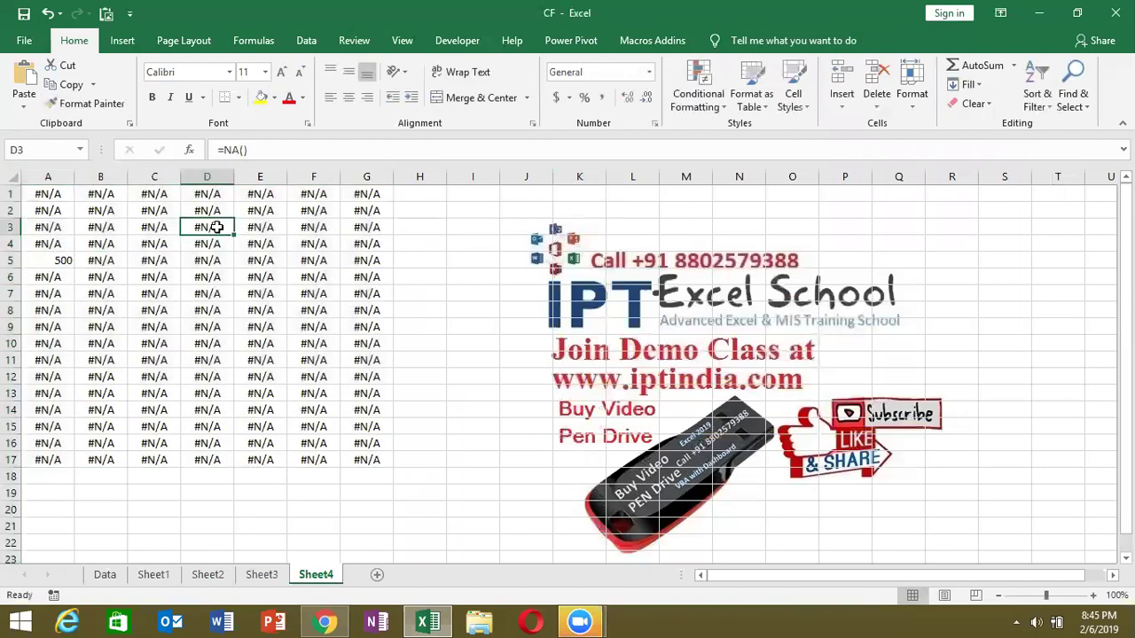
type("320")
left_click(258, 325)
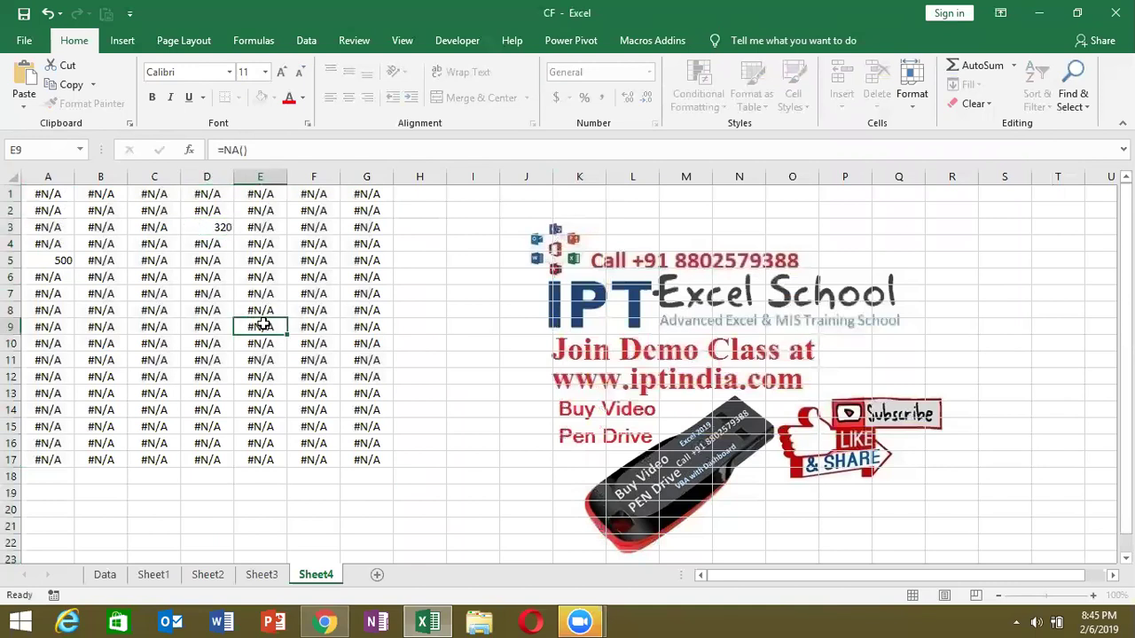
type("854")
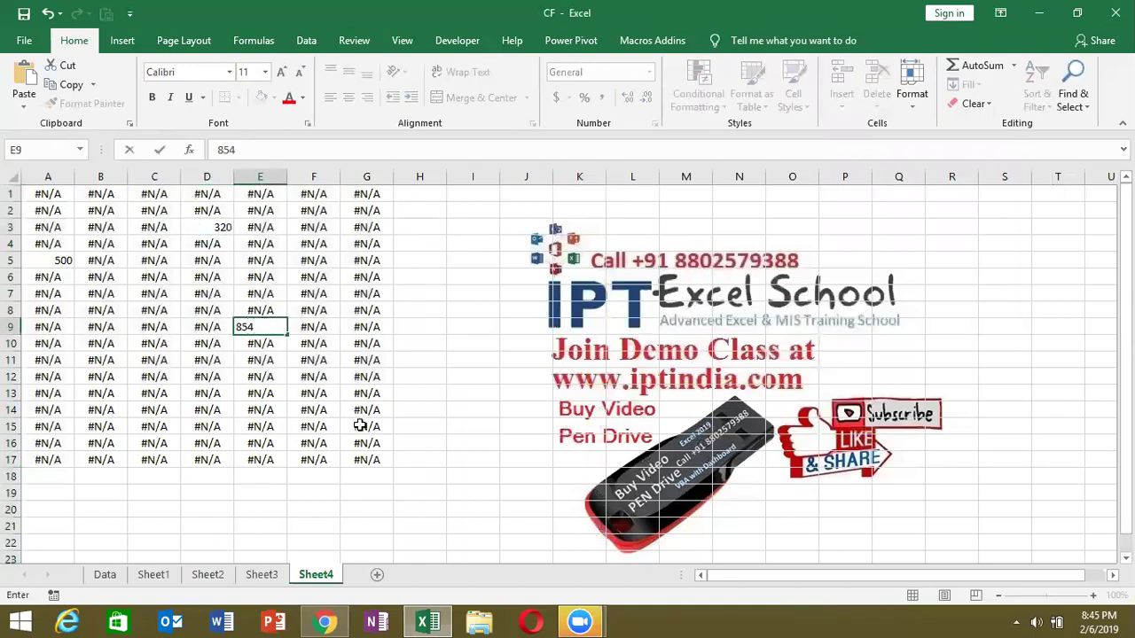
left_click(359, 426)
type("364")
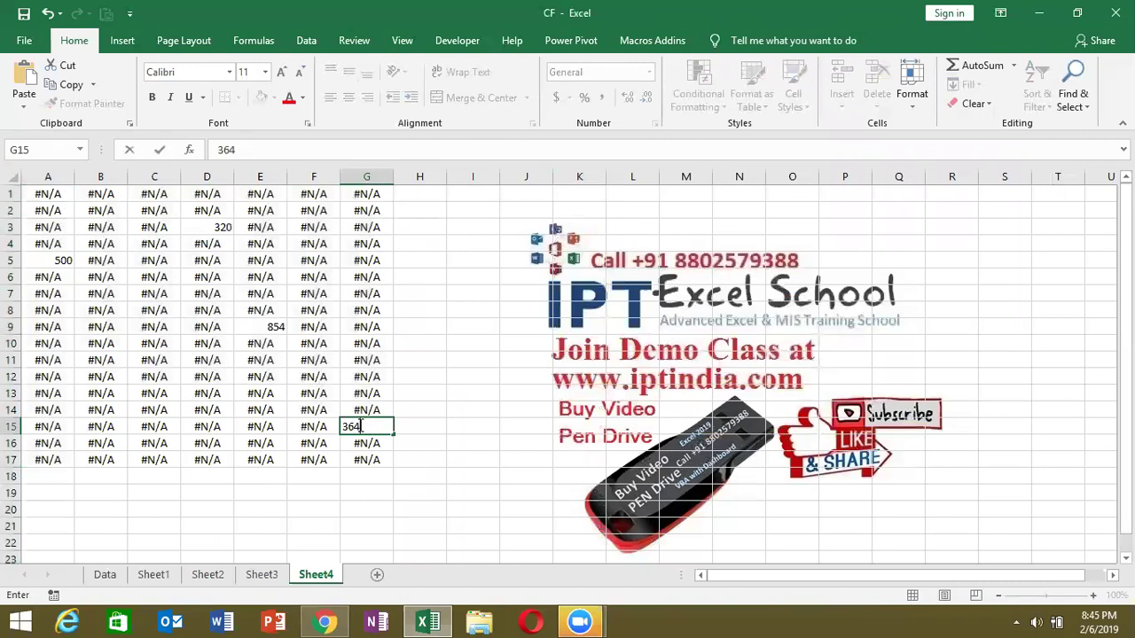
left_click(105, 428)
type("854")
left_click(60, 361)
type("254")
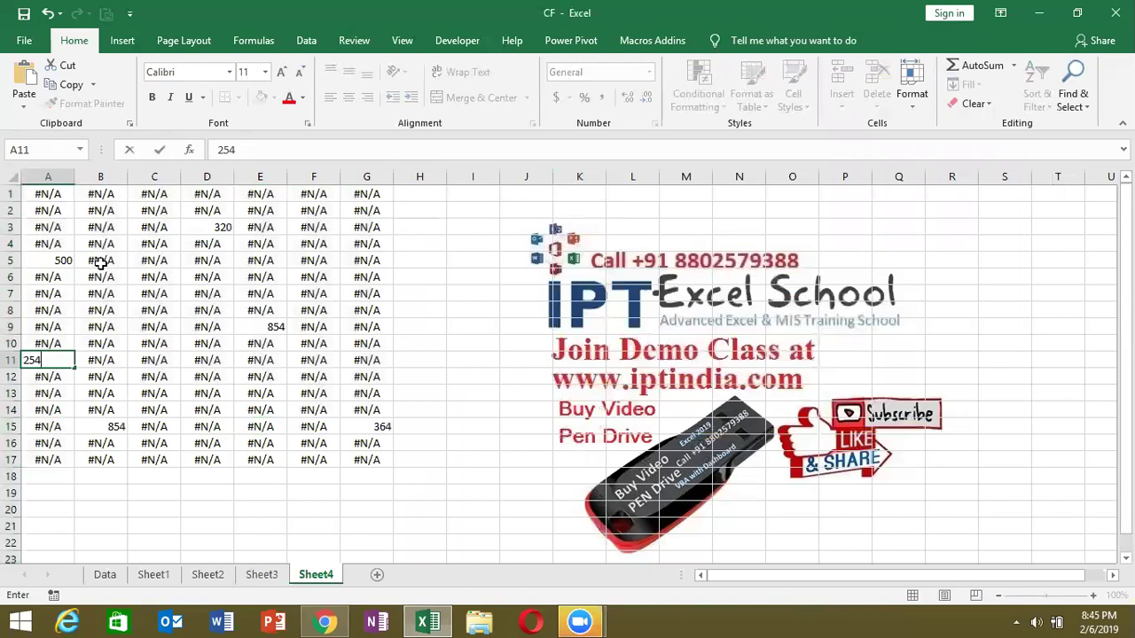
left_click(101, 263)
left_click_drag(45, 191, 364, 460)
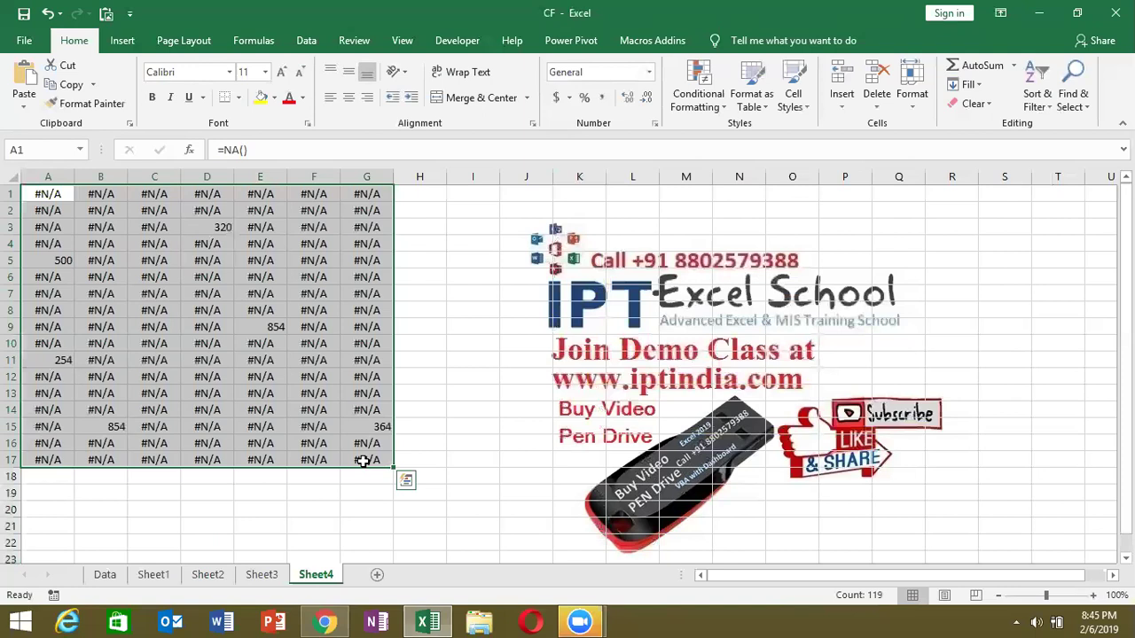
Add an Errors rule with white font to A1:G17 so the #N/A values disappear.
right_click(268, 374)
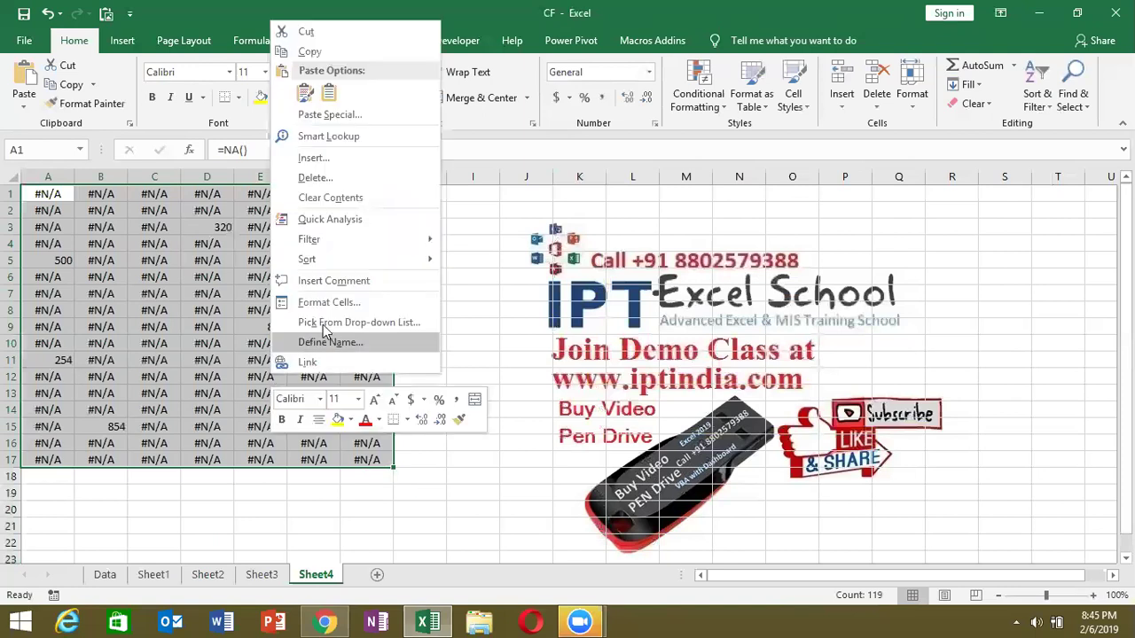
left_click(709, 93)
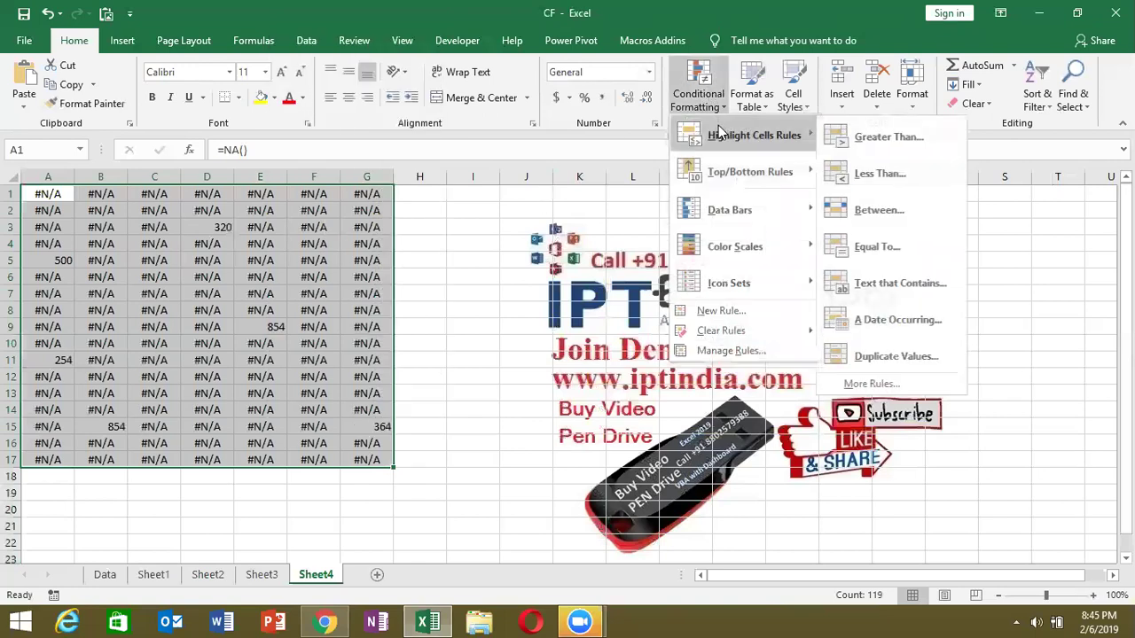
left_click(703, 307)
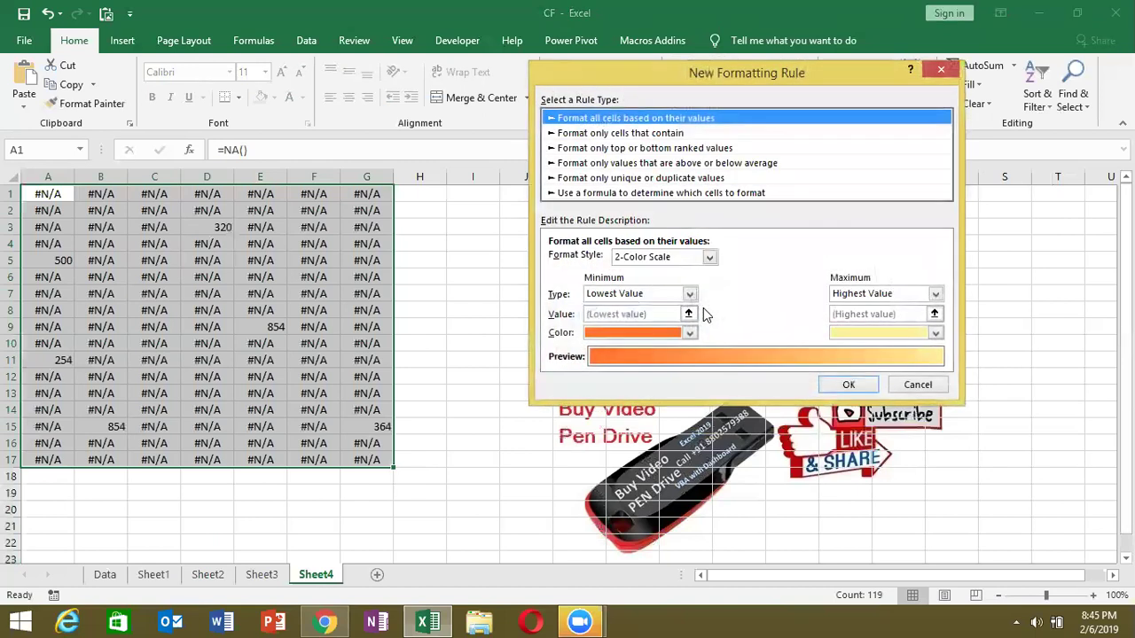
left_click(585, 133)
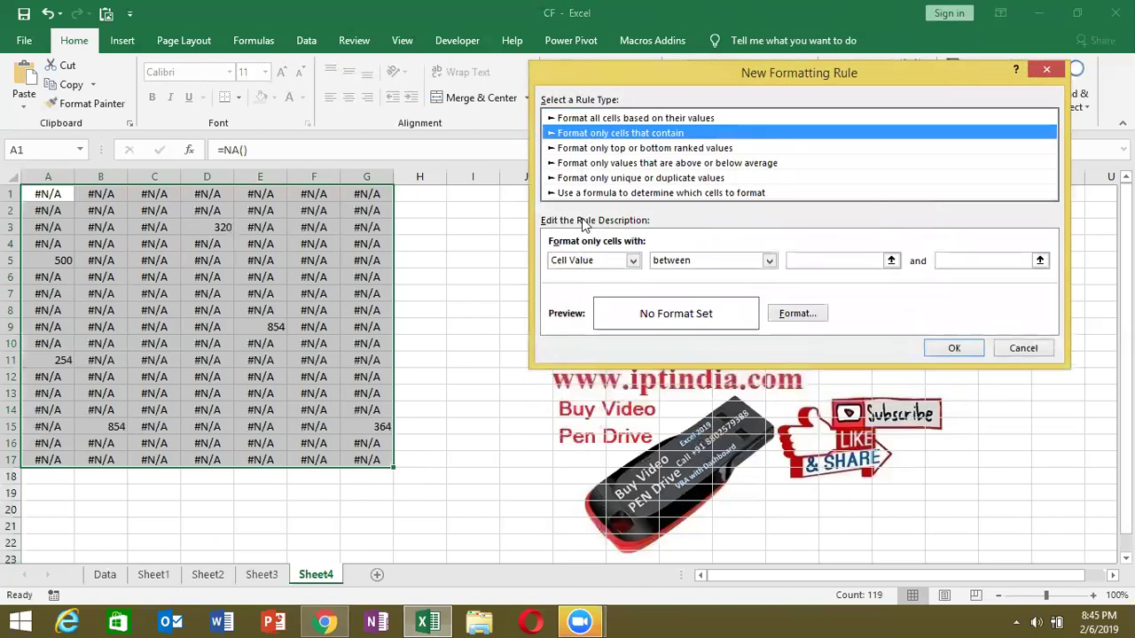
left_click(585, 261)
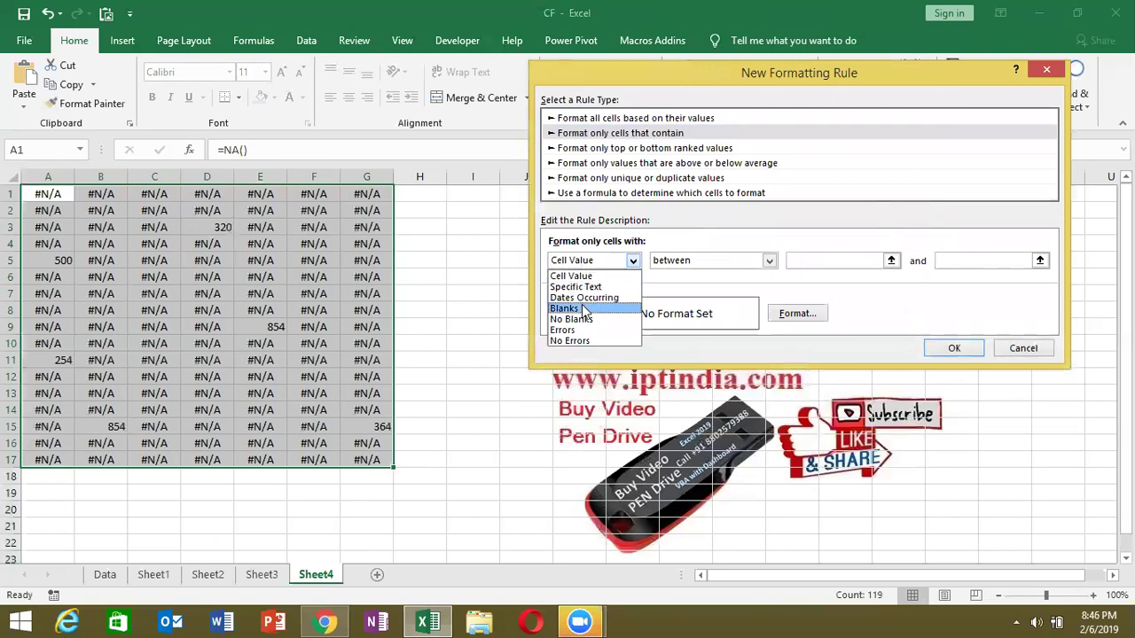
left_click(567, 330)
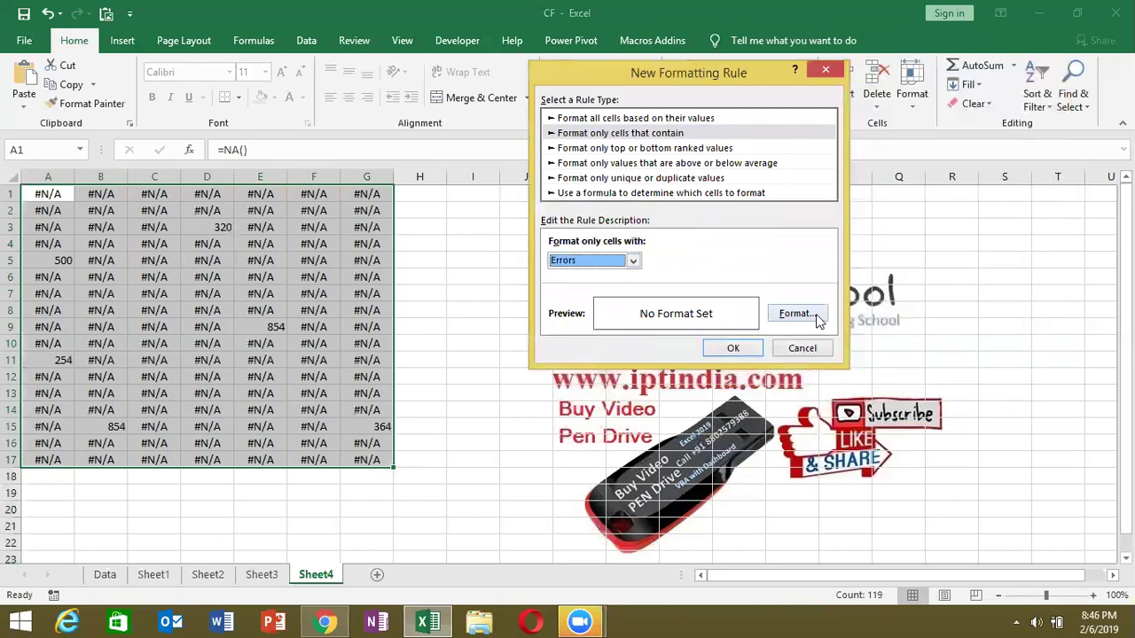
left_click(798, 314)
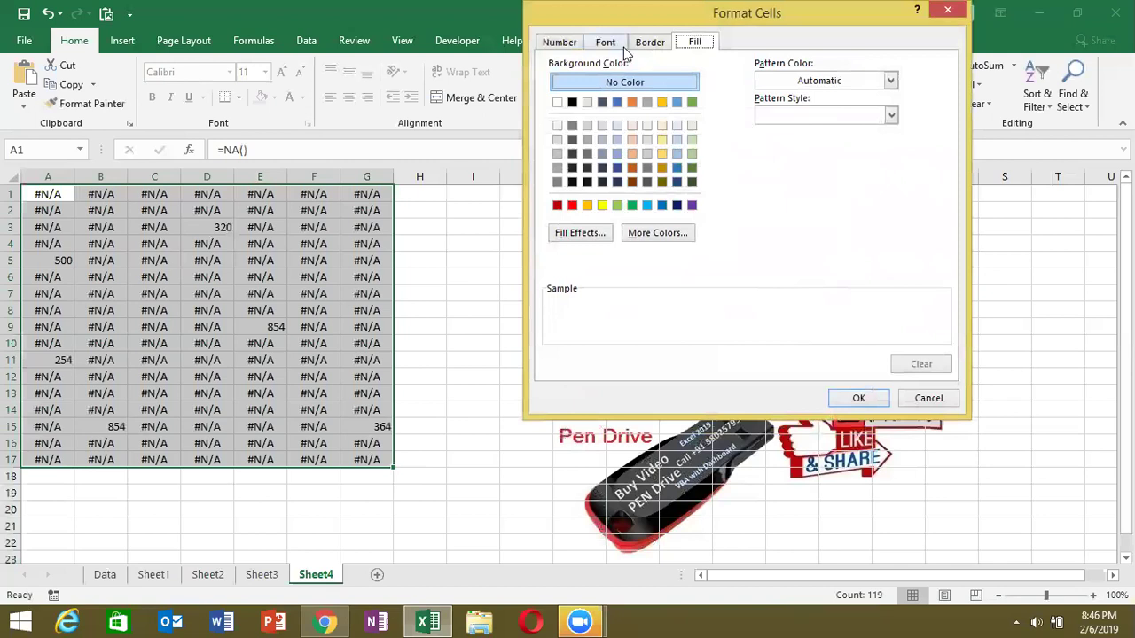
left_click(609, 43)
left_click(787, 181)
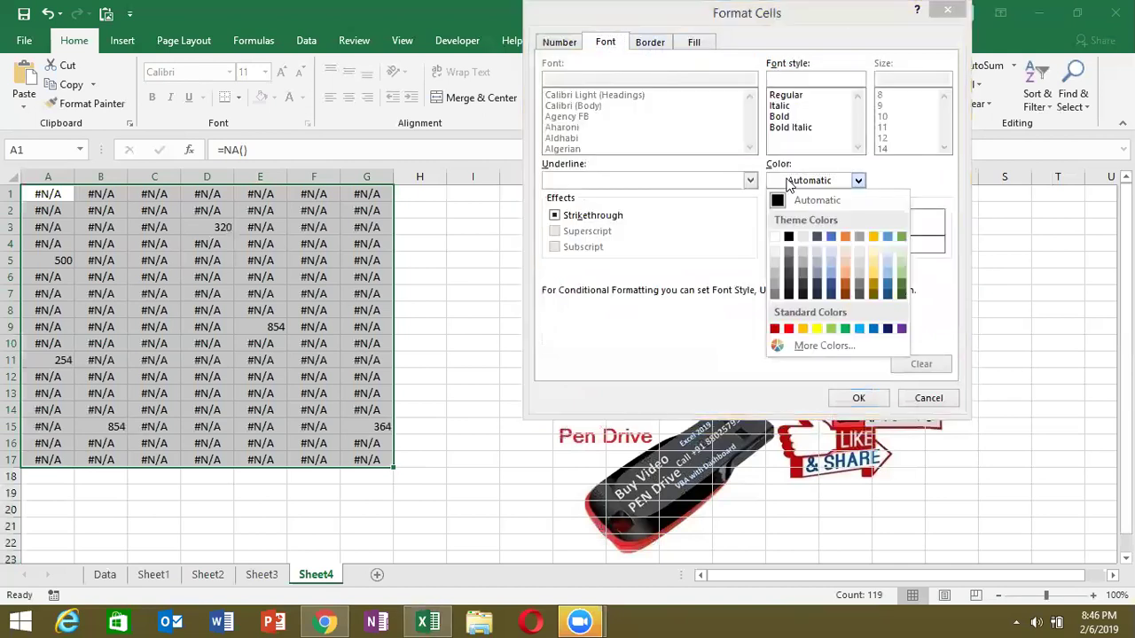
left_click(777, 237)
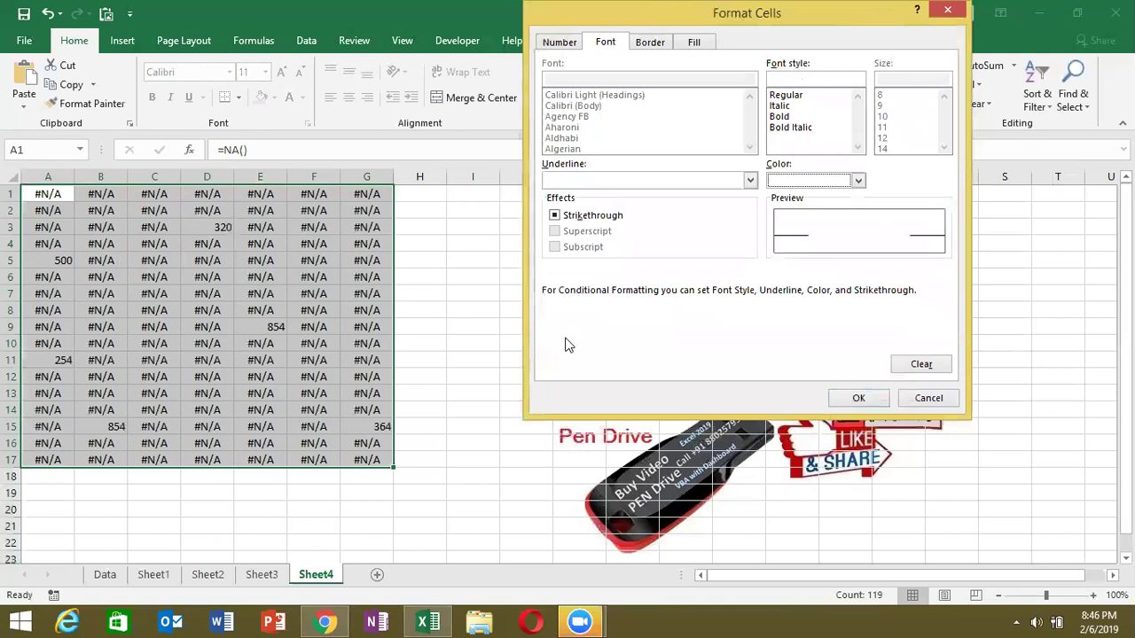
left_click(881, 404)
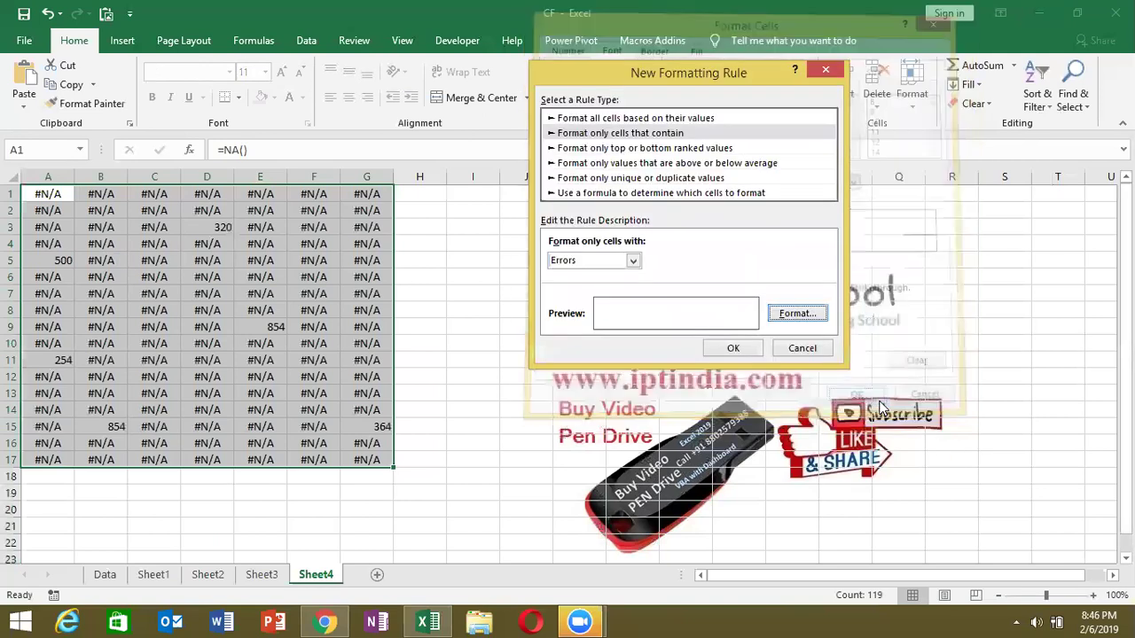
left_click(733, 348)
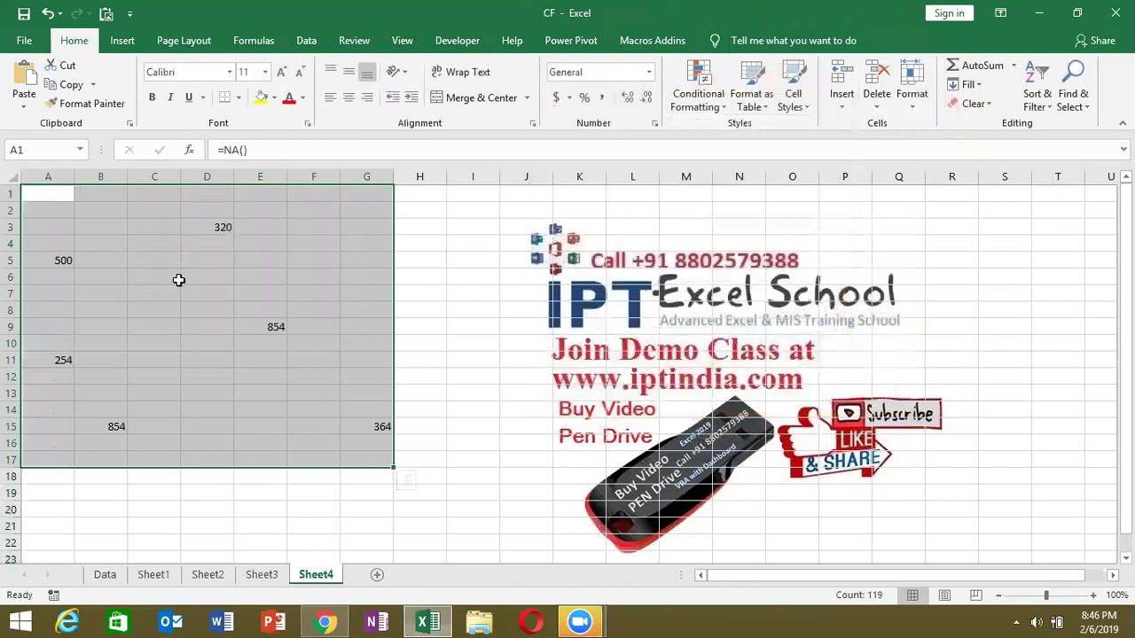
Shade the top-left cells yellow to reveal the hidden #N/A errors, undo it, and return to Data.
left_click(73, 258)
left_click(221, 227)
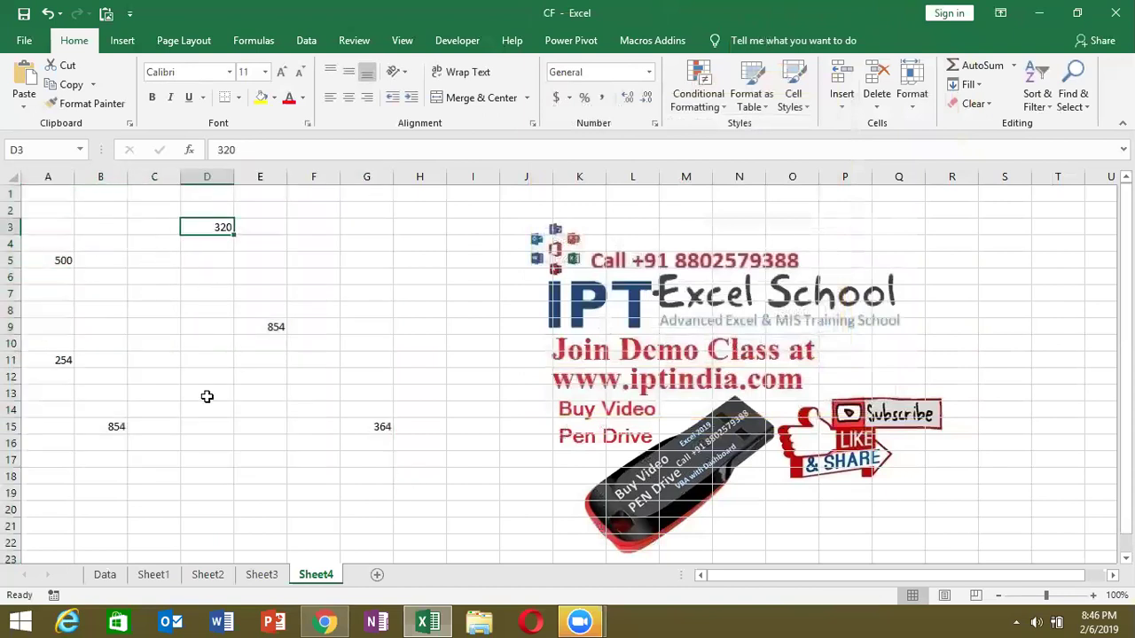
left_click_drag(46, 192, 169, 309)
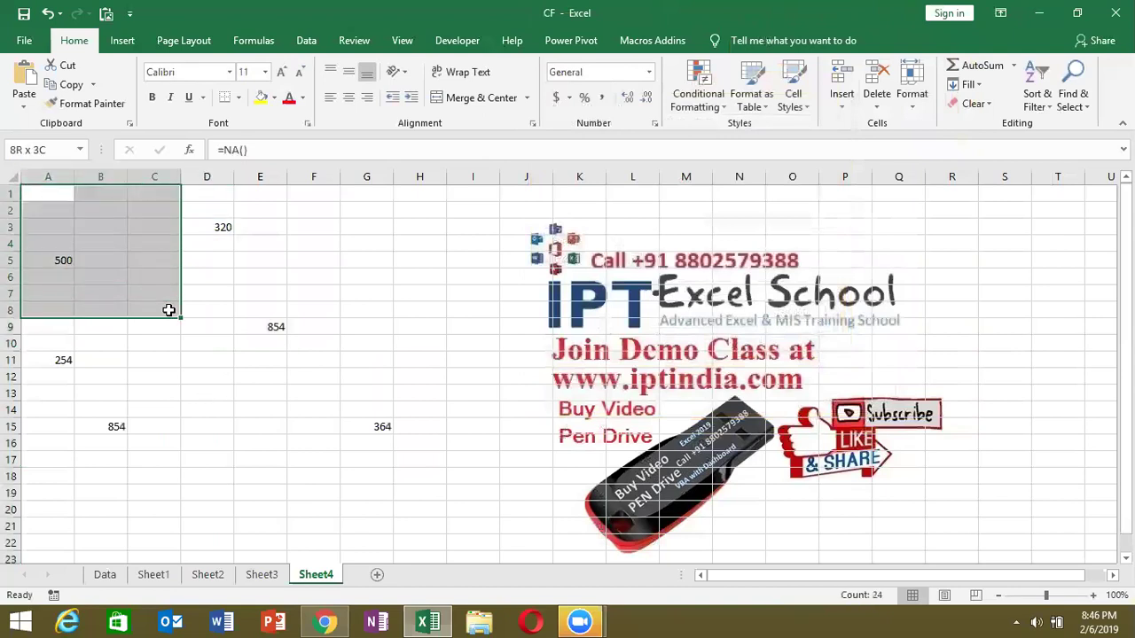
left_click(262, 97)
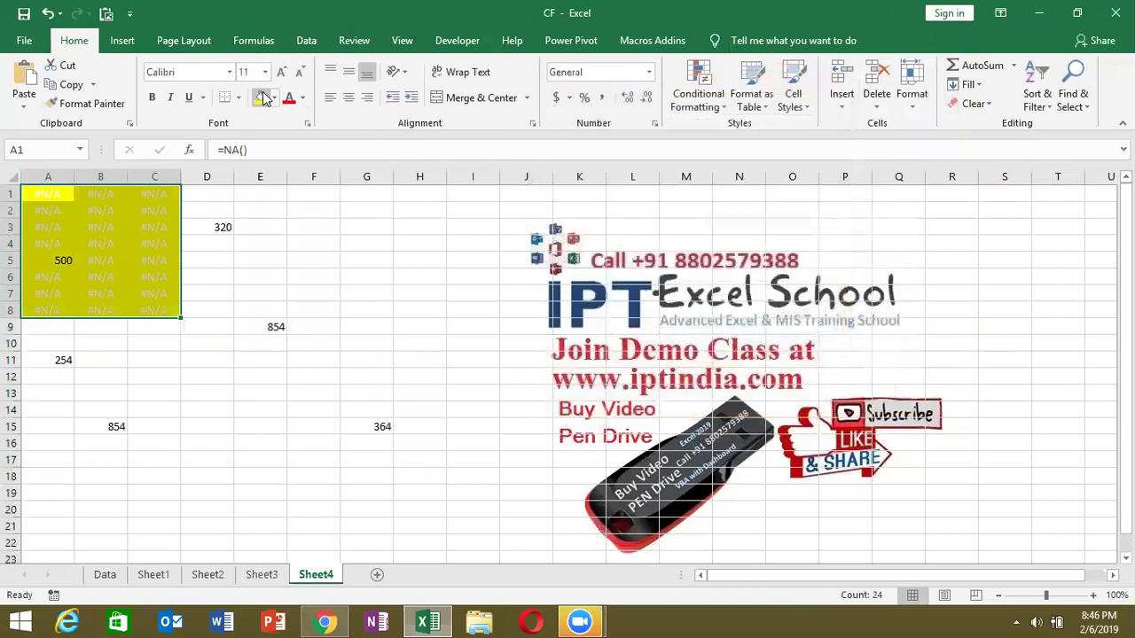
left_click(281, 276)
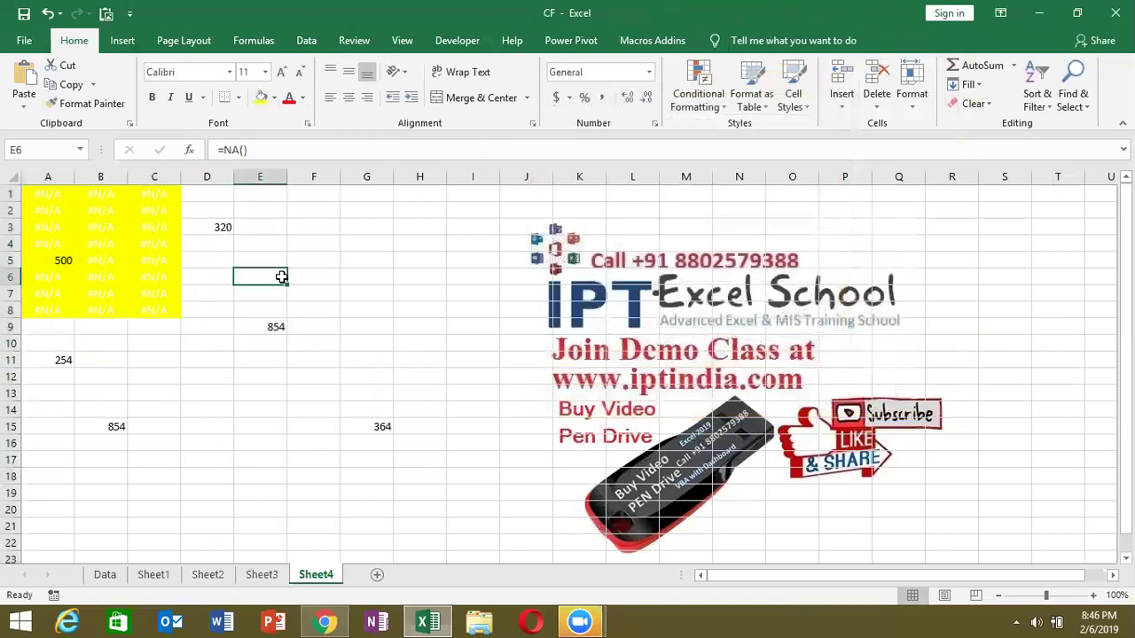
key("ctrl+z")
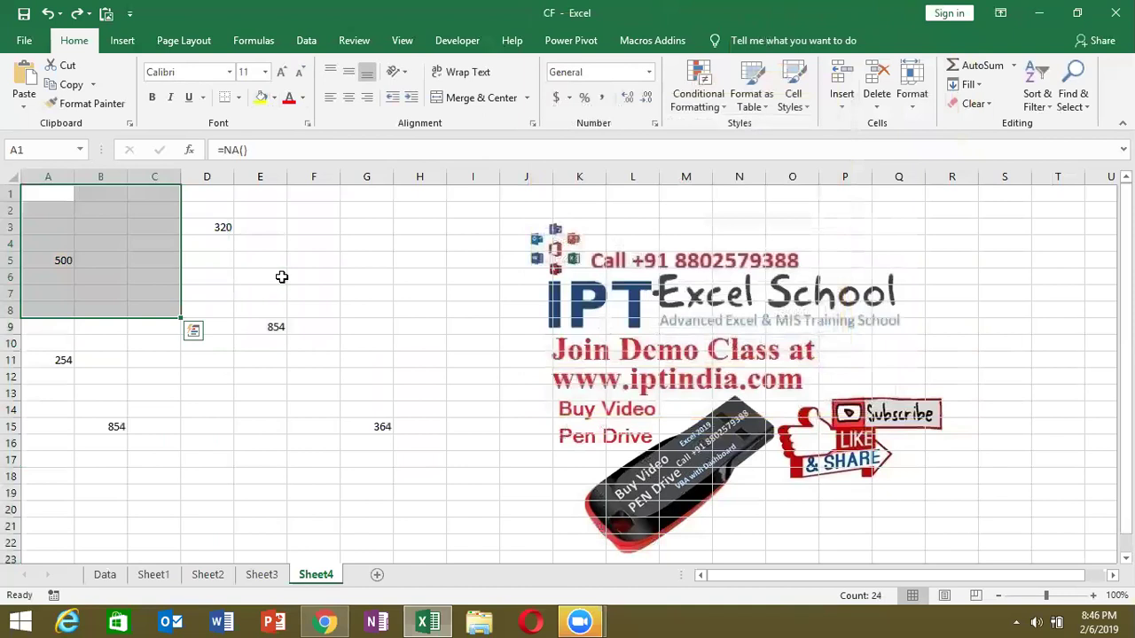
left_click(105, 576)
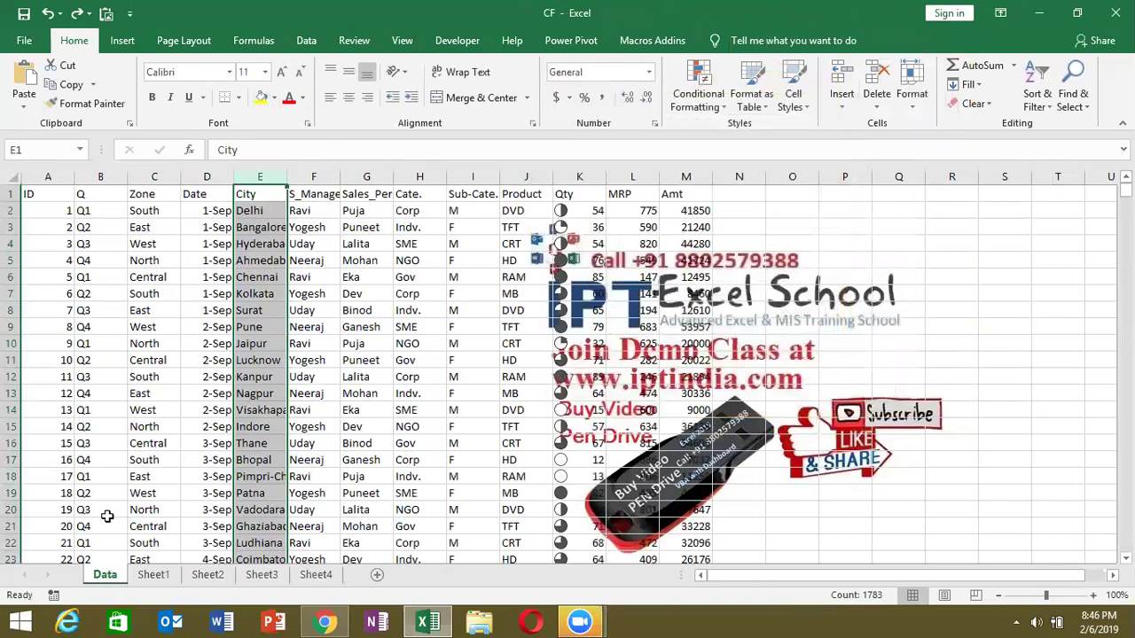
left_click(690, 102)
mouse_move(752, 135)
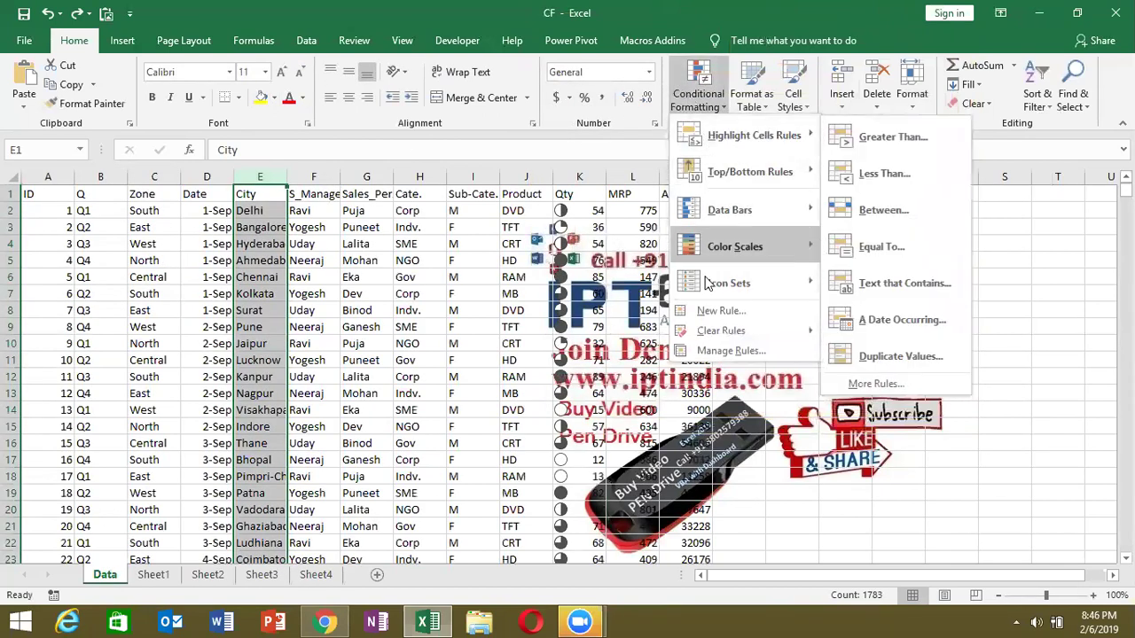
left_click(719, 311)
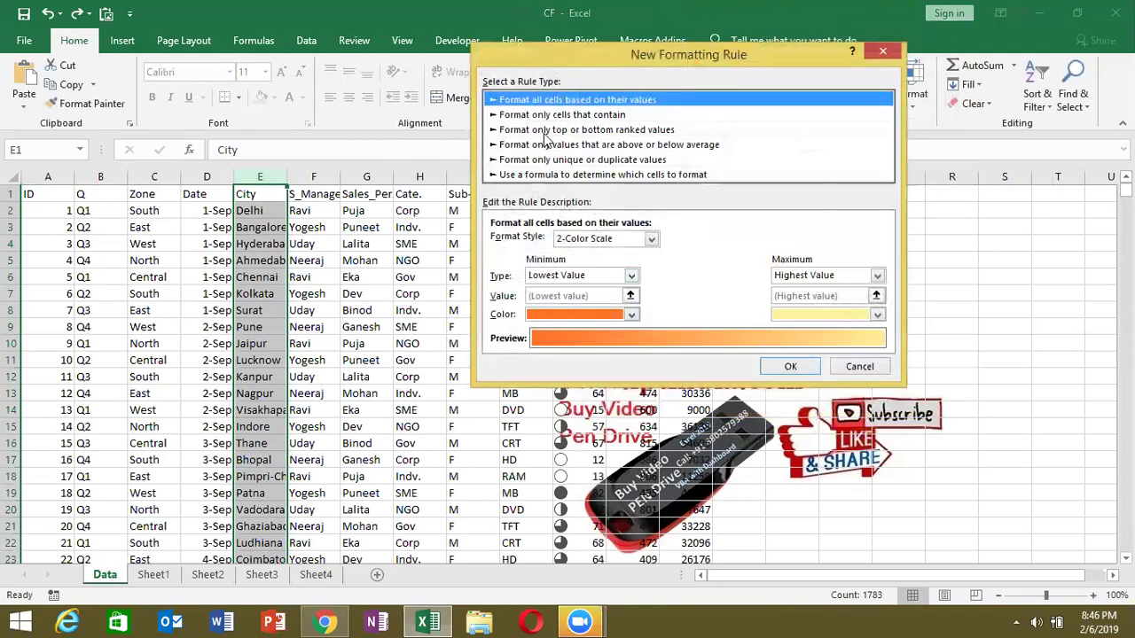
left_click(545, 116)
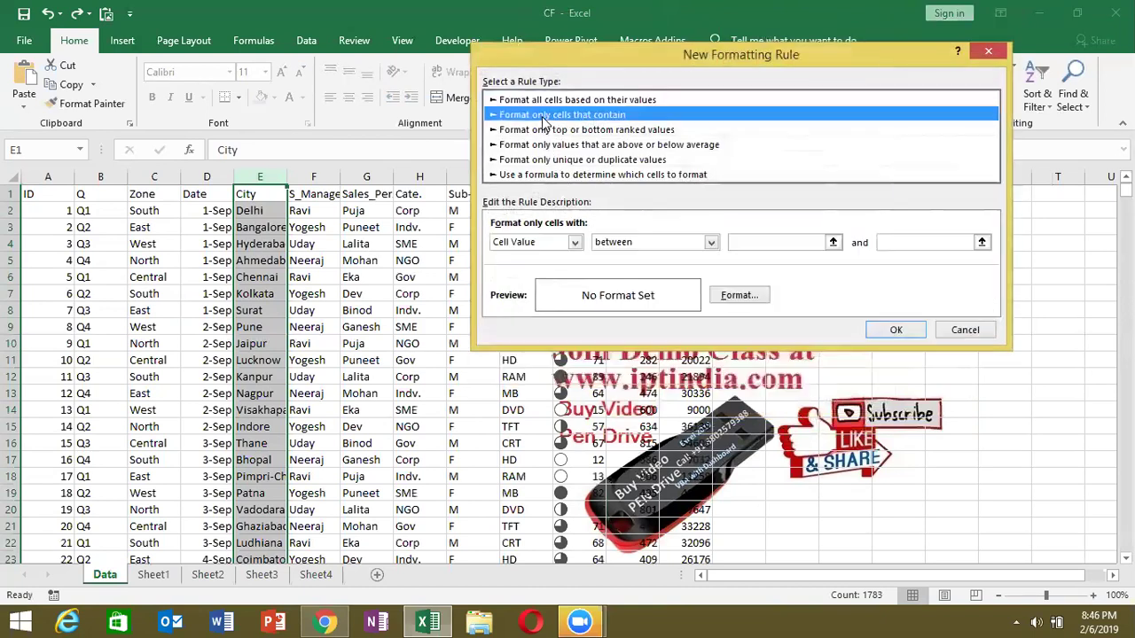
left_click(533, 242)
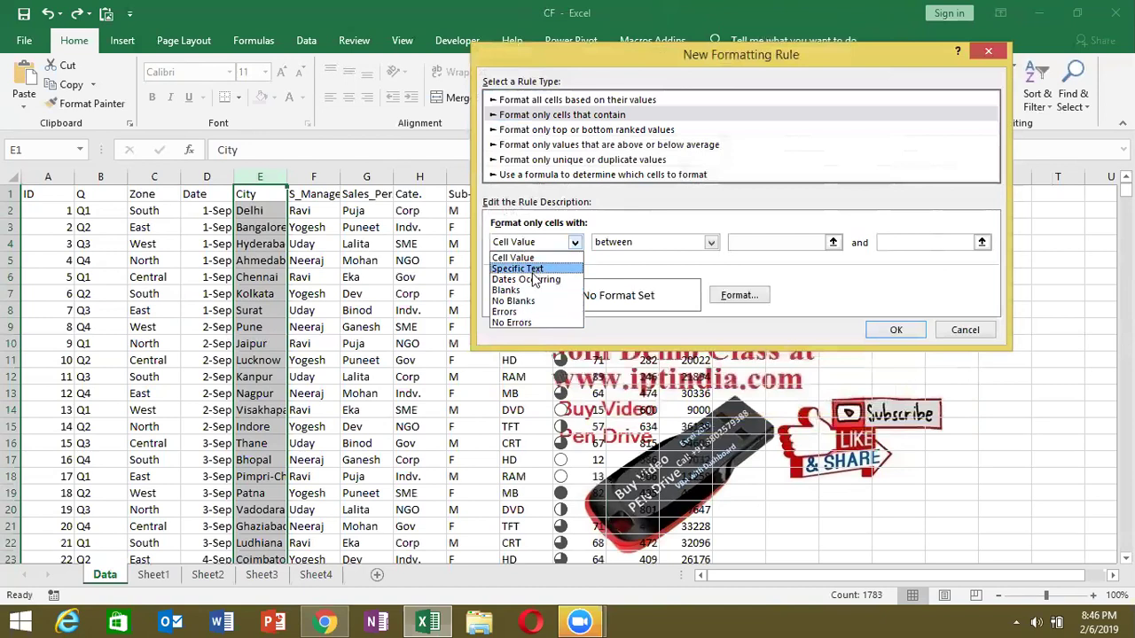
left_click(565, 133)
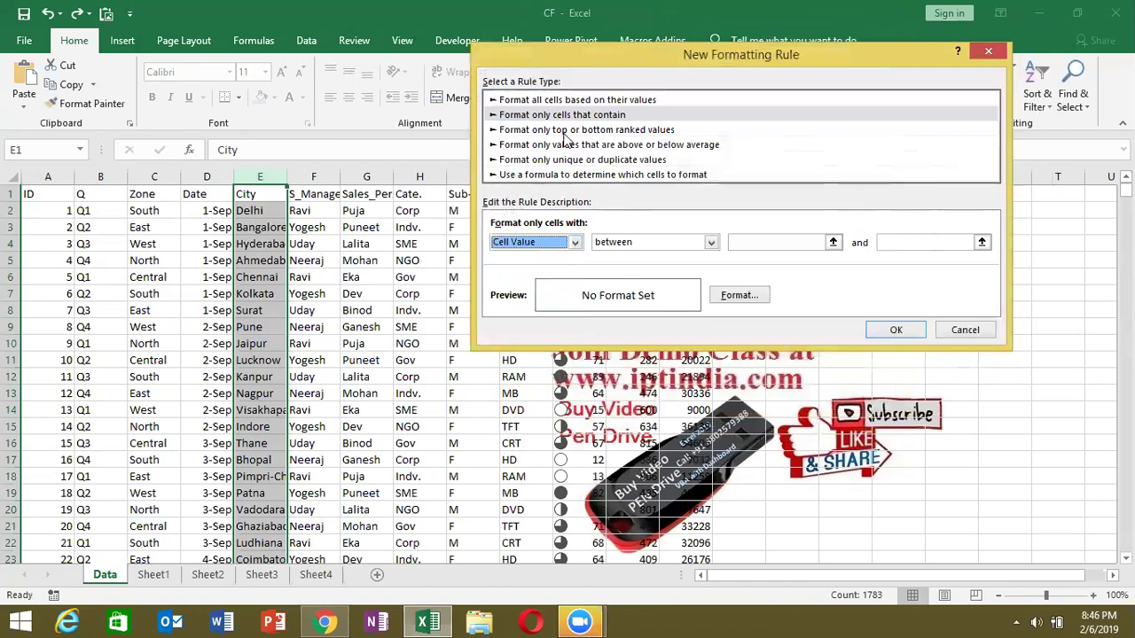
left_click(564, 133)
left_click(562, 146)
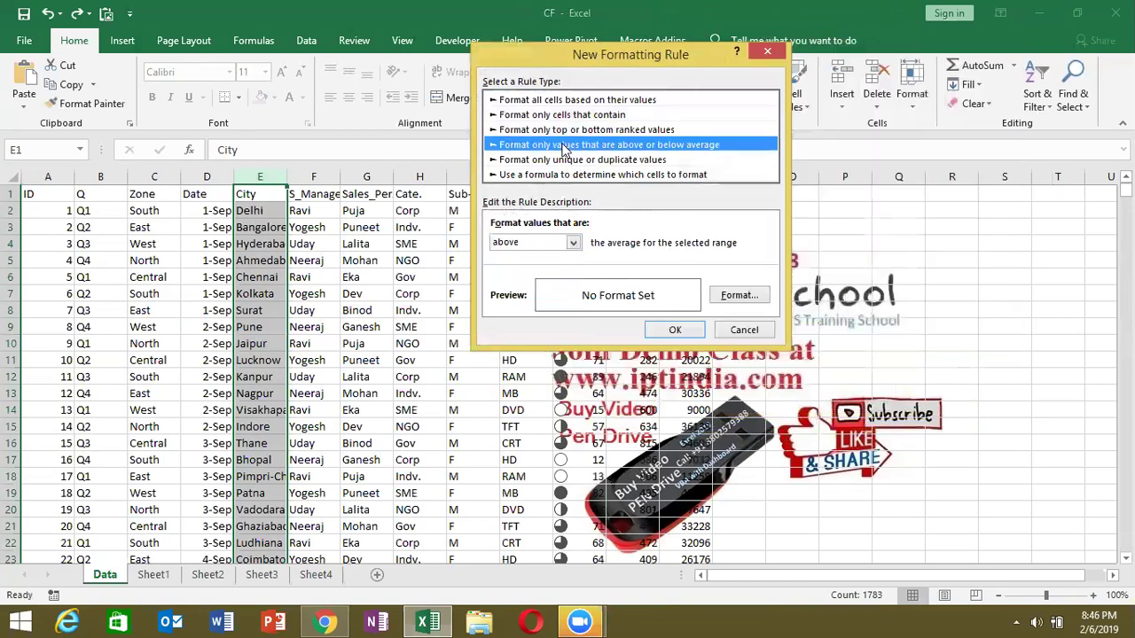
left_click(564, 160)
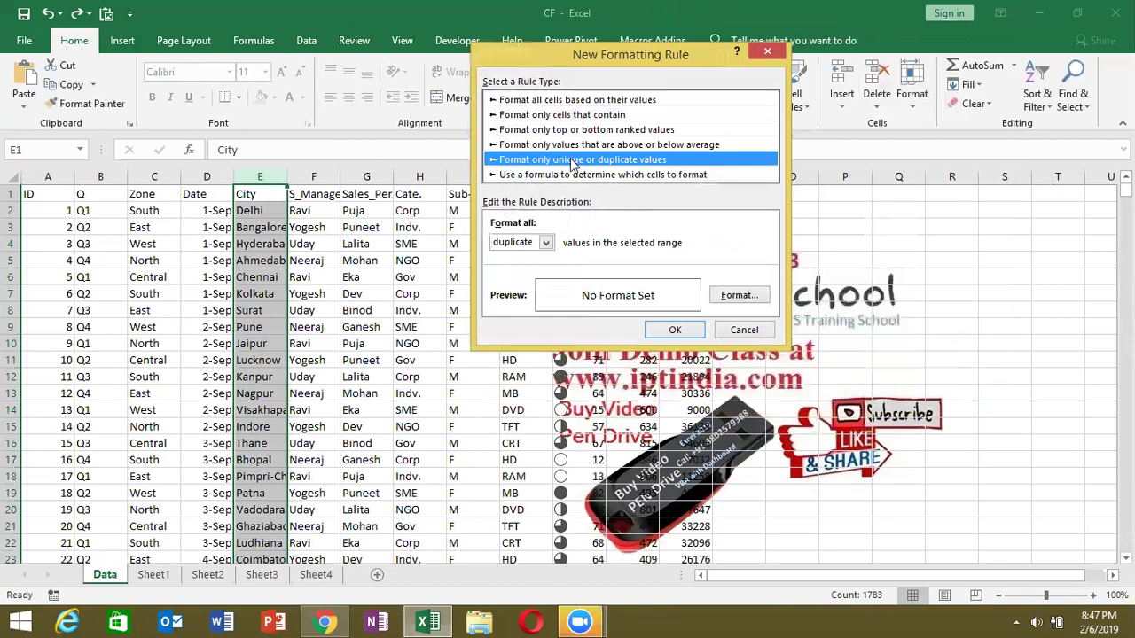
left_click(549, 176)
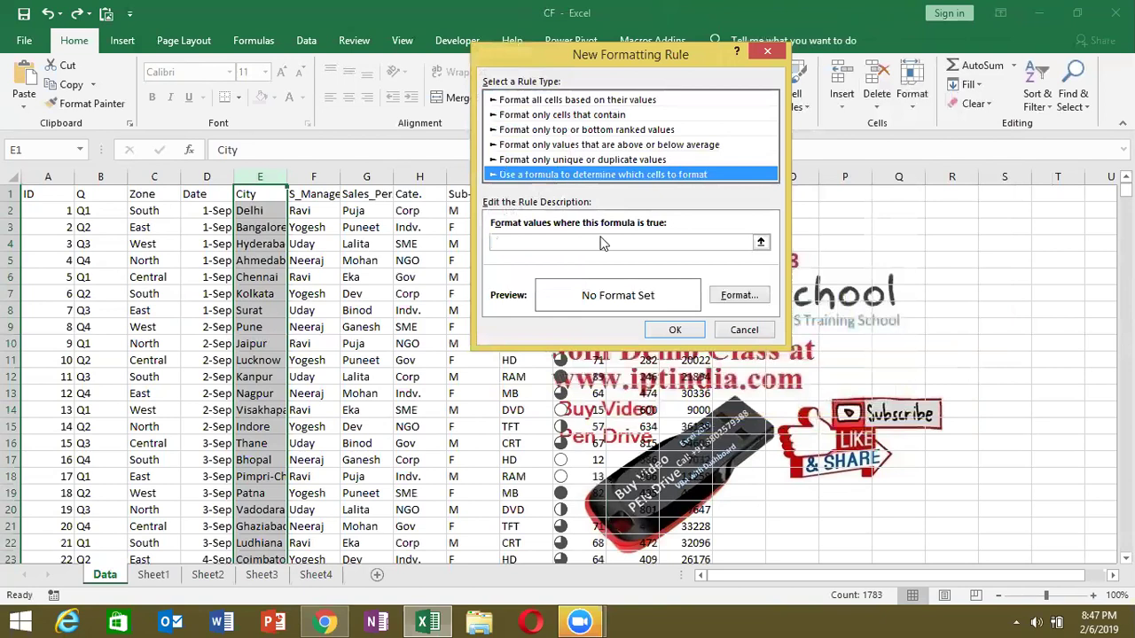
left_click(744, 330)
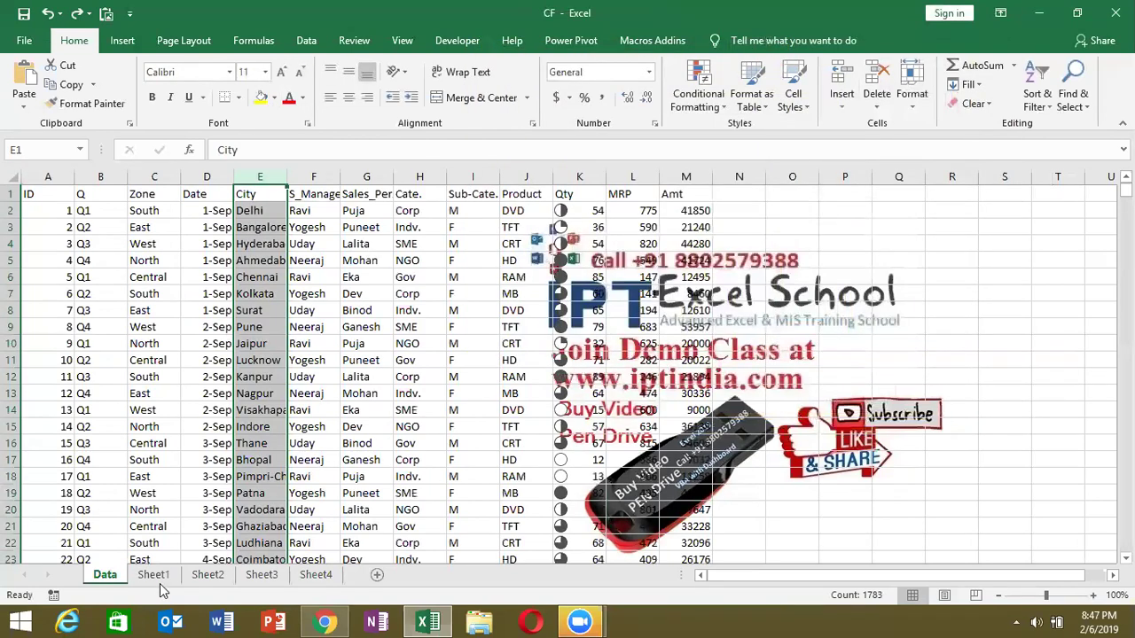
Look through Sheet1 to Sheet4, then add a new blank worksheet.
left_click(160, 580)
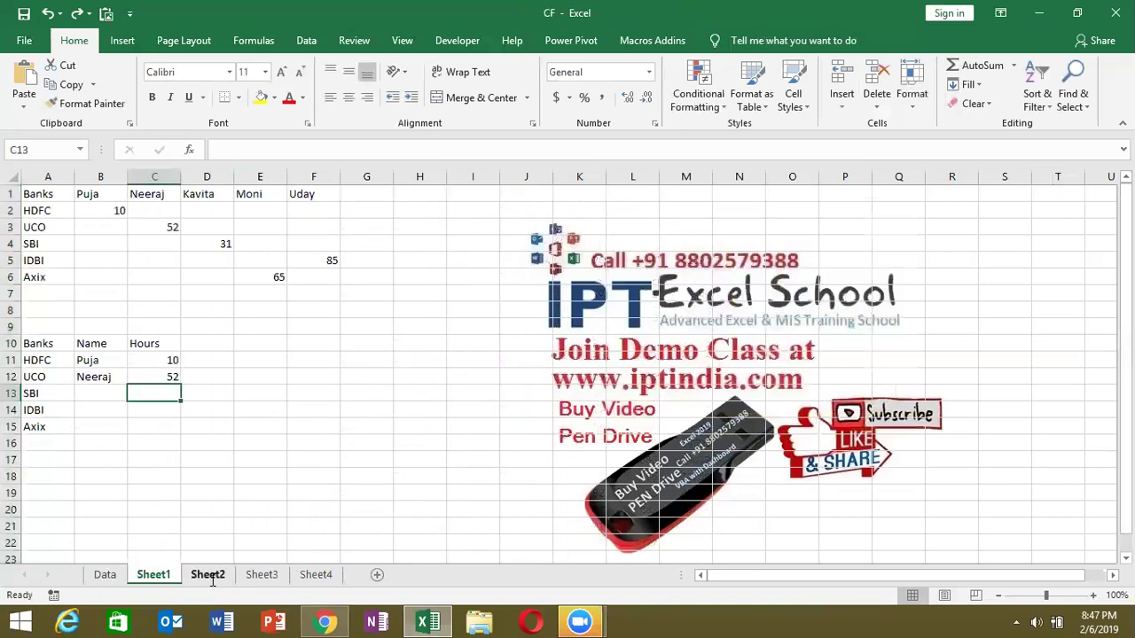
left_click(210, 578)
left_click(257, 577)
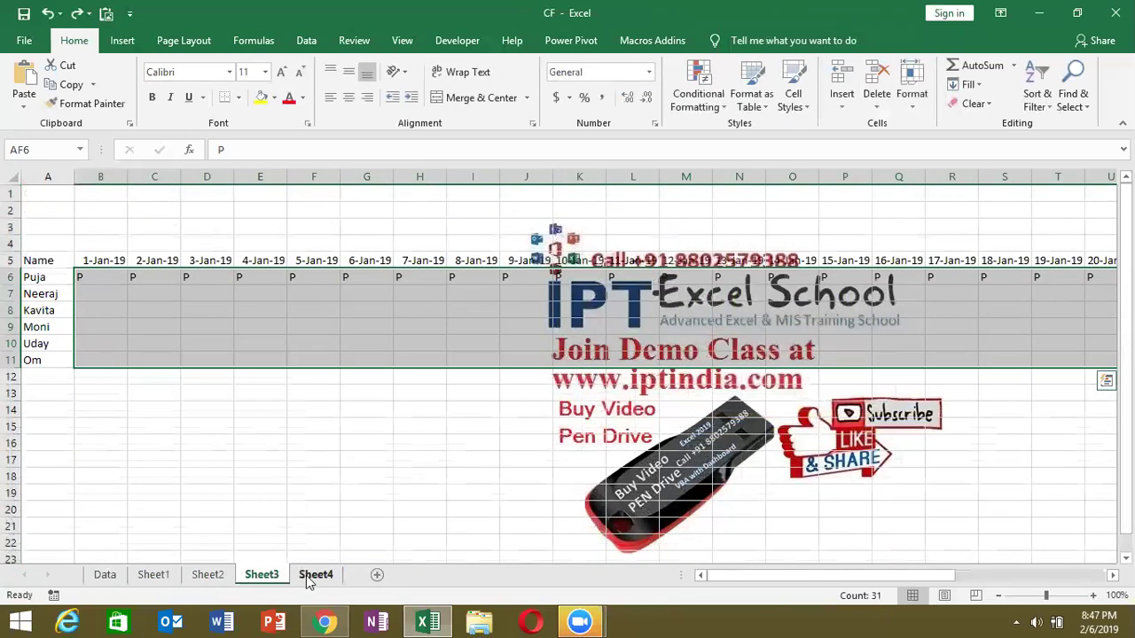
left_click(305, 576)
left_click(381, 575)
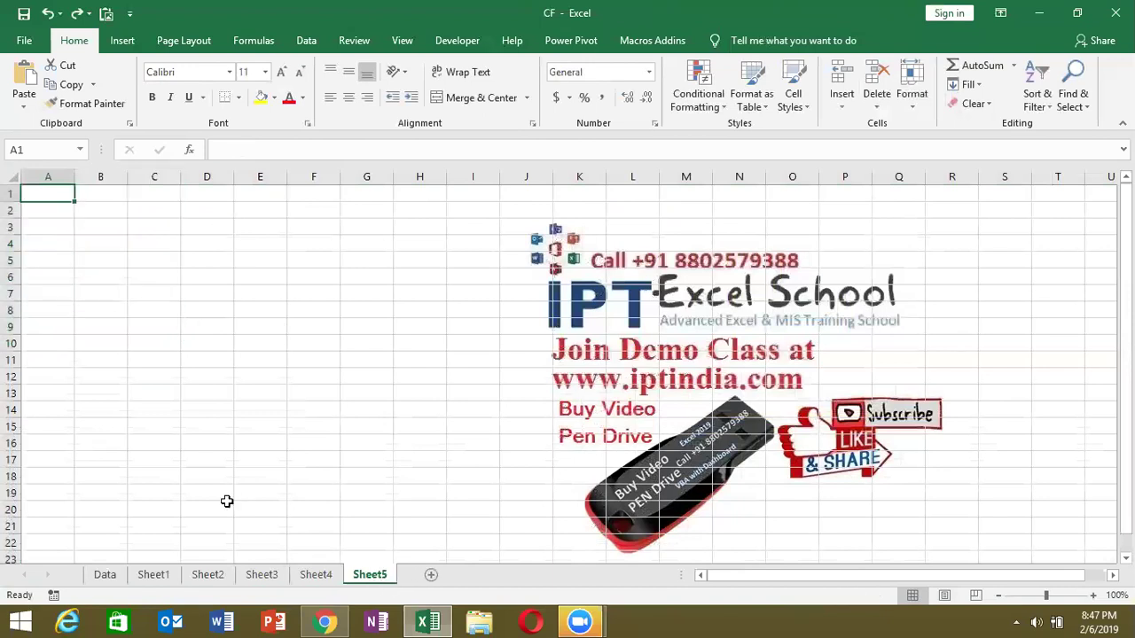
Enter =RANDBETWEEN(10,90) in cell A5.
left_click(44, 259)
type("=r")
key("Down")
key("Down")
key("Tab")
type("10,9")
key("Tab")
key("Left")
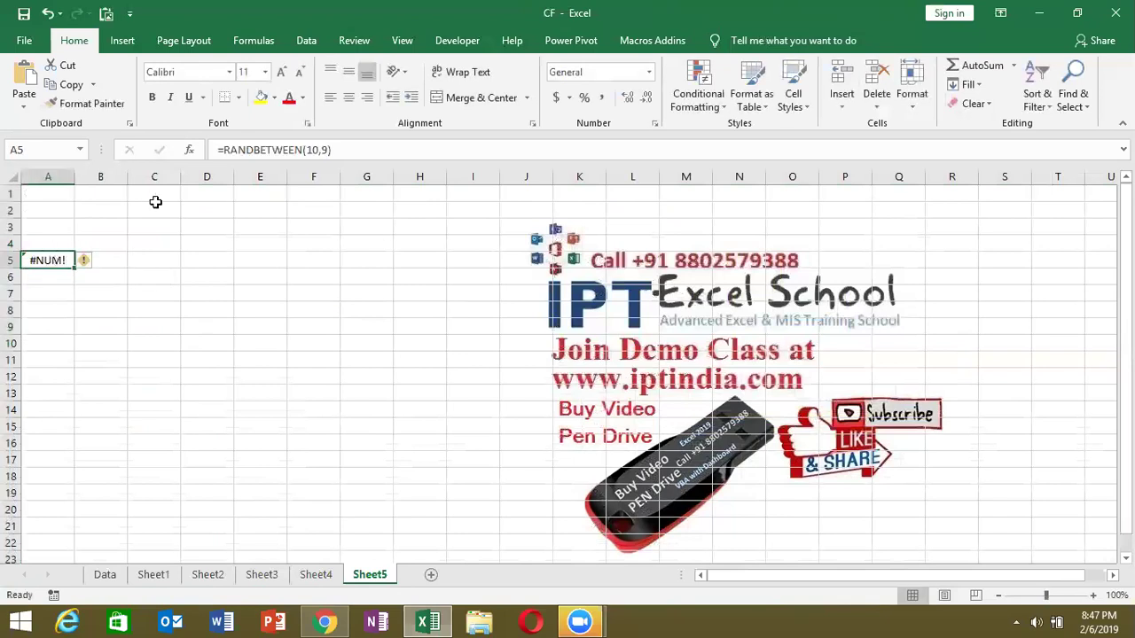
left_click(326, 150)
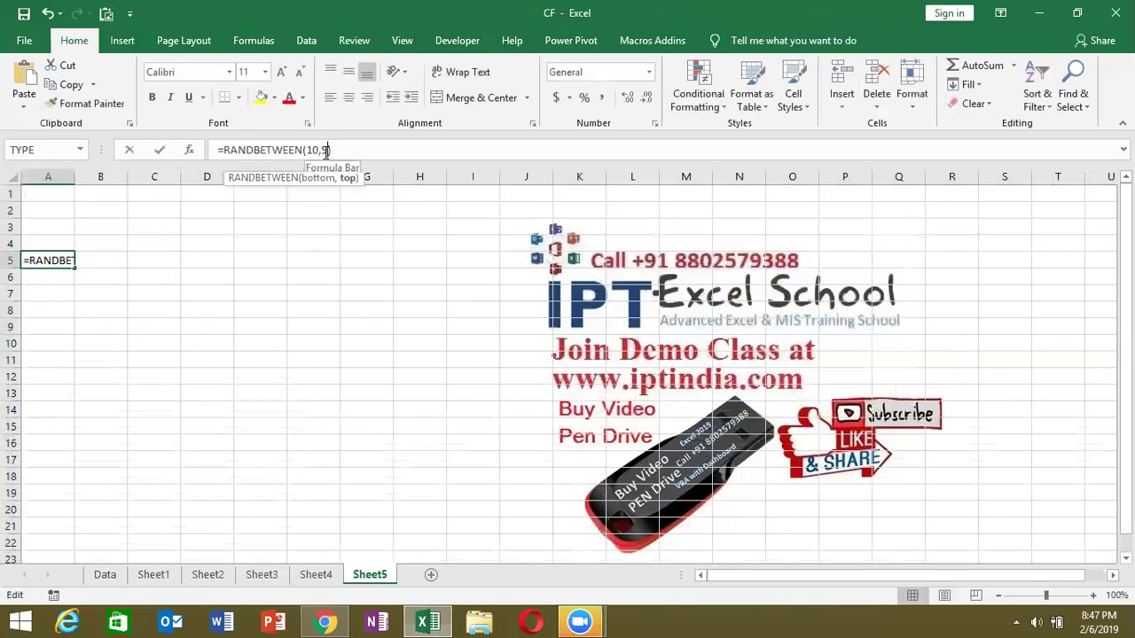
type("0")
key("Return")
key("Up")
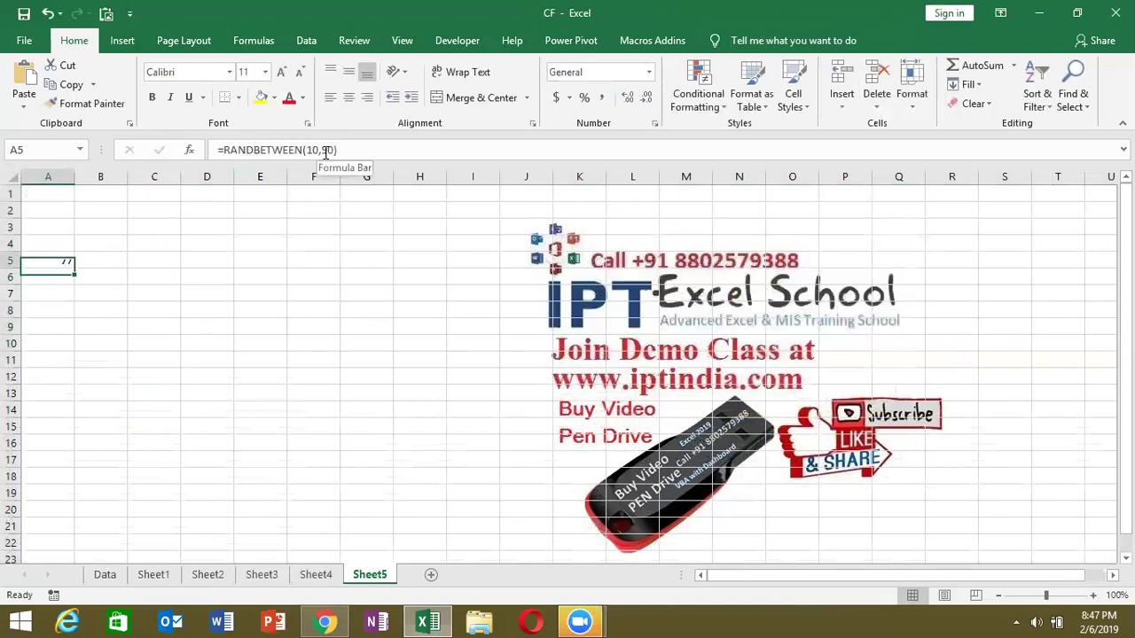
Fill the formula across A5:I20, then copy and paste the block back as values.
key("shift+Right")
key("shift+Right")
key("shift+Right")
key("shift+Right")
key("shift+Right")
key("shift+Right")
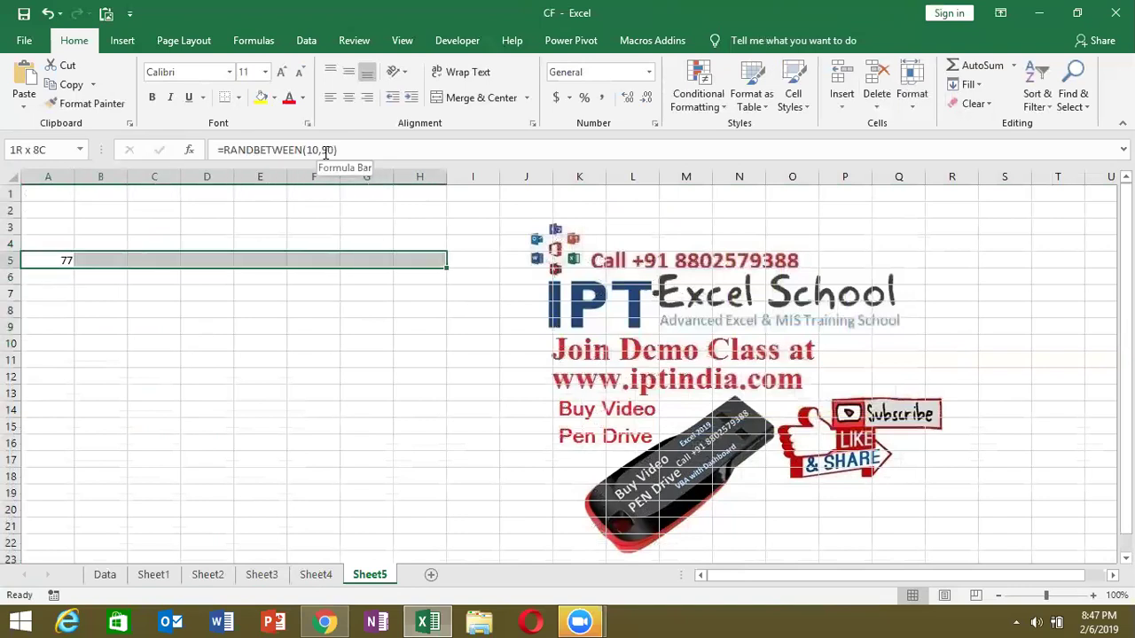
key("shift+Right")
key("shift+Down")
key("shift+Down")
key("shift+Down")
key("shift+Down")
key("shift+Down")
key("shift+Down")
key("shift+Down")
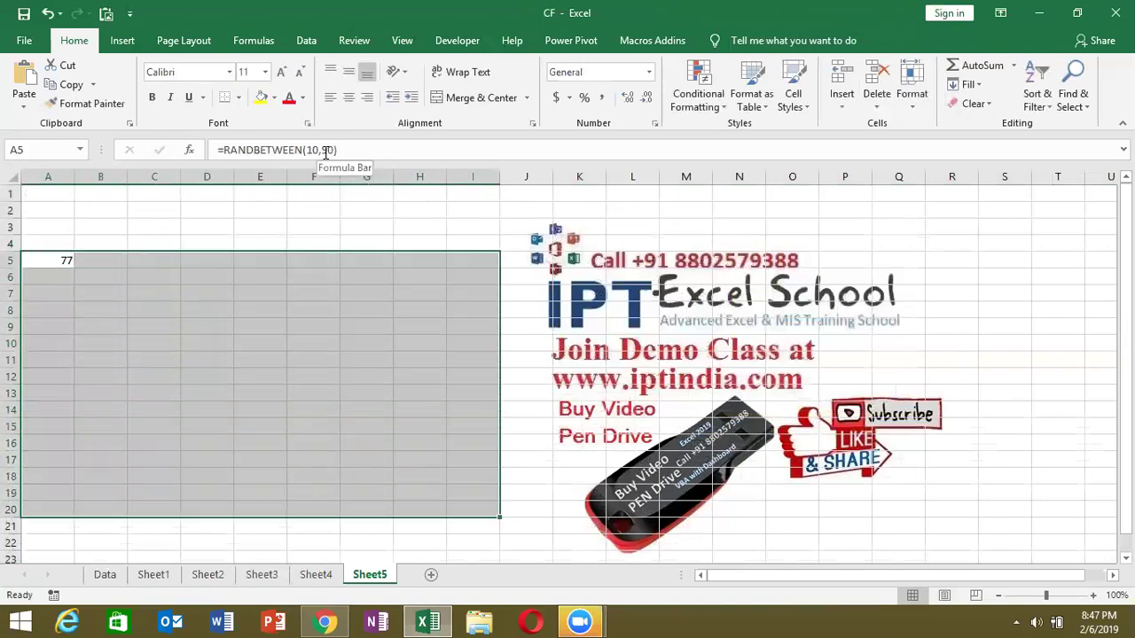
key("ctrl+r")
key("ctrl+d")
key("ctrl+c")
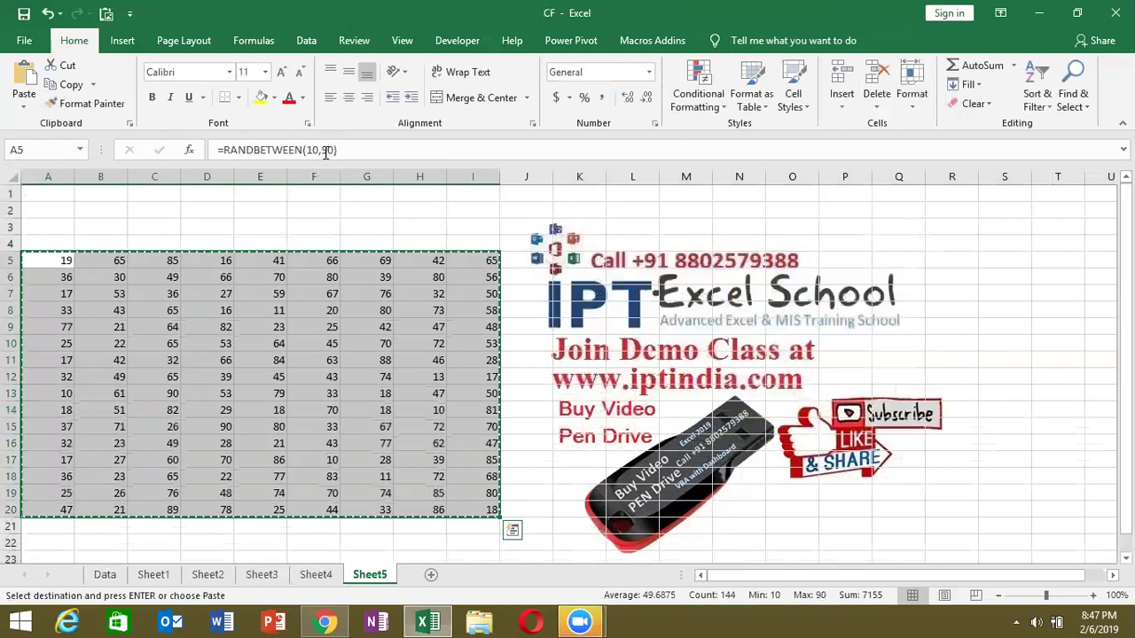
left_click(24, 100)
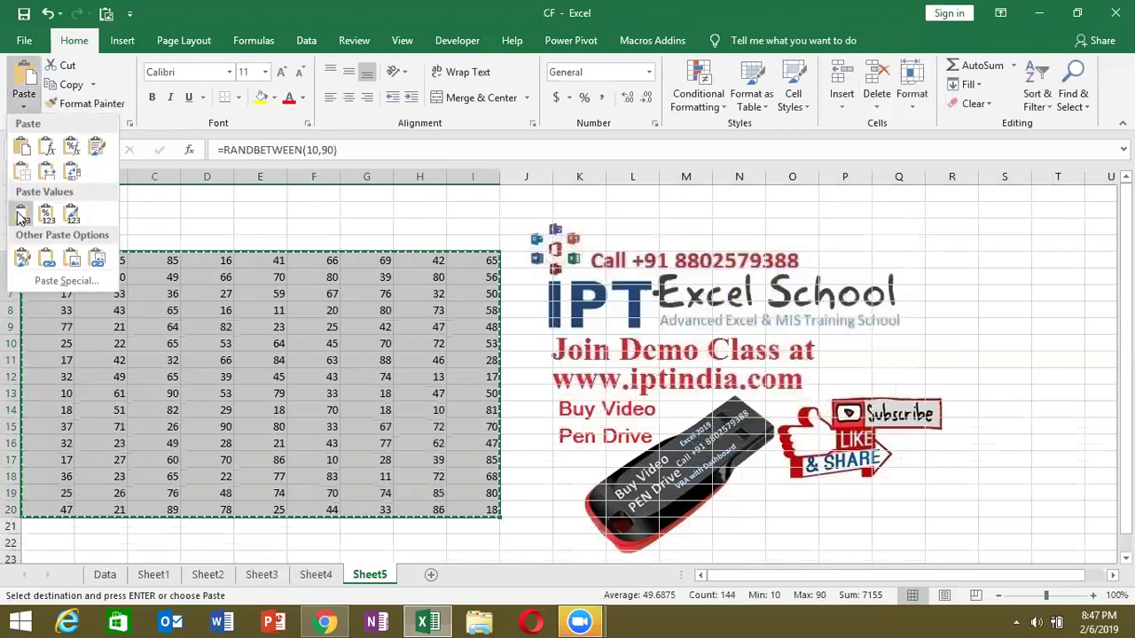
left_click(21, 216)
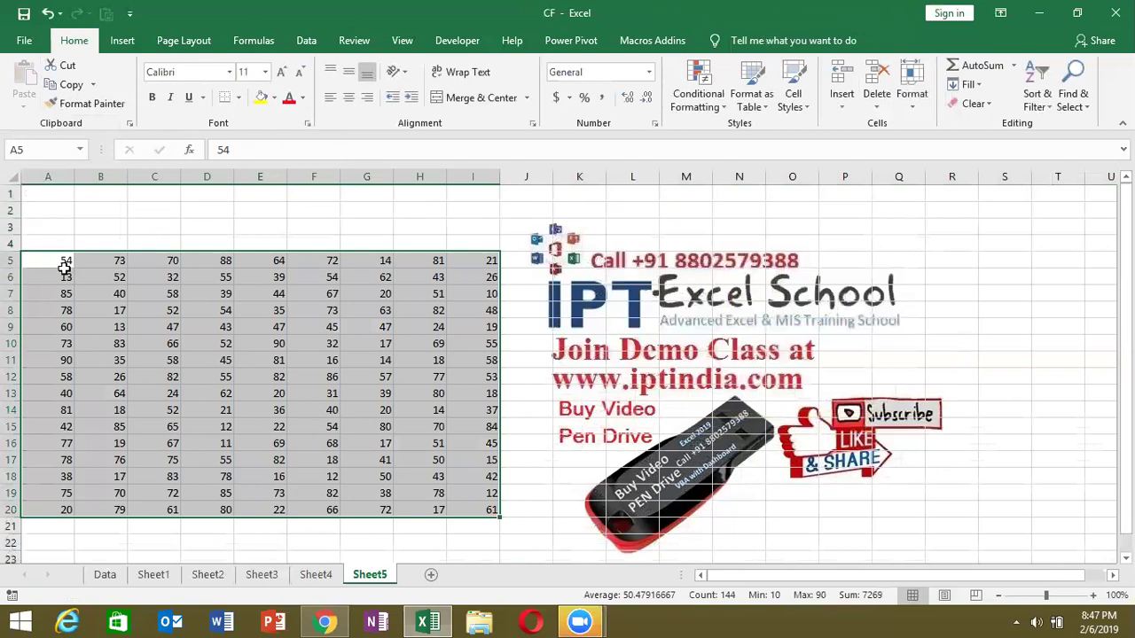
left_click(62, 226)
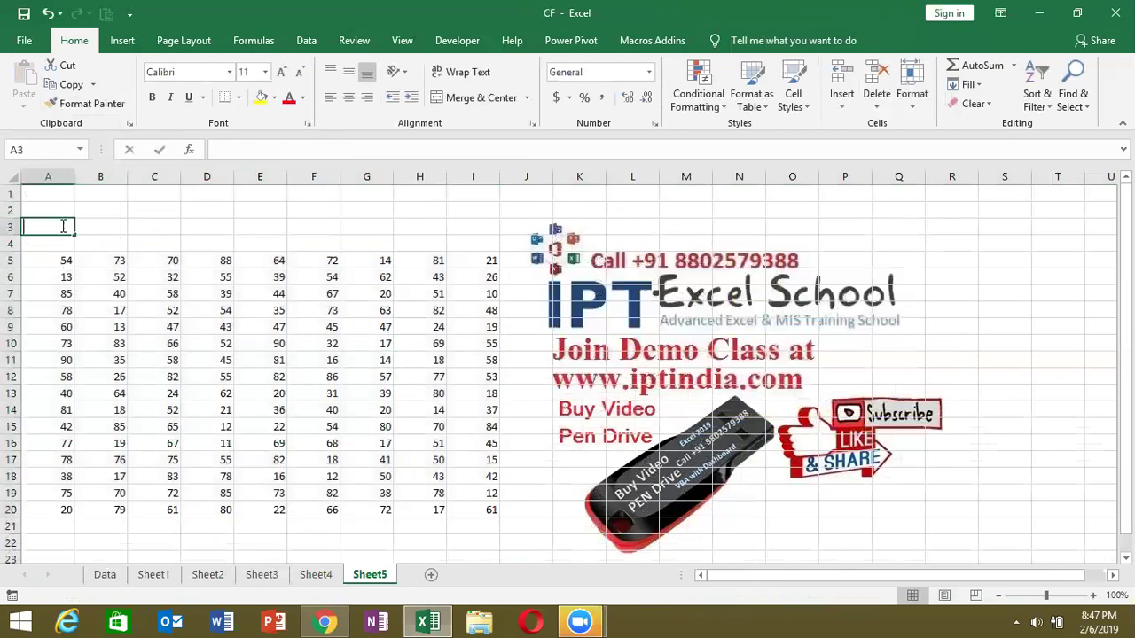
Enter the label 'Find' in A3 and 50 in B3, then select the random-number block.
type("Find")
key("Tab")
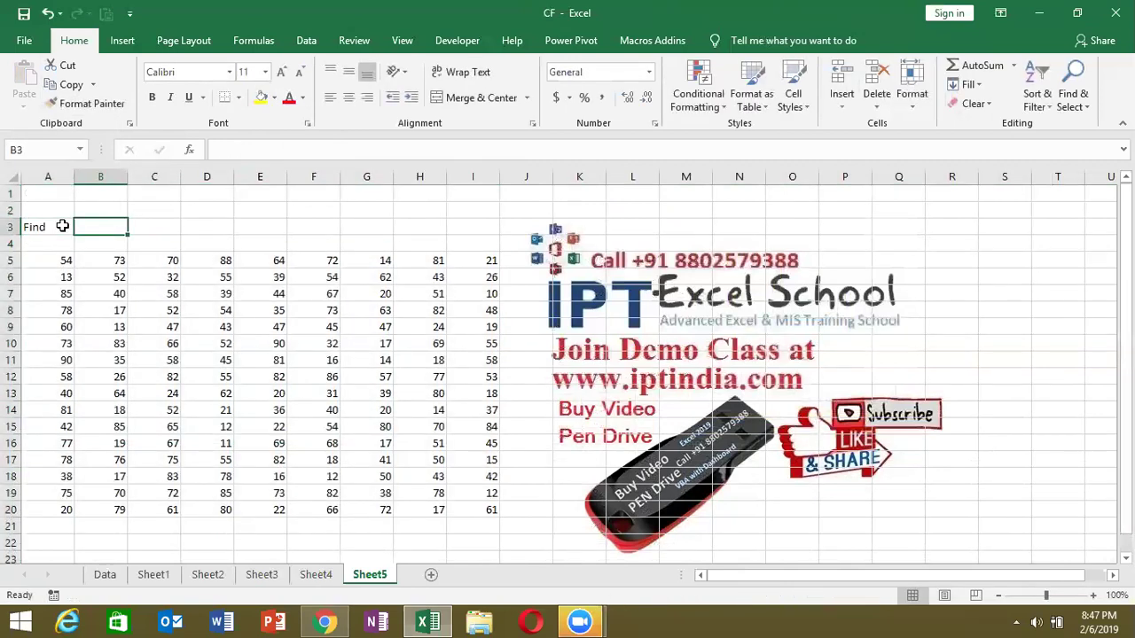
type("50")
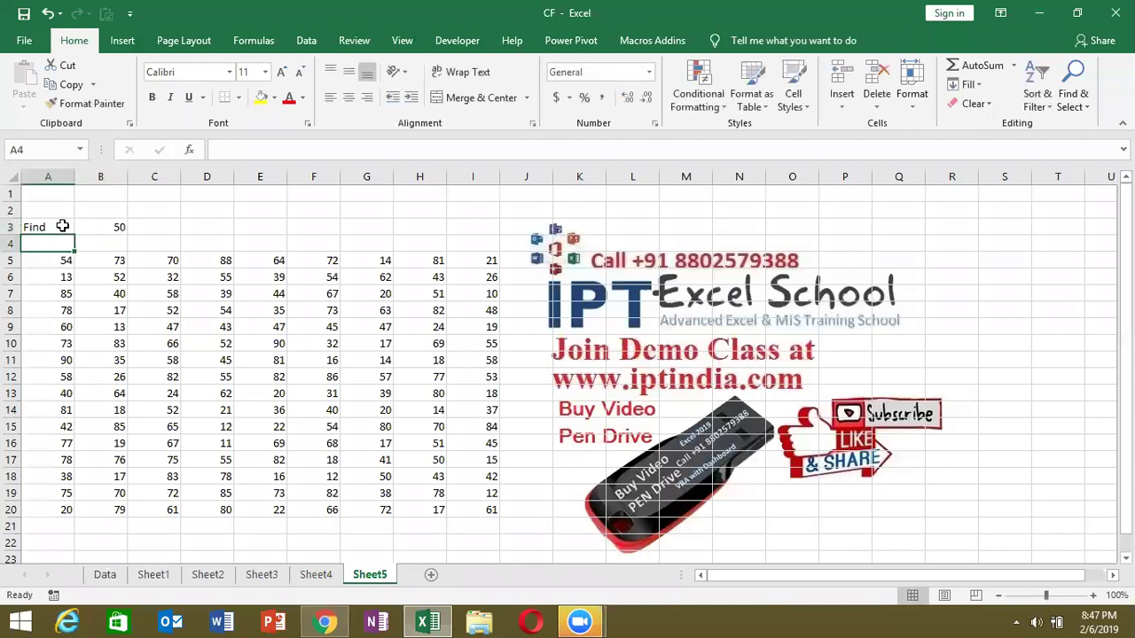
left_click(111, 227)
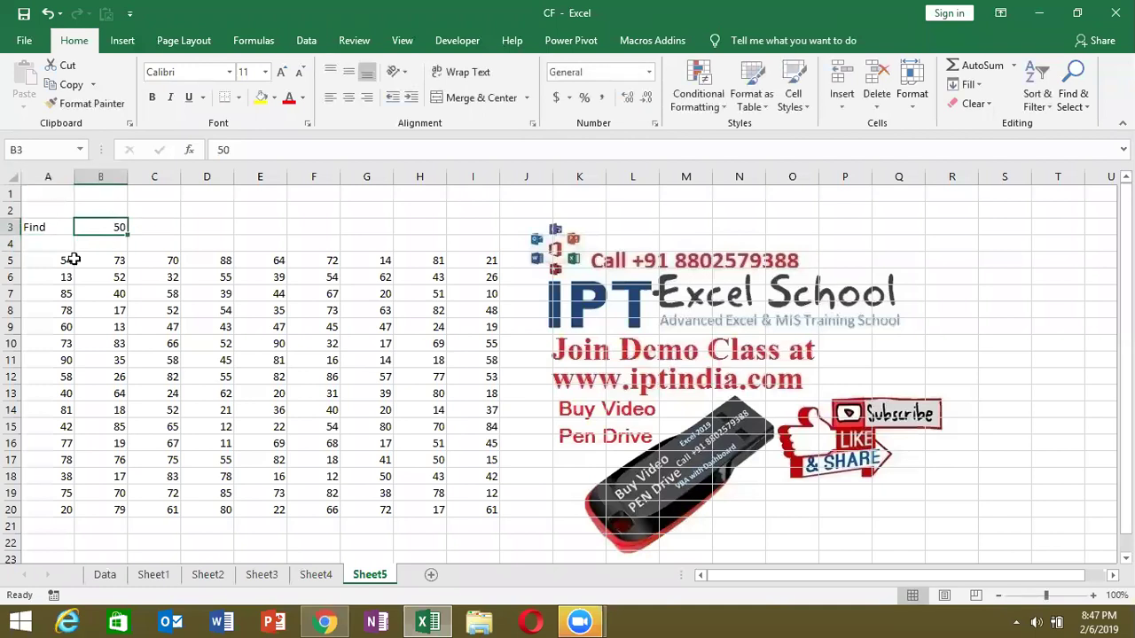
mouse_move(51, 260)
left_mouse_down()
mouse_move(474, 498)
mouse_move(483, 515)
left_mouse_up()
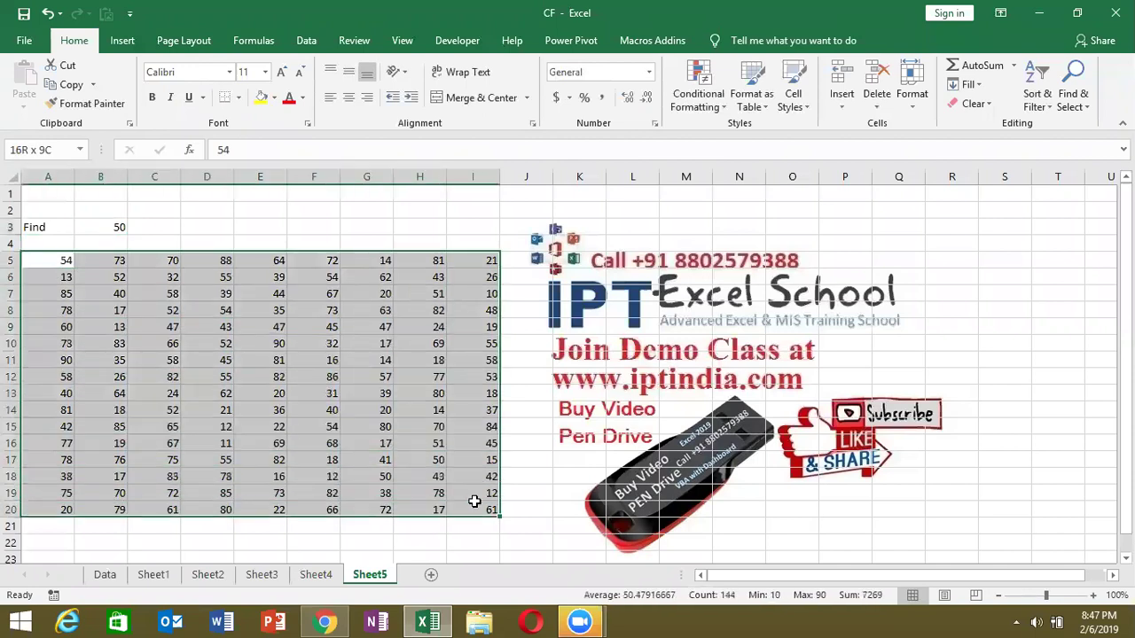
Add a light-red Equal To rule on the number grid, comparing against cell B3.
left_click(699, 111)
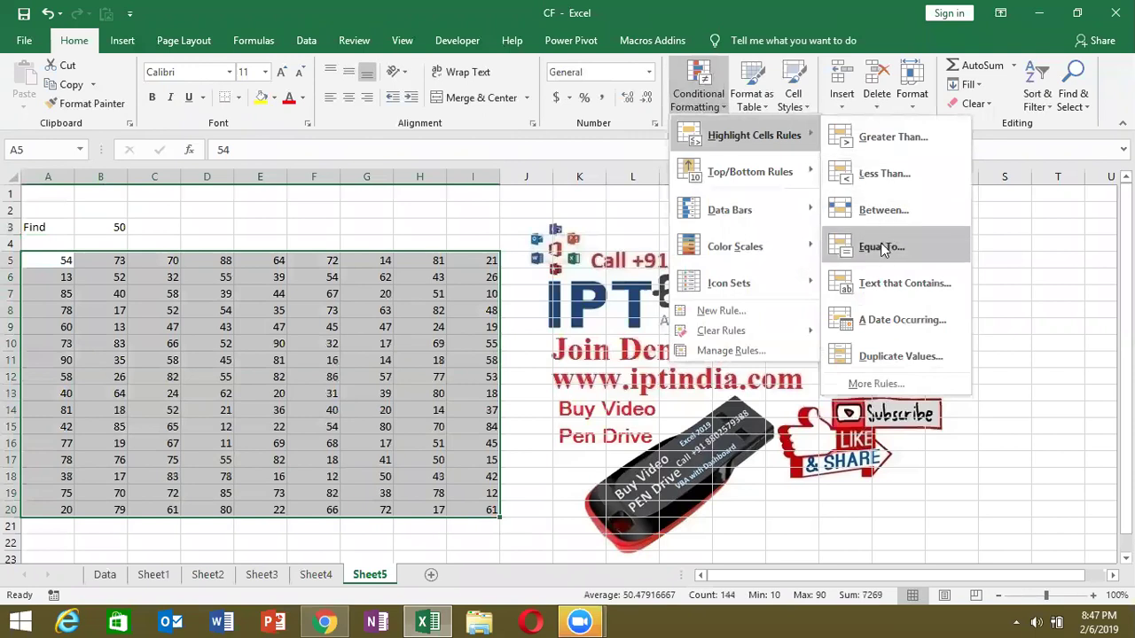
left_click(880, 247)
type("0")
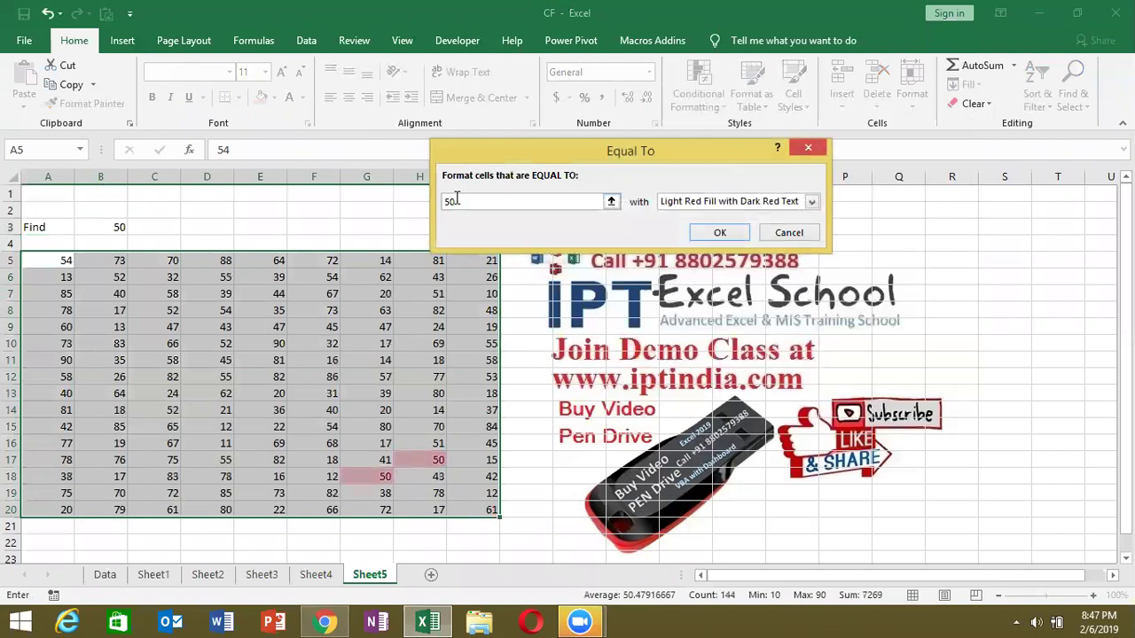
key("BackSpace")
key("BackSpace")
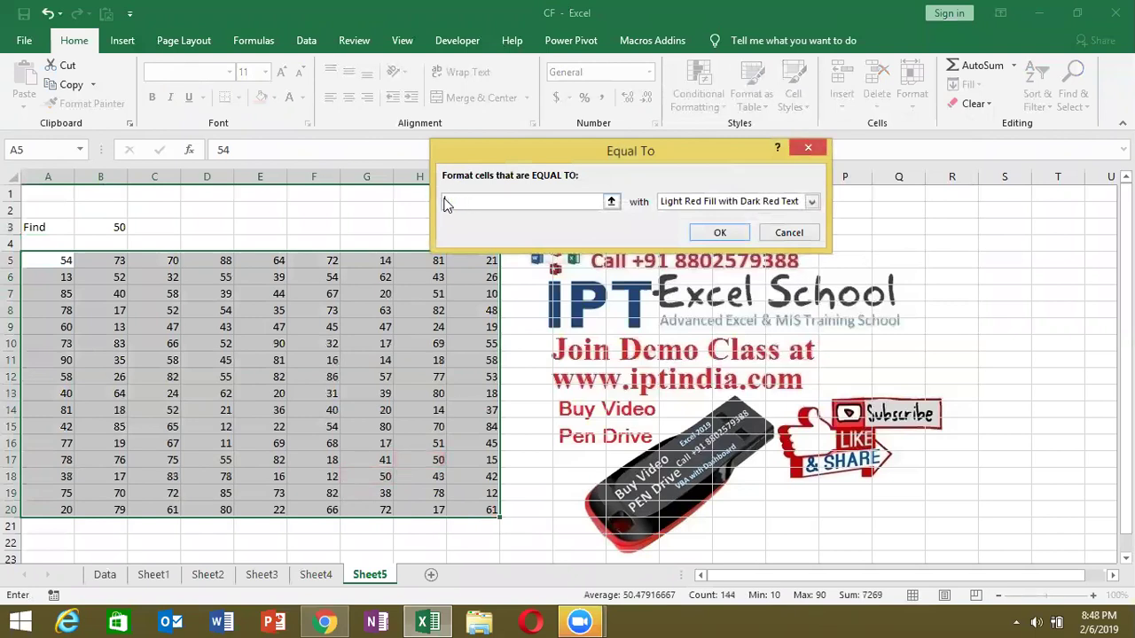
left_click(94, 228)
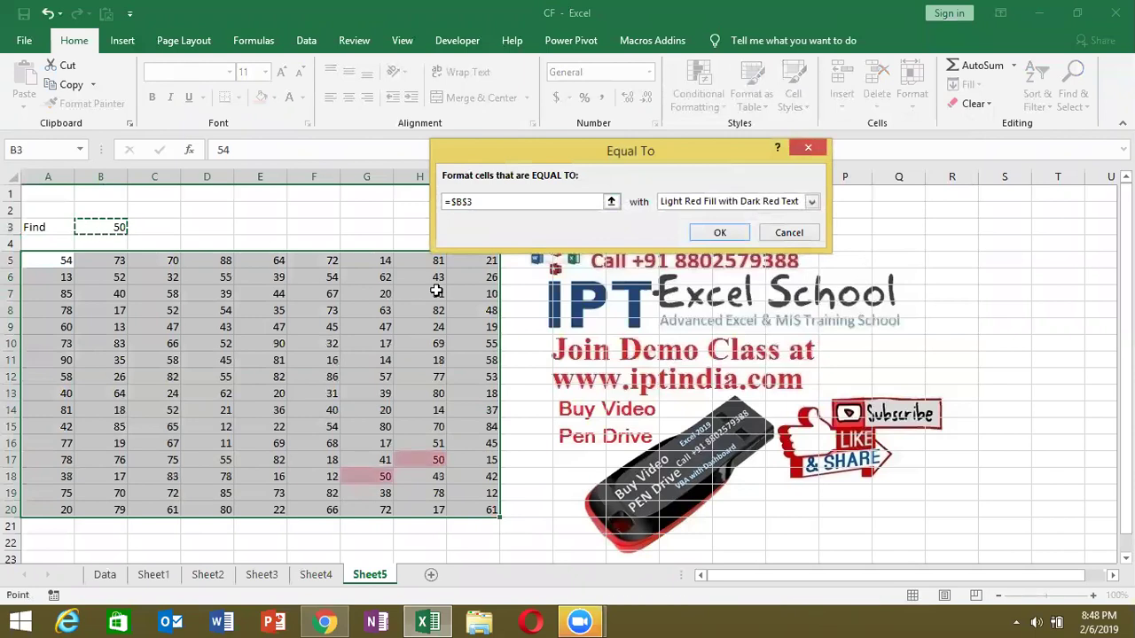
left_click(731, 234)
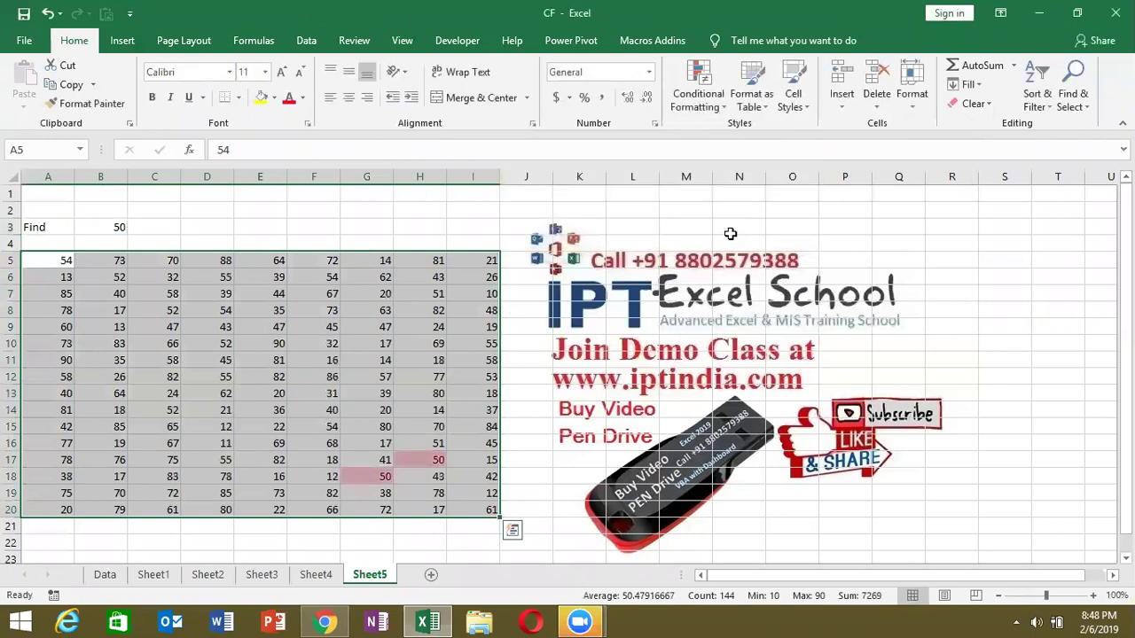
left_click(103, 225)
Try 70 and 7 as the Find value, then settle on 73 so the 73s turn light red.
type("70")
key("Return")
left_click(103, 221)
type("7")
key("Return")
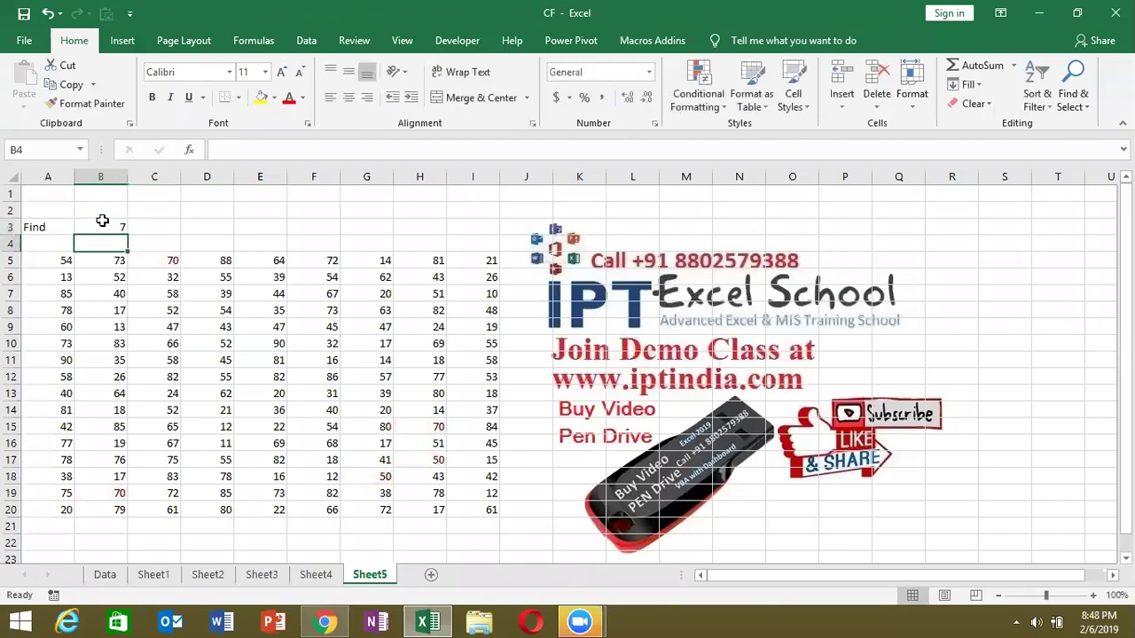
left_click(103, 221)
type("73")
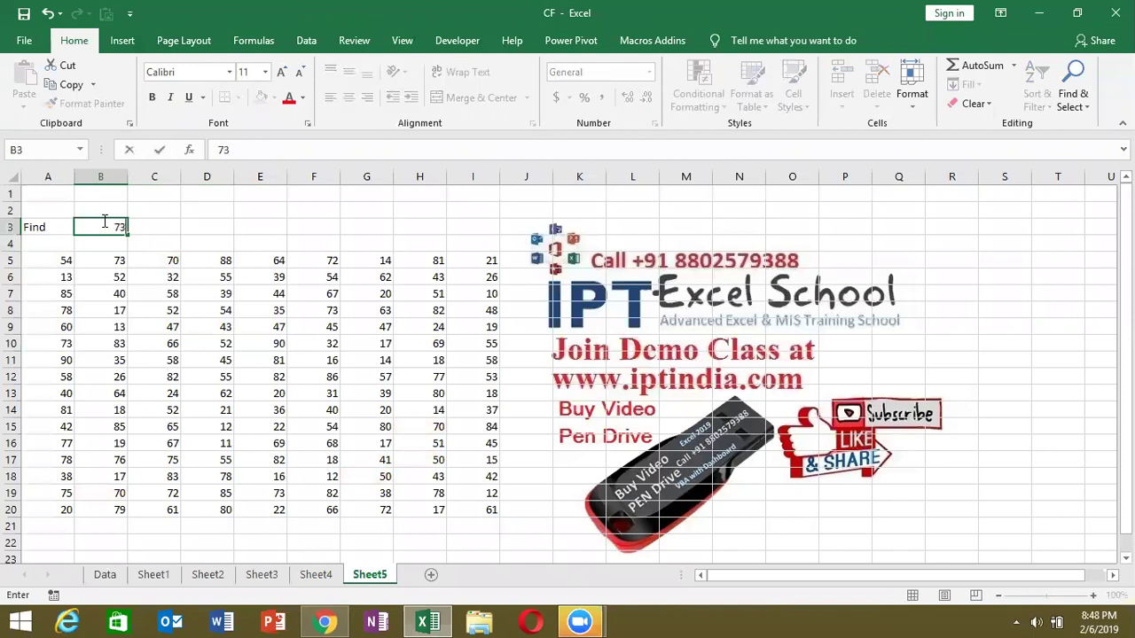
key("Return")
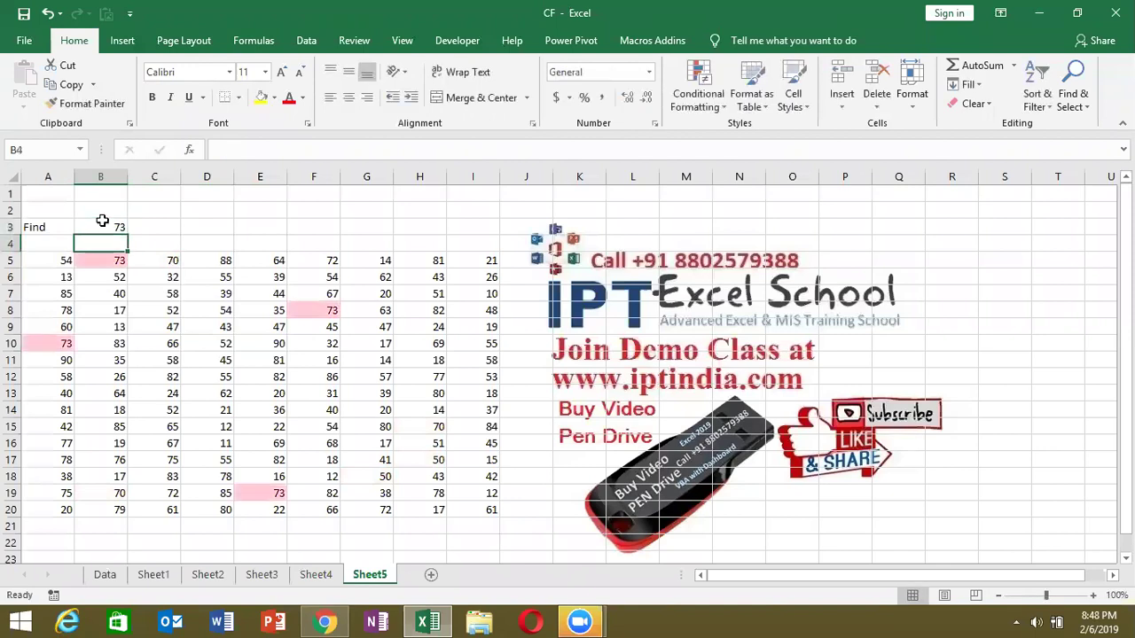
Recheck the number grid in columns B to I on Sheet5, then return to the Data sheet.
left_click(118, 580)
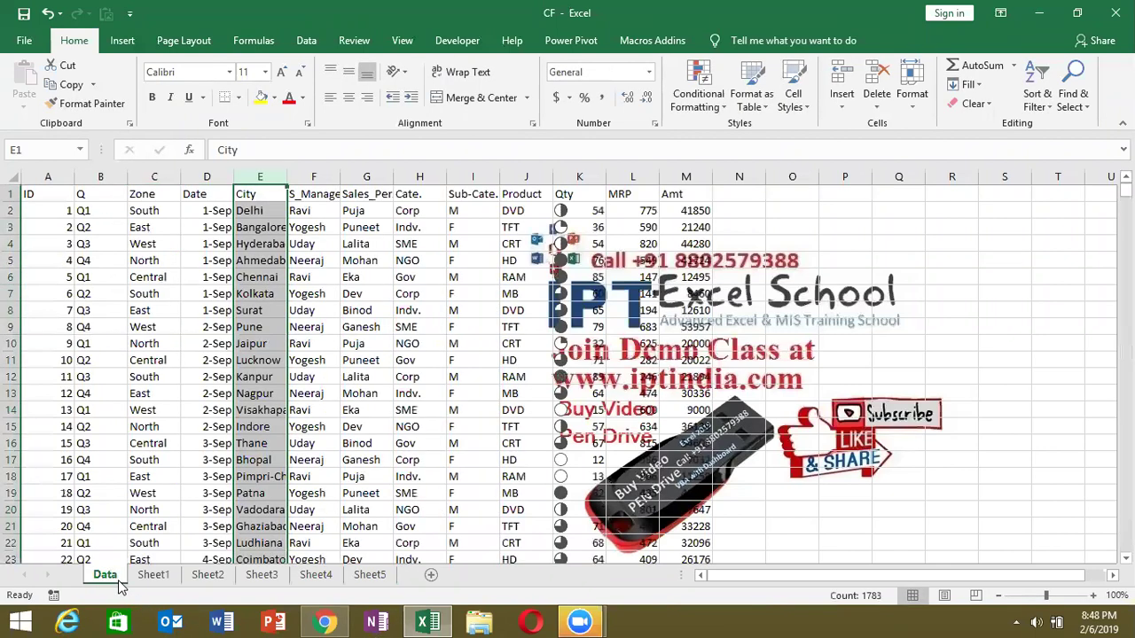
left_click(369, 574)
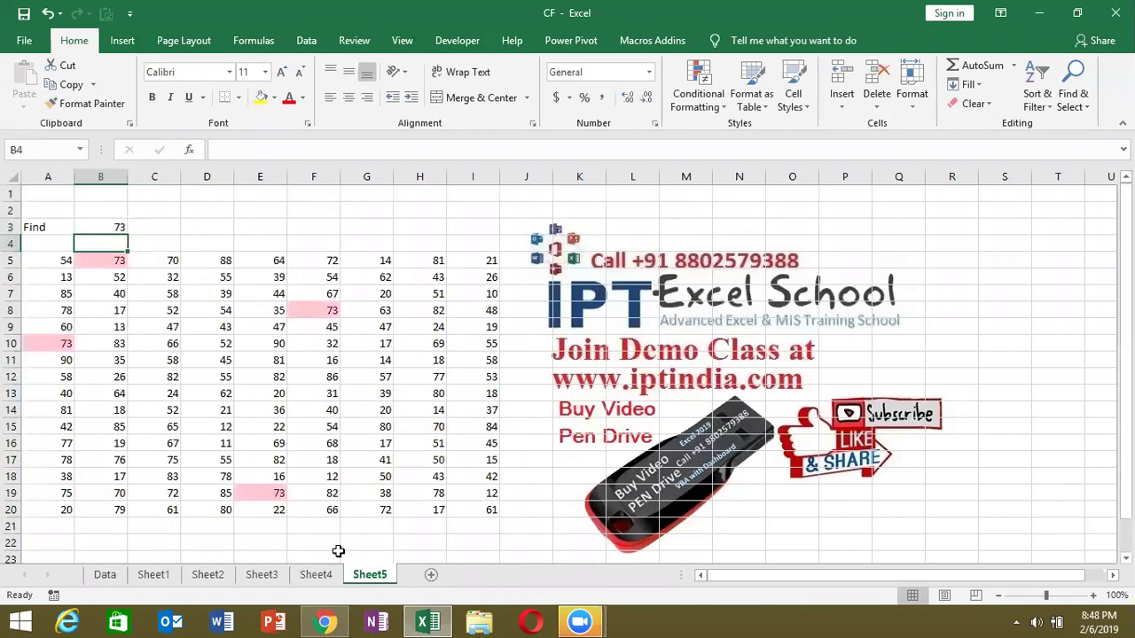
left_click_drag(99, 259, 485, 486)
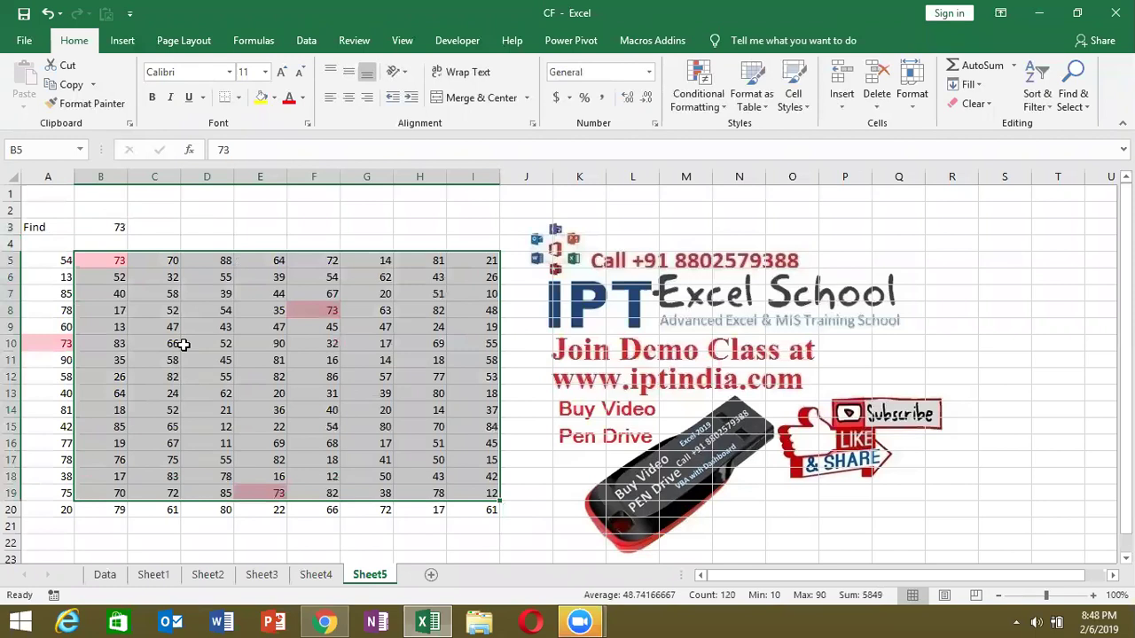
left_click(105, 576)
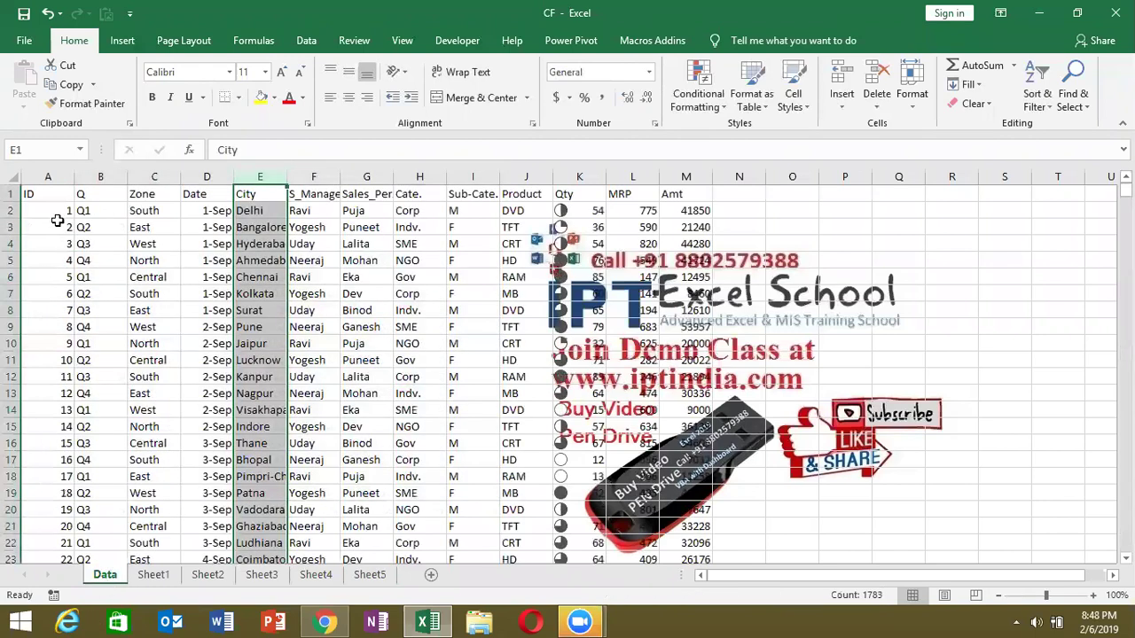
Inspect the sales table's first row, Amt values and Qty column, ending on the Delhi city cell.
left_click(57, 217)
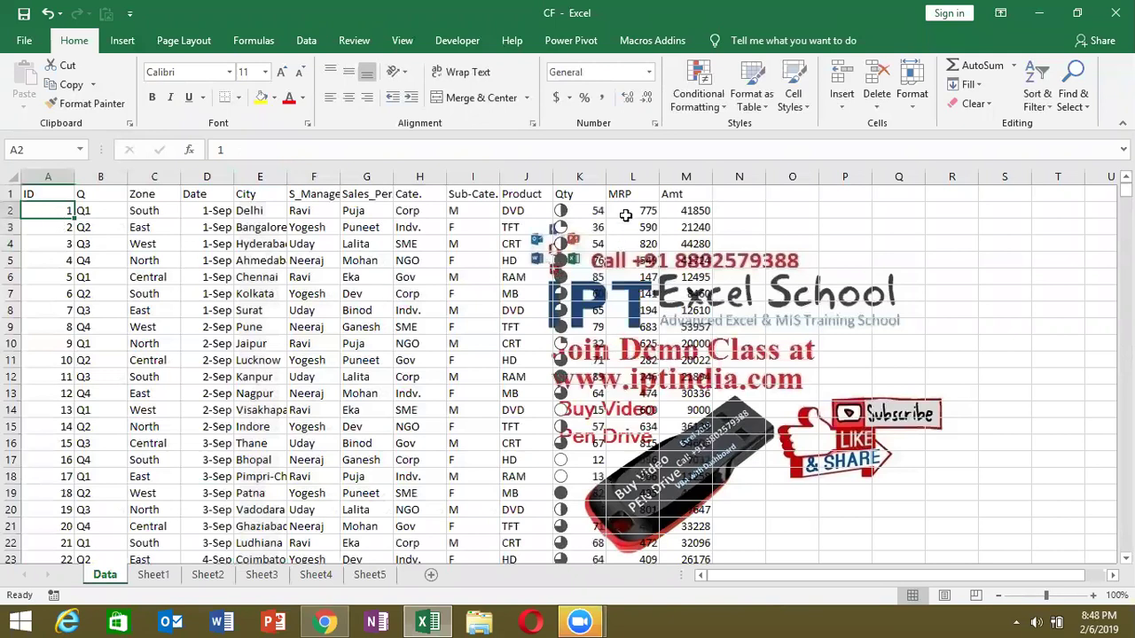
left_click(592, 213)
left_click(681, 218)
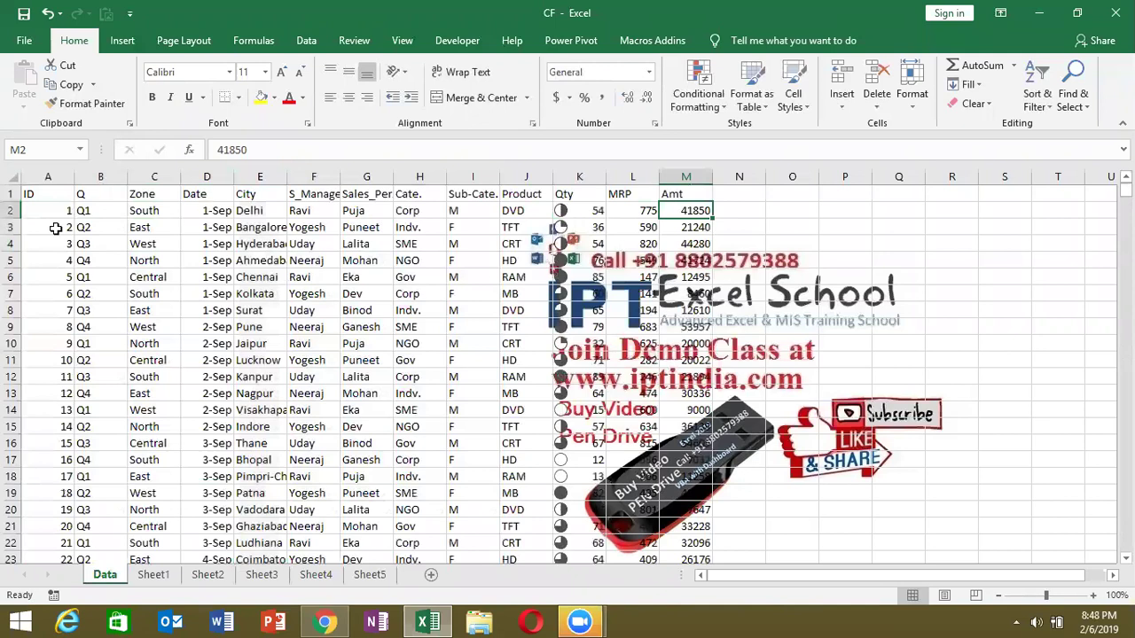
left_click(308, 215)
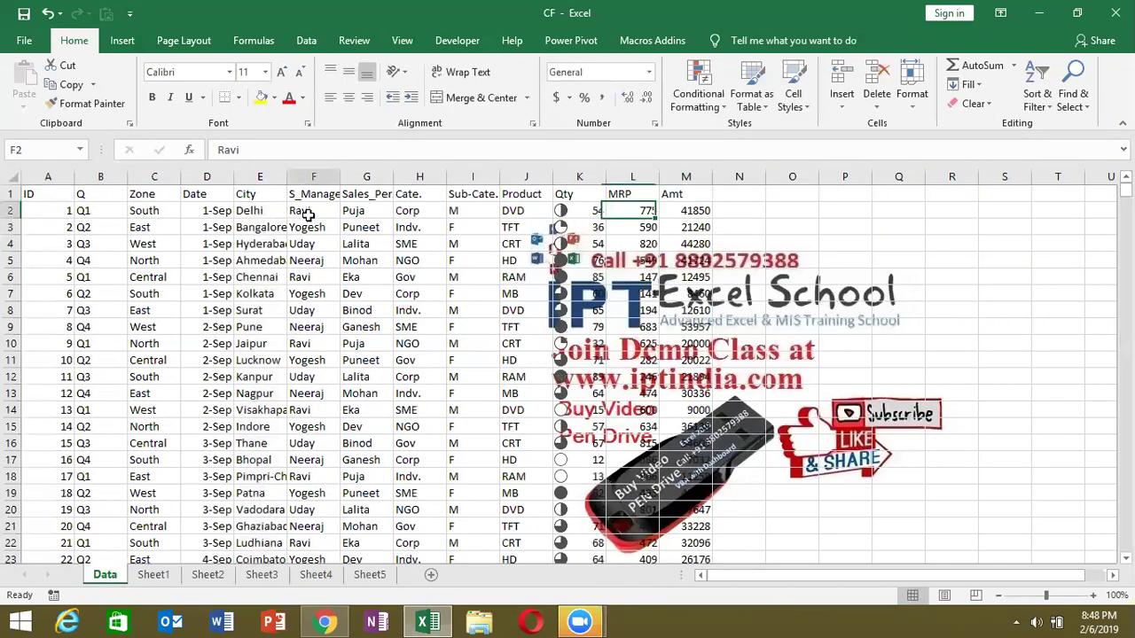
left_click_drag(62, 213, 696, 217)
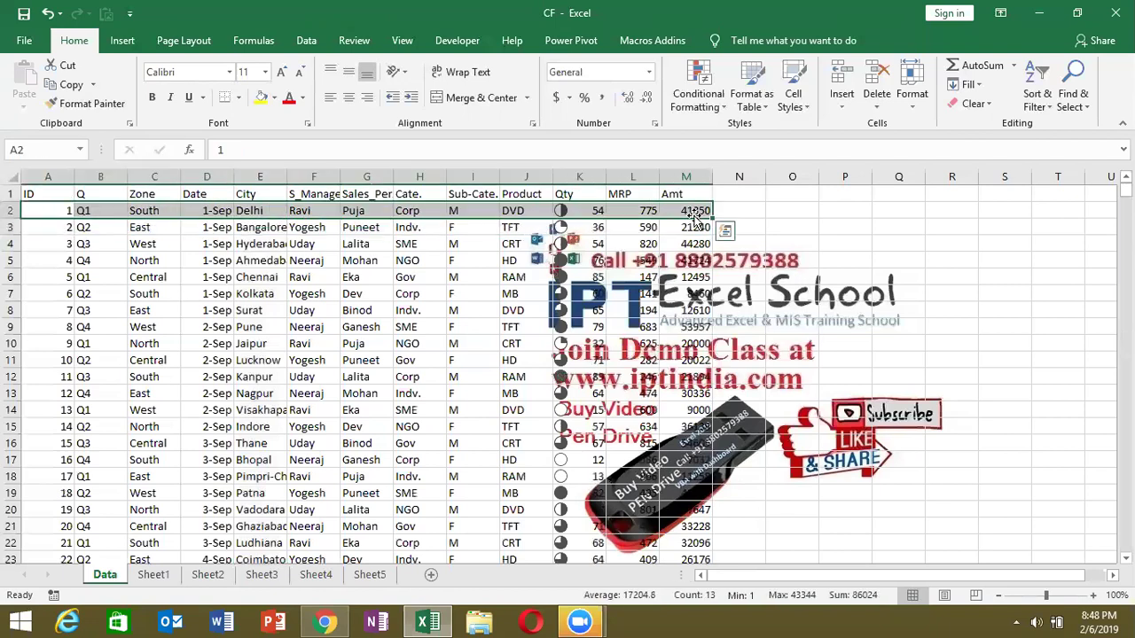
left_click(274, 211)
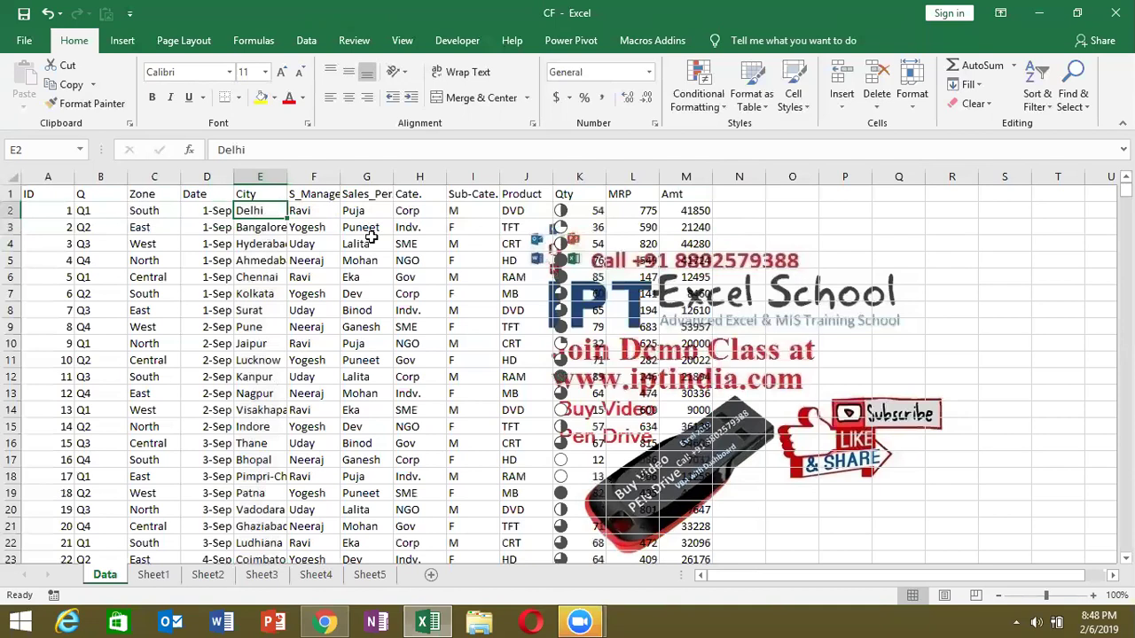
left_click(583, 173)
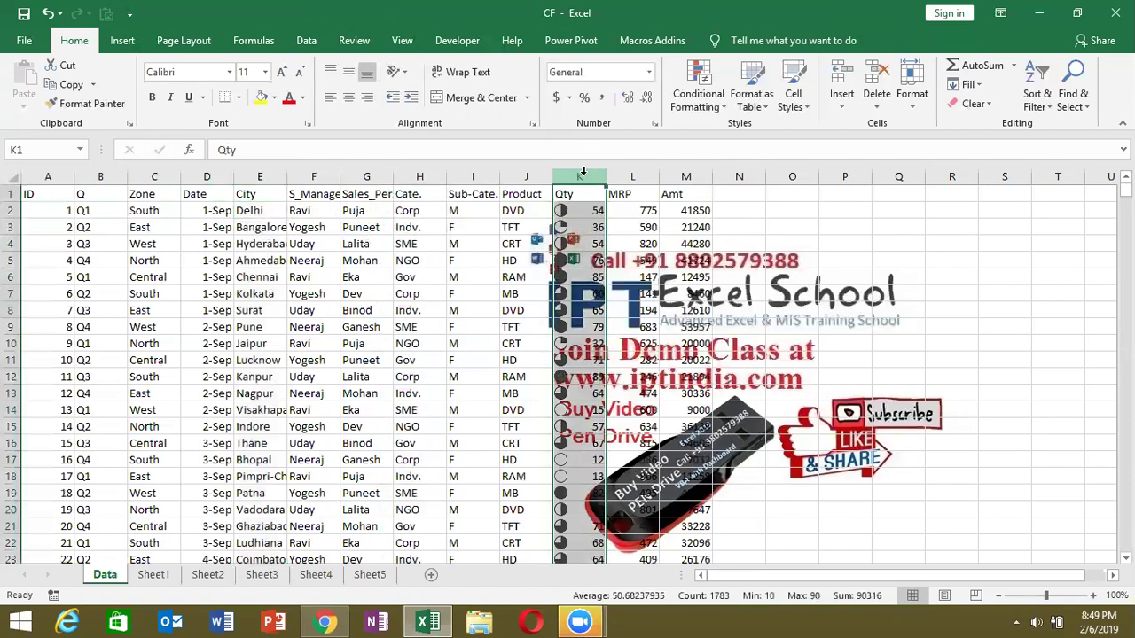
left_click(243, 213)
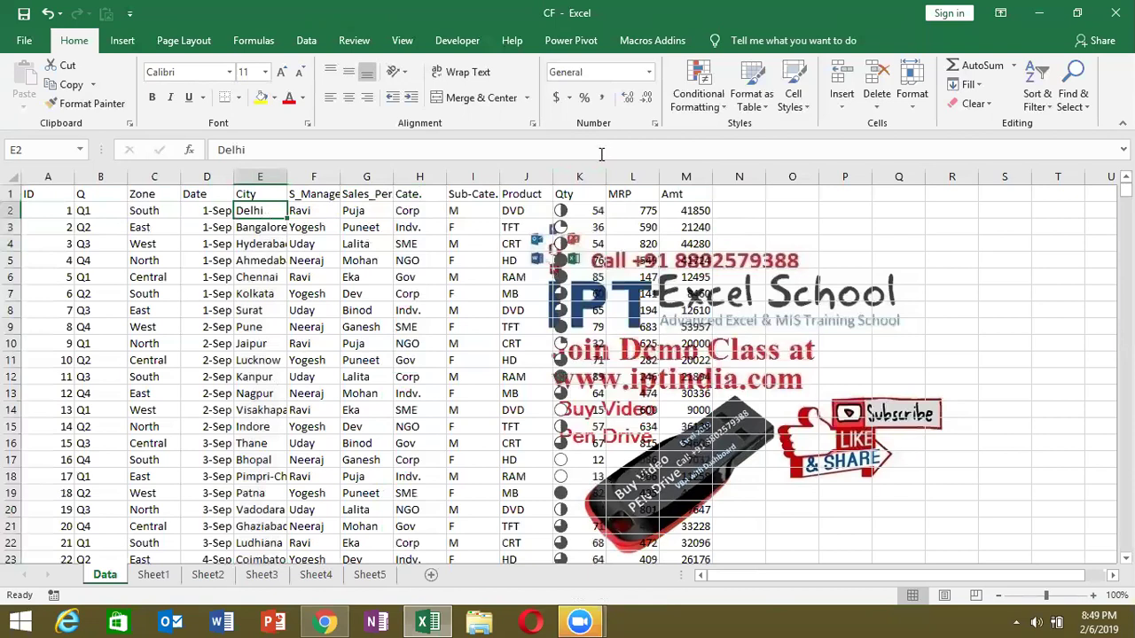
Start a formula-based rule on the Delhi cell, building =$M2*10%>5000 from the first Amt value.
left_click(698, 110)
mouse_move(753, 135)
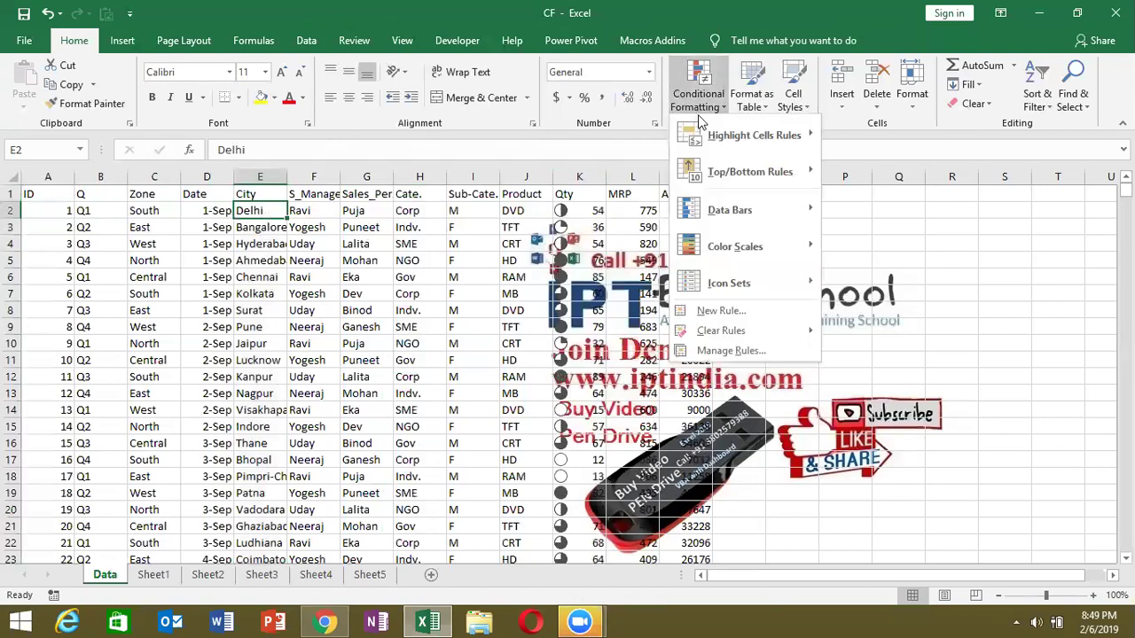
left_click(717, 309)
left_click(493, 160)
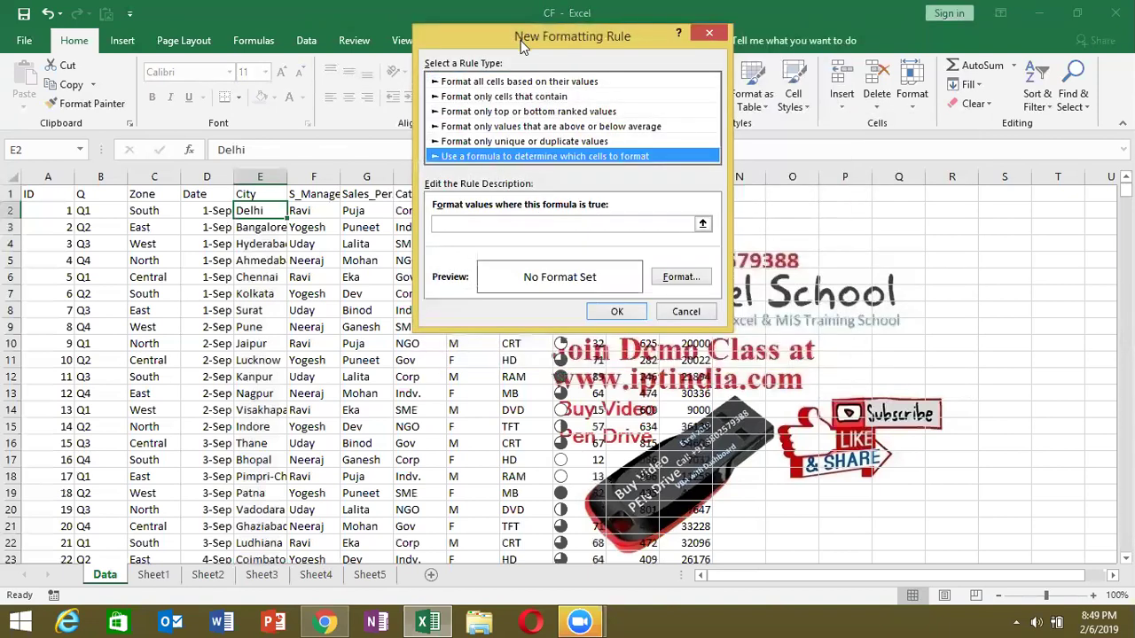
left_click_drag(523, 46, 402, 264)
left_click(328, 443)
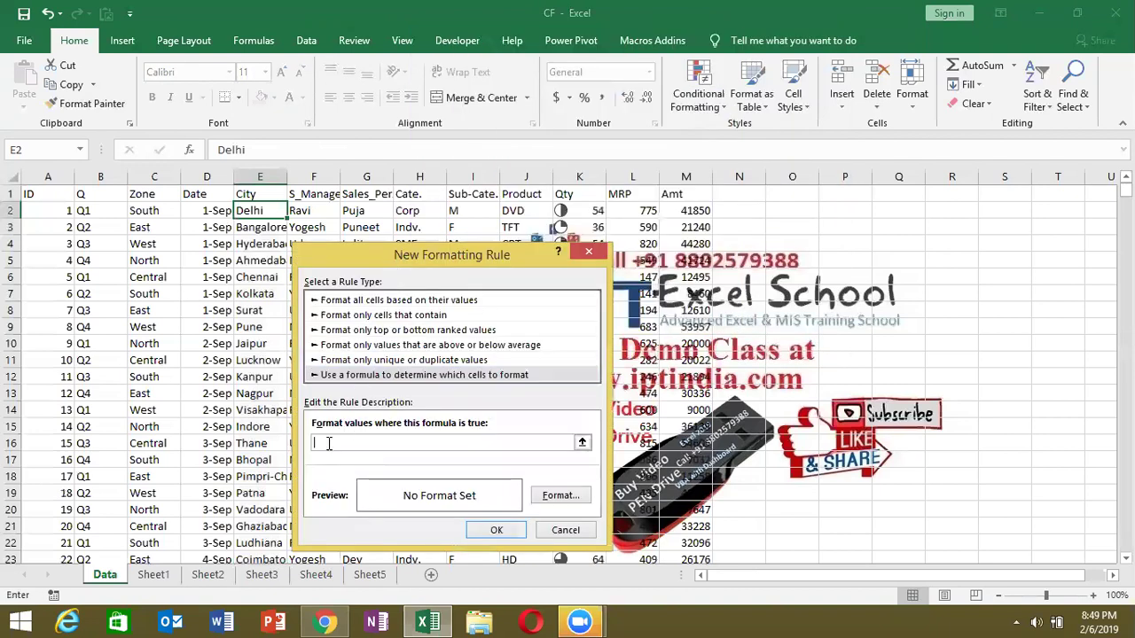
type("=")
left_click(677, 210)
type("*")
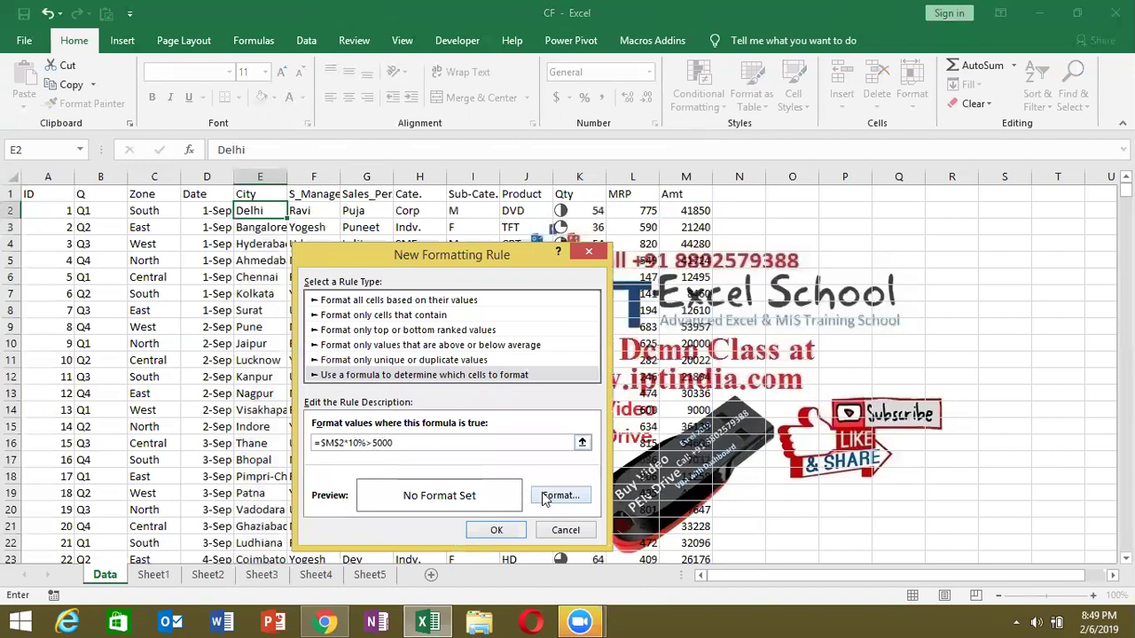
Give the rule a yellow fill, make the M2 row relative, then paint it over E2:E17.
left_click(545, 497)
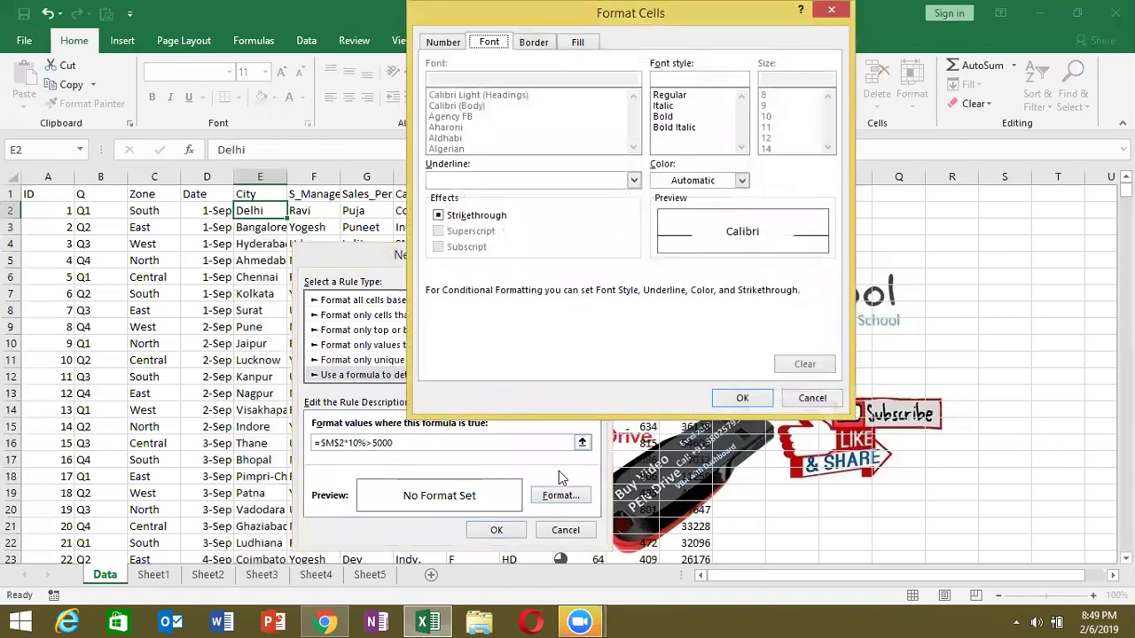
left_click(579, 42)
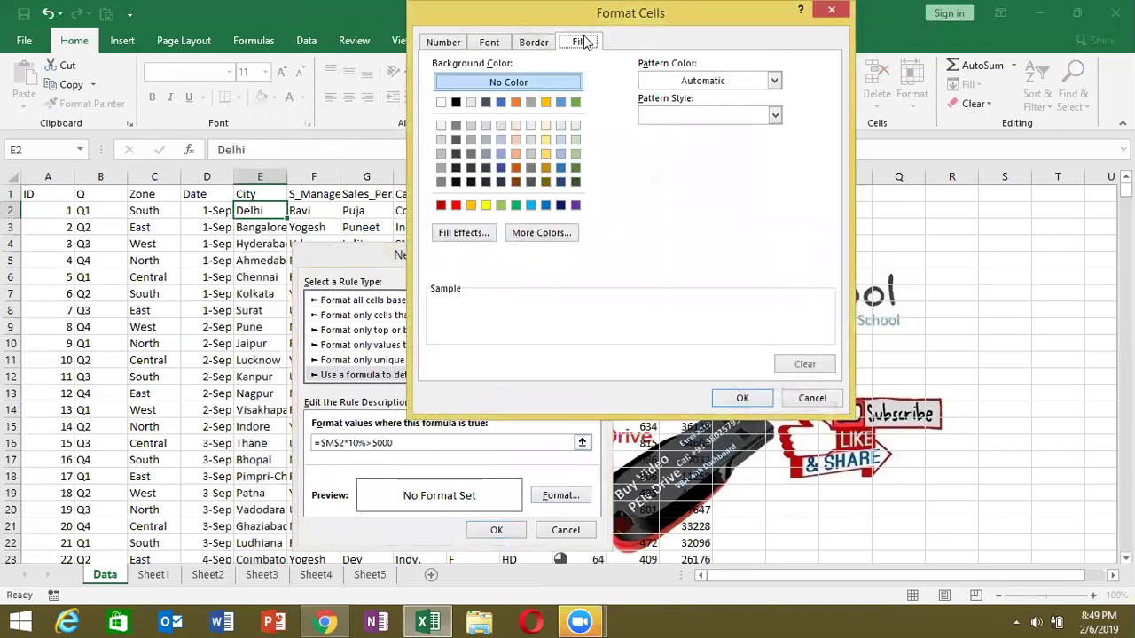
left_click(486, 206)
left_click(742, 397)
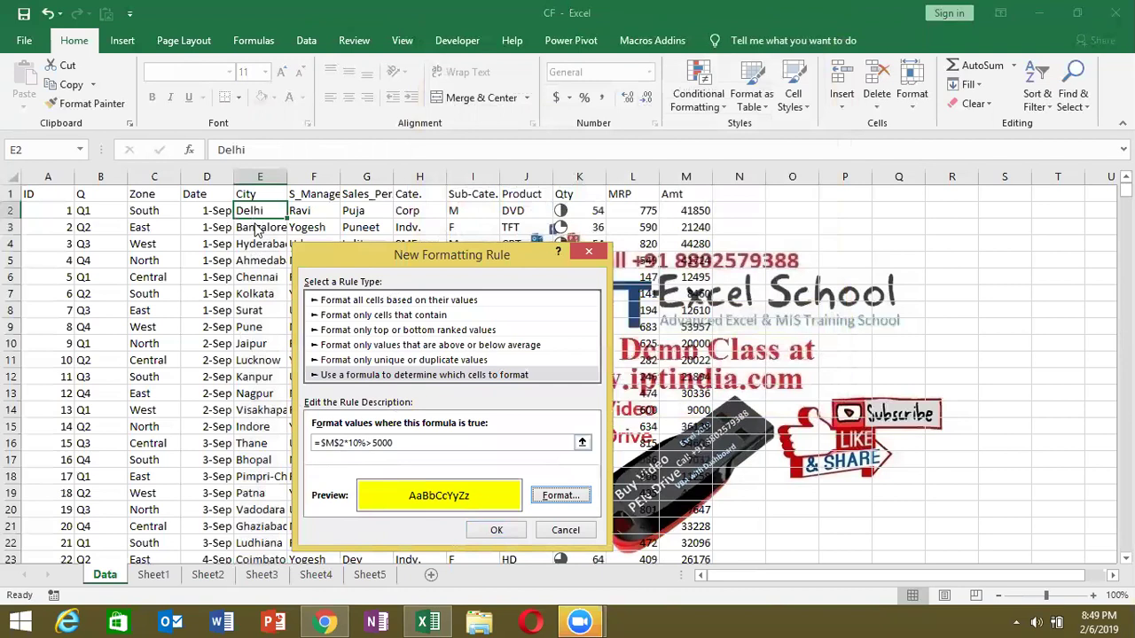
left_click(339, 443)
key("BackSpace")
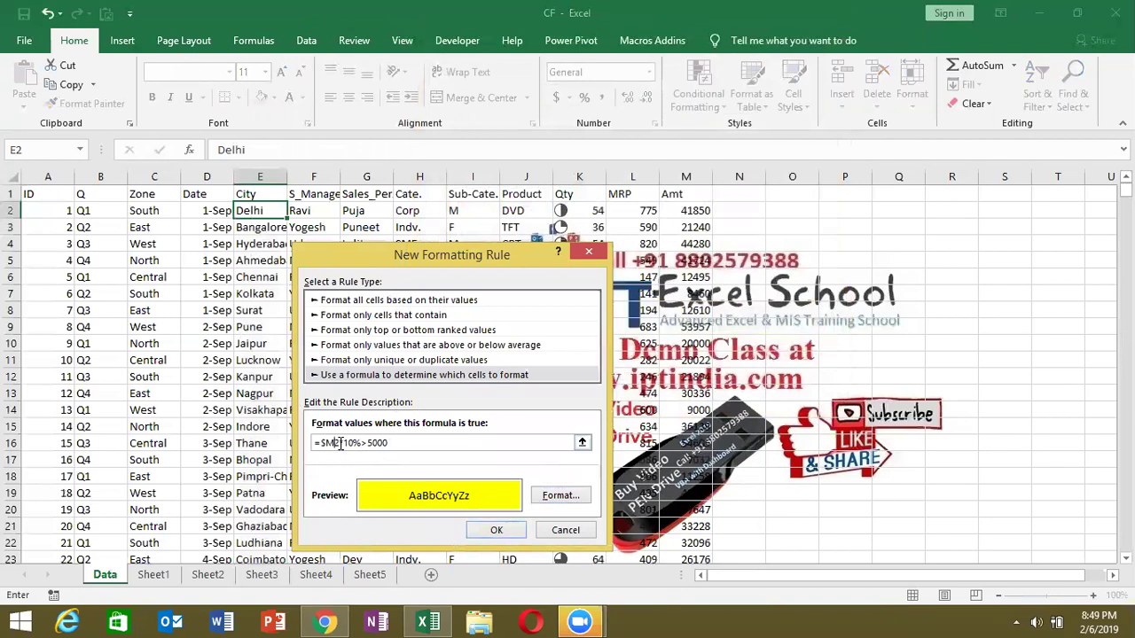
left_click(498, 530)
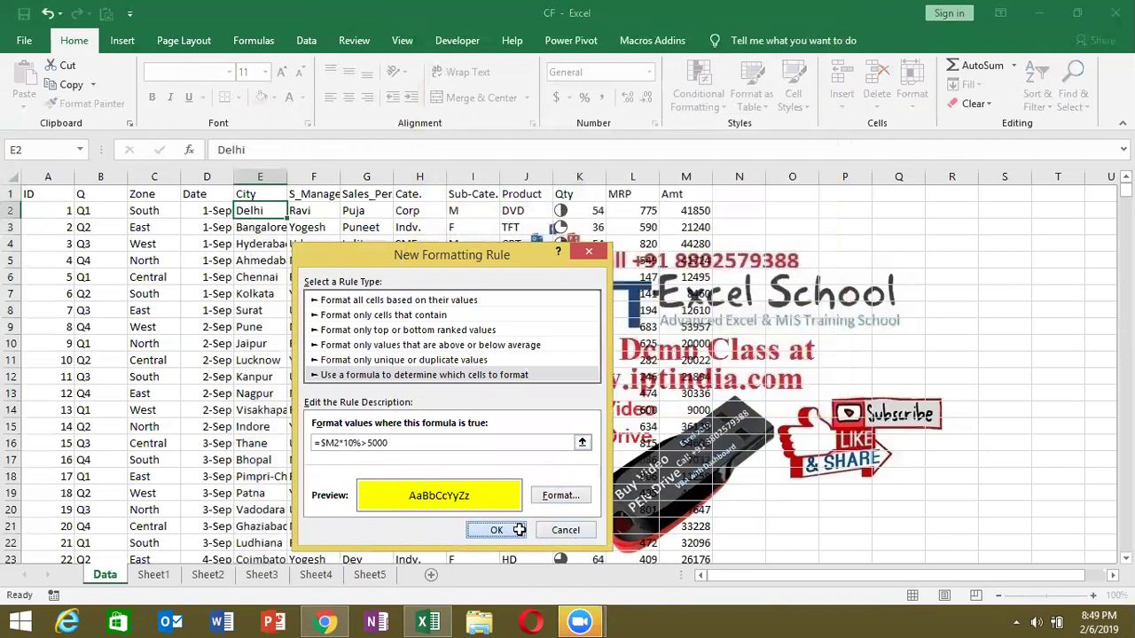
left_click(86, 102)
left_click_drag(267, 210, 268, 461)
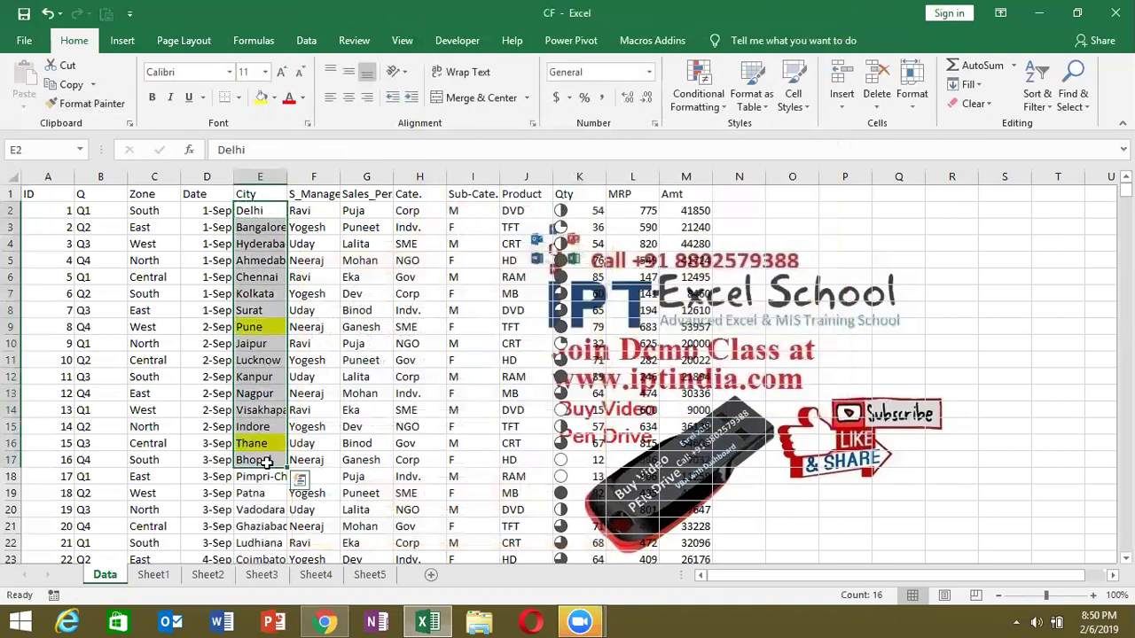
Review the City highlight rule in Manage Rules and close it without changes.
left_click(255, 210)
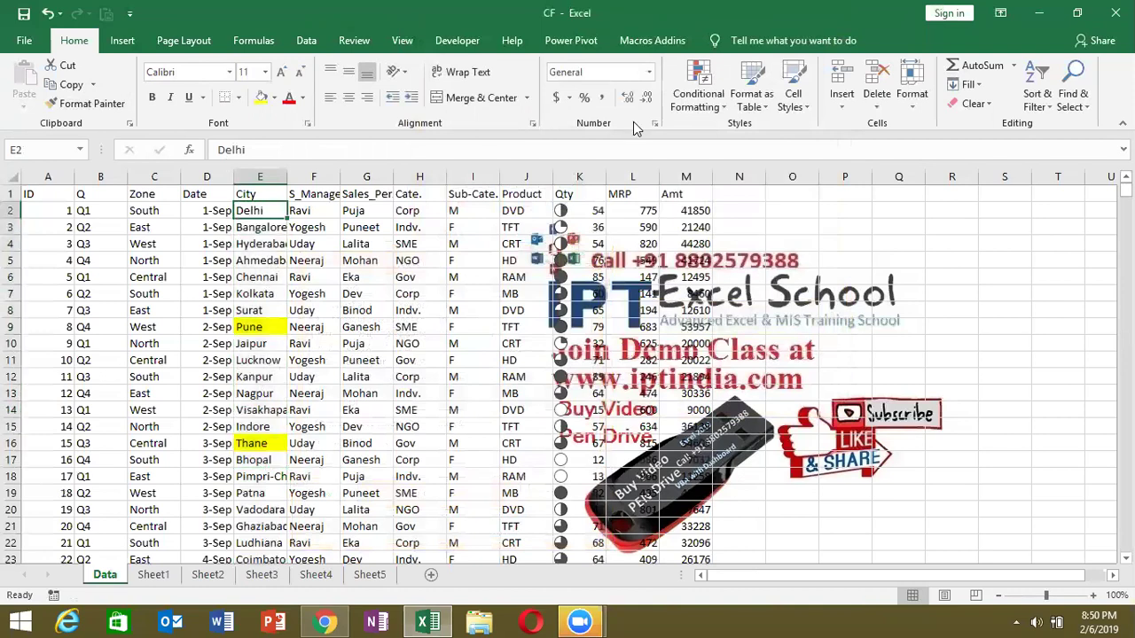
left_click(752, 85)
left_click(701, 88)
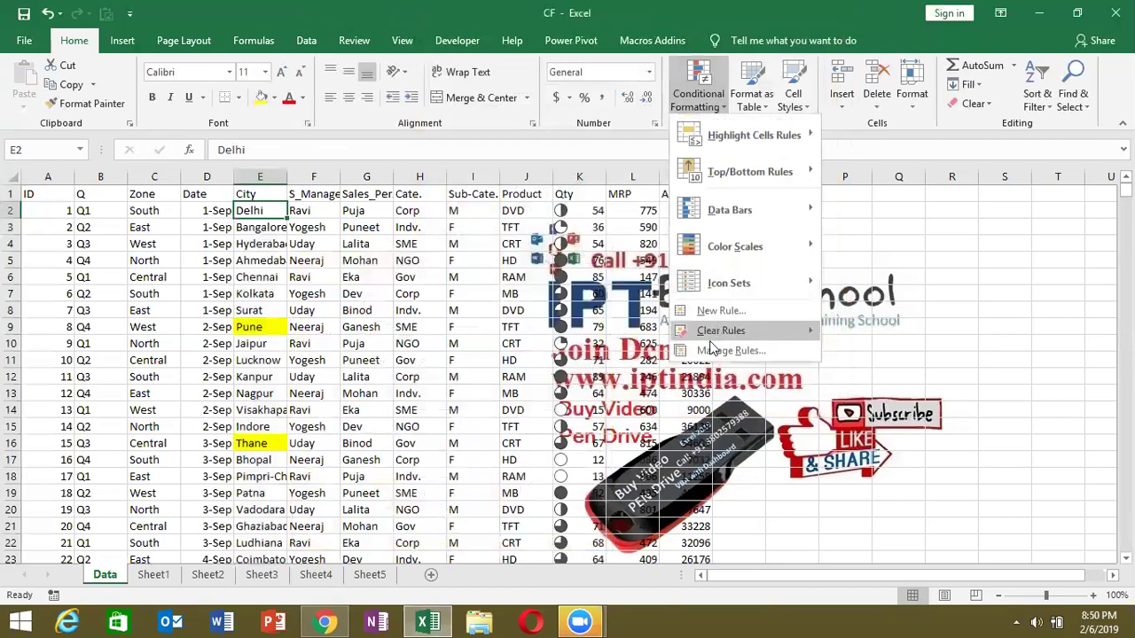
left_click(709, 417)
double_click(406, 373)
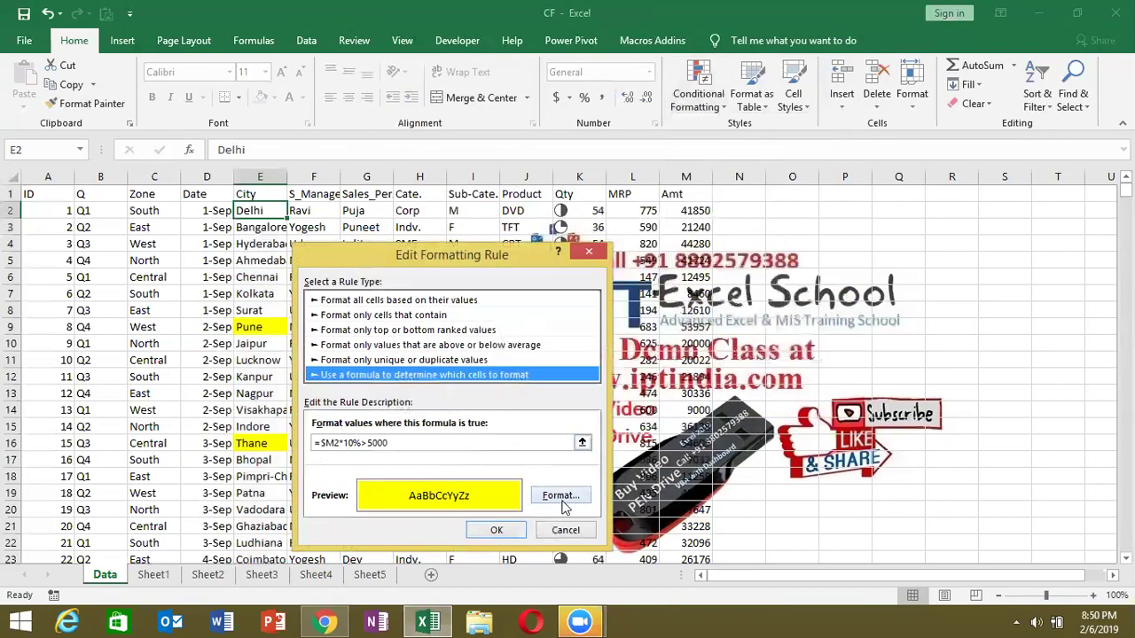
left_click(564, 529)
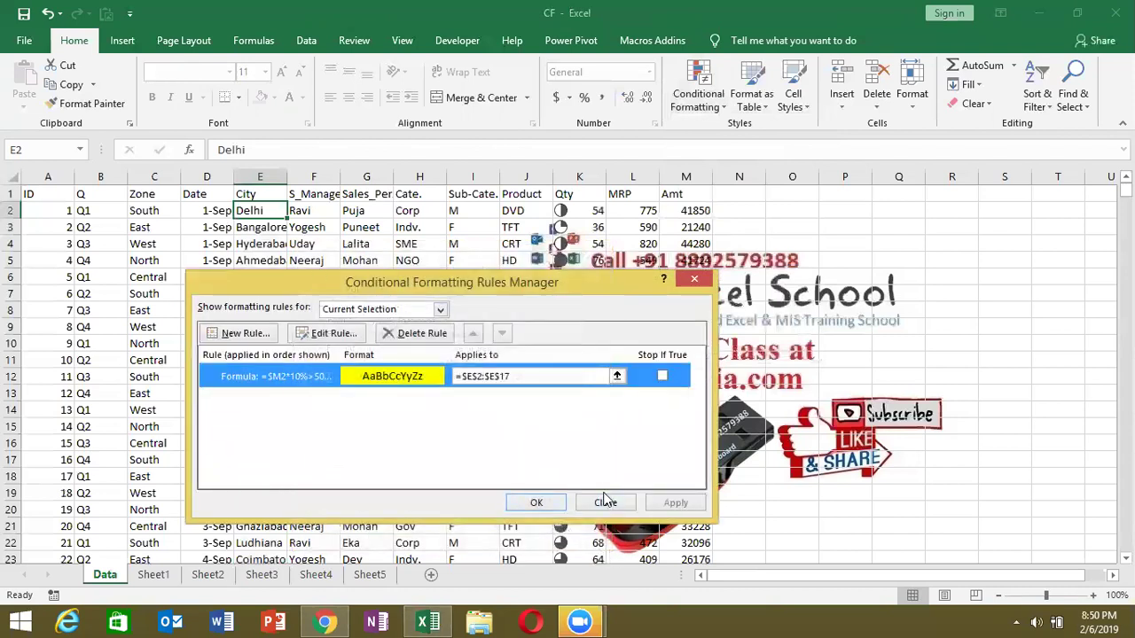
left_click(606, 503)
Paint the Delhi cell's yellow rule across the whole table A2:M59.
left_click(273, 226)
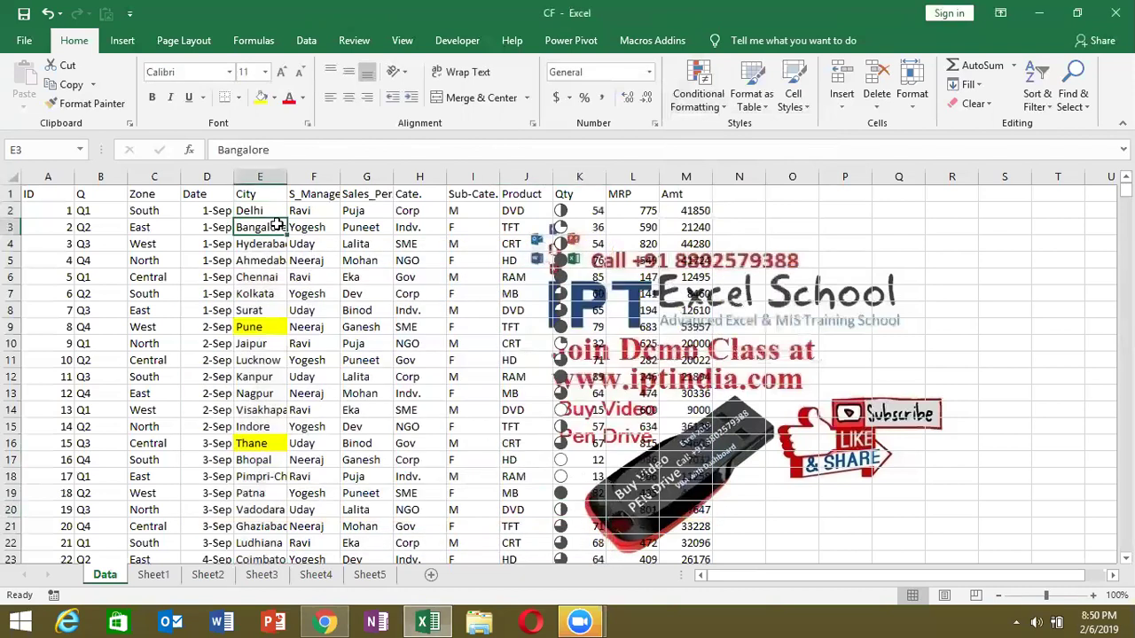
left_click(273, 212)
left_click(85, 104)
mouse_move(44, 207)
left_mouse_down()
mouse_move(710, 610)
mouse_move(709, 557)
left_mouse_up()
scroll(700, 556, "up", 13)
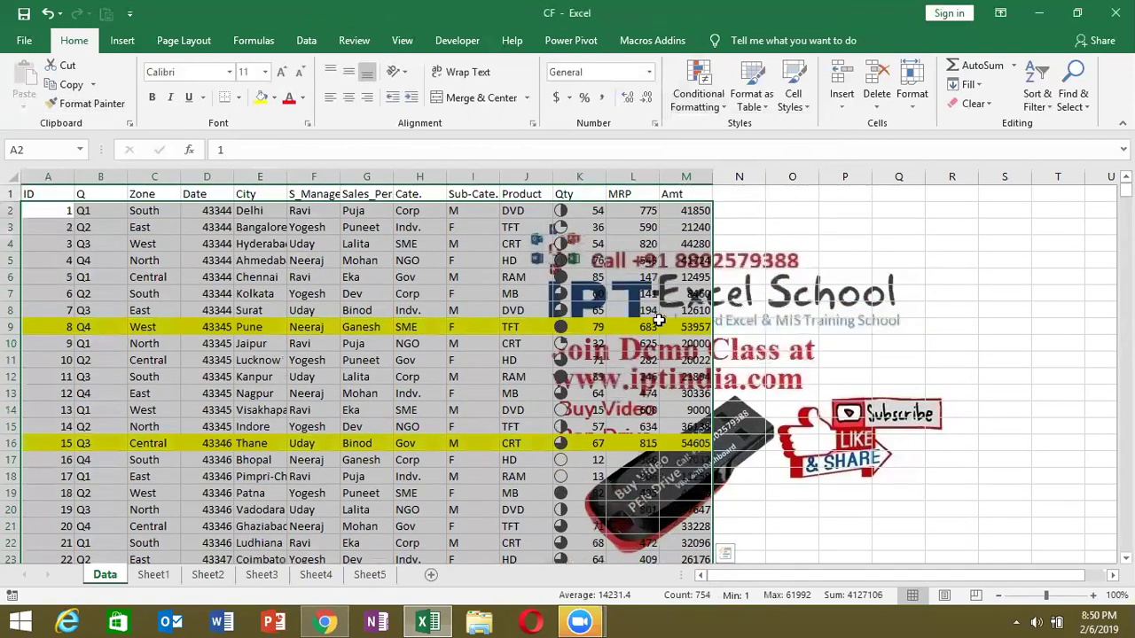
Check the Amt values of highlighted rows, then jump back to the Amt header.
left_click(644, 327)
left_click(687, 440)
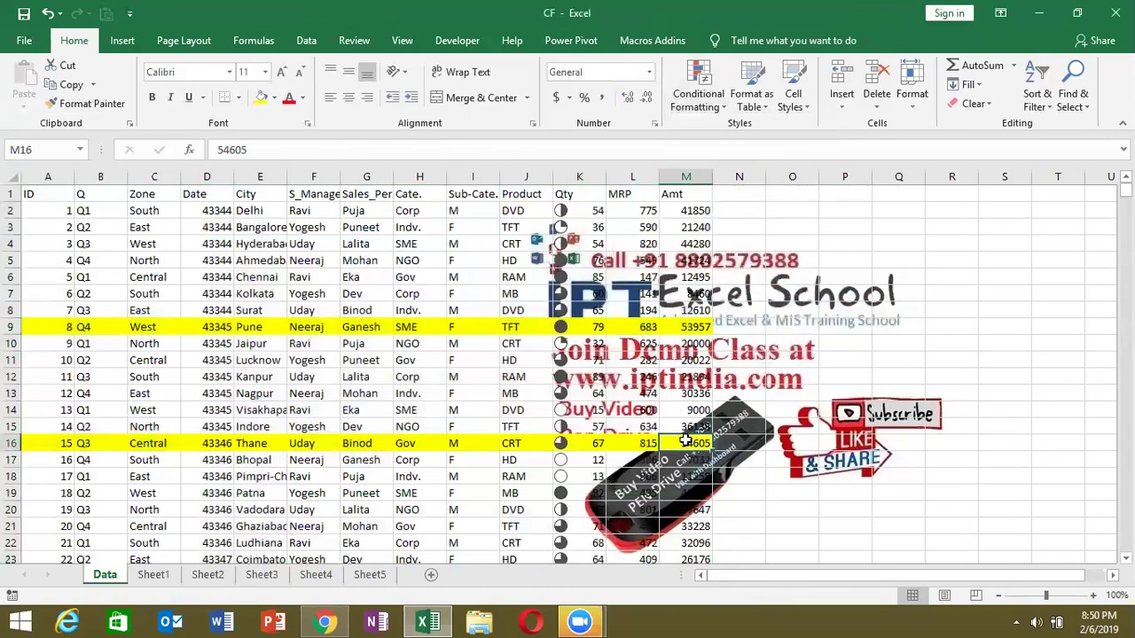
left_click(685, 525)
key("Down")
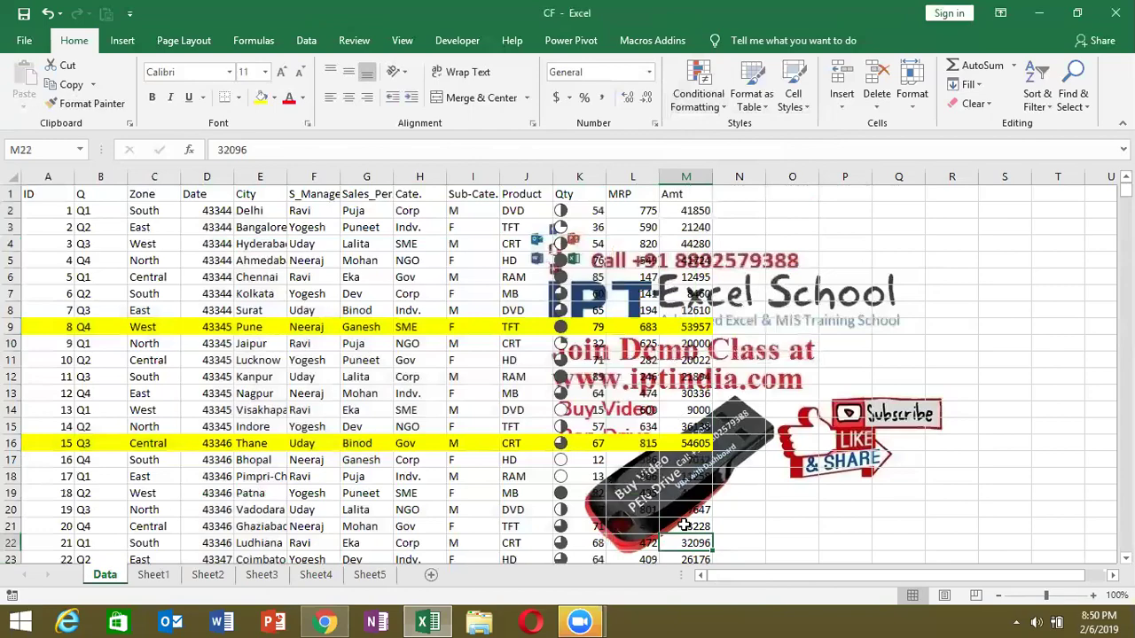
key("Down")
key("Down")
key("Down")
key("Down")
key("Down")
key("Down")
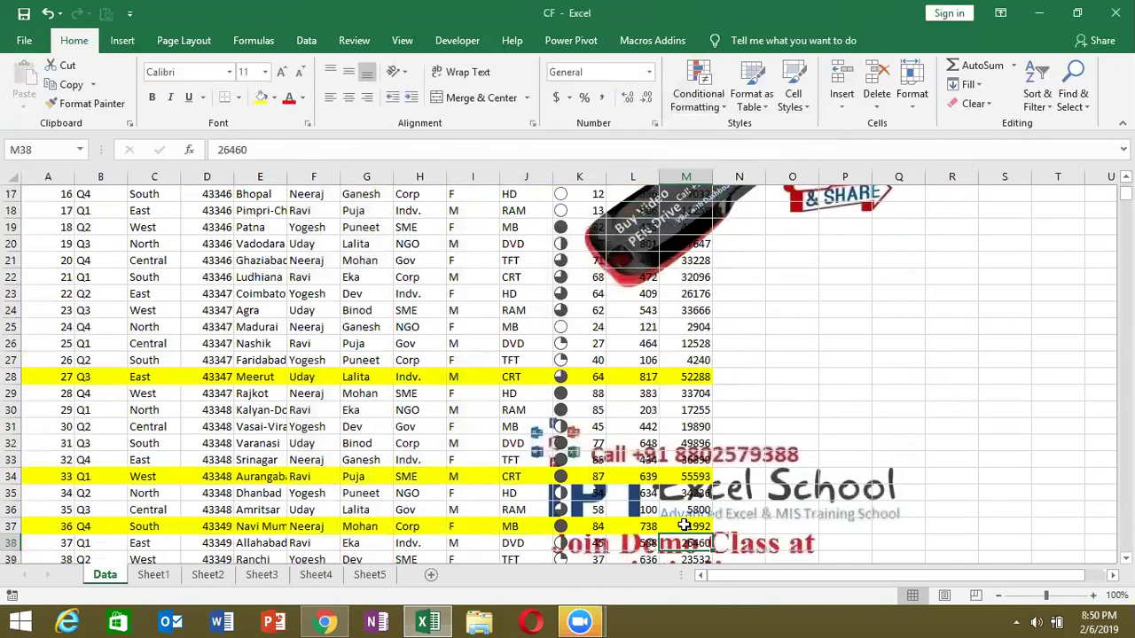
key("ctrl+Up")
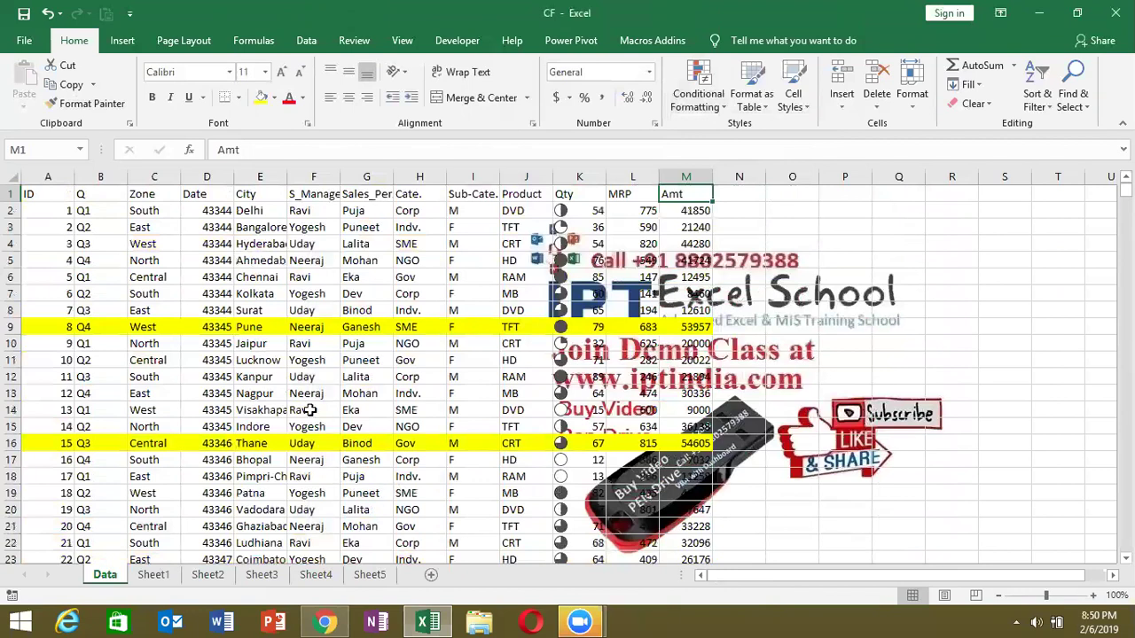
Copy the City column into column A of a new Sheet6.
left_click(263, 171)
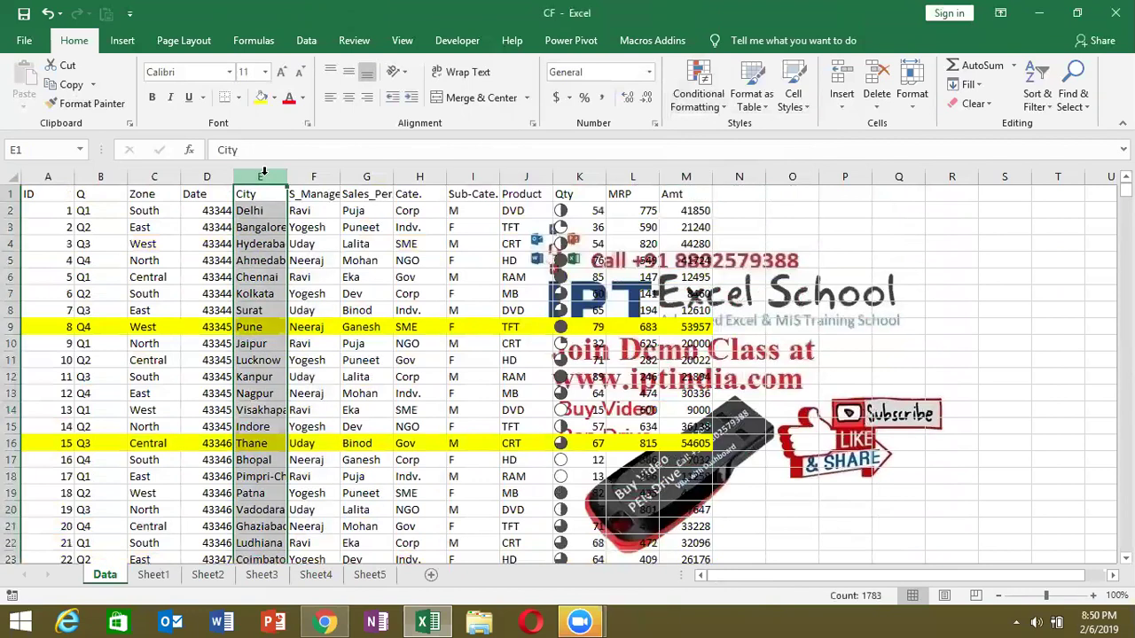
key("ctrl+c")
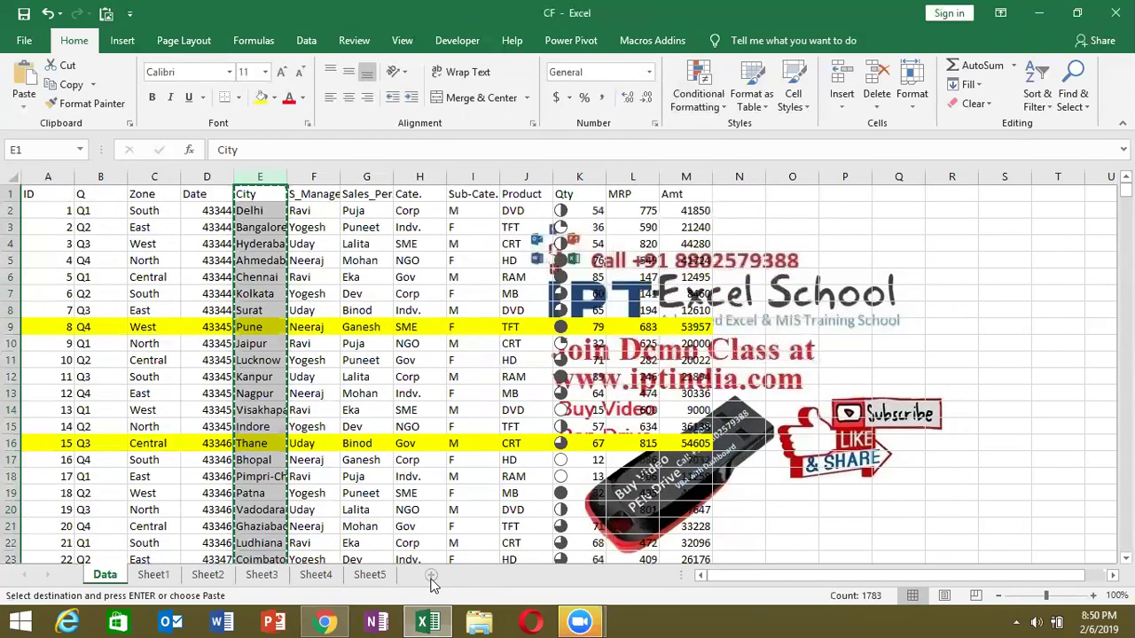
left_click(431, 575)
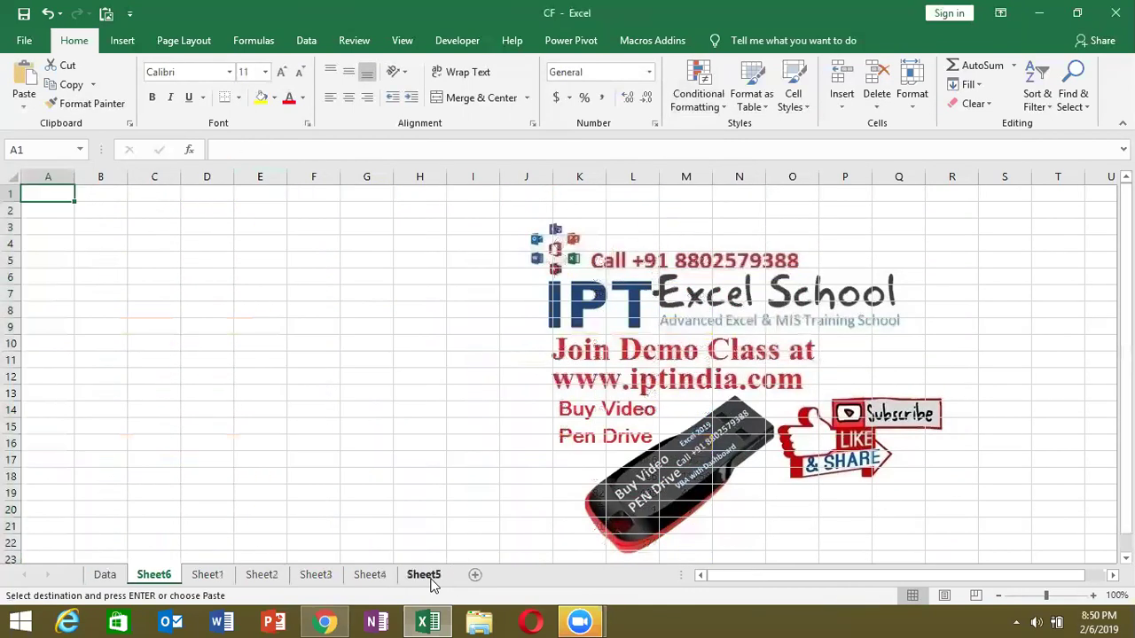
left_click(26, 105)
left_click(25, 212)
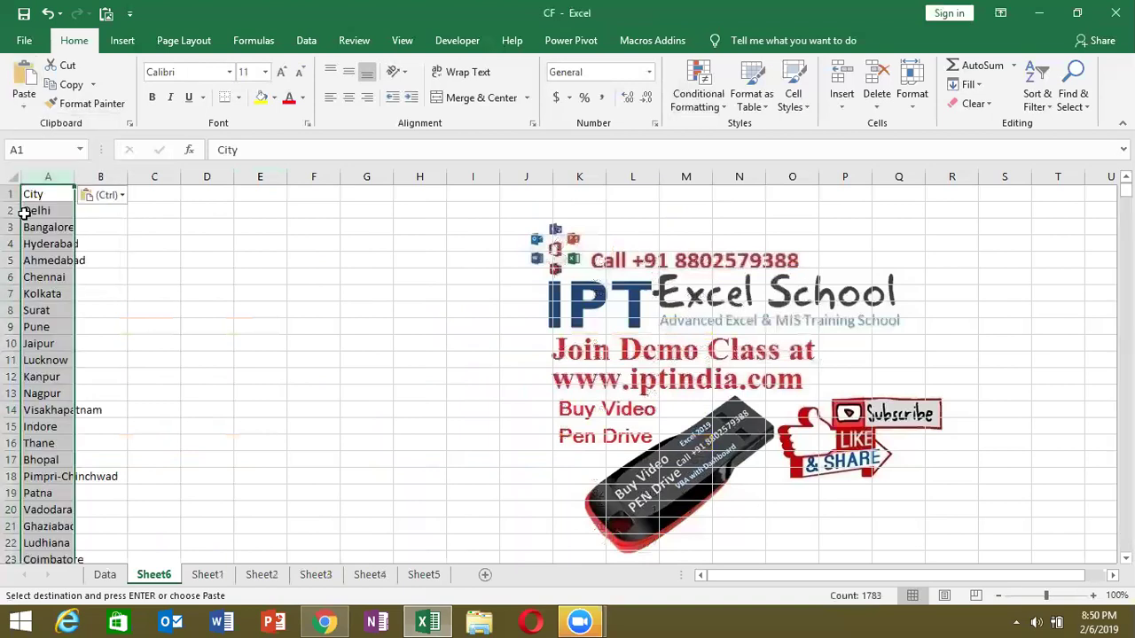
Autofit column A to the longest city name and select Delhi in A2.
double_click(74, 177)
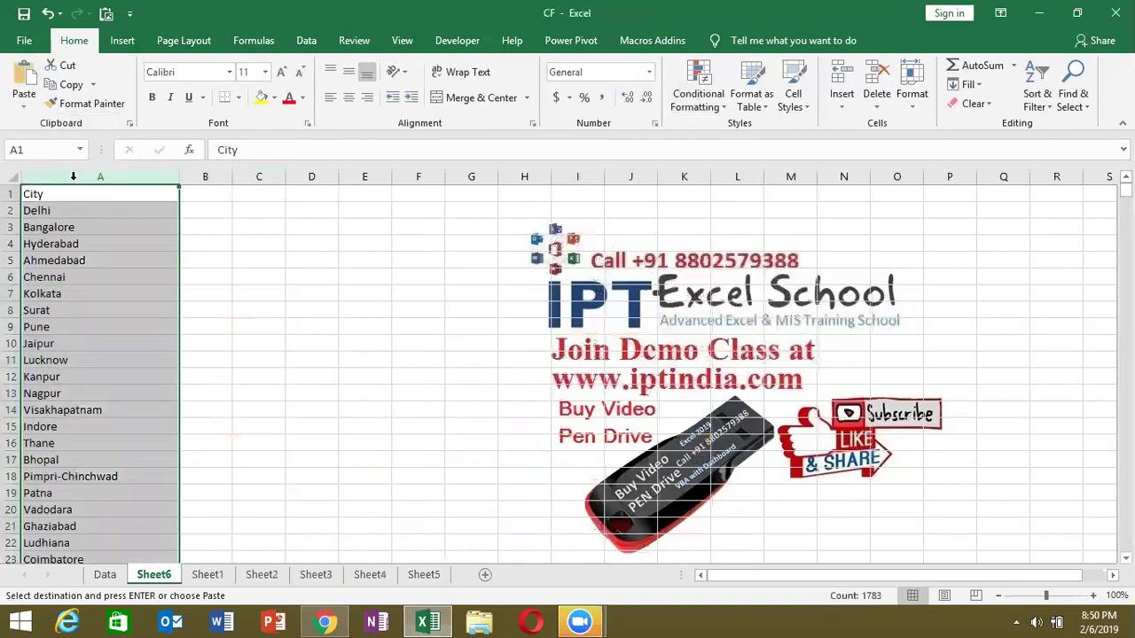
left_click(128, 208)
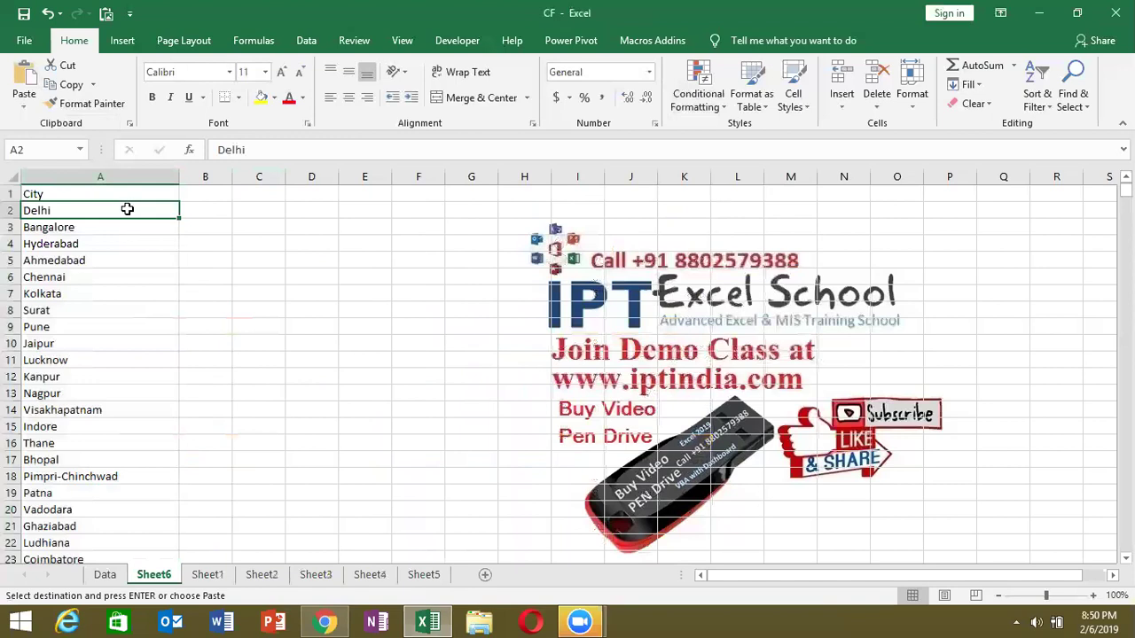
left_click(12, 193)
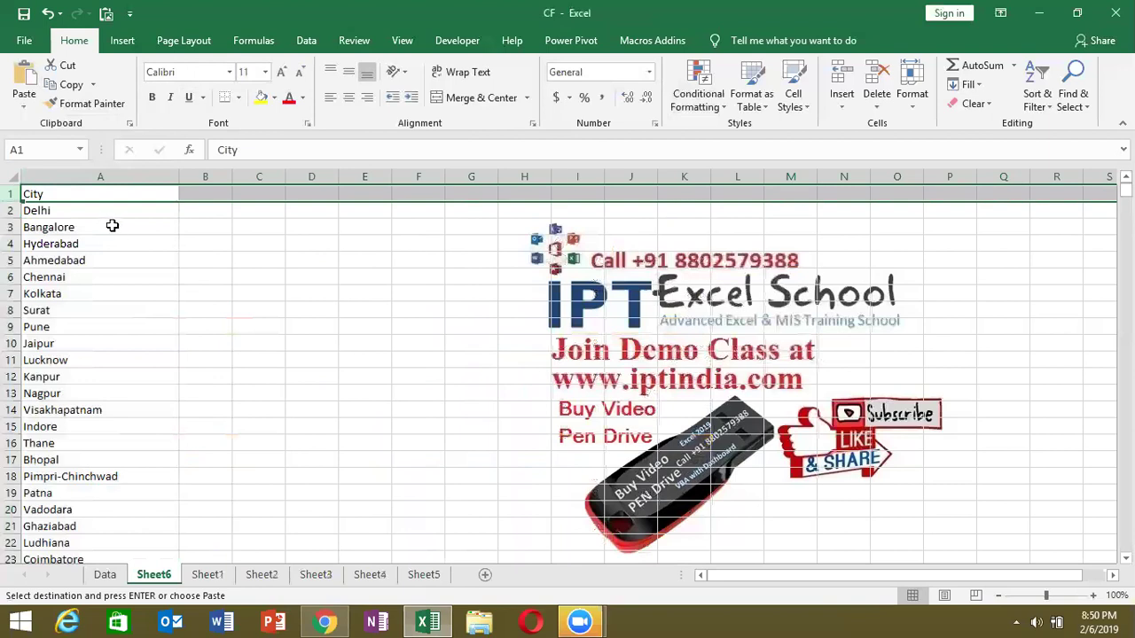
left_click(143, 216)
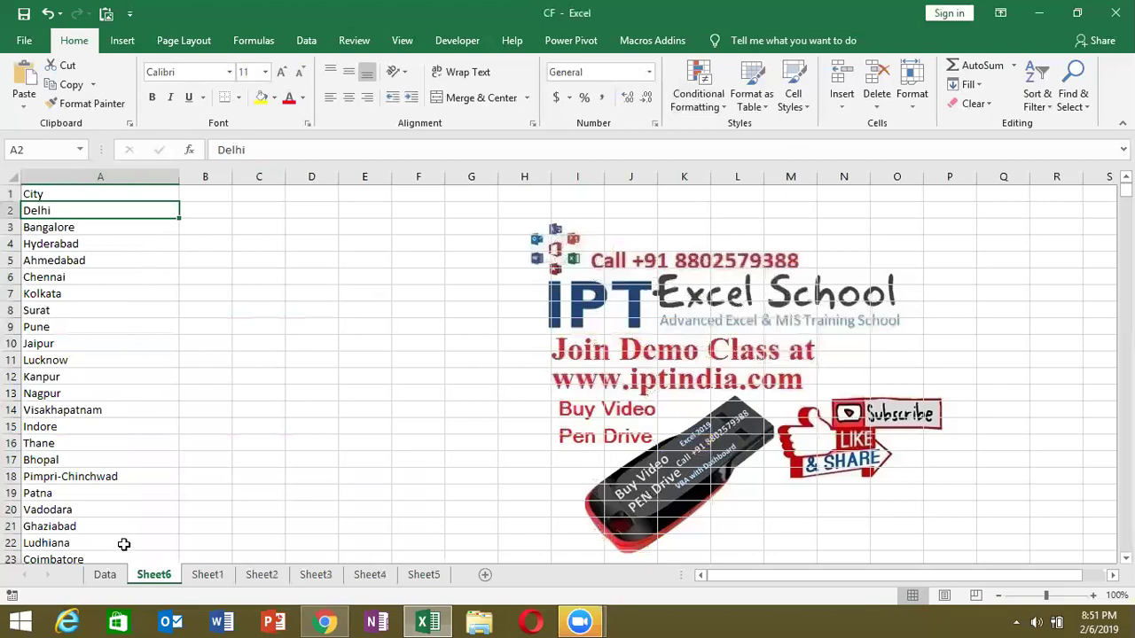
On the Data sheet, try a Top 1 Items rule on the Amt column, then cancel it.
left_click(105, 574)
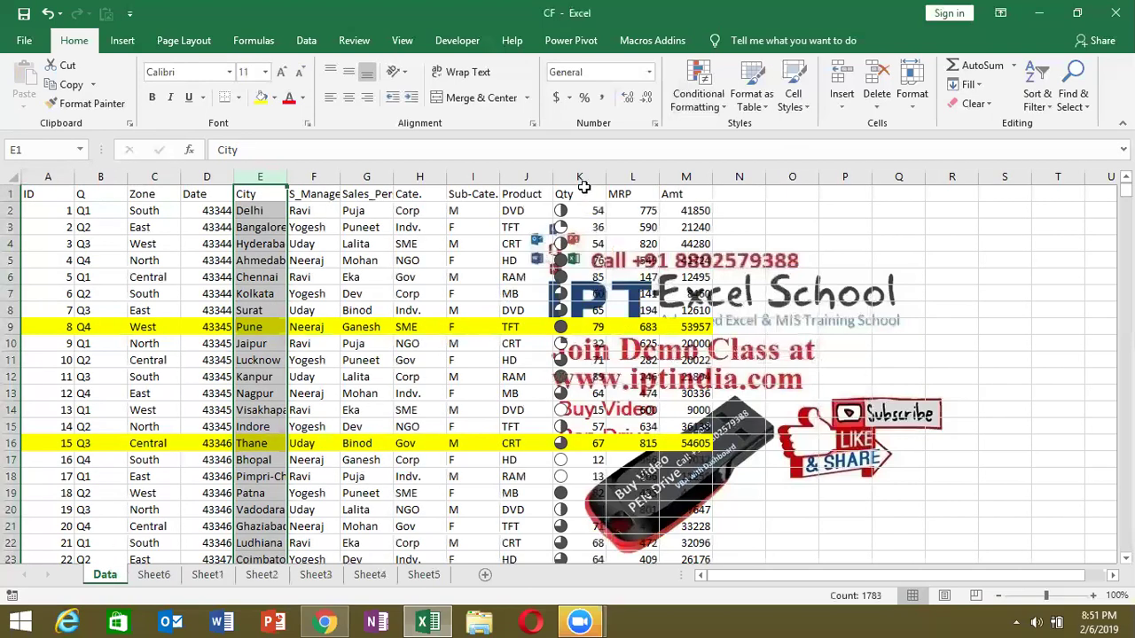
left_click(679, 177)
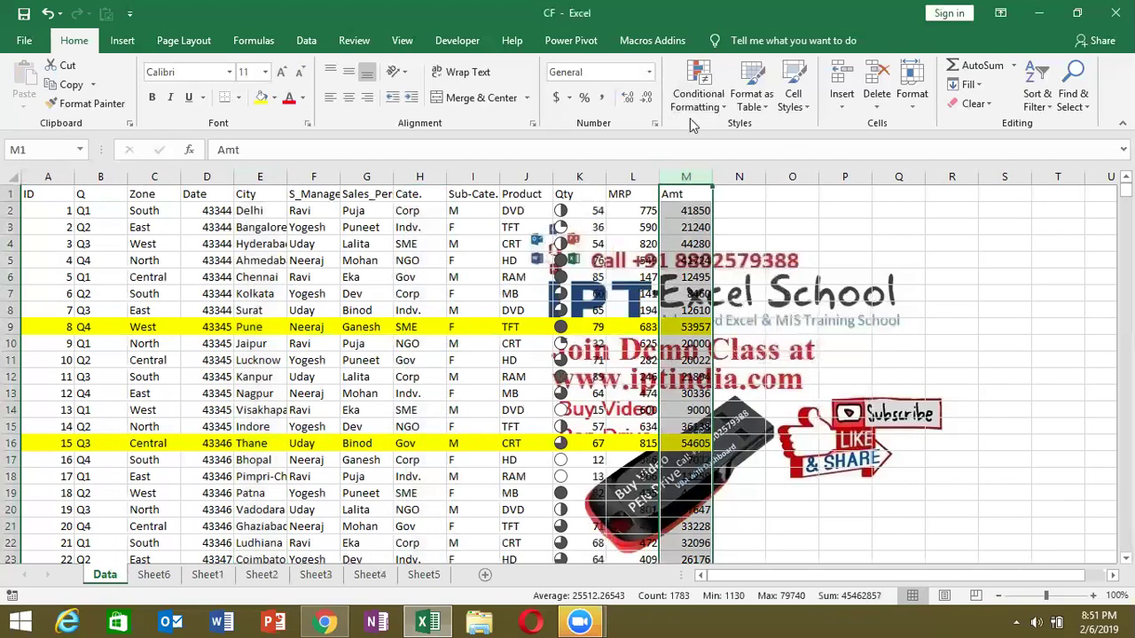
left_click(697, 100)
mouse_move(749, 172)
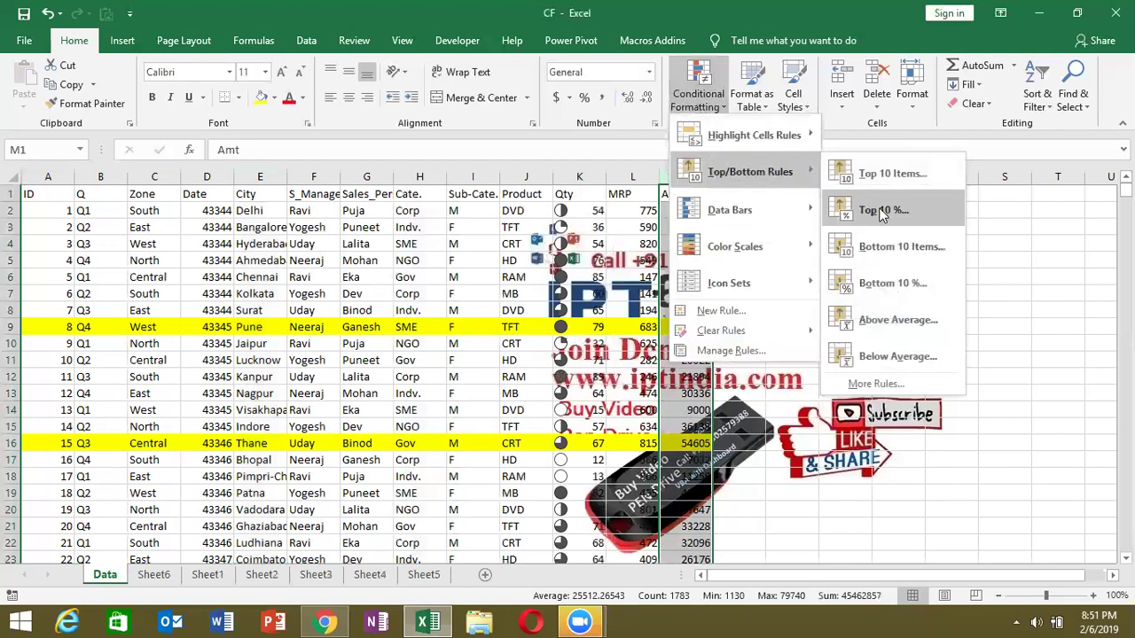
left_click(892, 174)
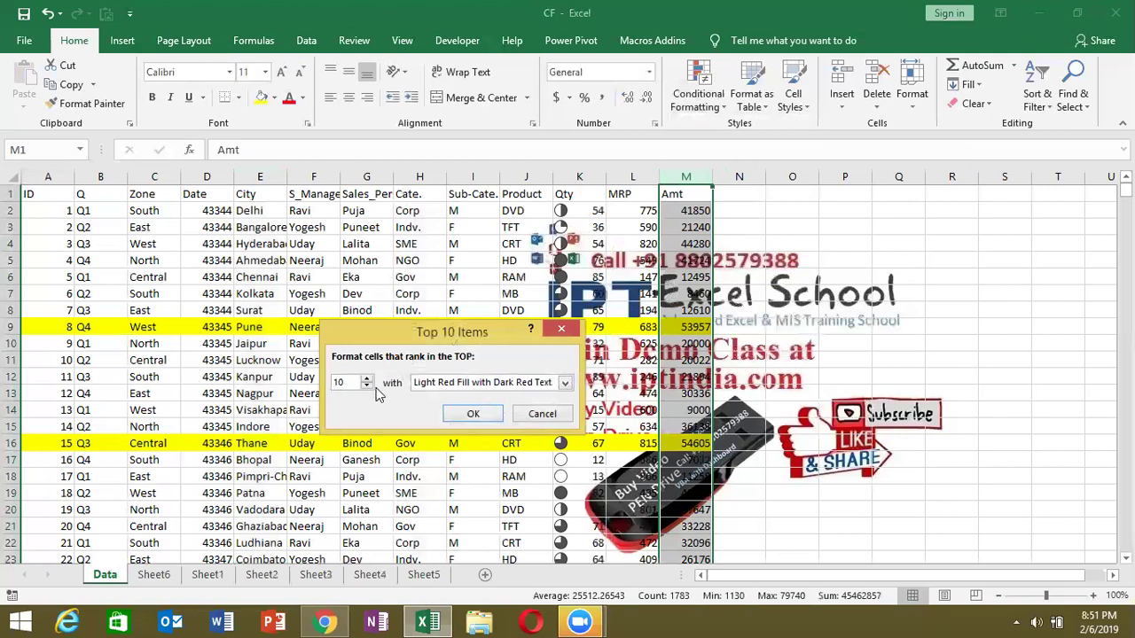
double_click(350, 384)
type("1")
left_click(546, 418)
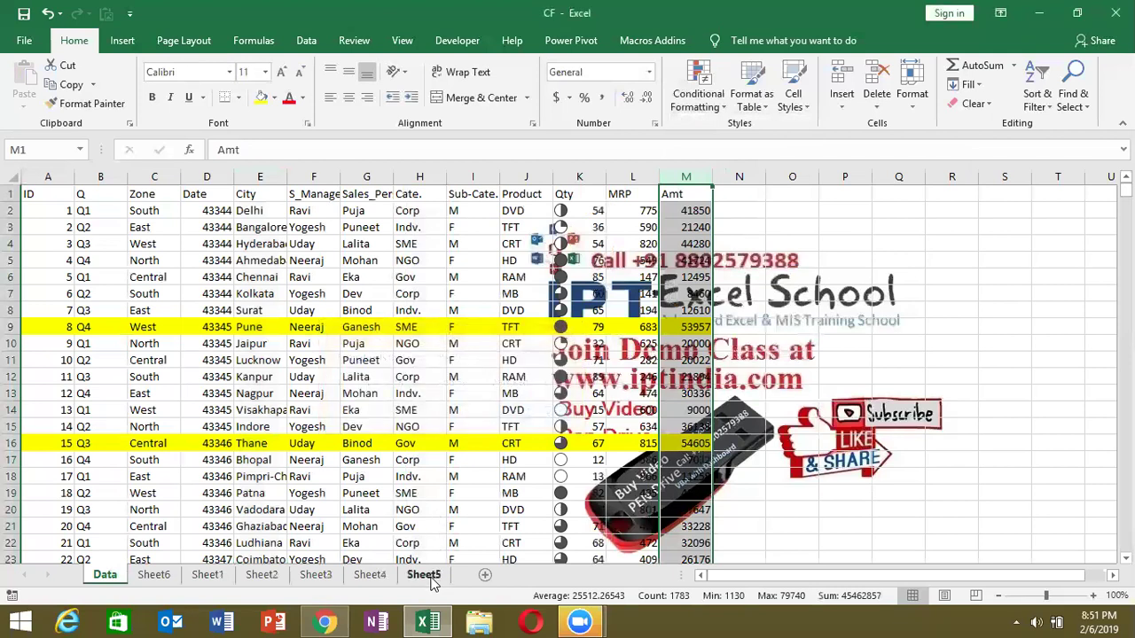
Flip through Sheet5, Sheet4, Sheet3 and Sheet1, then return to Sheet6.
left_click(425, 576)
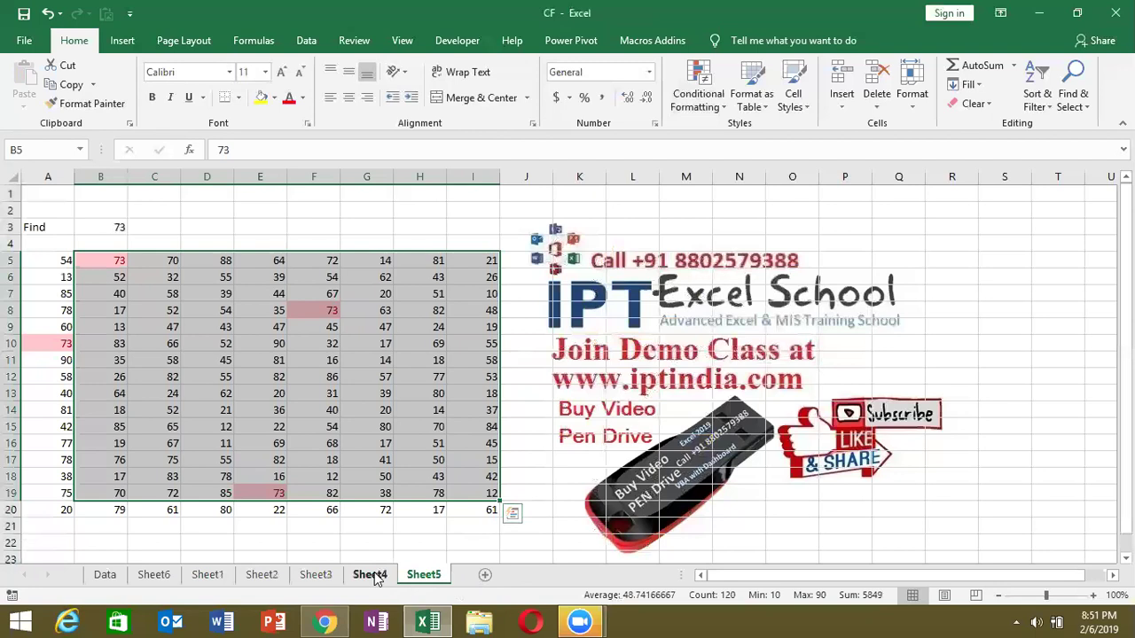
left_click(370, 574)
left_click(301, 576)
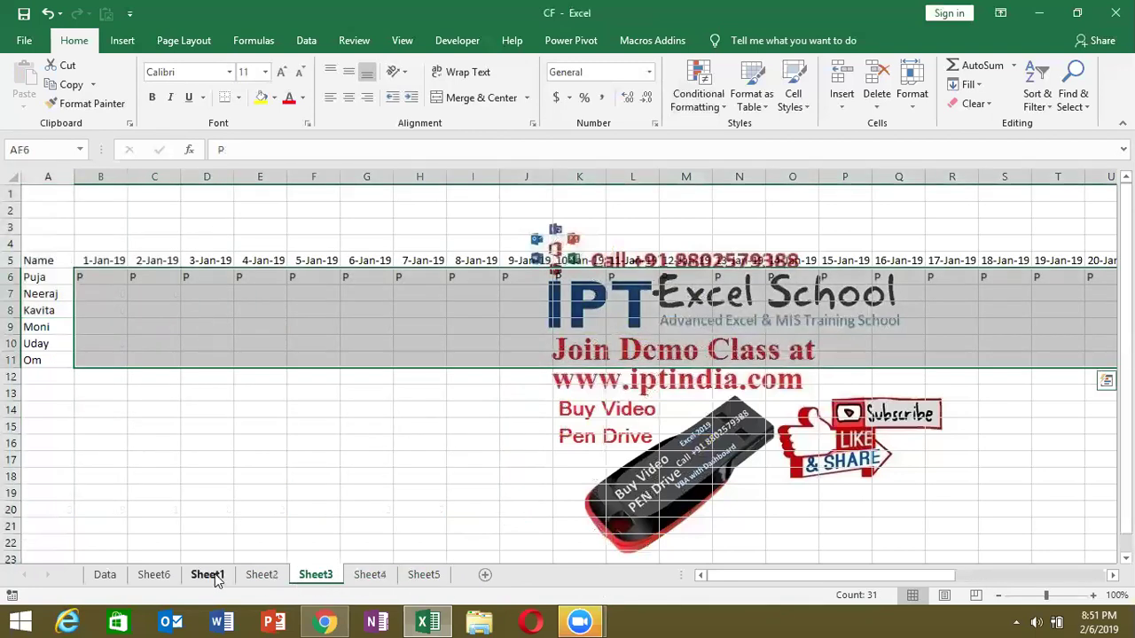
left_click(215, 574)
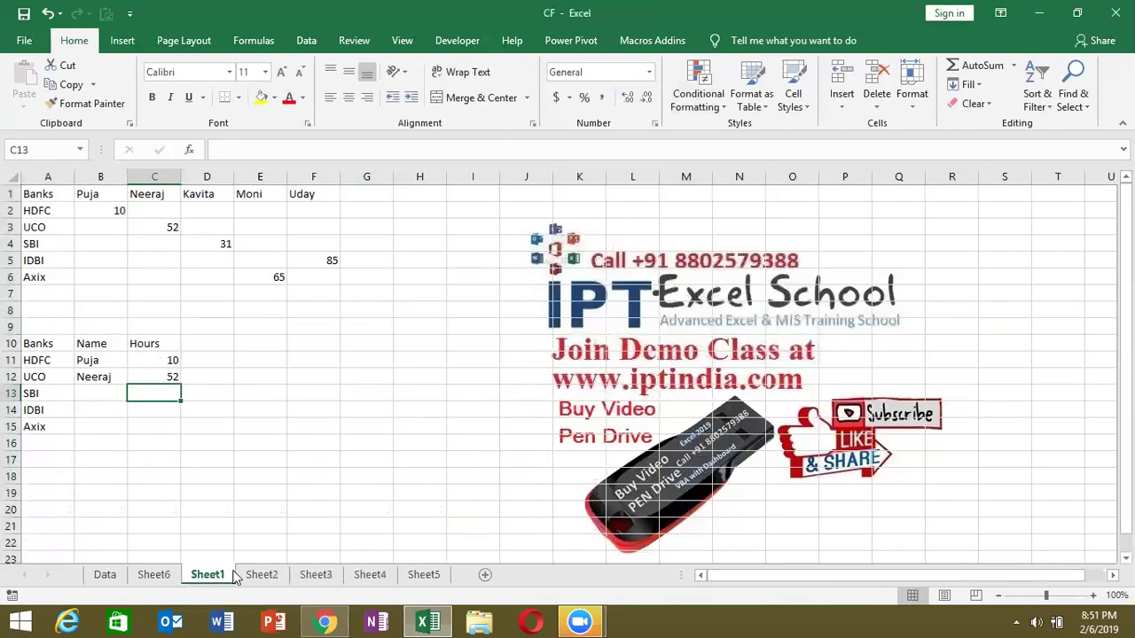
left_click(156, 576)
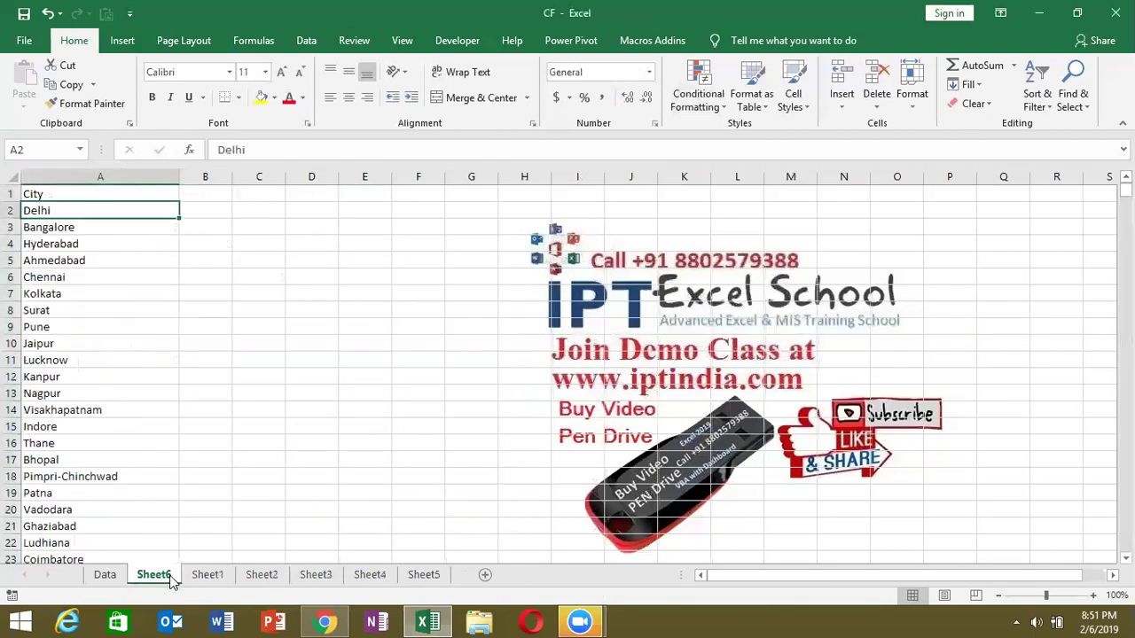
Enter 5, 6, 8, 4, 6, 7, 9, 10 and 15 down F1:F9.
left_click(409, 193)
type("5")
key("Return")
type("6")
key("Return")
type("8")
key("Return")
type("4")
key("Return")
type("6")
key("Return")
type("7")
key("Return")
type("9")
key("Return")
type("10")
key("Return")
type("15")
key("Return")
Apply a Top 1 Items rule to F1:F9 so 15 gets light red fill.
key("Up")
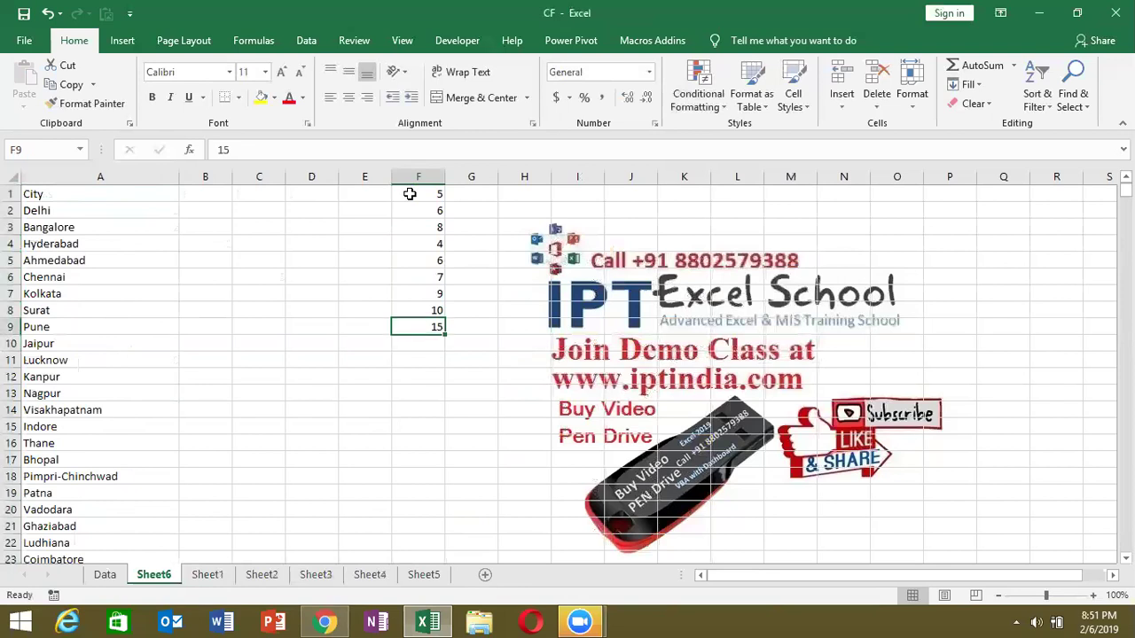
left_click(409, 193, "shift")
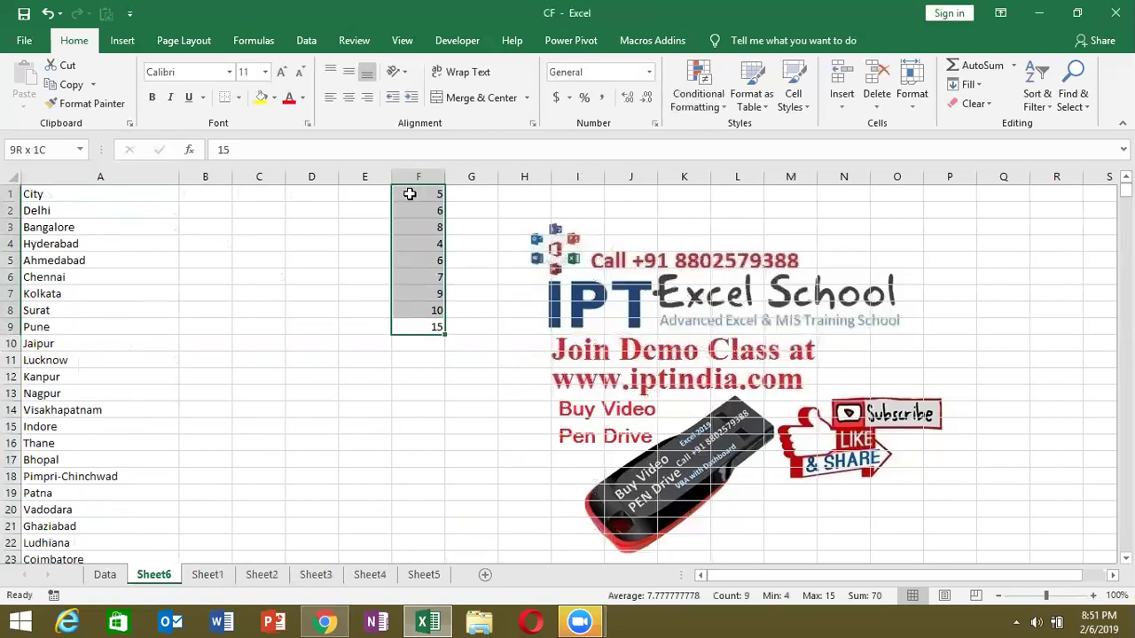
left_click(699, 89)
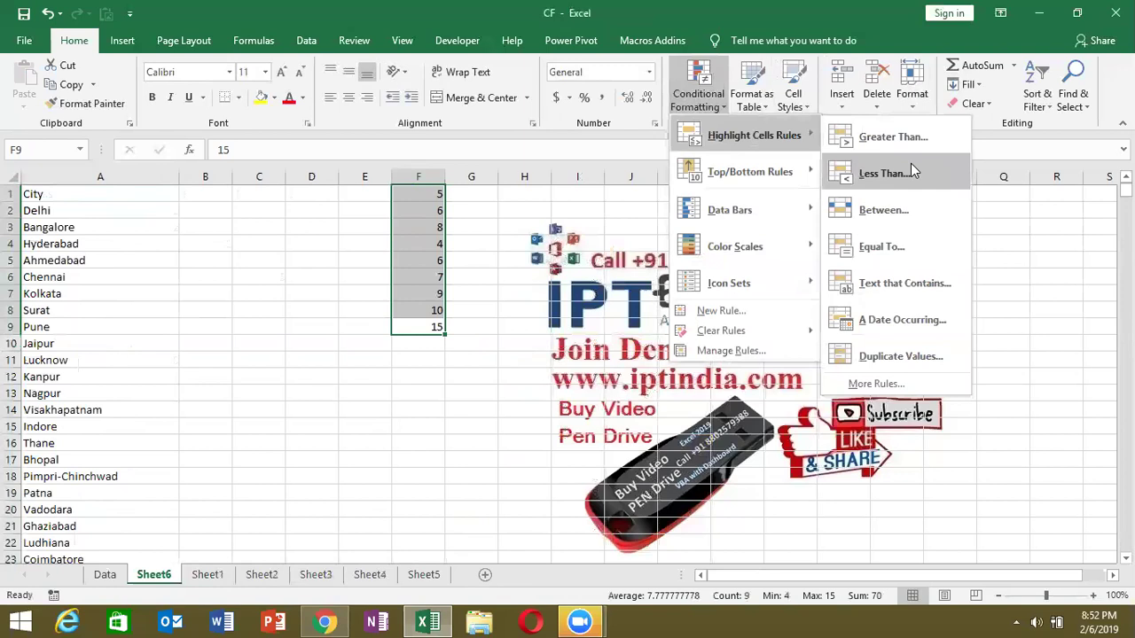
mouse_move(749, 172)
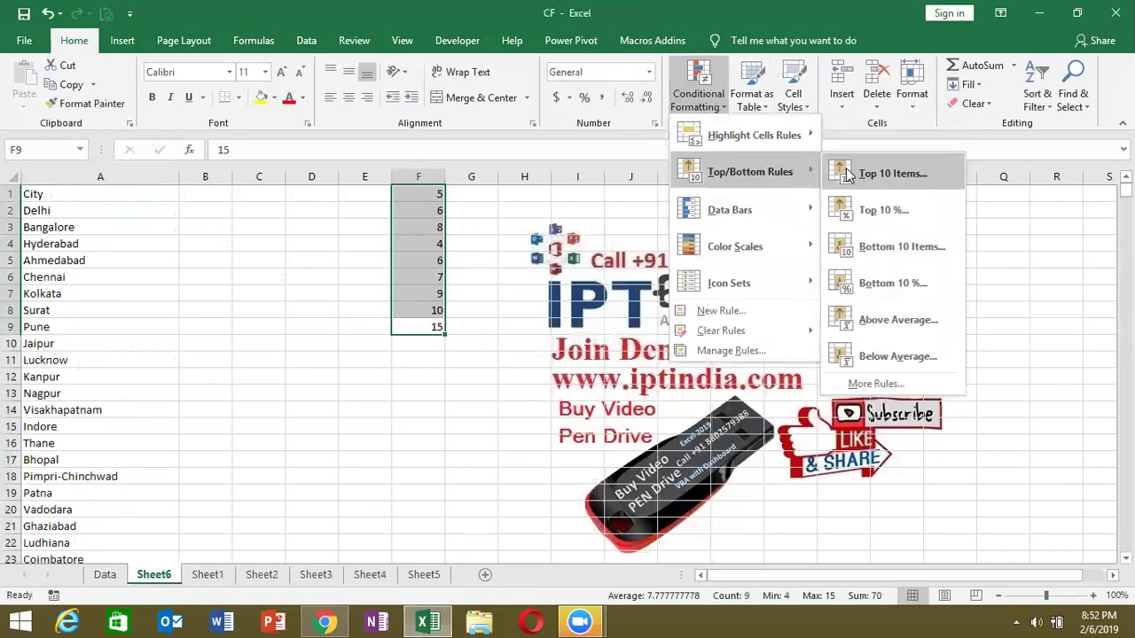
left_click(887, 174)
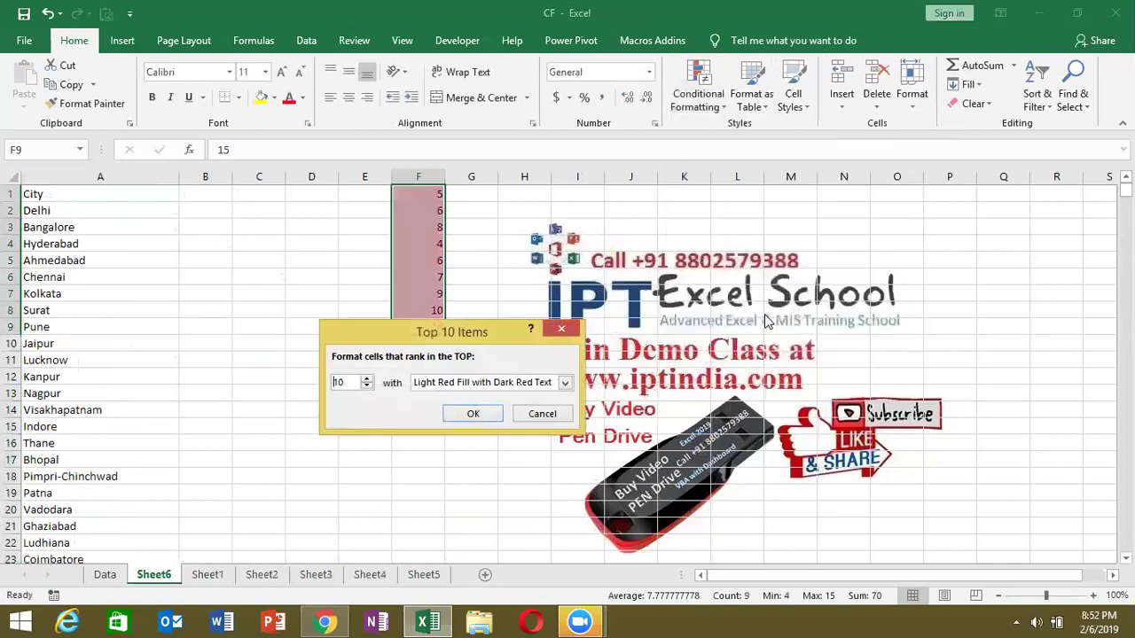
key("Delete")
type("1")
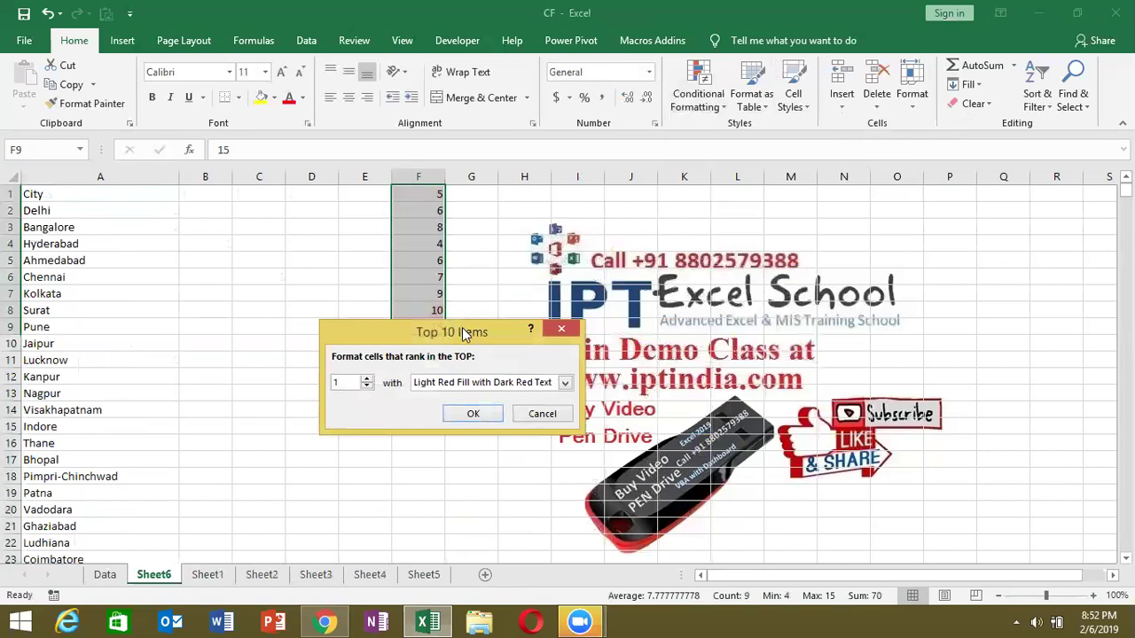
left_click_drag(472, 331, 703, 246)
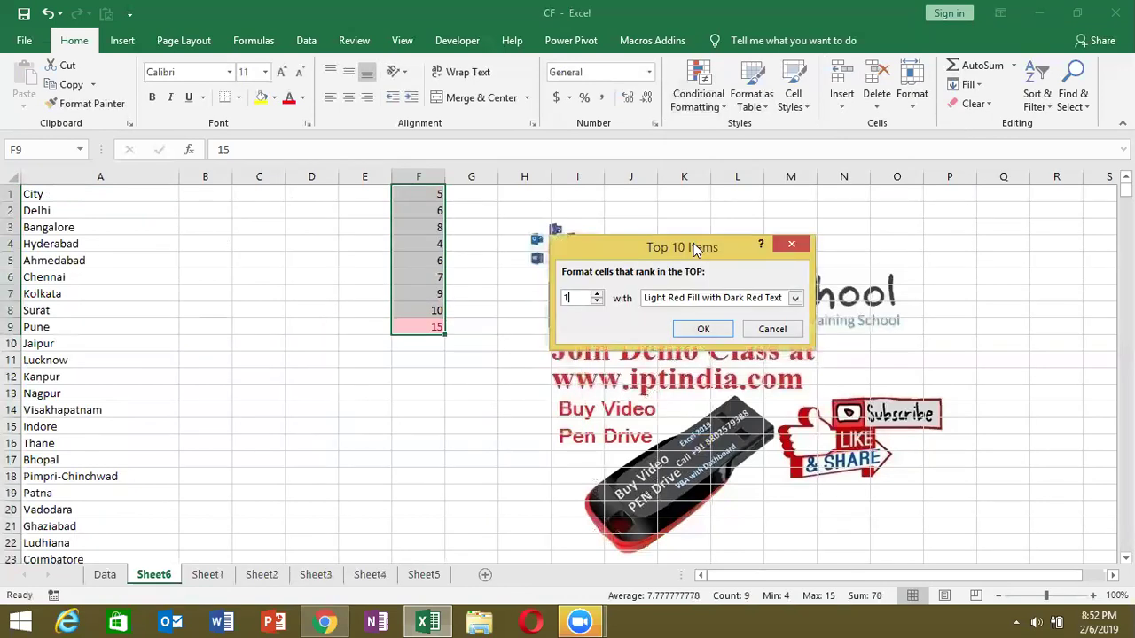
left_click(679, 331)
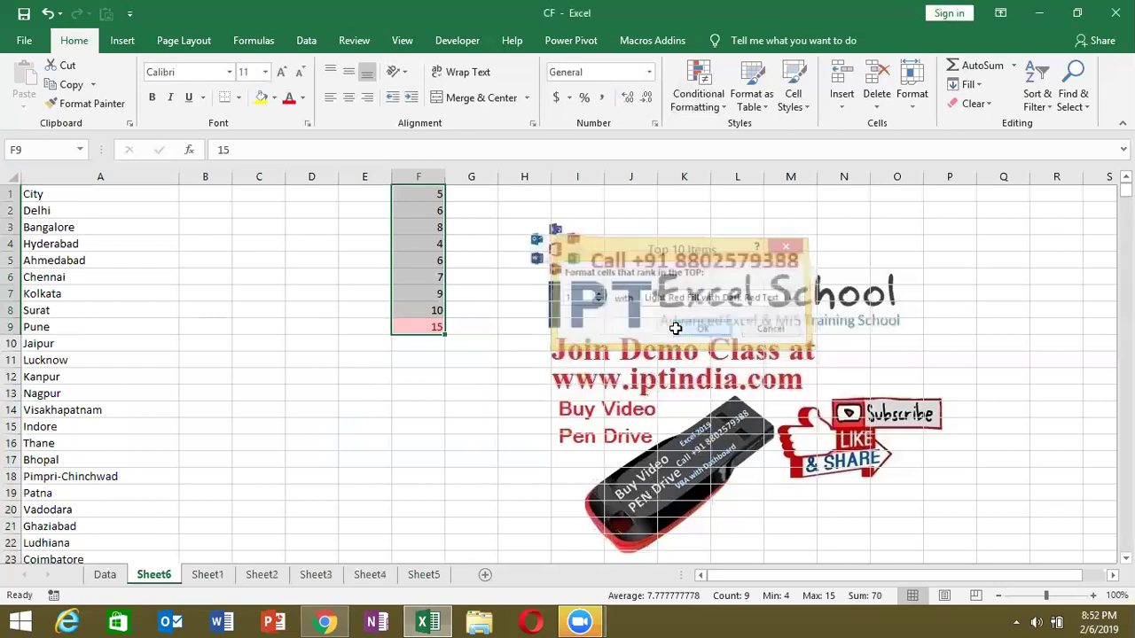
Preview a Top 4 Items rule on the list, cancel it, and select G1.
left_click(701, 107)
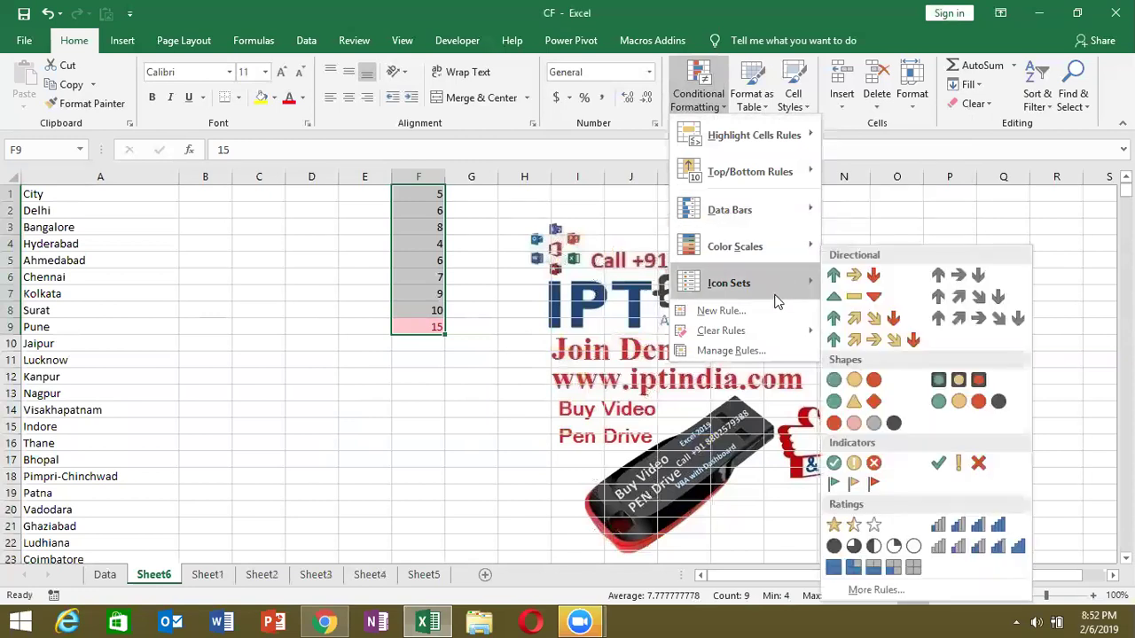
mouse_move(749, 172)
left_click(891, 174)
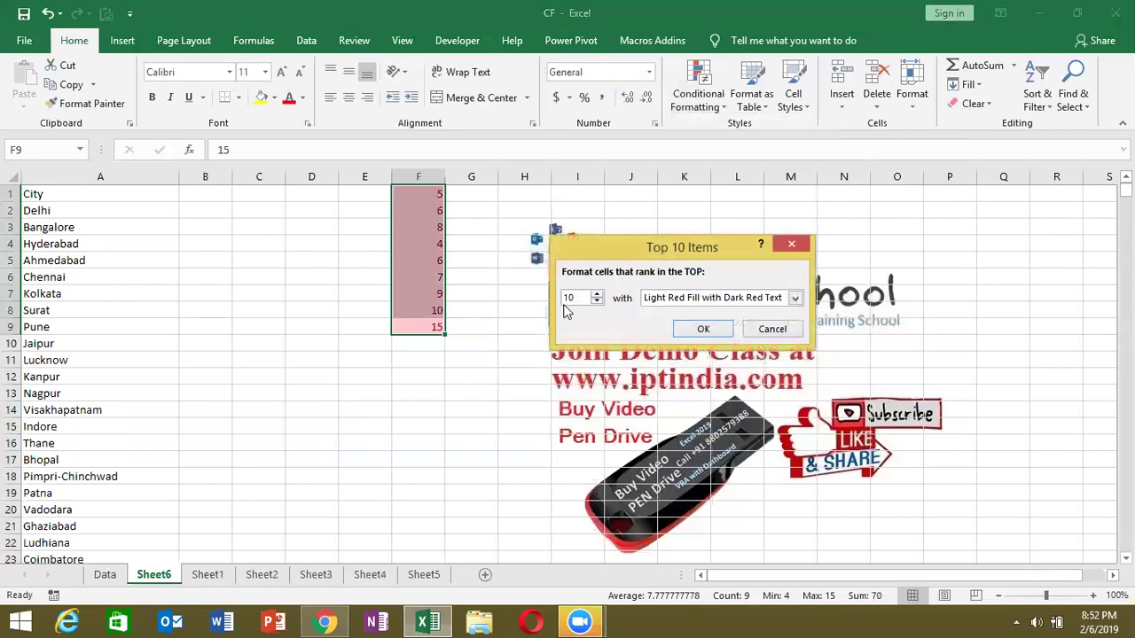
type("4")
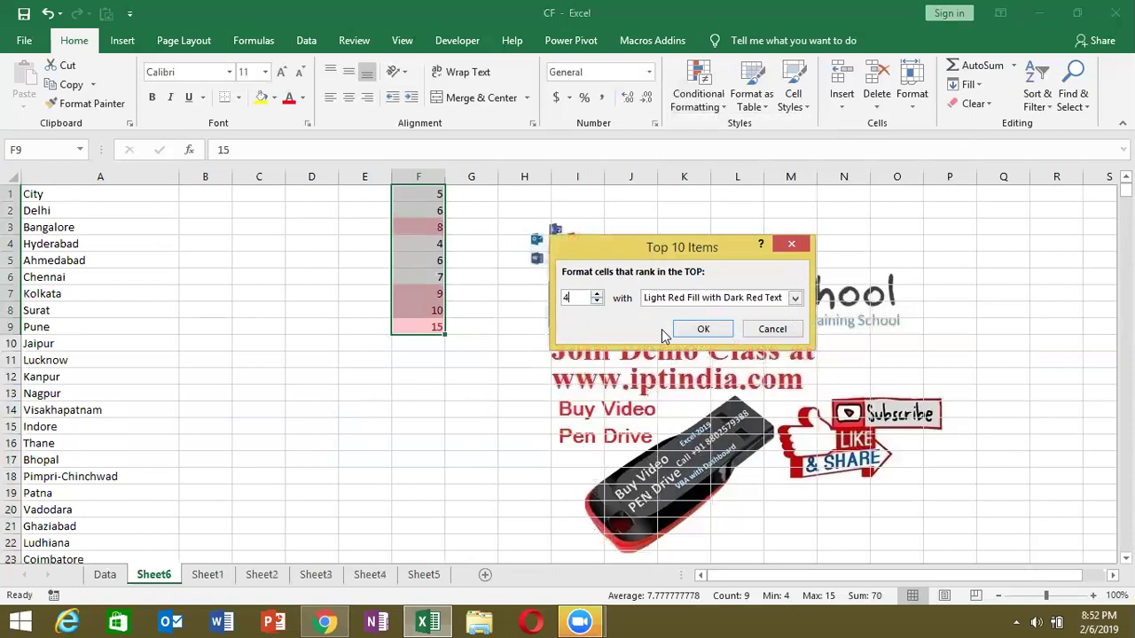
left_click(749, 330)
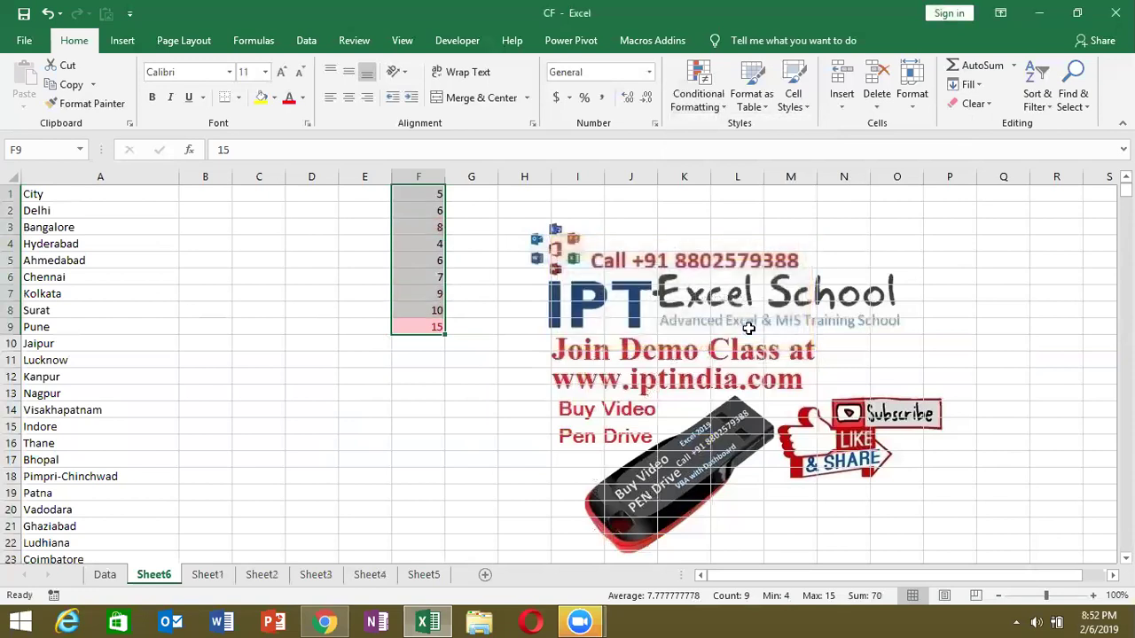
left_click(456, 195)
Enter =LARGE(F1:F9,4) in G1 so it returns 8, then select F1.
type("=")
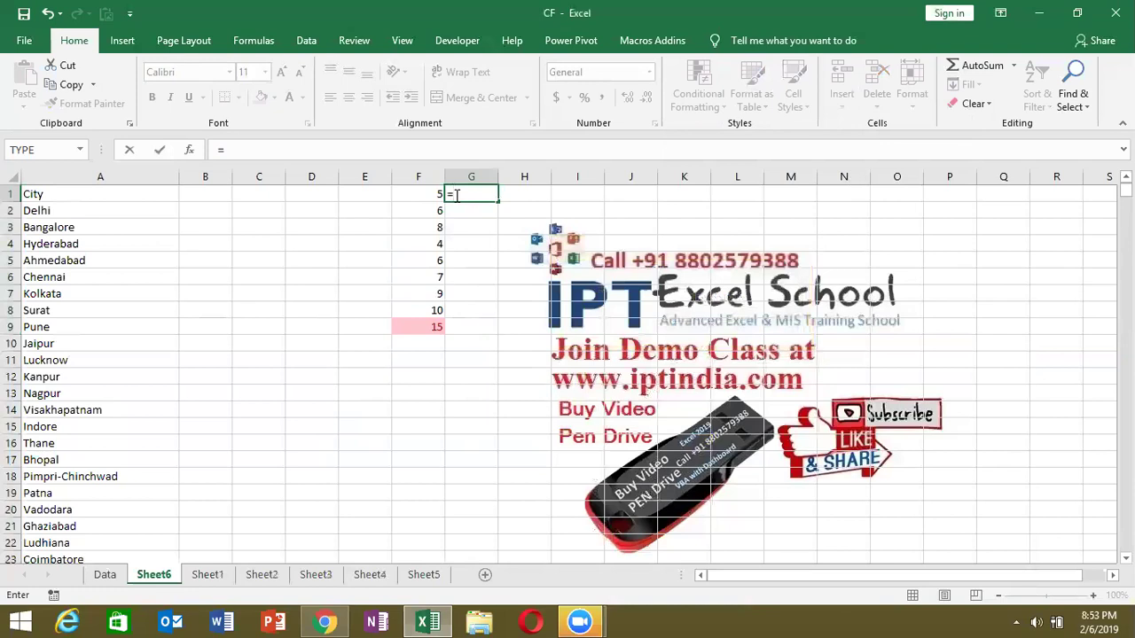
type("l")
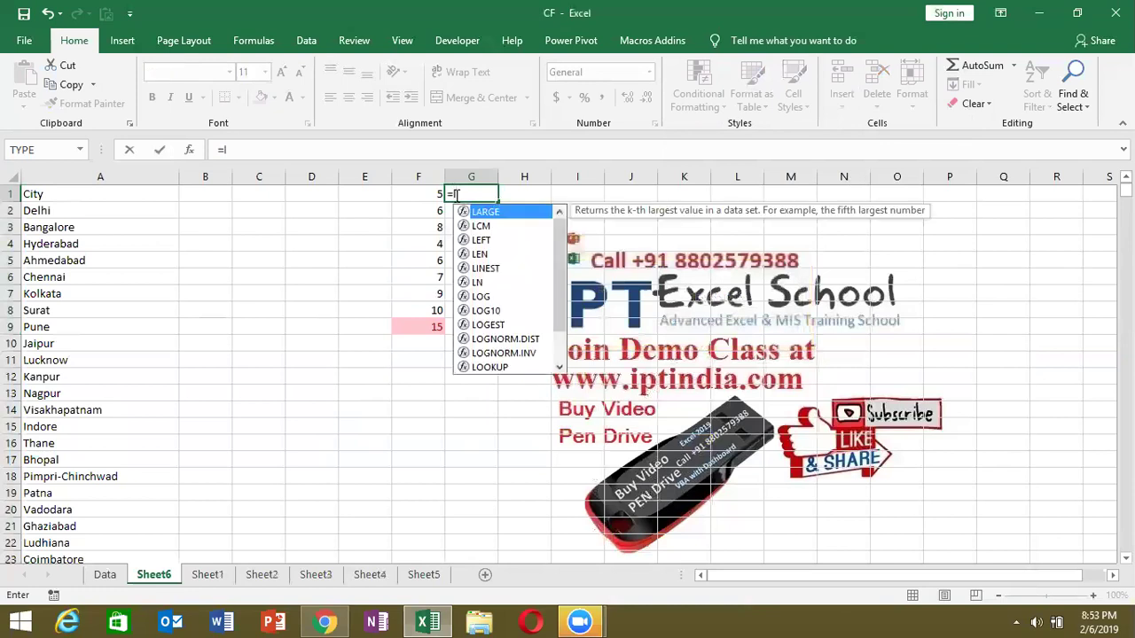
type("a")
key("Tab")
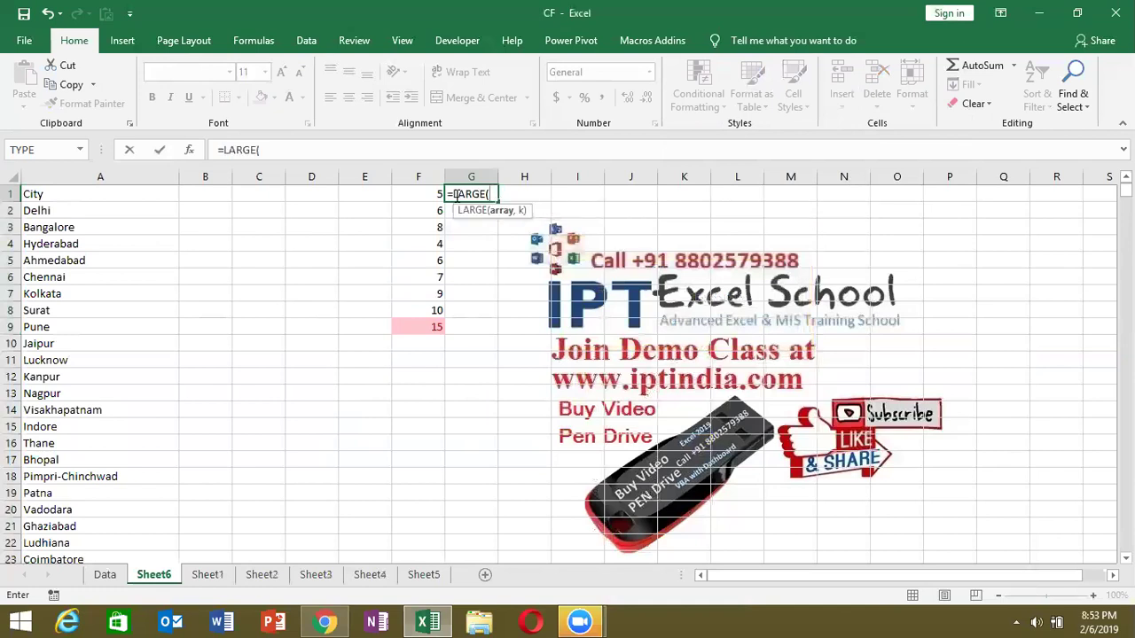
key("Left")
key("ctrl+shift+Down")
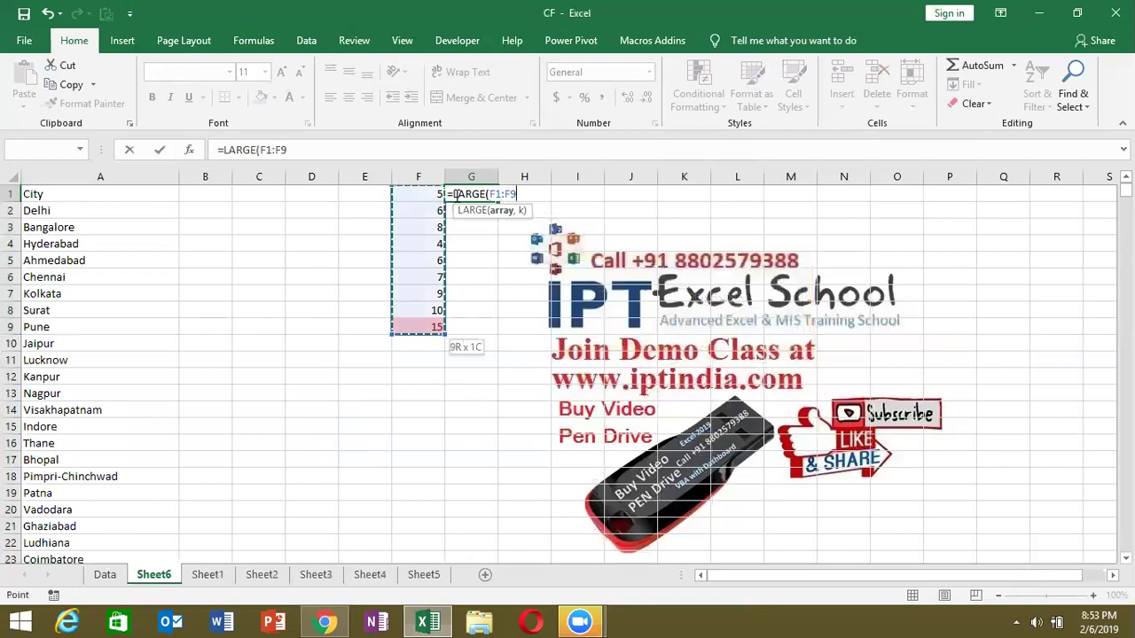
type(",5")
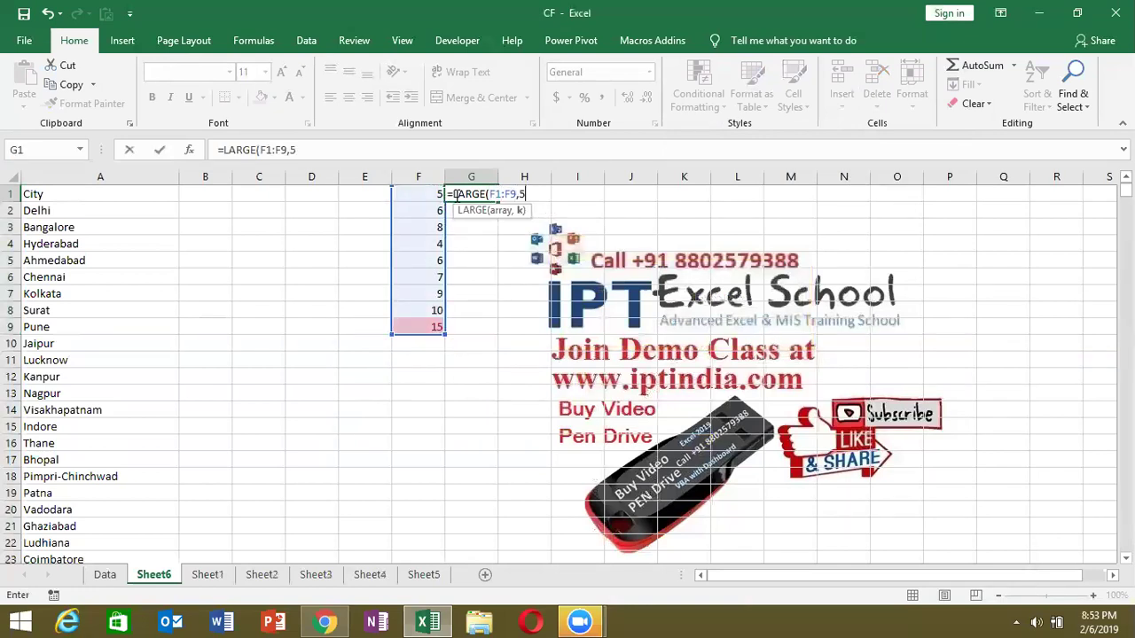
key("BackSpace")
type("4)")
key("ctrl+Return")
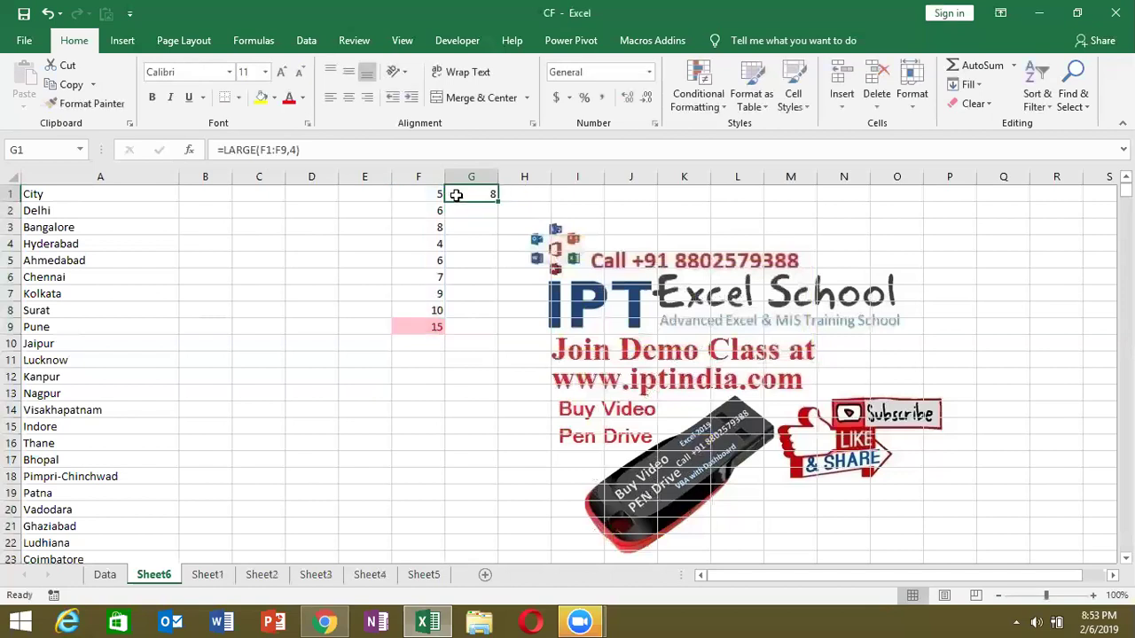
left_click(436, 194)
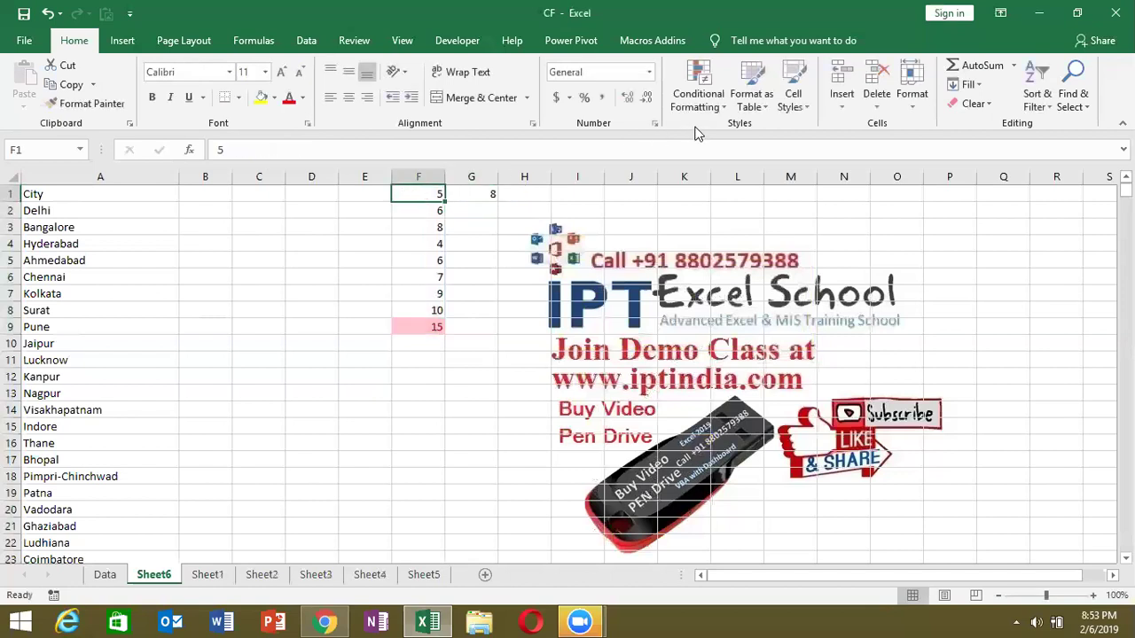
left_click(698, 100)
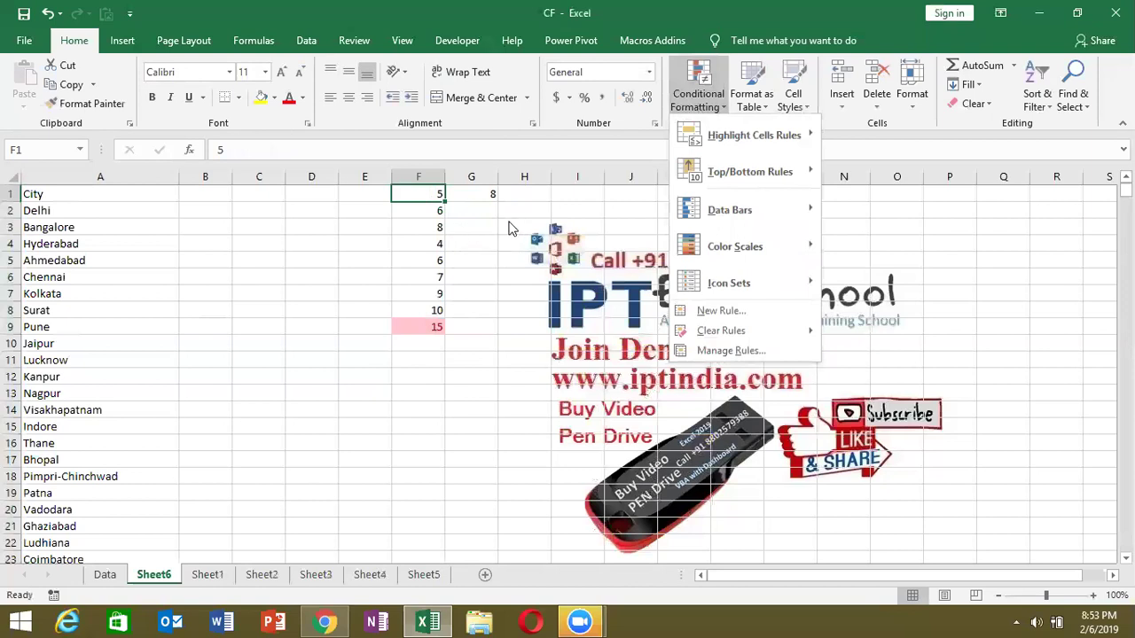
left_click(476, 206)
double_click(471, 195)
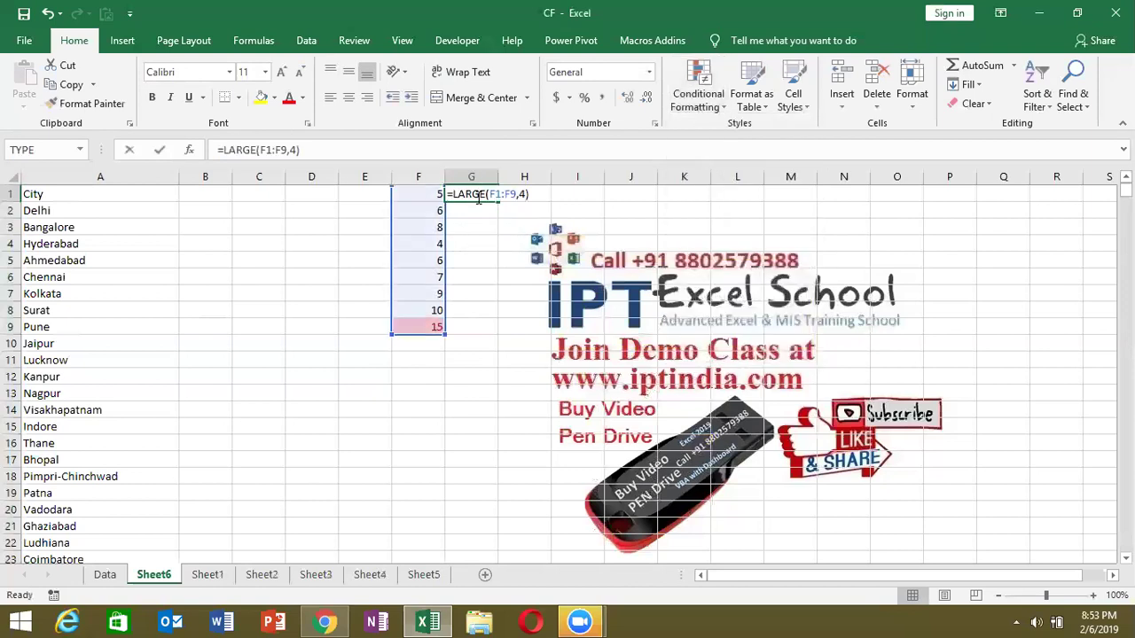
key("Escape")
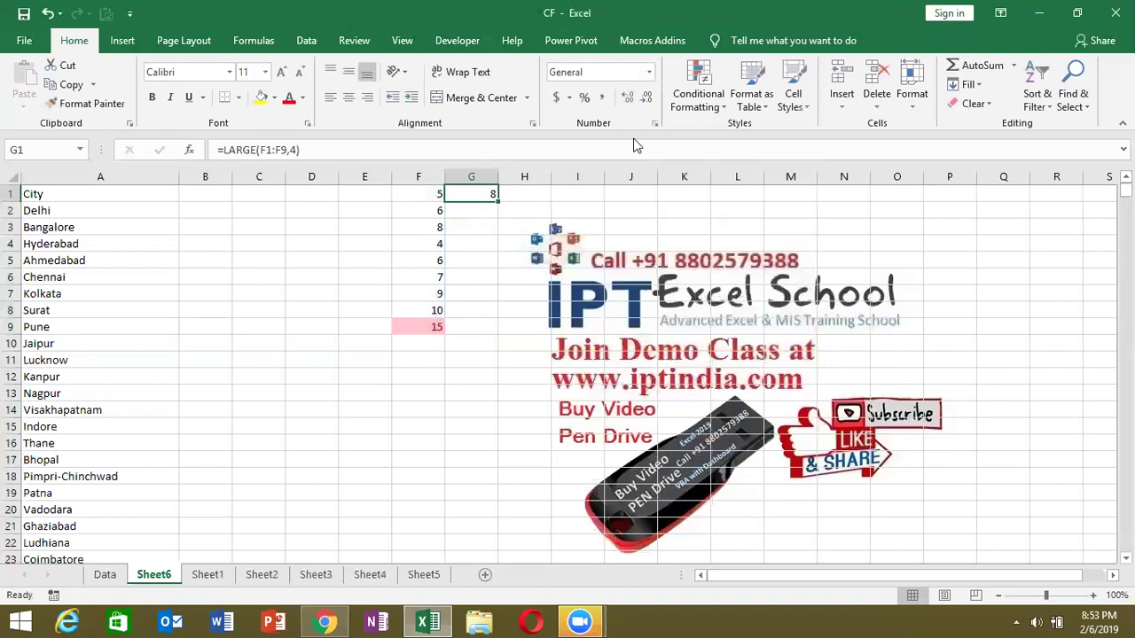
left_click(698, 96)
mouse_move(729, 210)
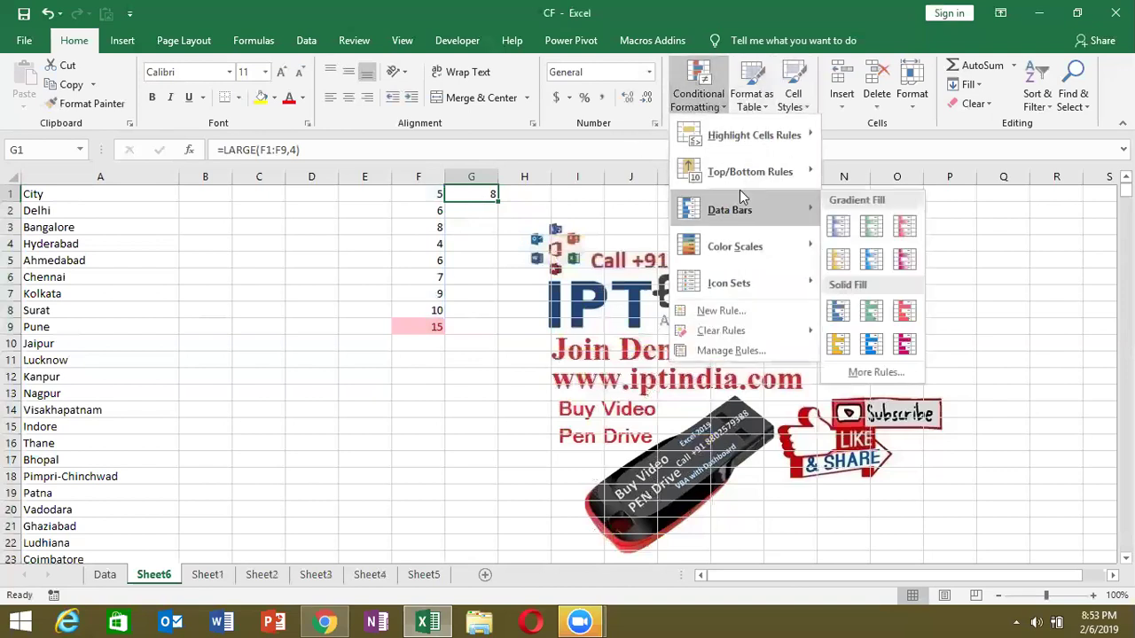
left_click(445, 211)
left_click(436, 226)
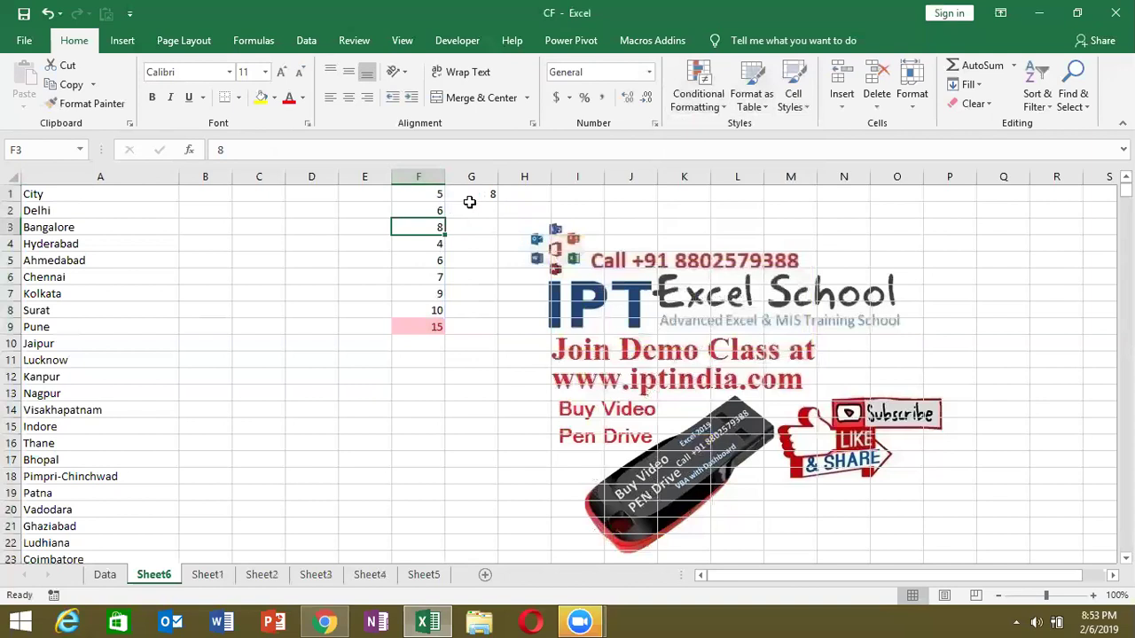
double_click(471, 195)
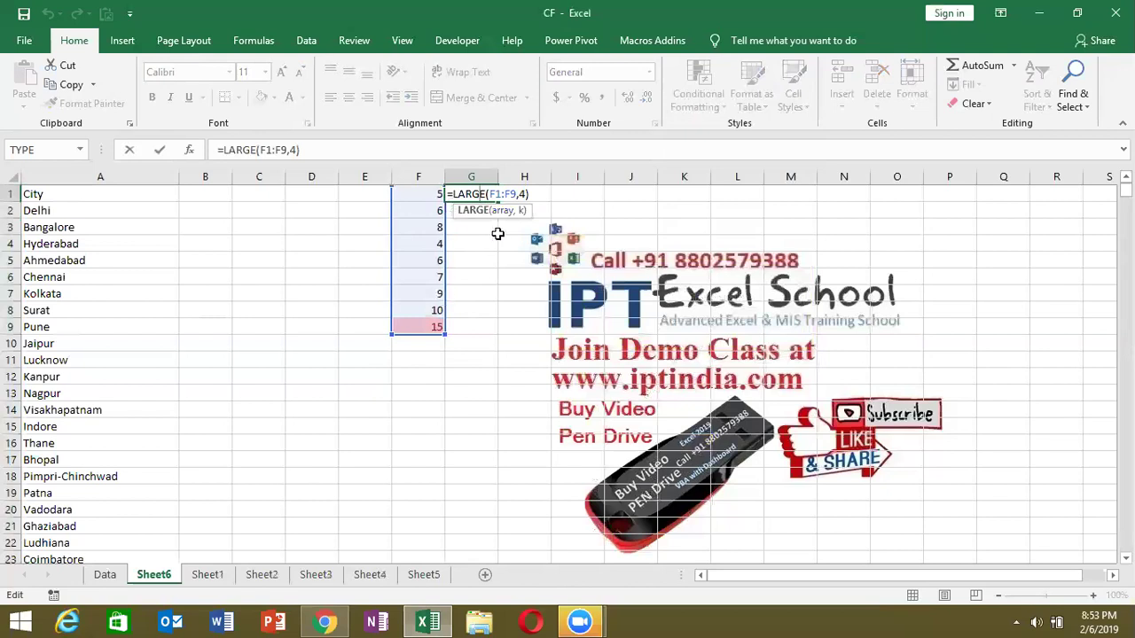
left_click(524, 194)
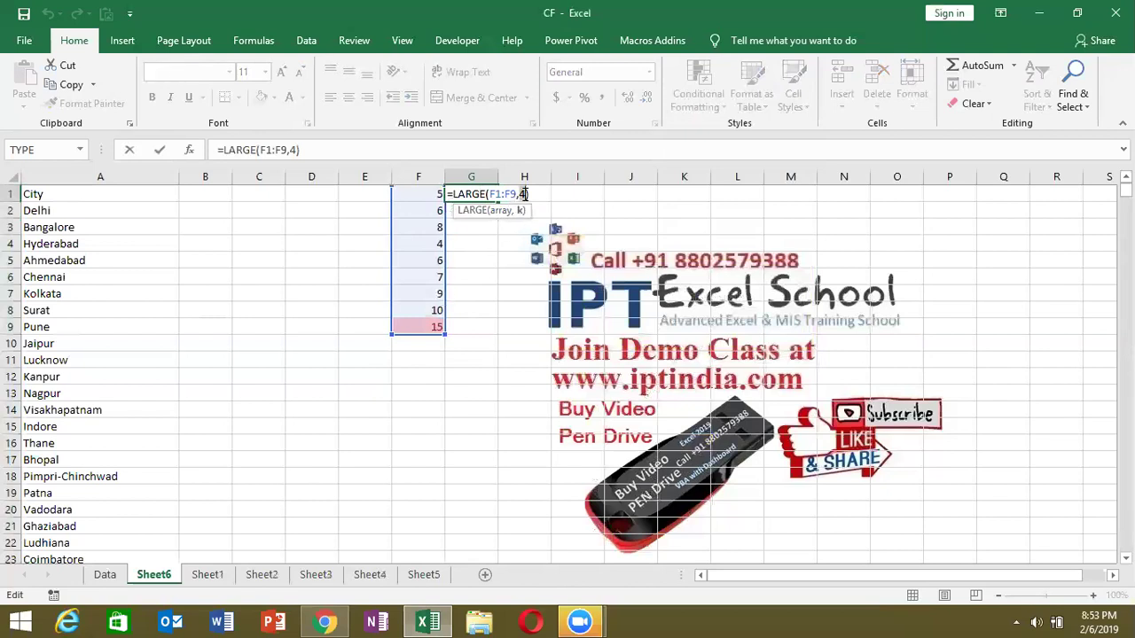
key("Return")
key("Up")
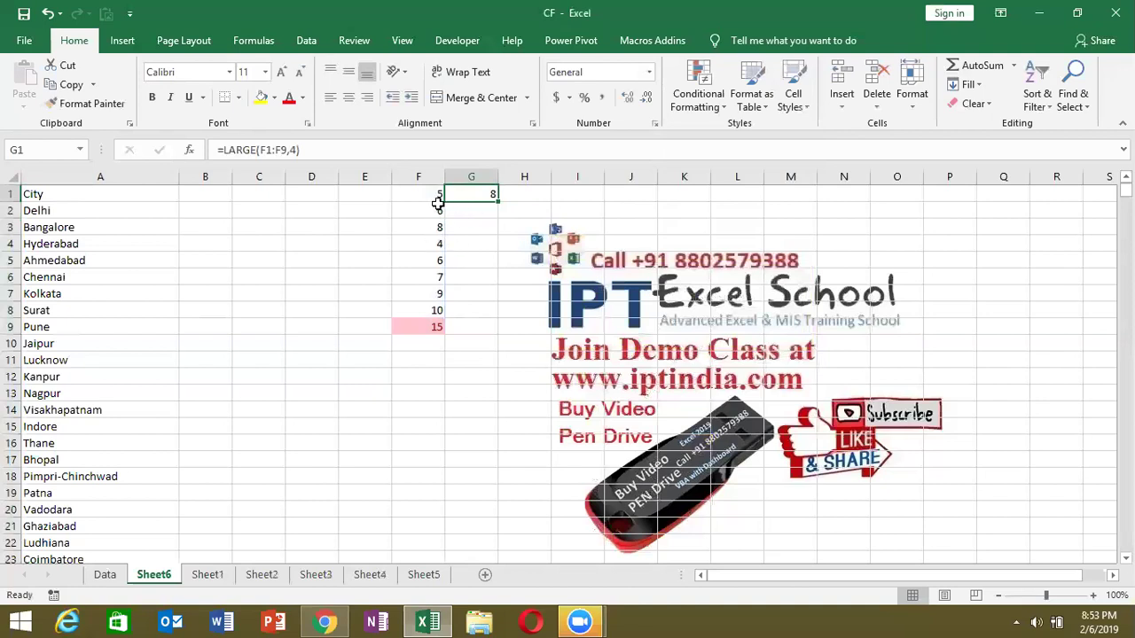
Start a new formula-based conditional formatting rule for F1.
left_click(436, 196)
left_click(698, 97)
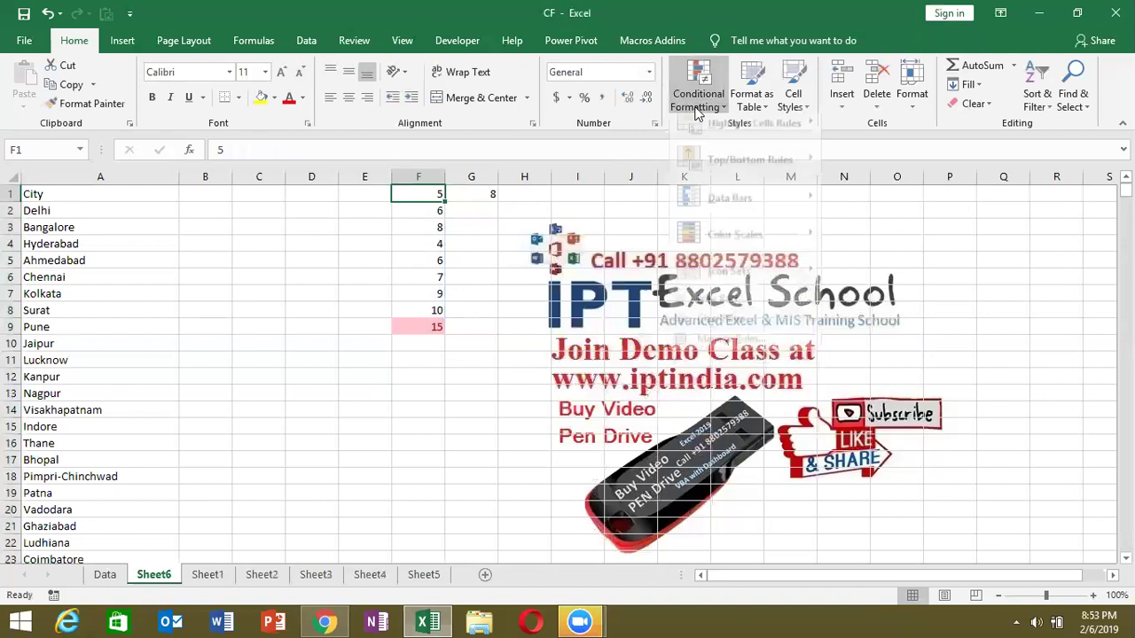
mouse_move(745, 136)
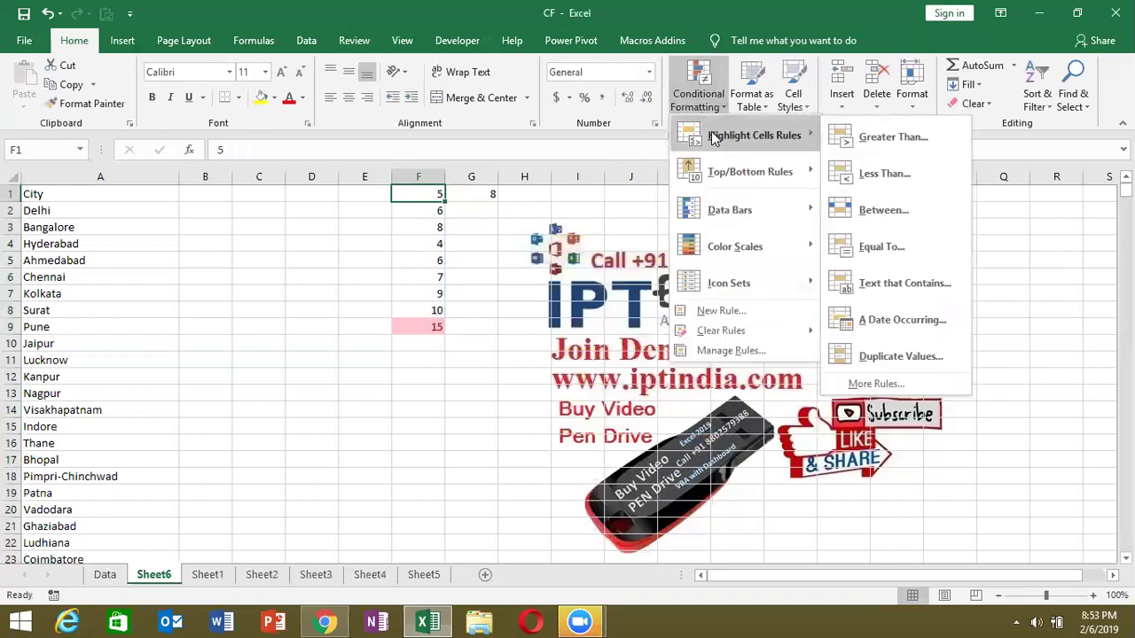
left_click(739, 310)
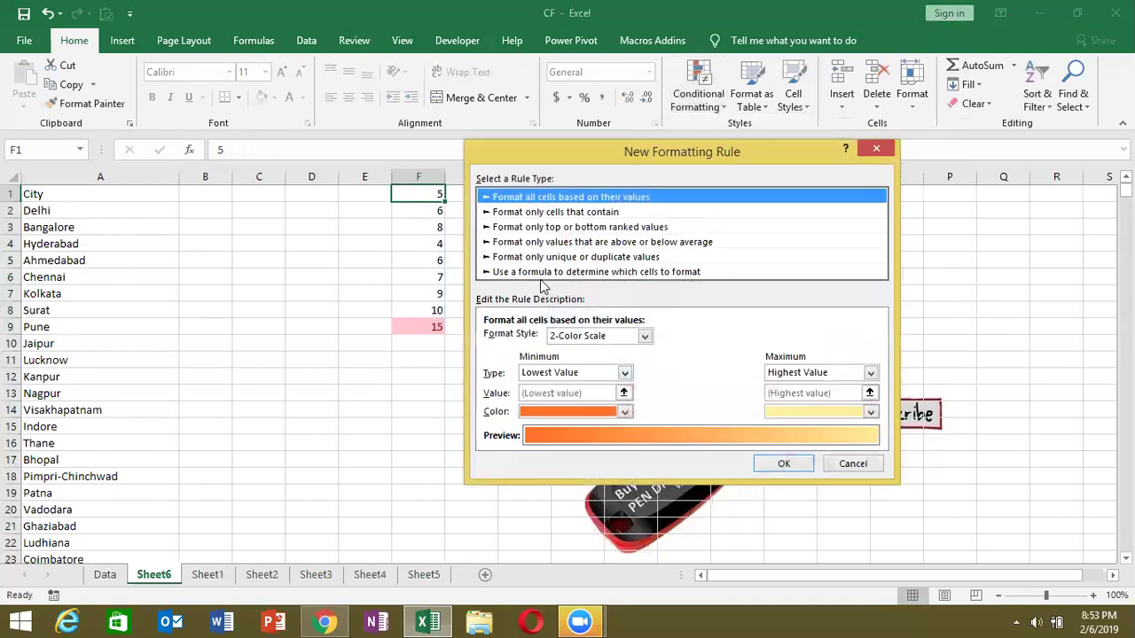
left_click(543, 272)
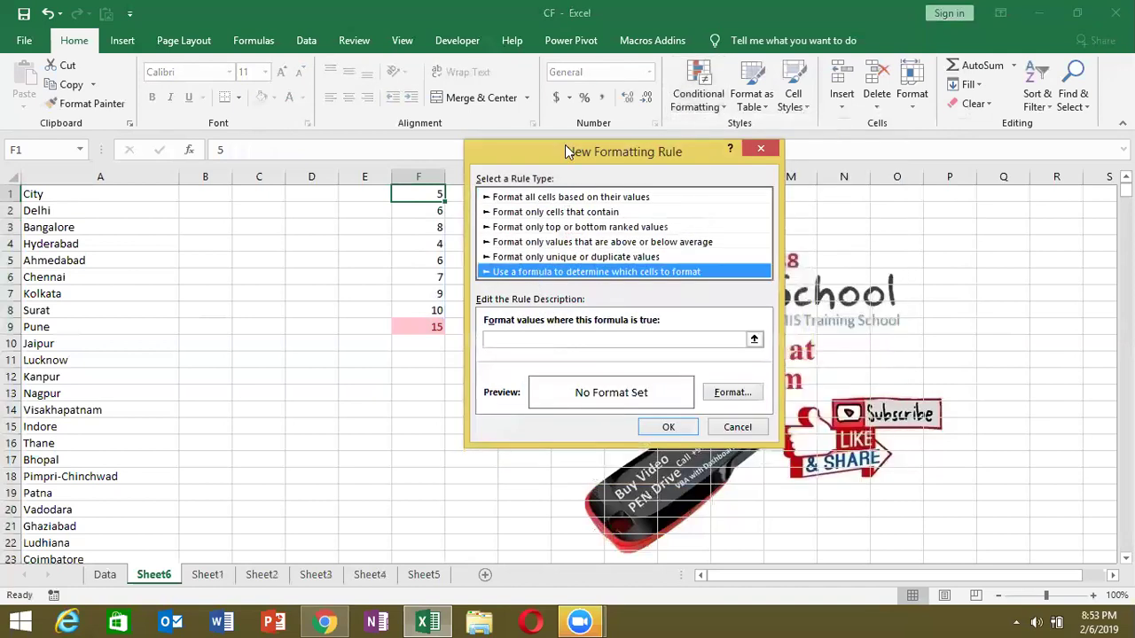
left_click_drag(620, 151, 833, 222)
left_click(723, 408)
Enter the rule formula =$F1=LARGE($F$1:$F$9,4) with a relative row reference.
type("=")
left_click(425, 194)
type("=e")
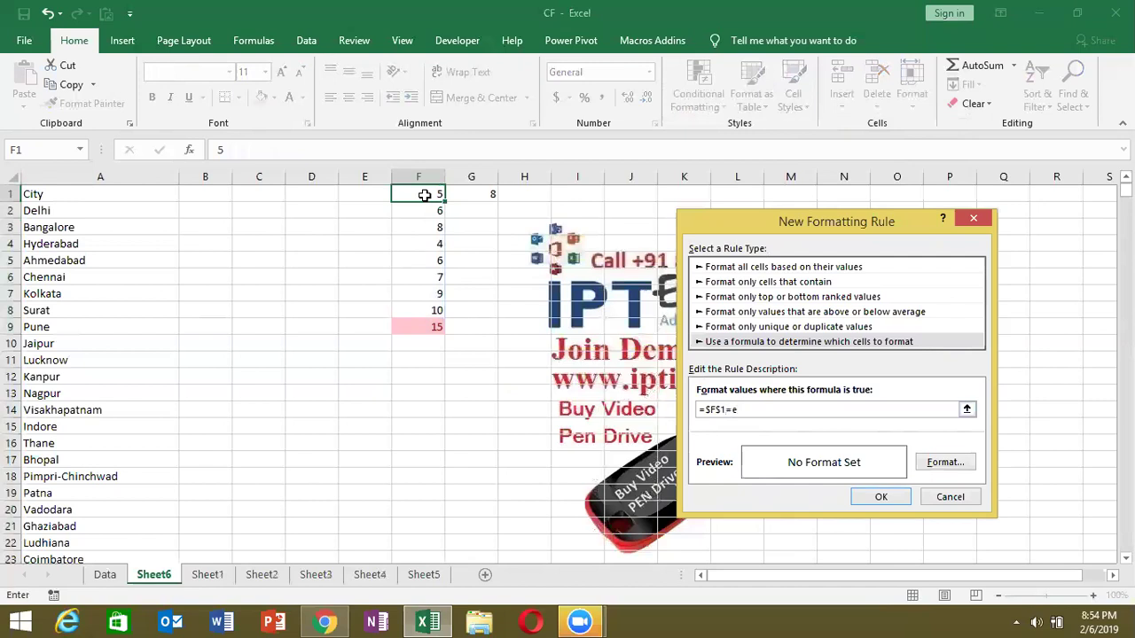
key("BackSpace")
type("arge($F$1")
left_click_drag(425, 195, 428, 325)
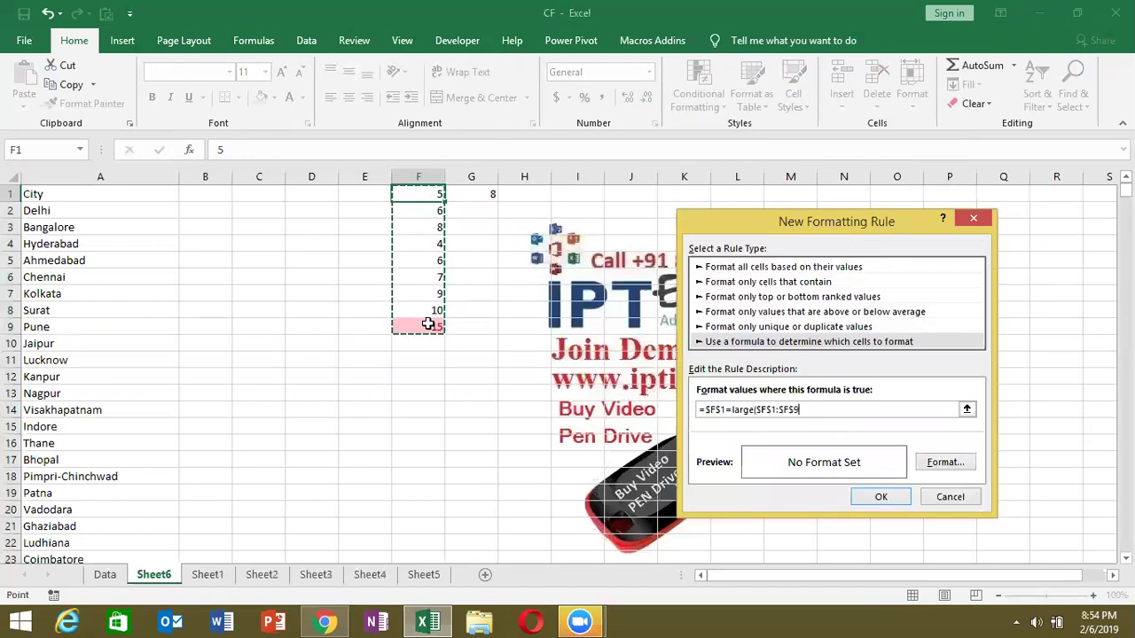
type(")")
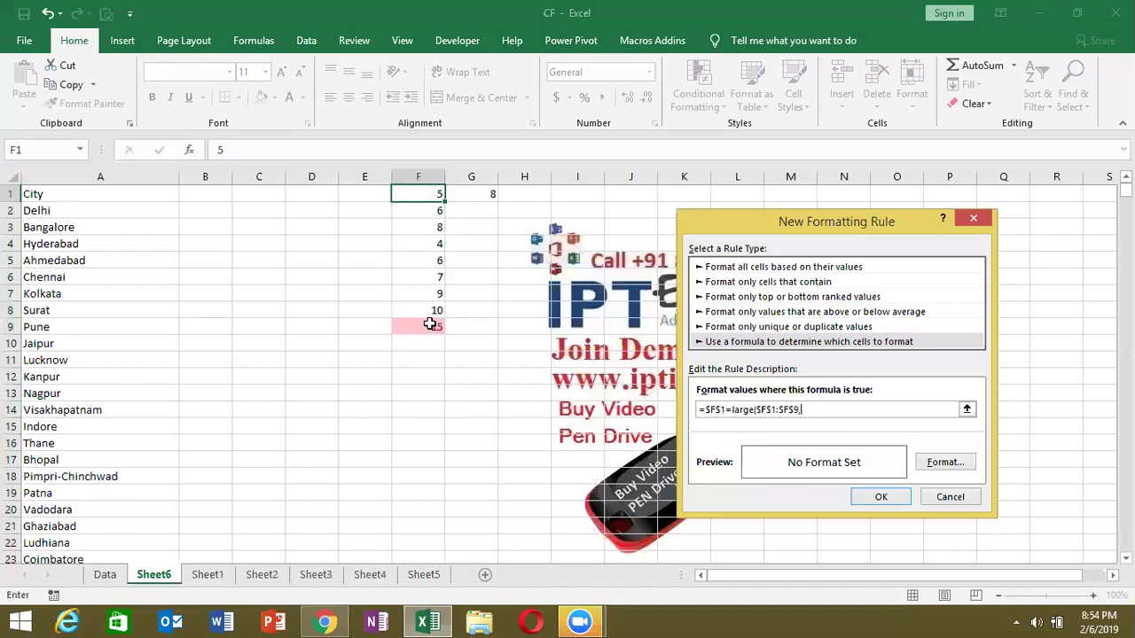
type("5")
key("BackSpace")
type("8")
type(")")
left_click(723, 410)
key("BackSpace")
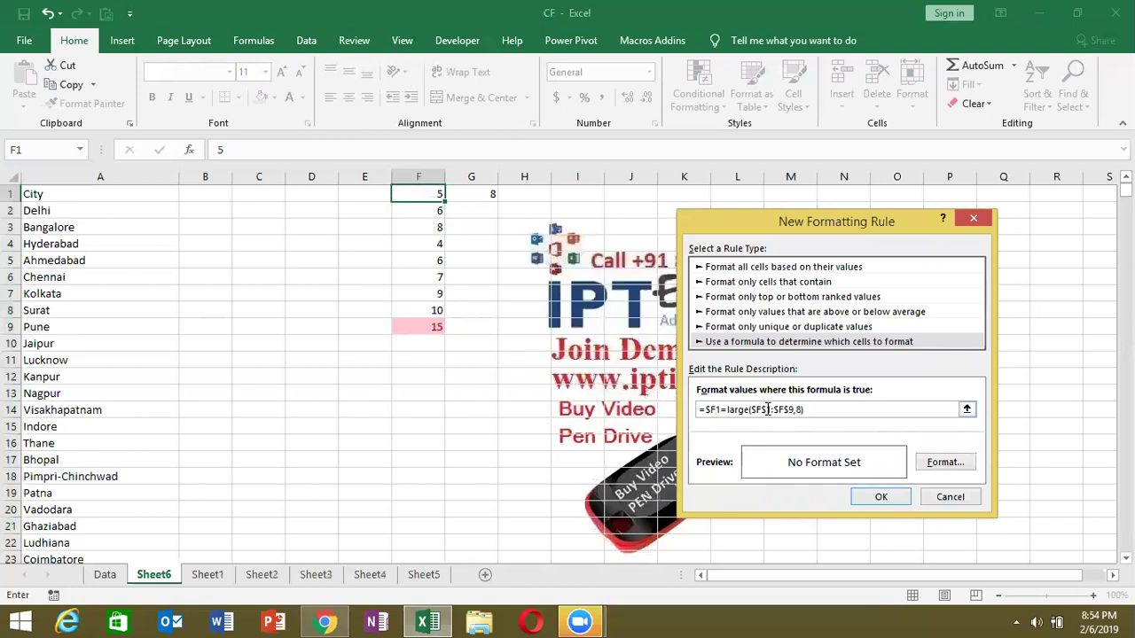
left_click(764, 409)
key("BackSpace")
type("$")
Give the rule a yellow fill format.
left_click(929, 466)
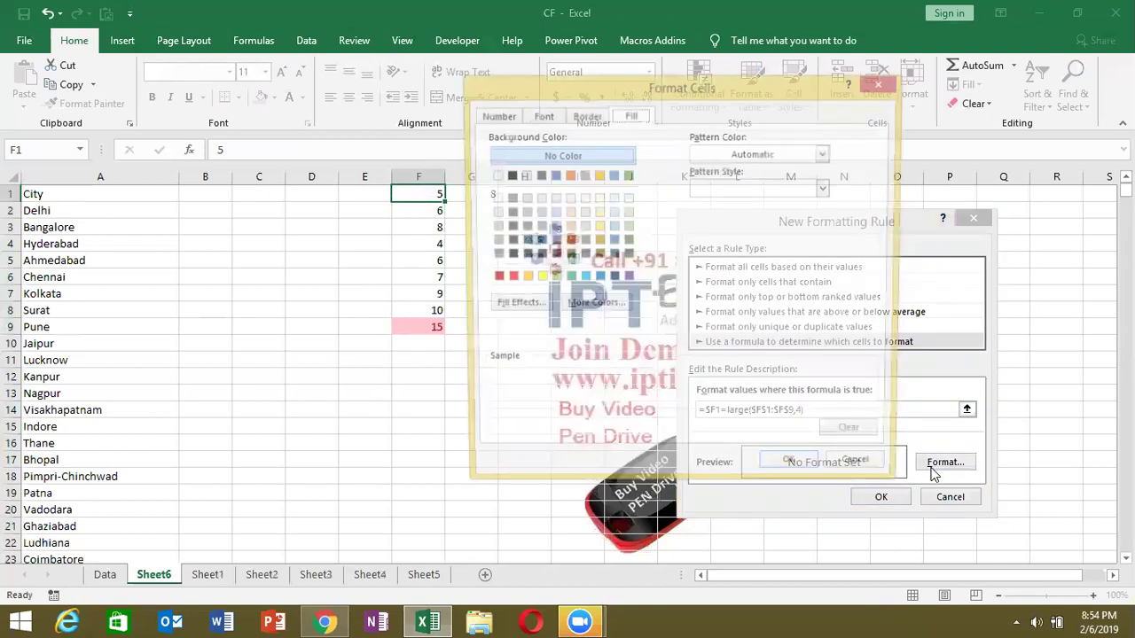
left_click(537, 279)
left_click(794, 473)
Save the rule and Format Painter F1's formatting onto F1:F9, turning the 8 in F3 yellow.
left_click(881, 496)
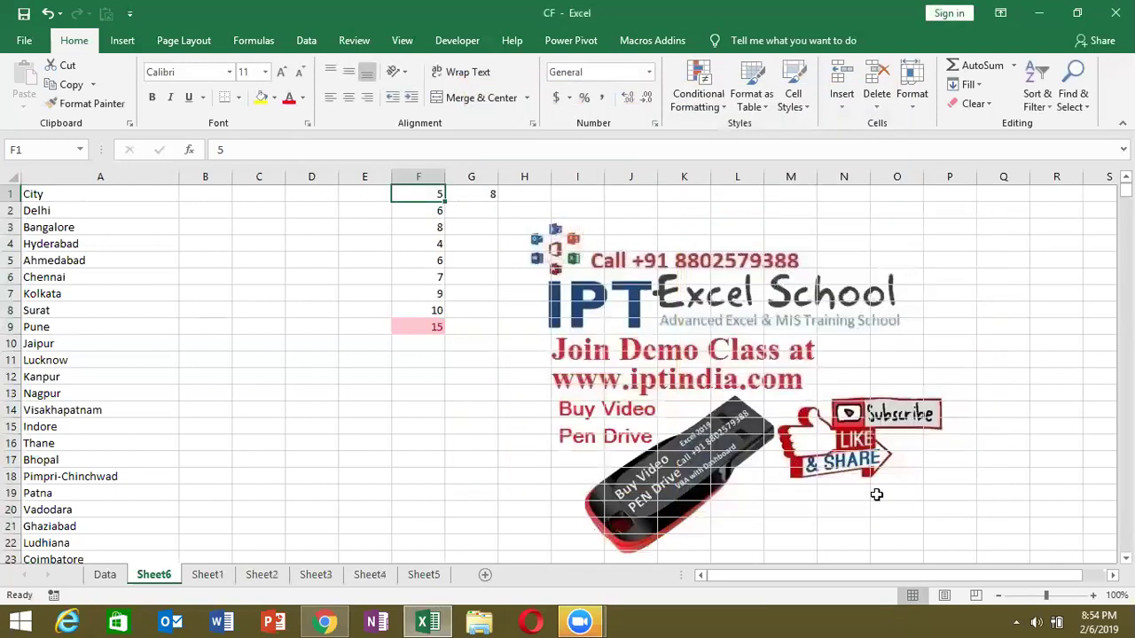
left_click(88, 103)
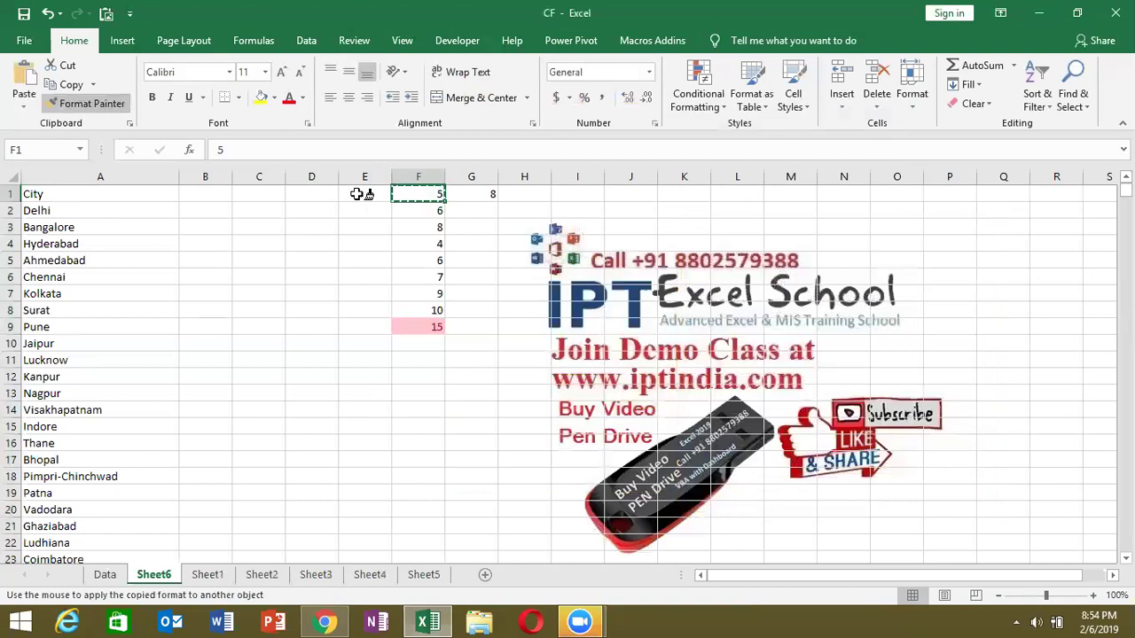
left_click_drag(404, 194, 410, 330)
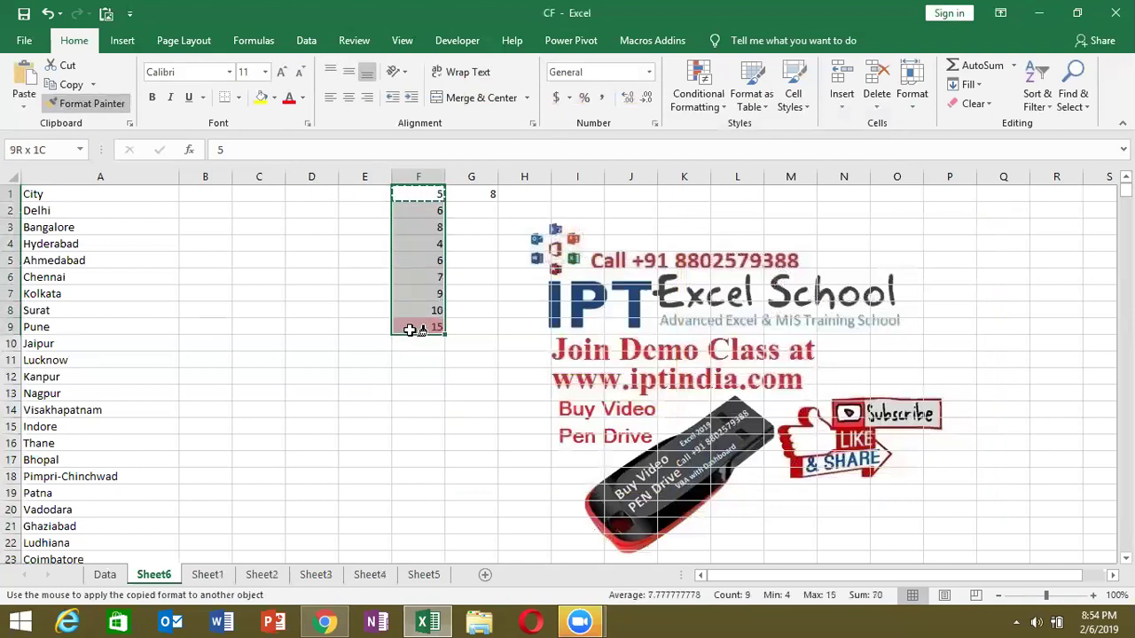
left_click(512, 313)
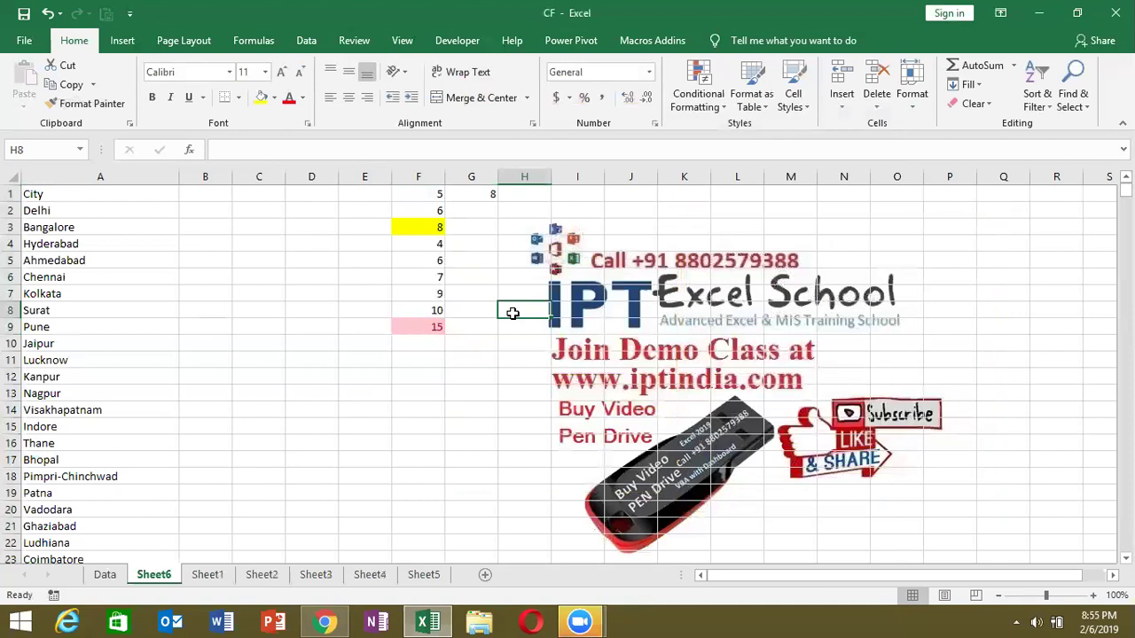
left_click(426, 328)
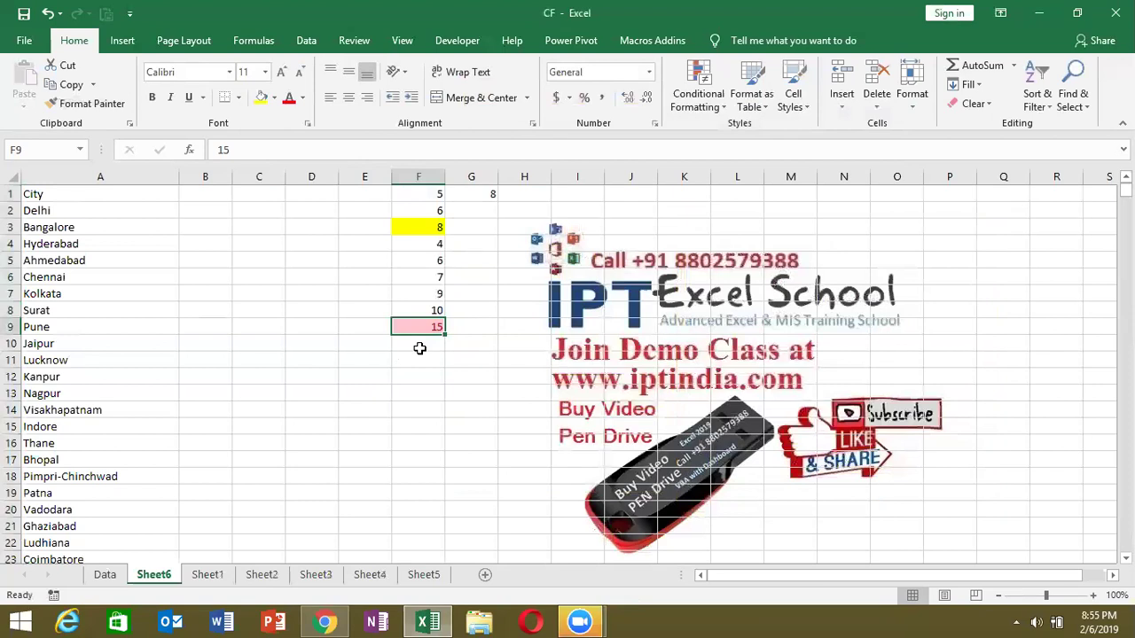
Compare the yellow 8 in F3 with the pink 15 in F9.
left_click(677, 107)
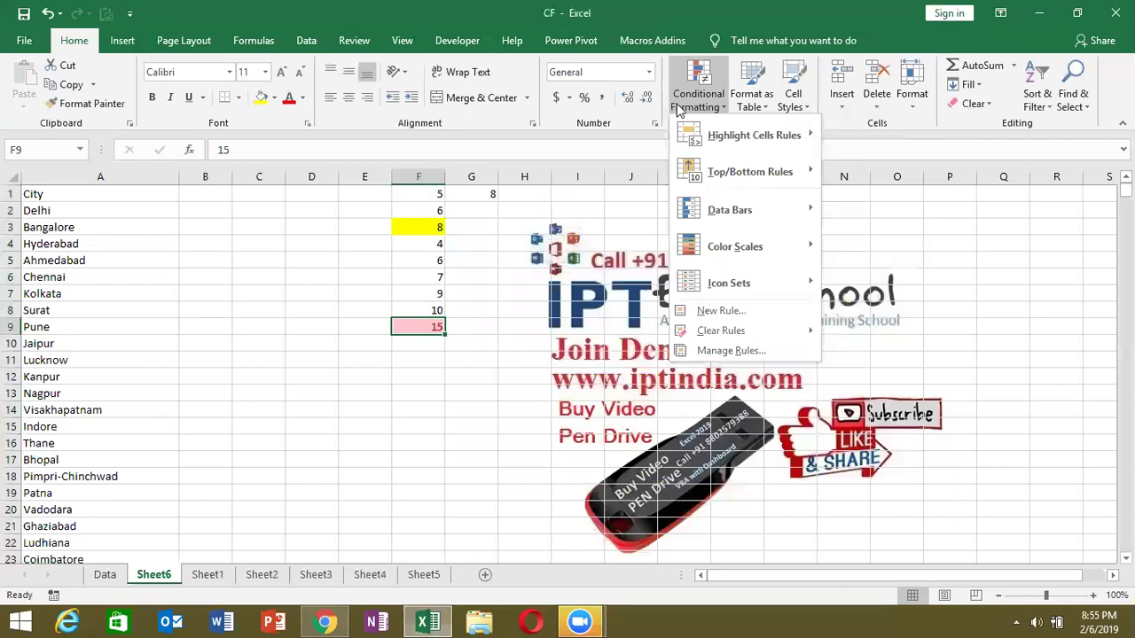
left_click(433, 326)
left_click(424, 224)
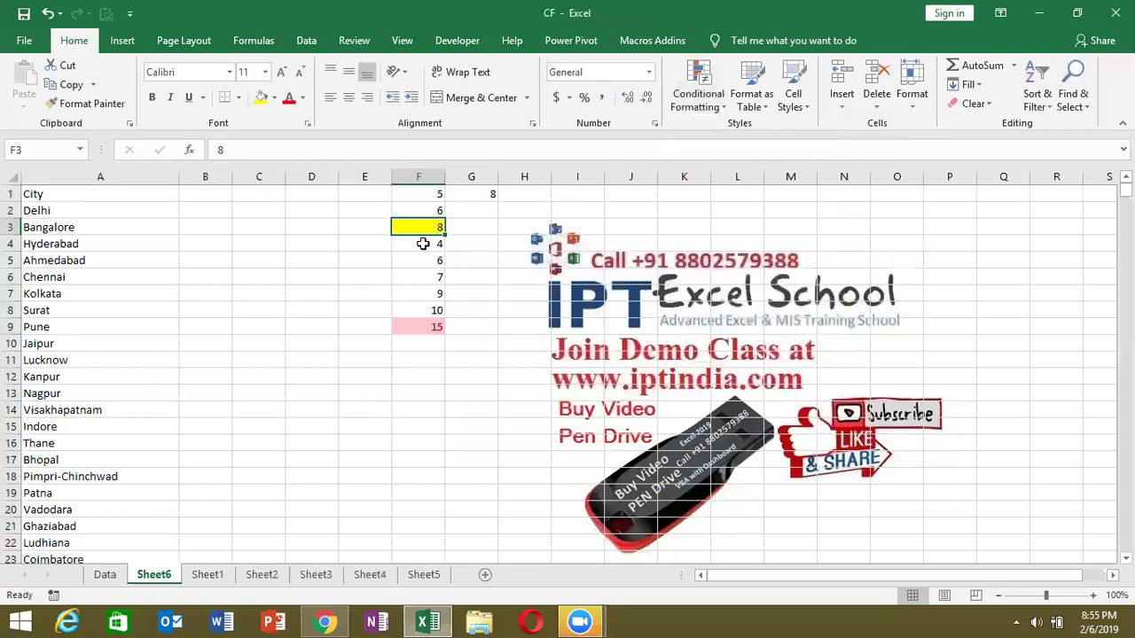
left_click(416, 327)
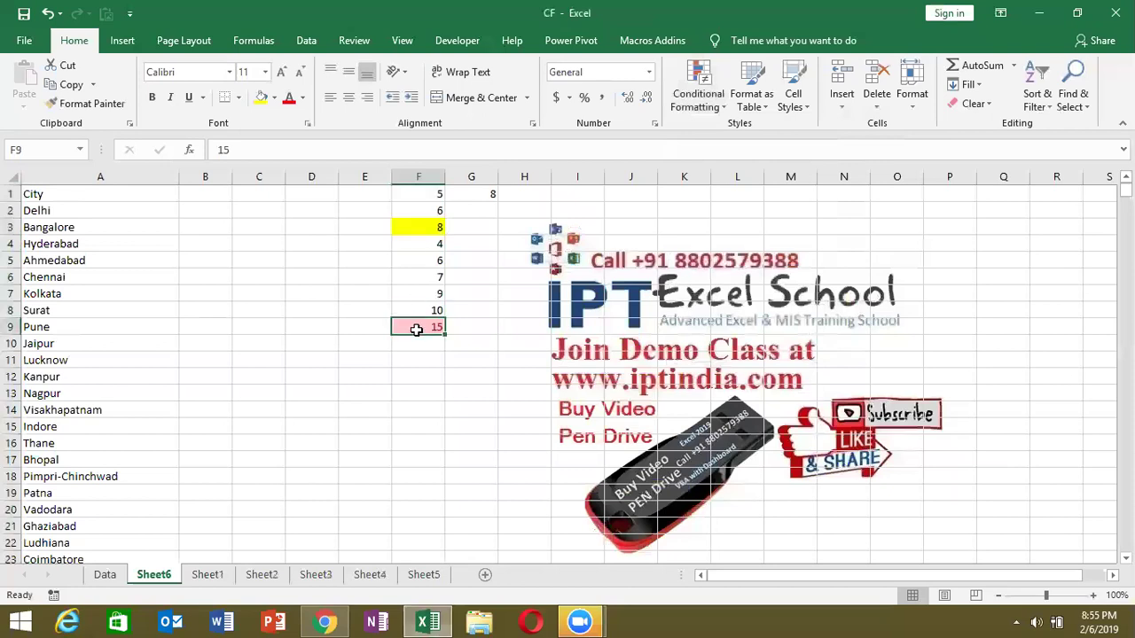
Edit the Top 1 rule in Manage Rules to use a yellow fill, and apply it.
left_click(698, 96)
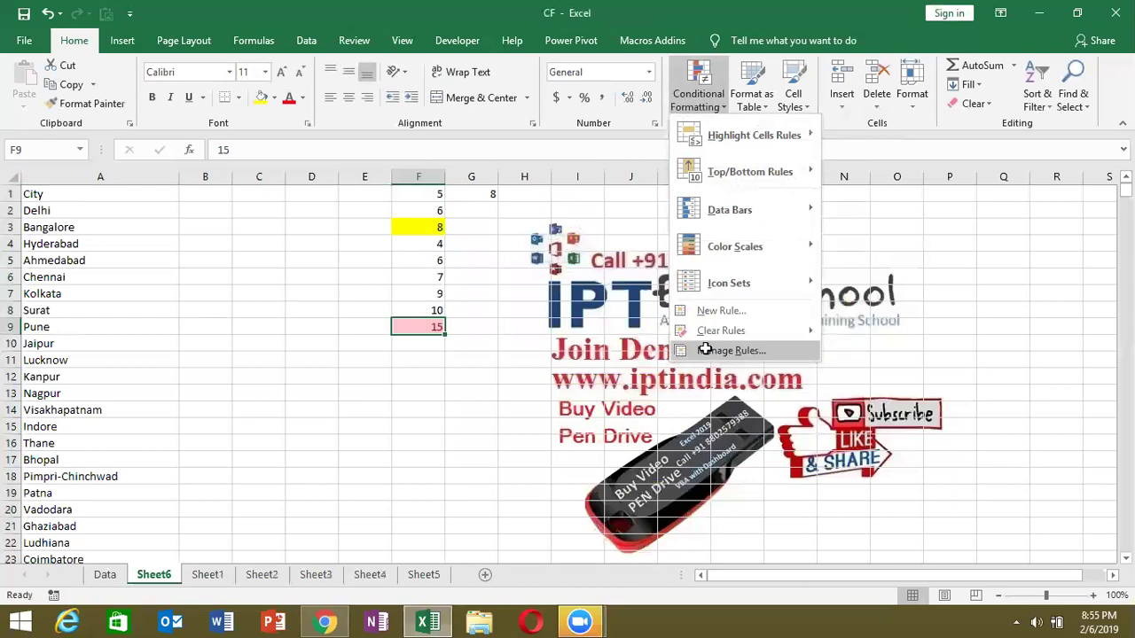
left_click(709, 353)
left_click(685, 367)
double_click(684, 361)
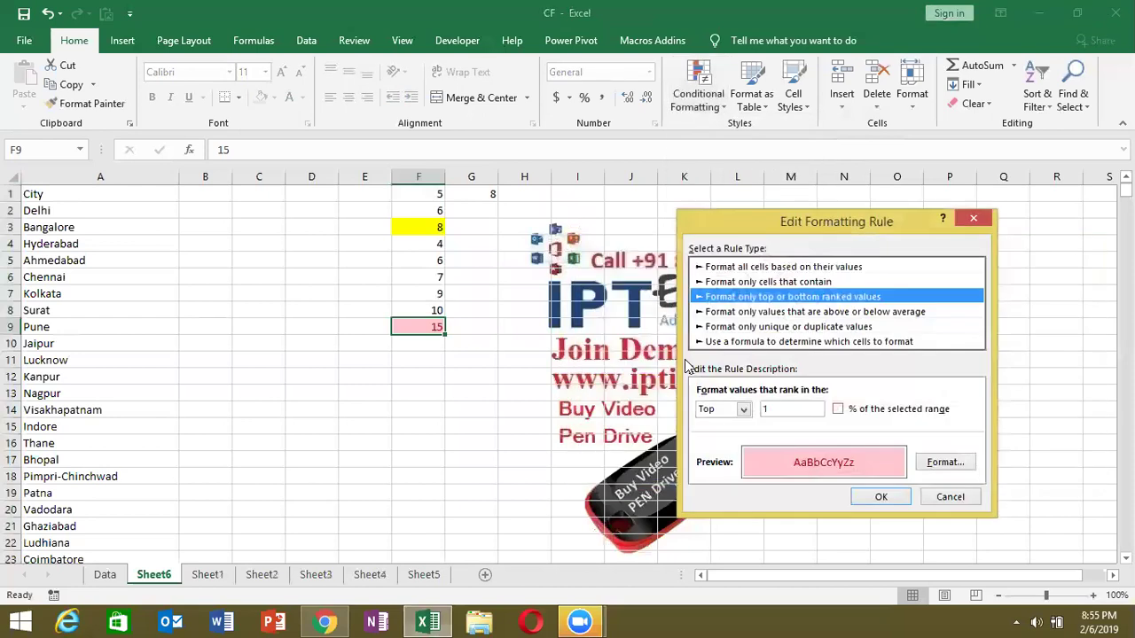
left_click(945, 462)
left_click(690, 329)
left_click(963, 526)
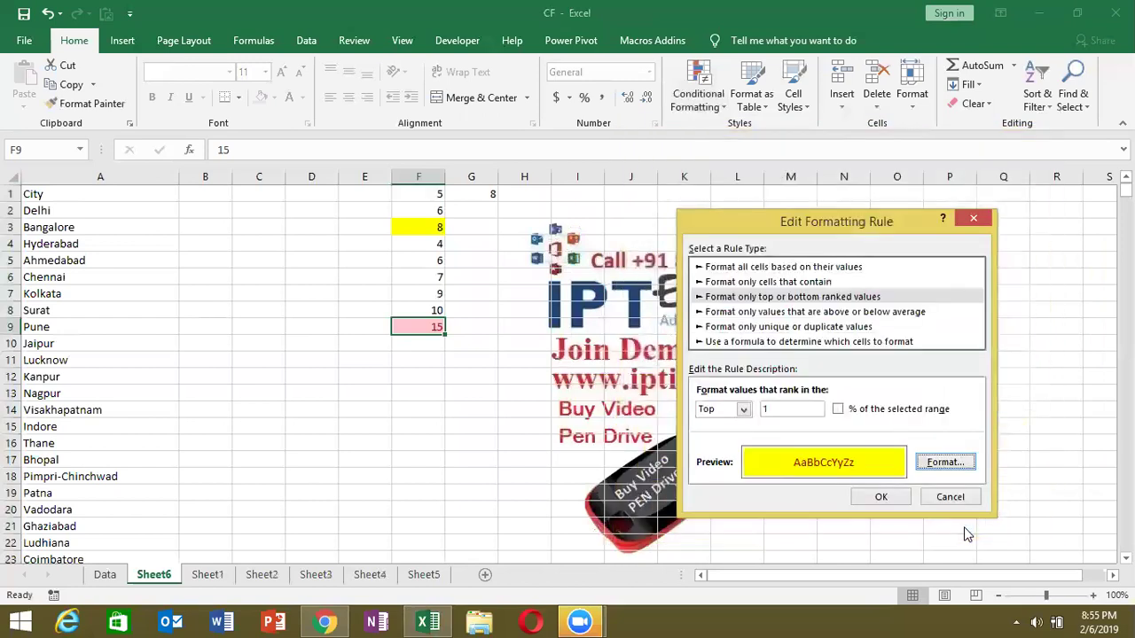
left_click(894, 501)
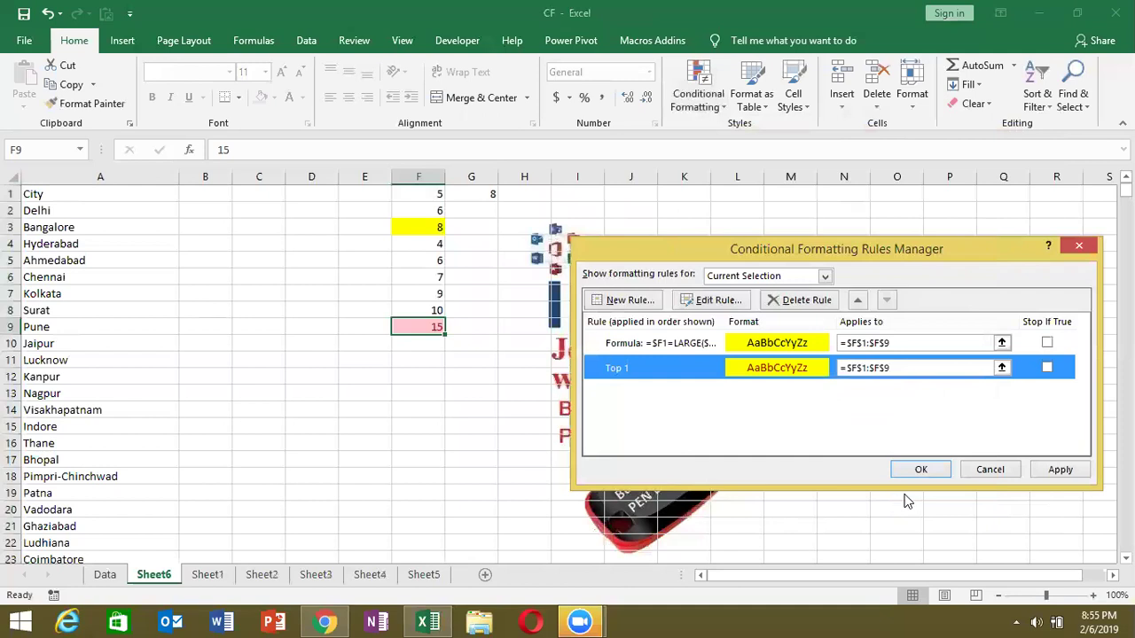
left_click(1064, 472)
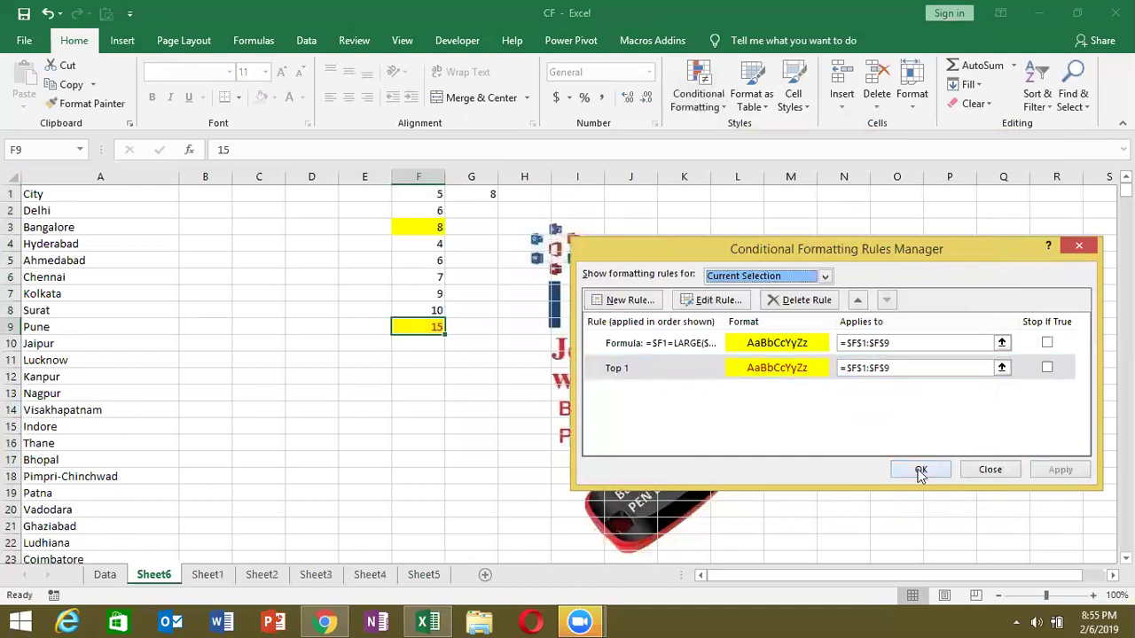
left_click(920, 469)
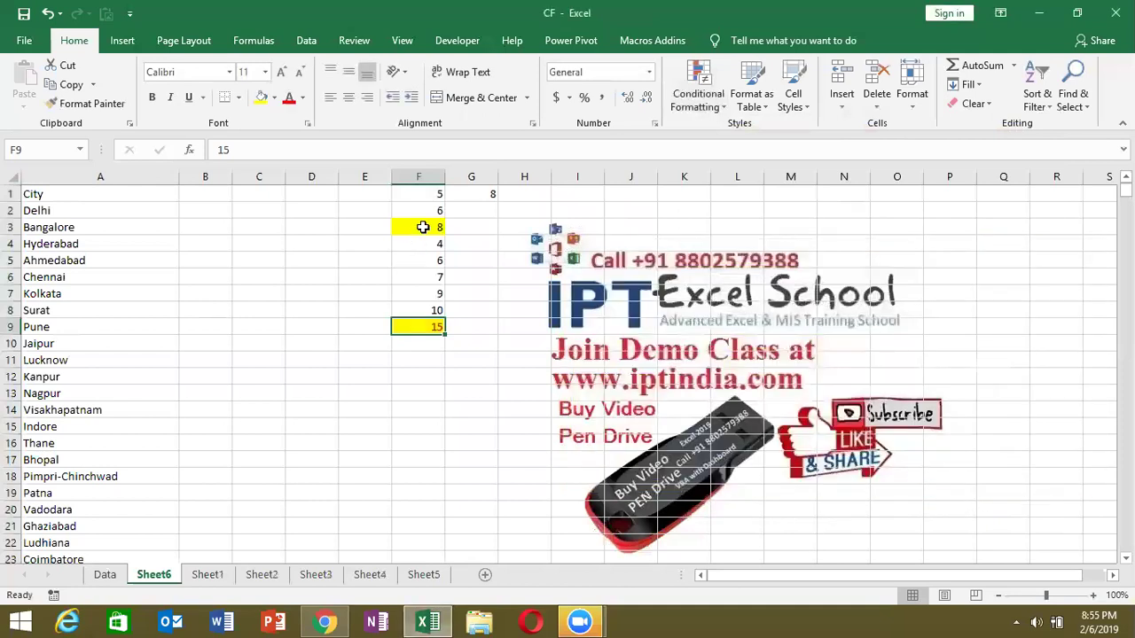
left_click(700, 106)
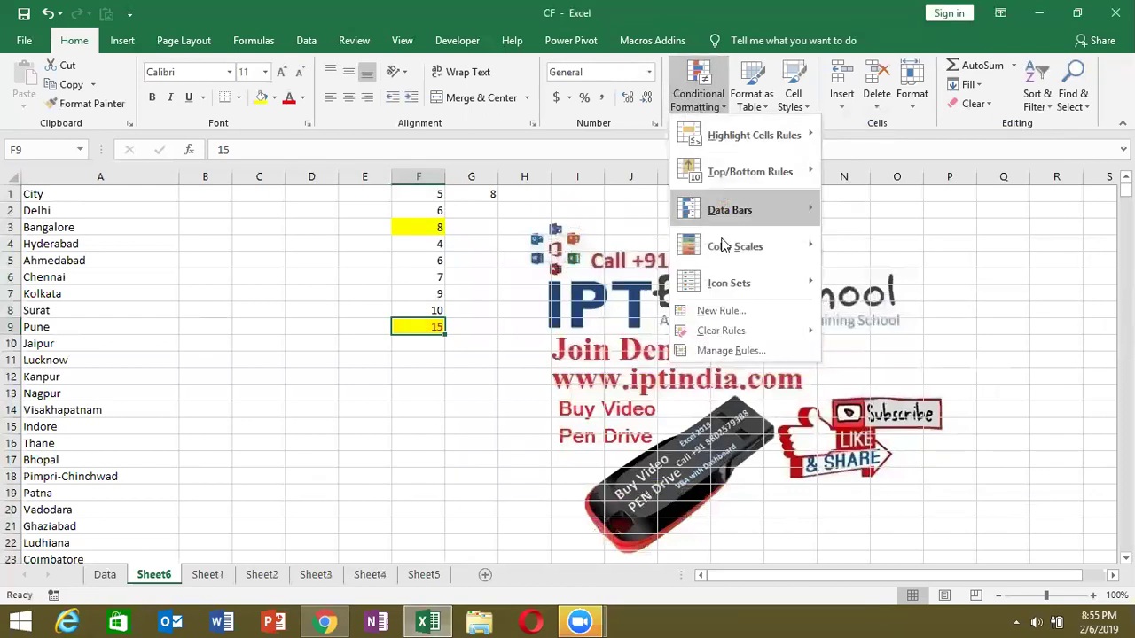
left_click(709, 350)
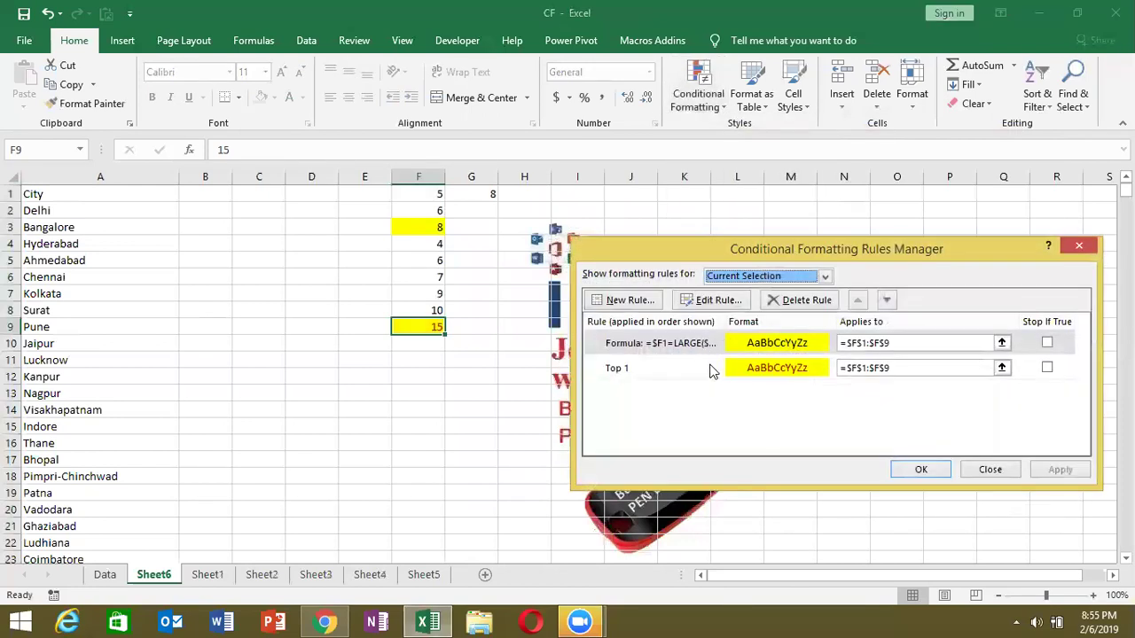
left_click(710, 369)
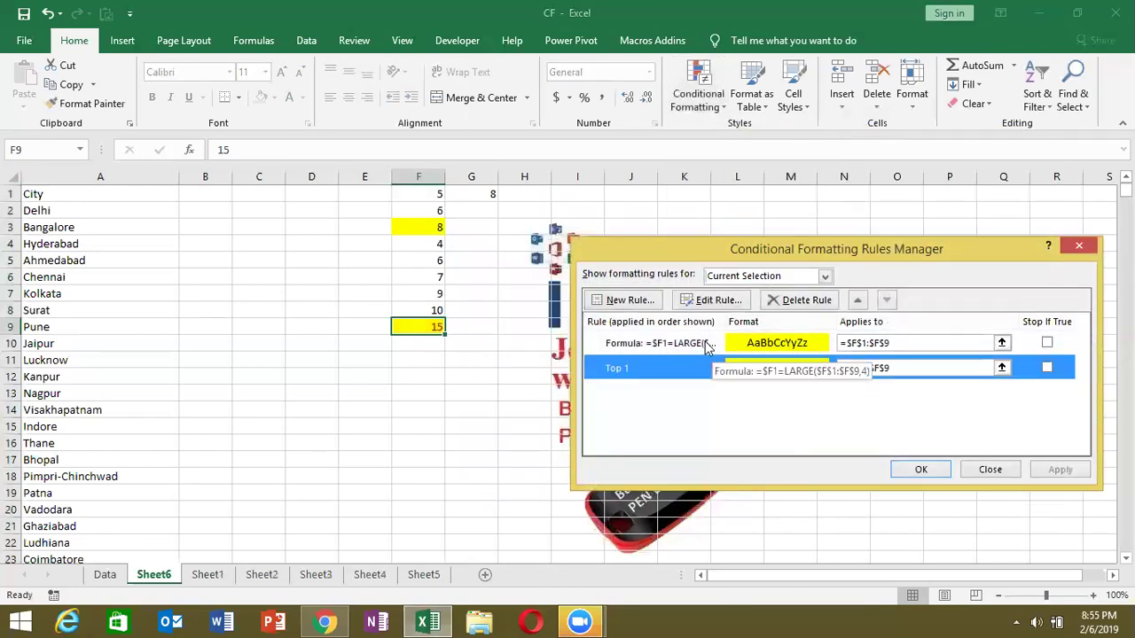
double_click(707, 346)
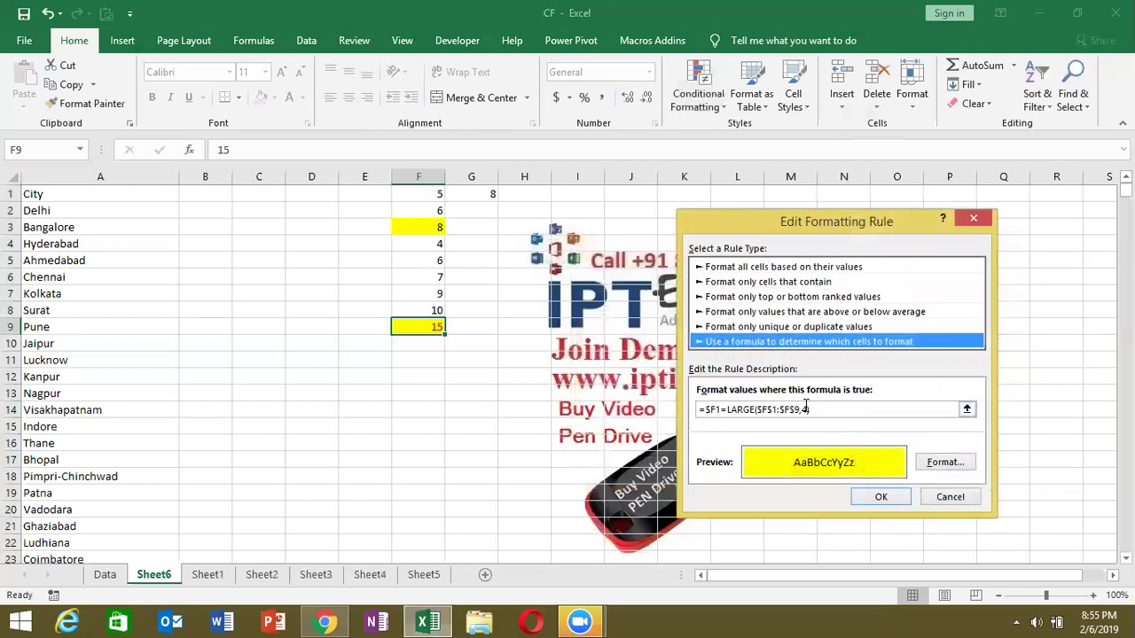
double_click(804, 408)
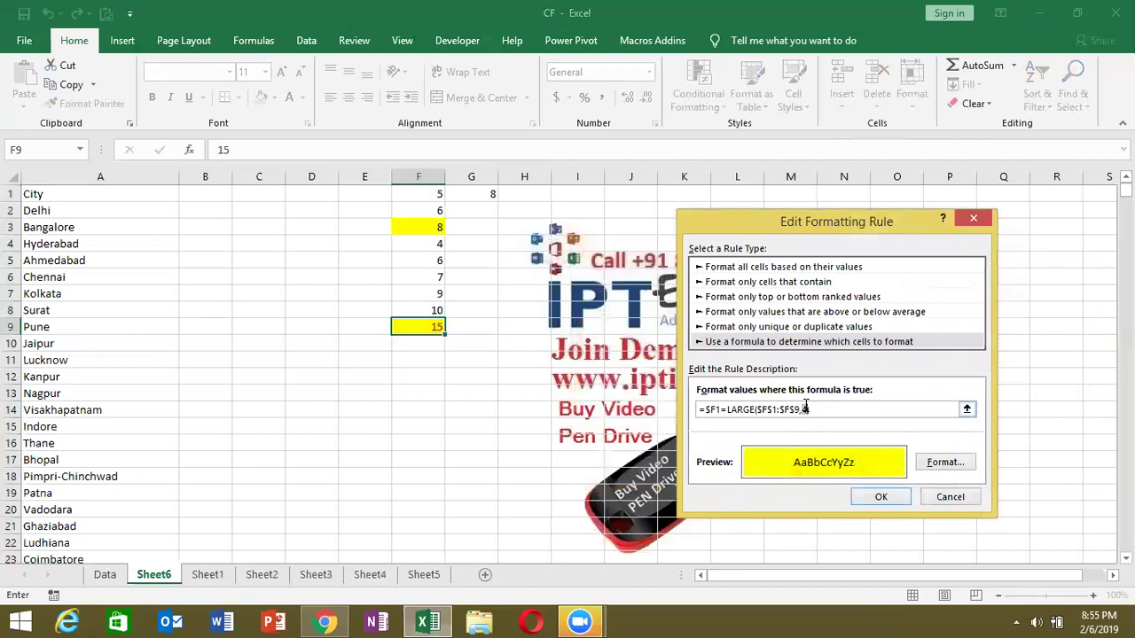
left_click(949, 497)
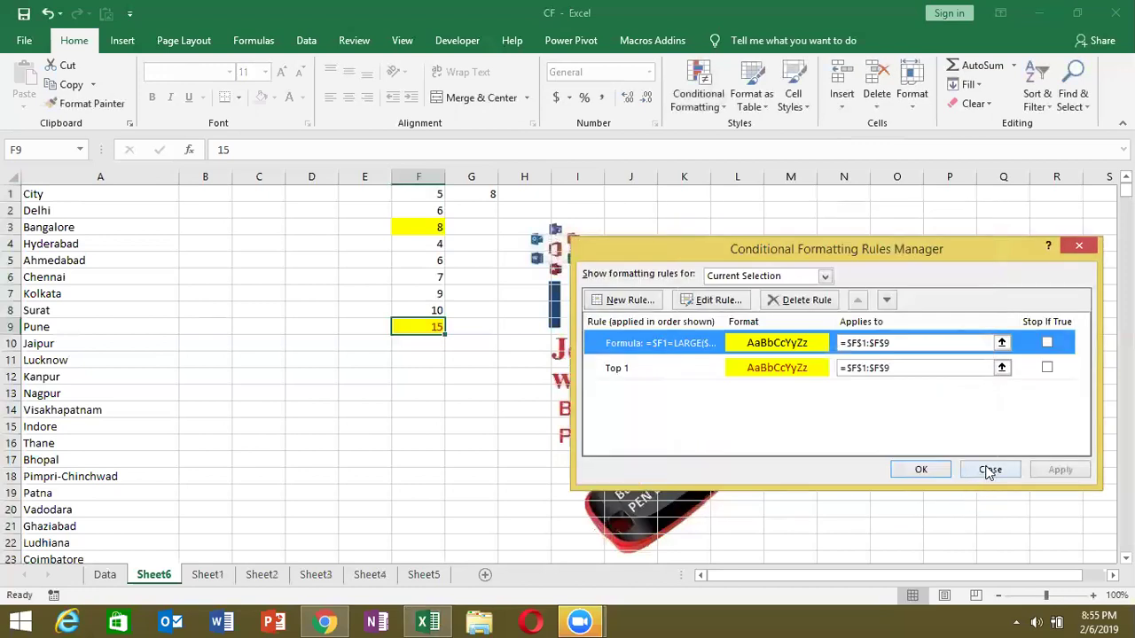
left_click(989, 472)
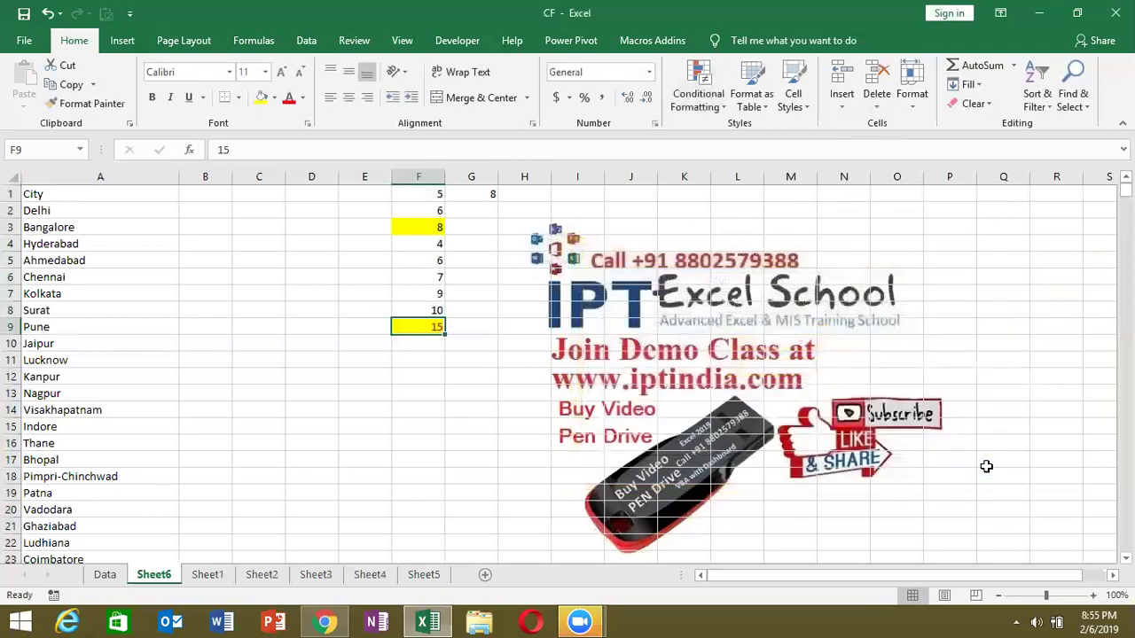
Browse the city names and glance at the Data sheet before returning to Sheet6.
left_click(134, 310)
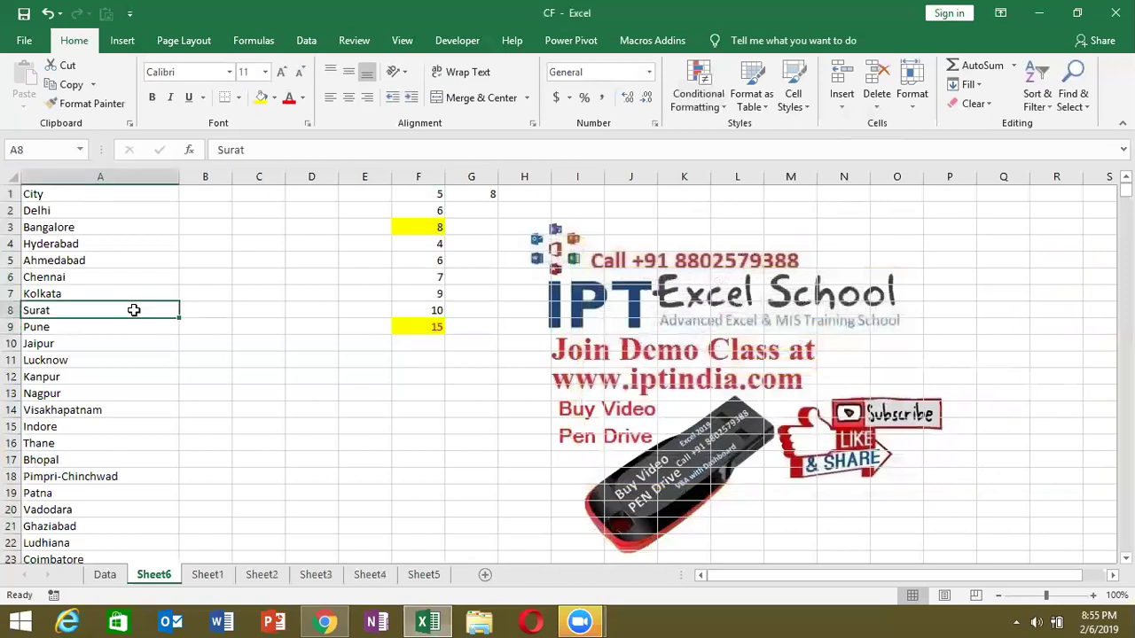
left_click(130, 279)
left_click(130, 258)
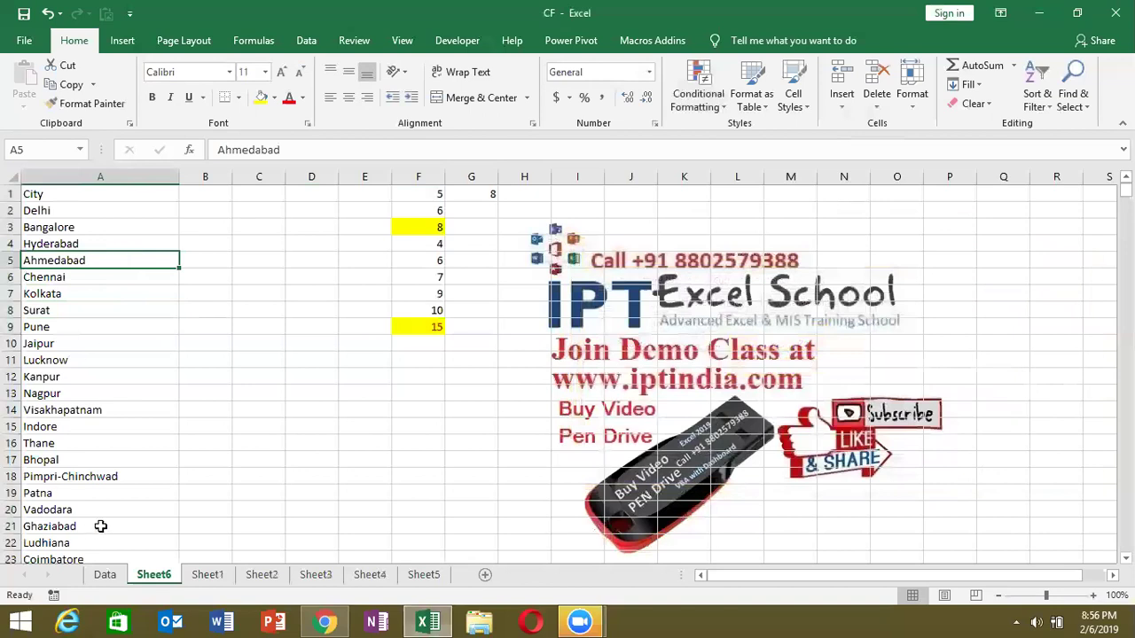
left_click(105, 575)
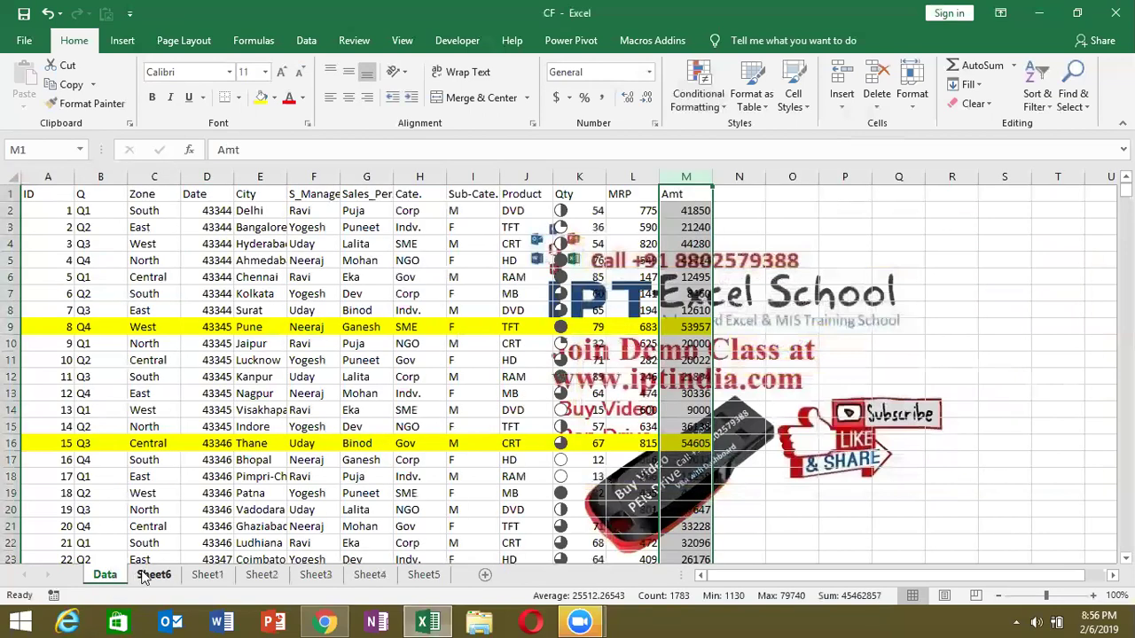
left_click(315, 280)
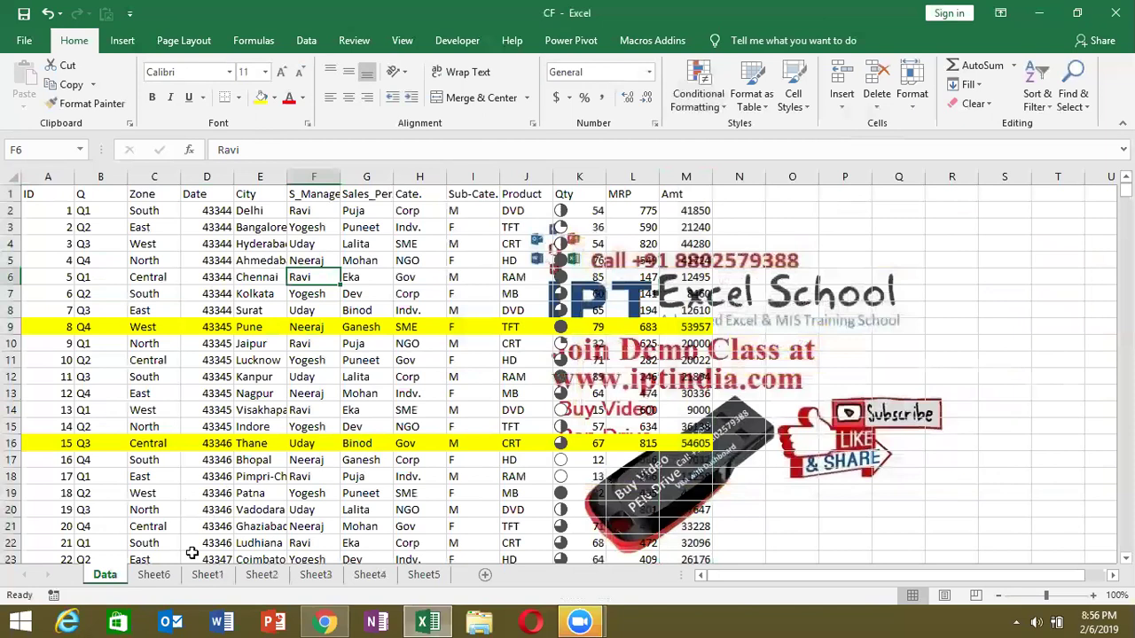
left_click(153, 574)
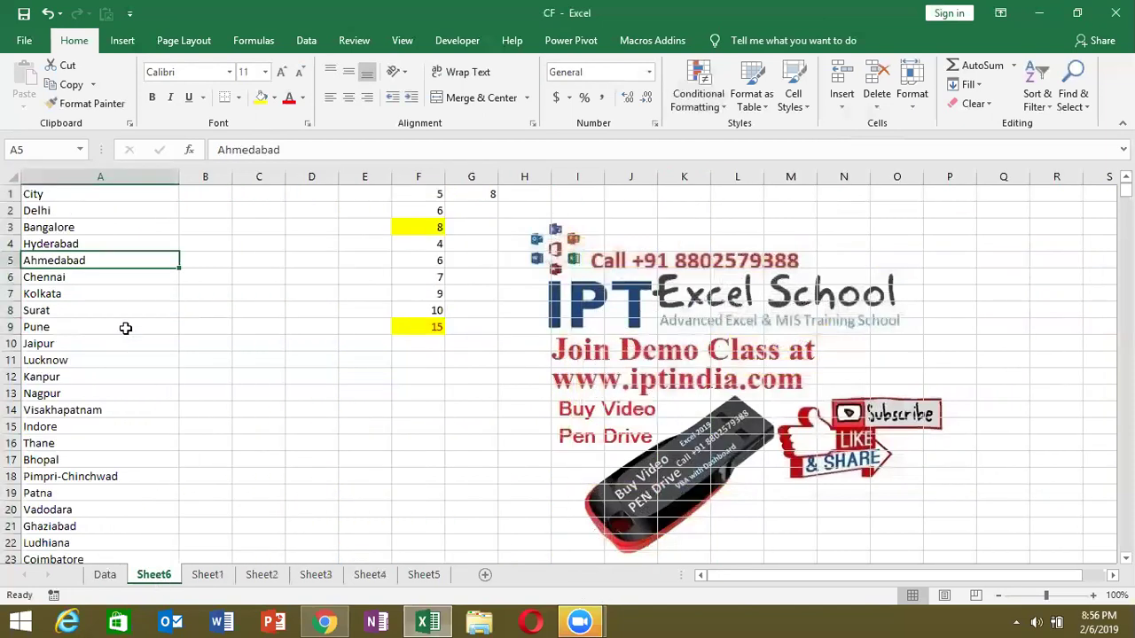
Move through the city list from Pune to Delhi, then select all of column A.
left_click(124, 327)
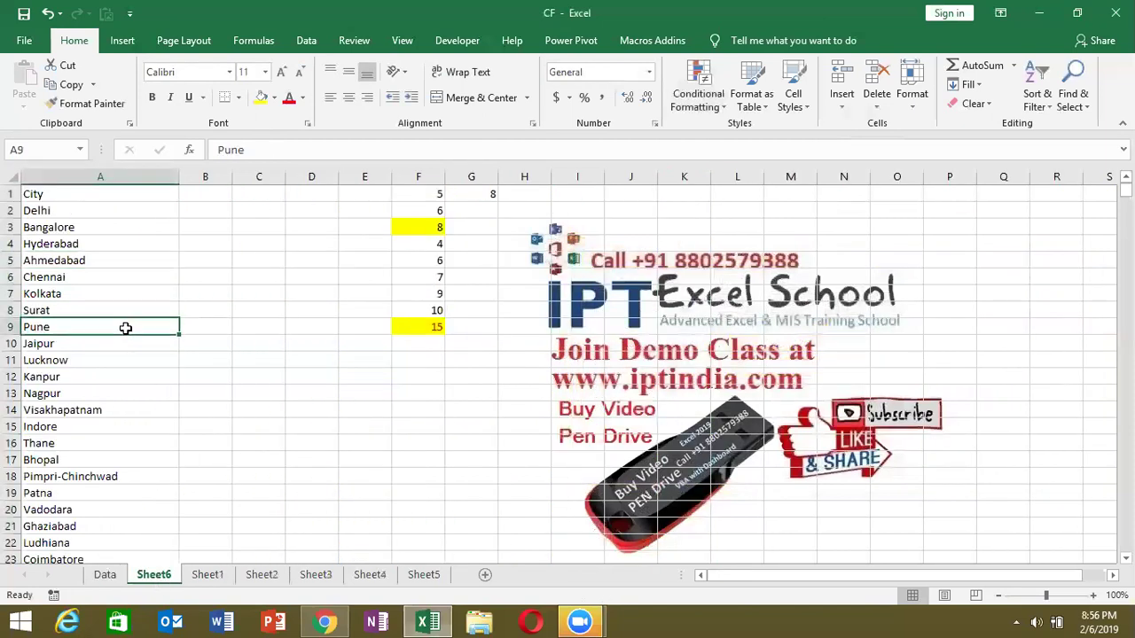
left_click(102, 211)
key("Down")
key("Down")
key("Down")
key("Down")
key("Down")
key("Down")
key("Down")
key("Down")
key("Down")
key("Down")
key("Down")
key("Down")
key("Down")
key("Up")
key("Up")
key("Up")
key("Up")
key("Up")
key("Up")
key("Up")
key("Up")
key("Up")
key("Up")
key("Up")
key("Up")
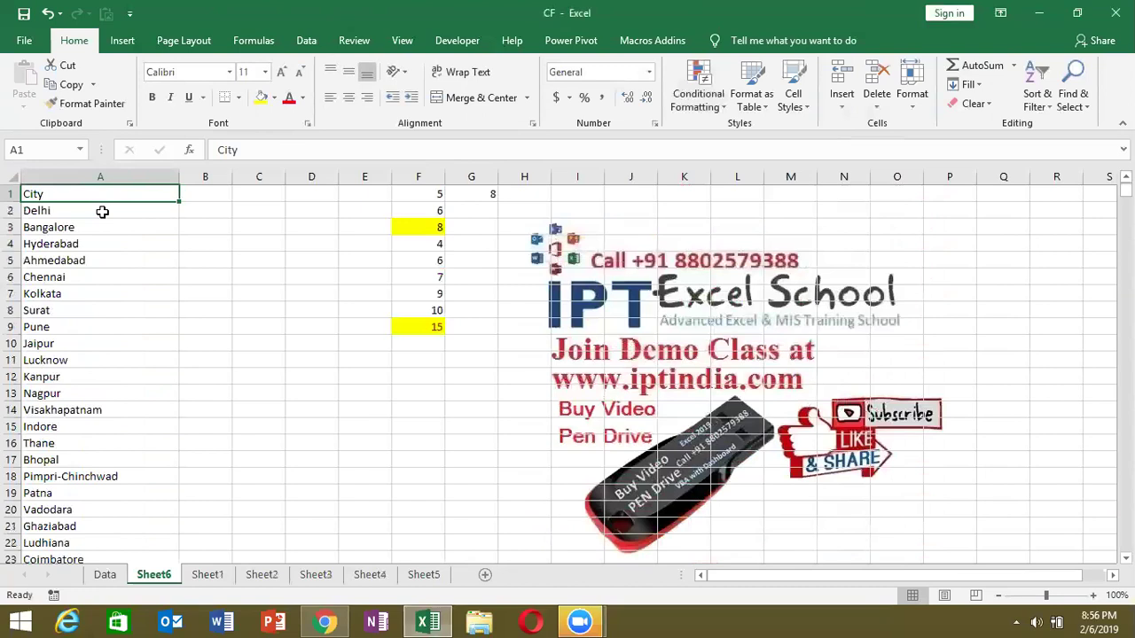
left_click(100, 176)
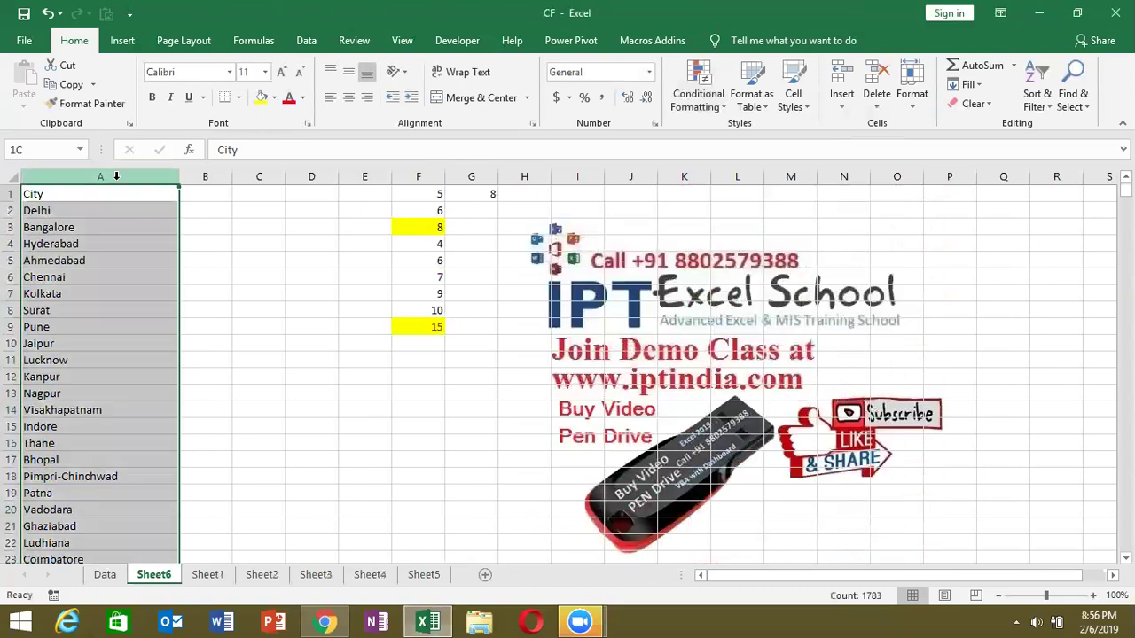
Highlight duplicate cities with Light Red Fill and Dark Red Text, and add a filter at A1.
left_click(682, 104)
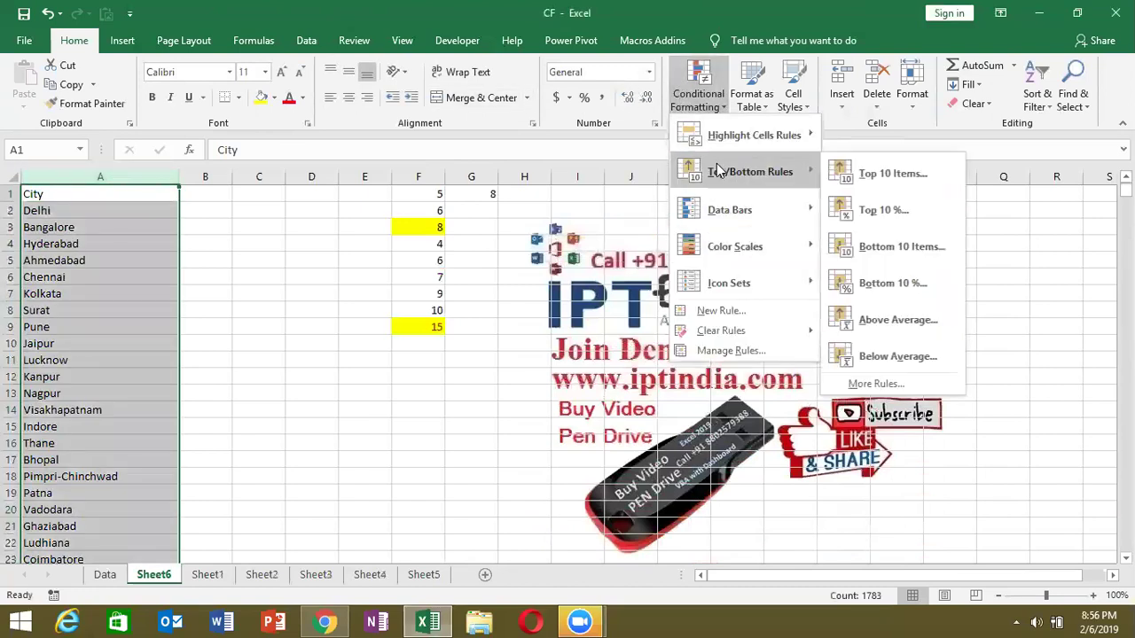
mouse_move(754, 136)
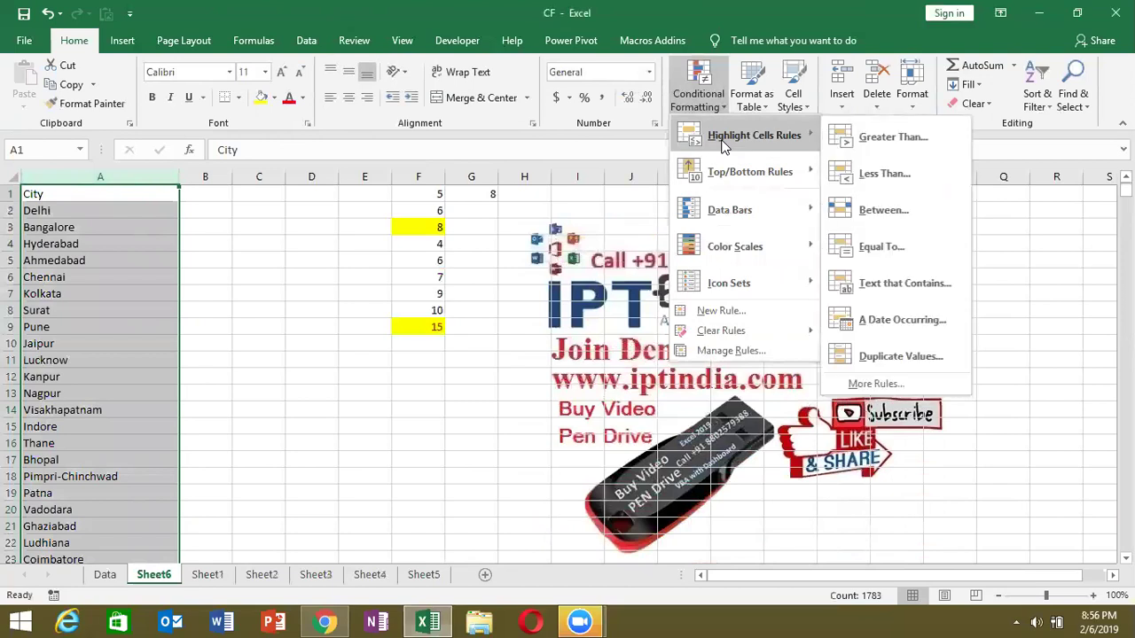
left_click(895, 357)
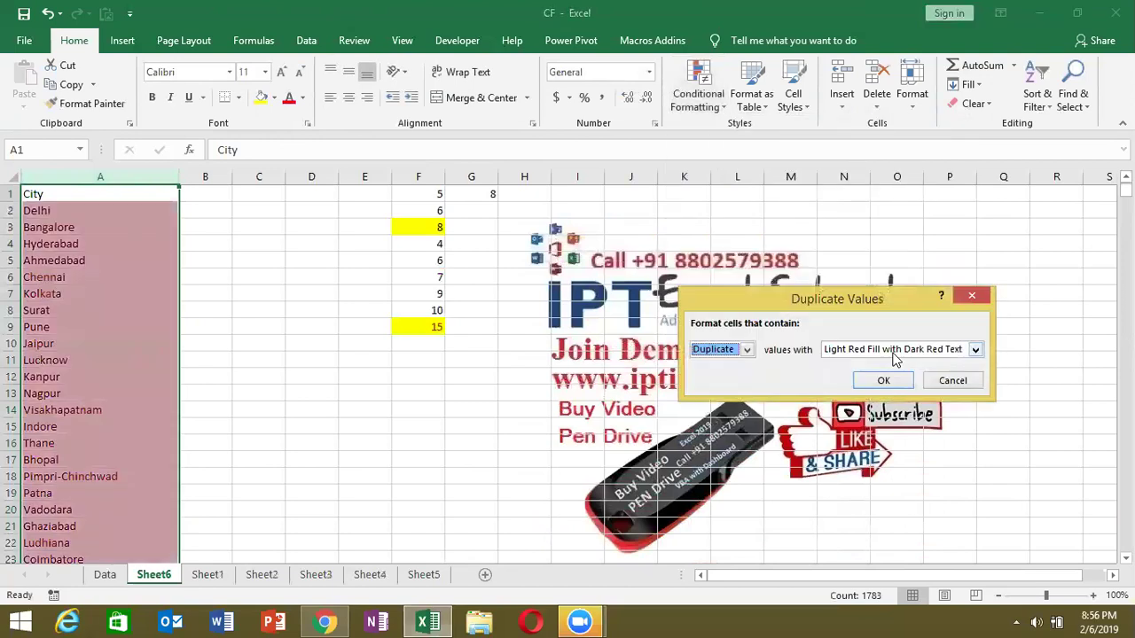
left_click(897, 381)
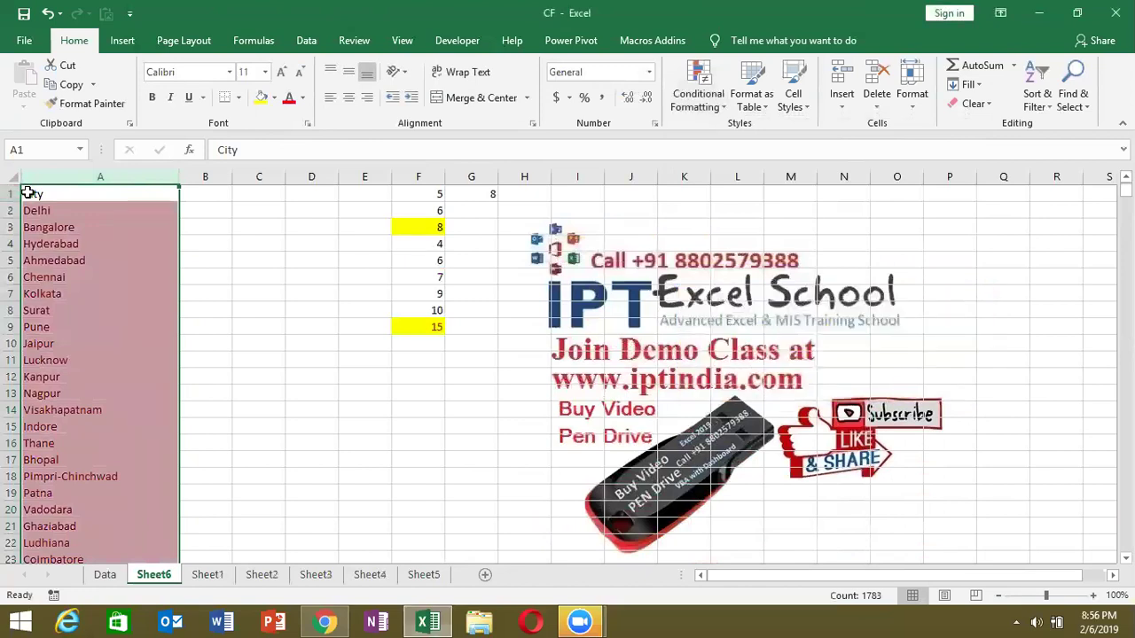
left_click(28, 192)
key("ctrl+shift+l")
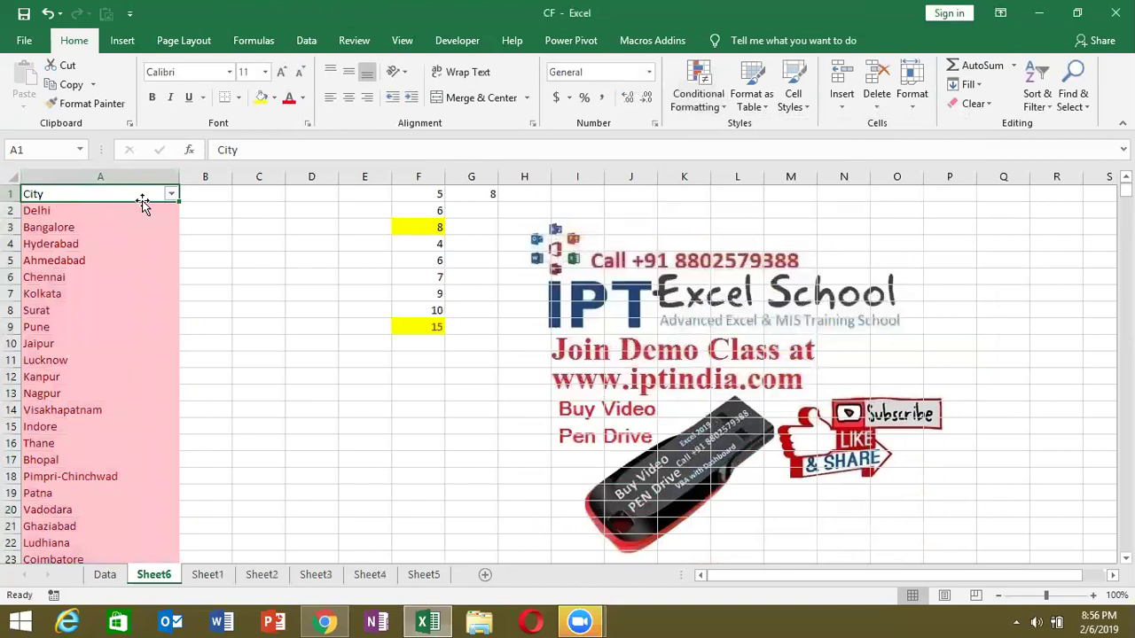
Filter City to entries matching 'delhi' (Delhi, New Delhi) and select several filtered cells.
left_click(172, 195)
left_click(60, 355)
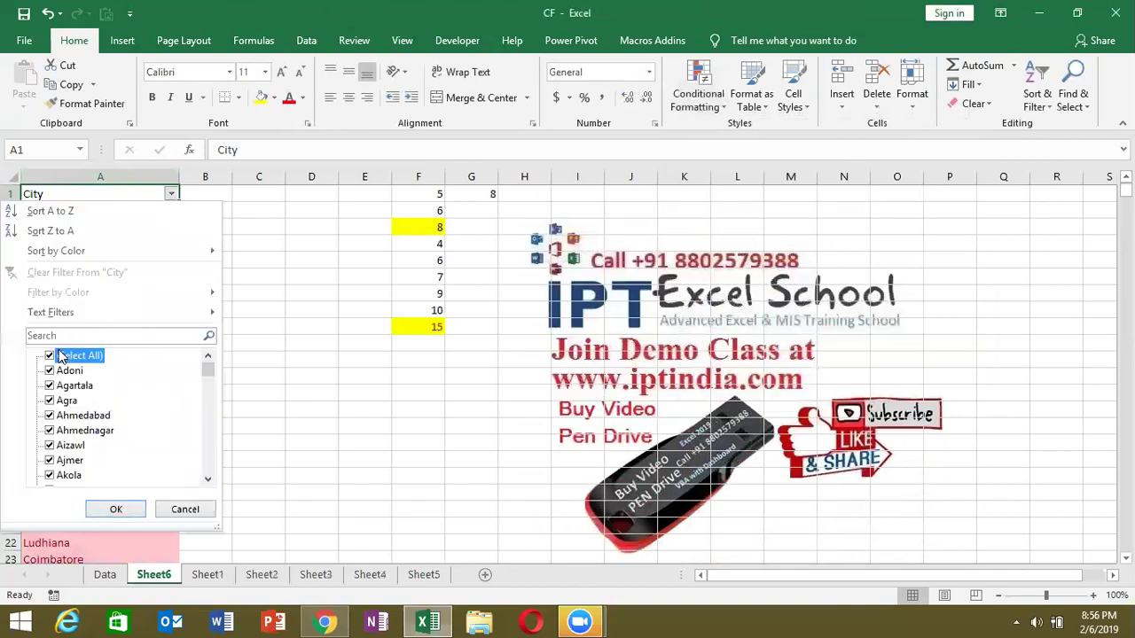
left_click(112, 338)
type("delhi")
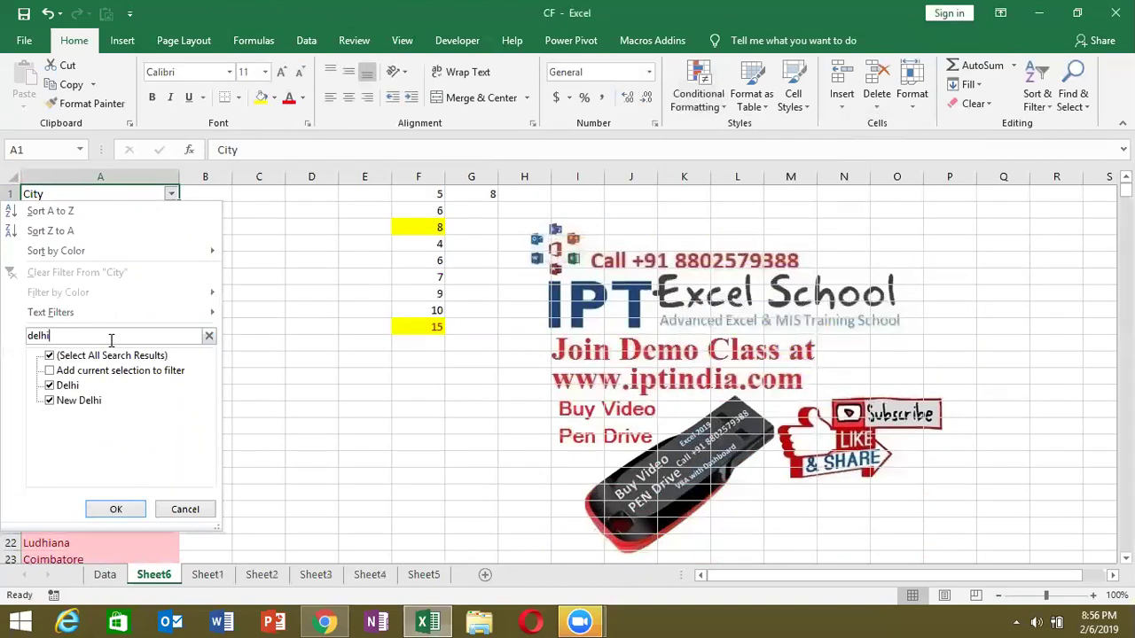
left_click(116, 510)
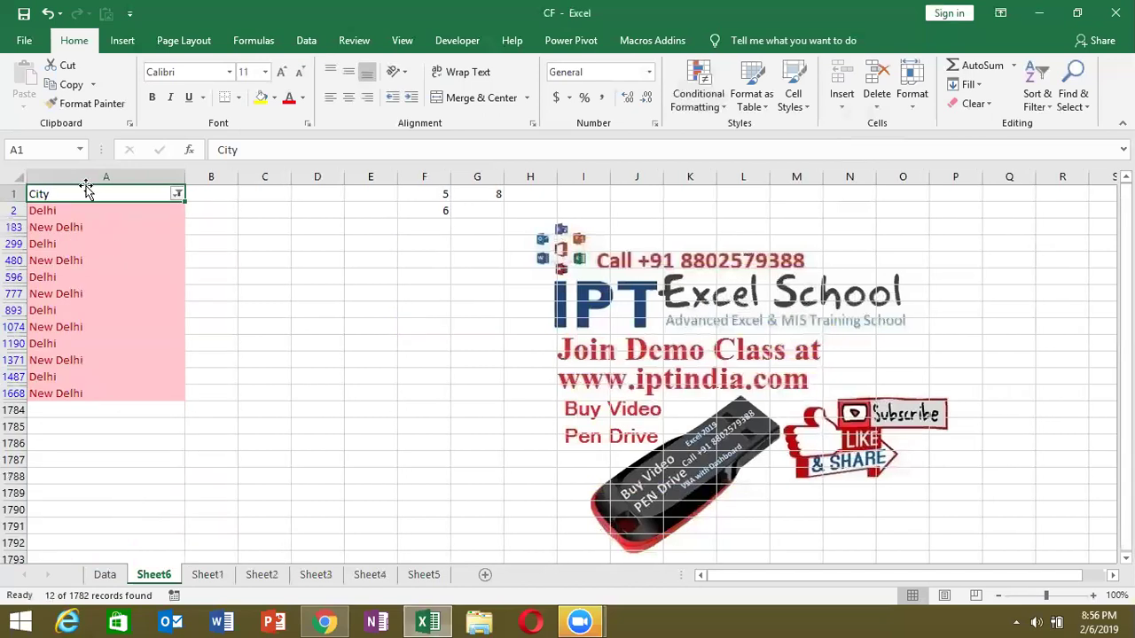
left_click(62, 211)
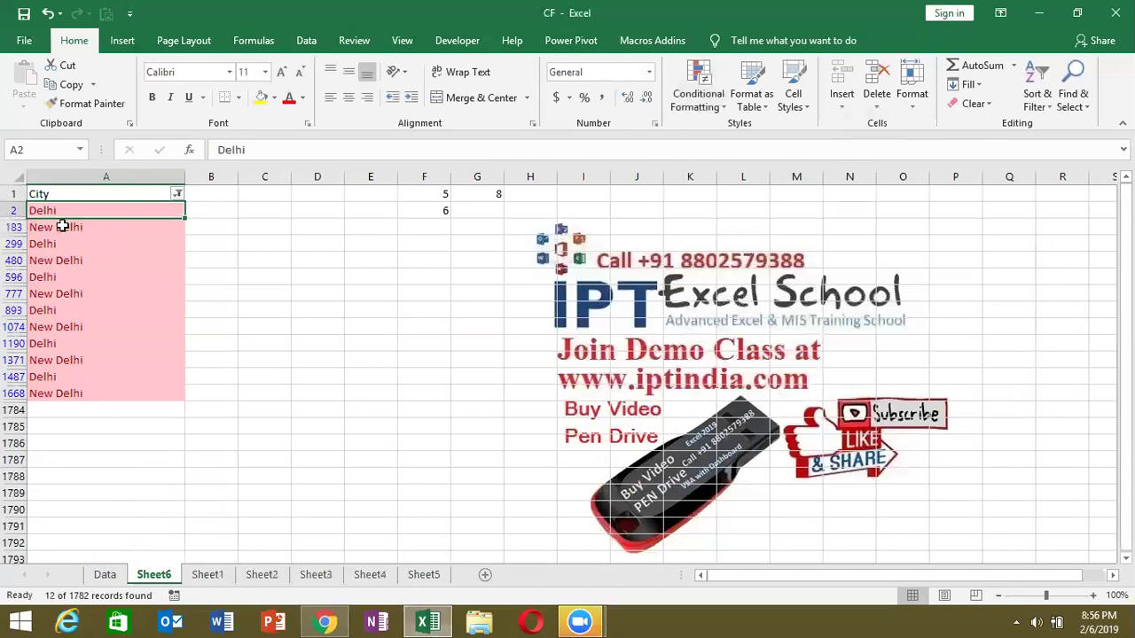
left_click(61, 228)
left_click_drag(55, 211, 60, 387)
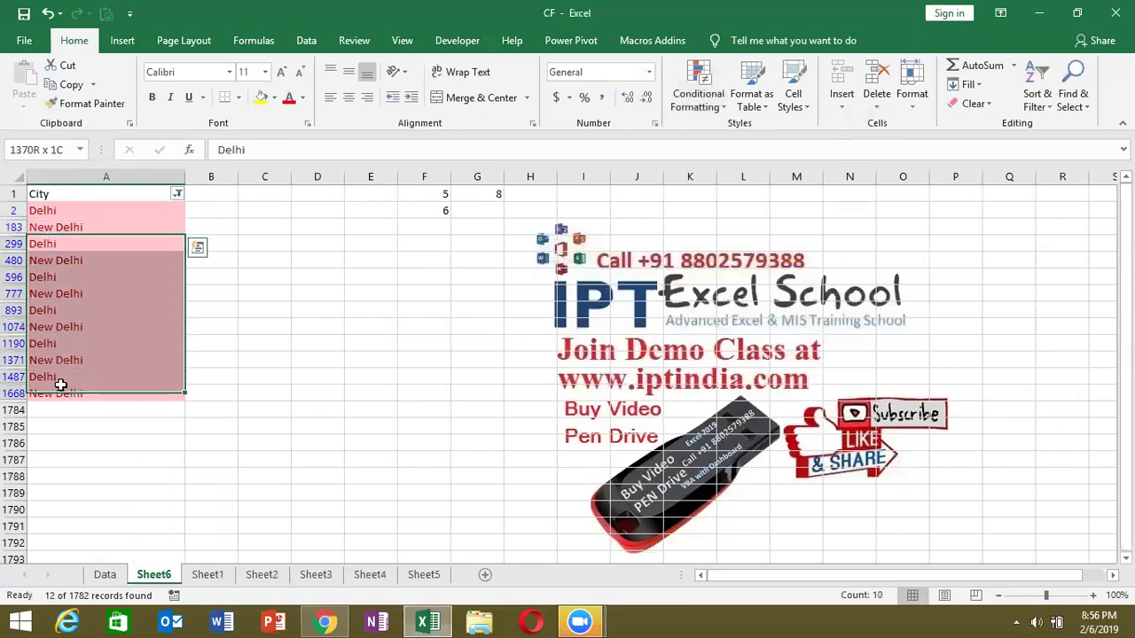
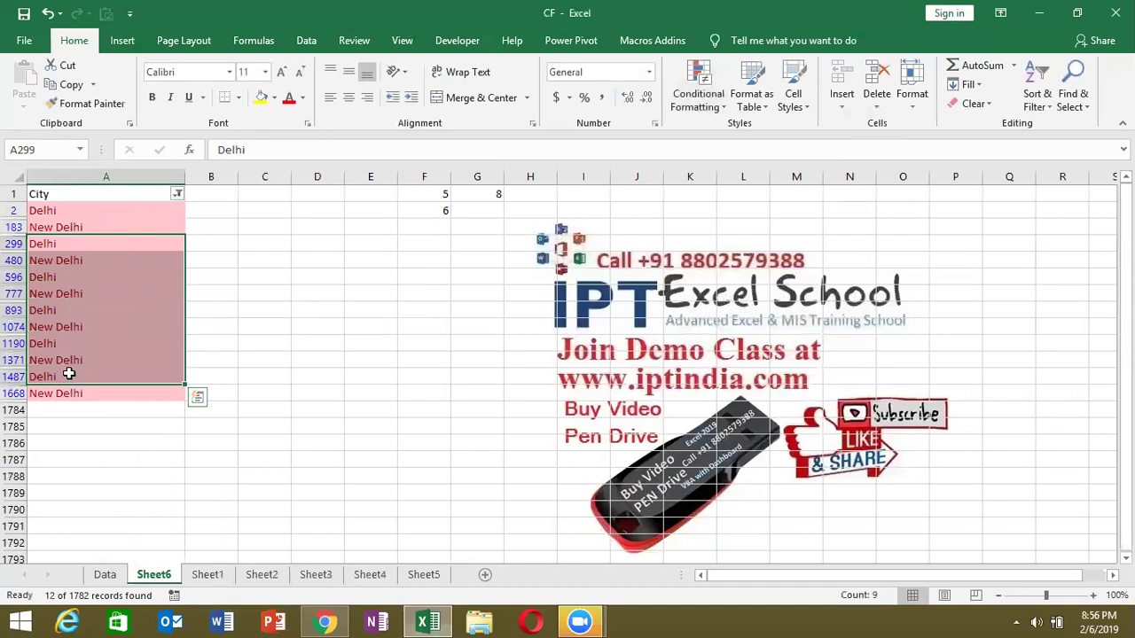
Deselect the filtered Delhi / New Delhi city rows on Sheet6.
left_click(215, 308)
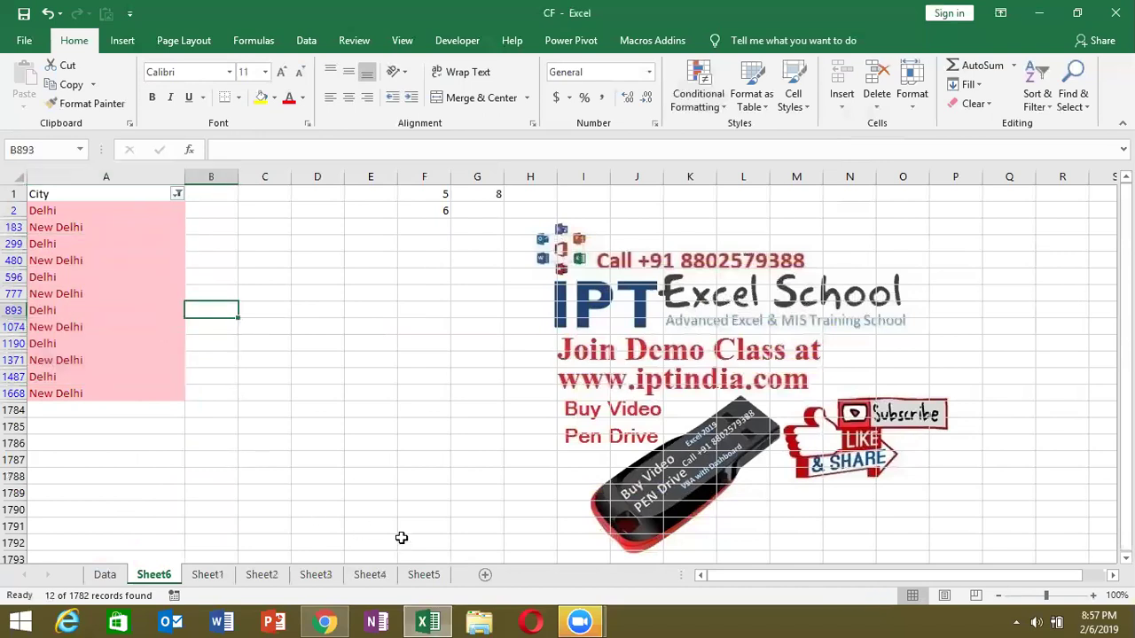
Add a new worksheet and enter the header Name in A1 and Sujeet in A2.
left_click(485, 575)
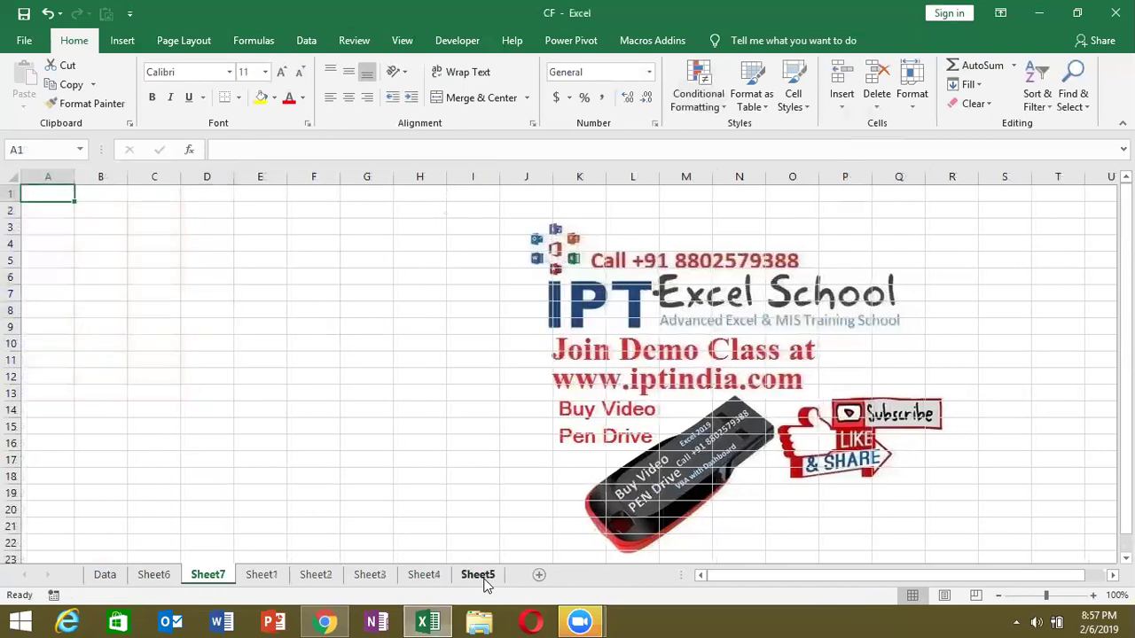
type("Name")
key("Return")
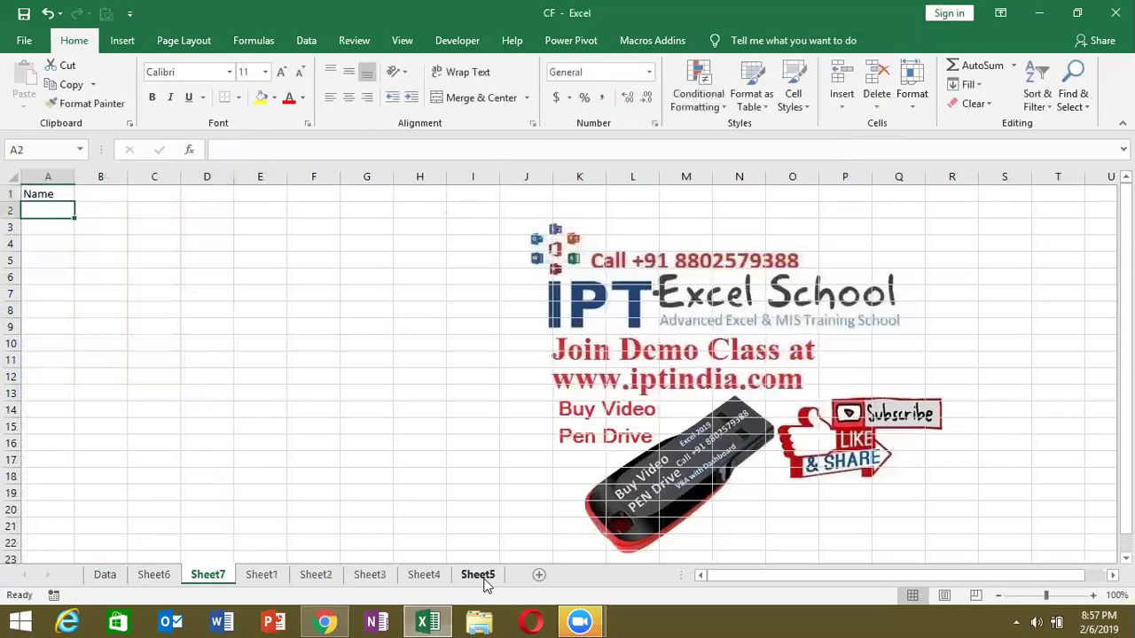
type("Sujeet")
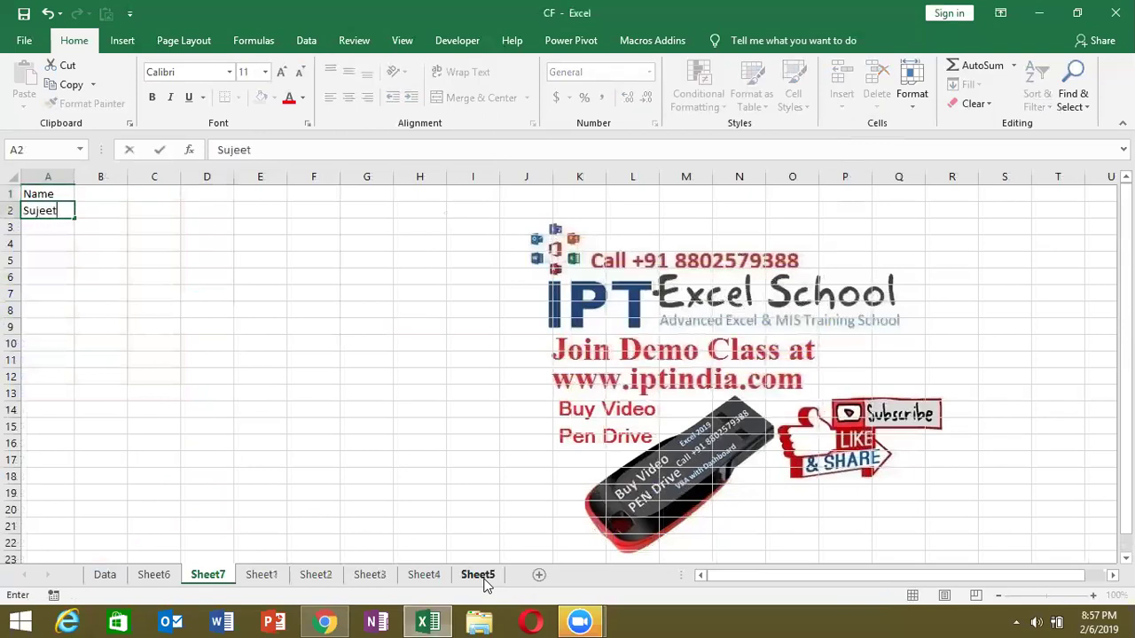
key("Return")
key("Return")
key("Return")
Enter a second Sujeet in A5, then try Duplicate Values highlighting on column A and cancel it.
type("Sujeet")
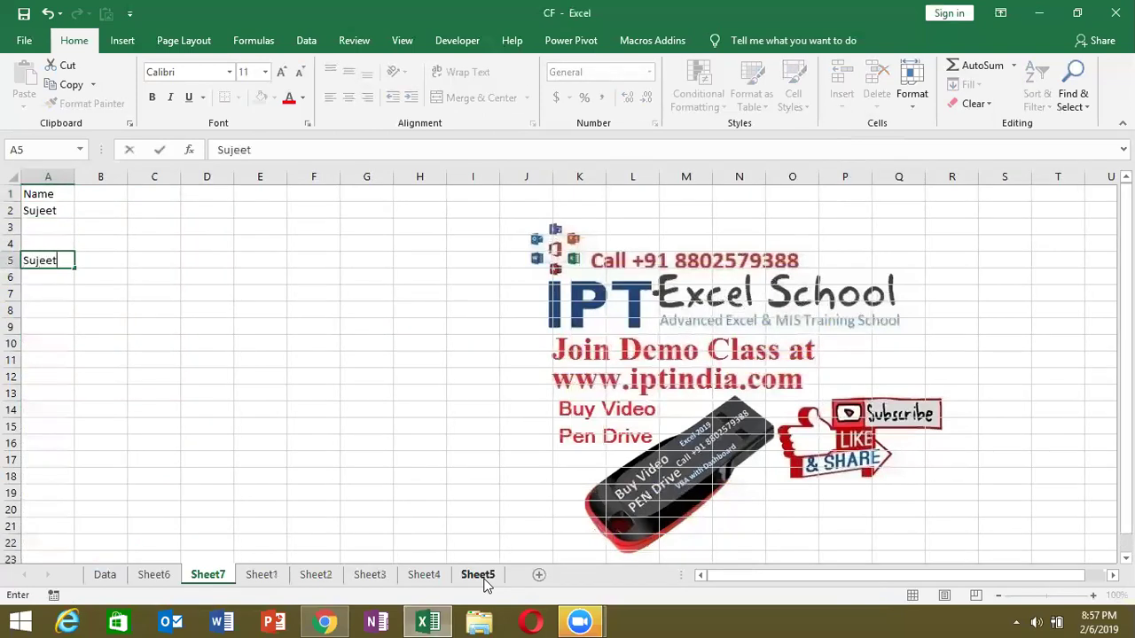
key("Return")
key("Up")
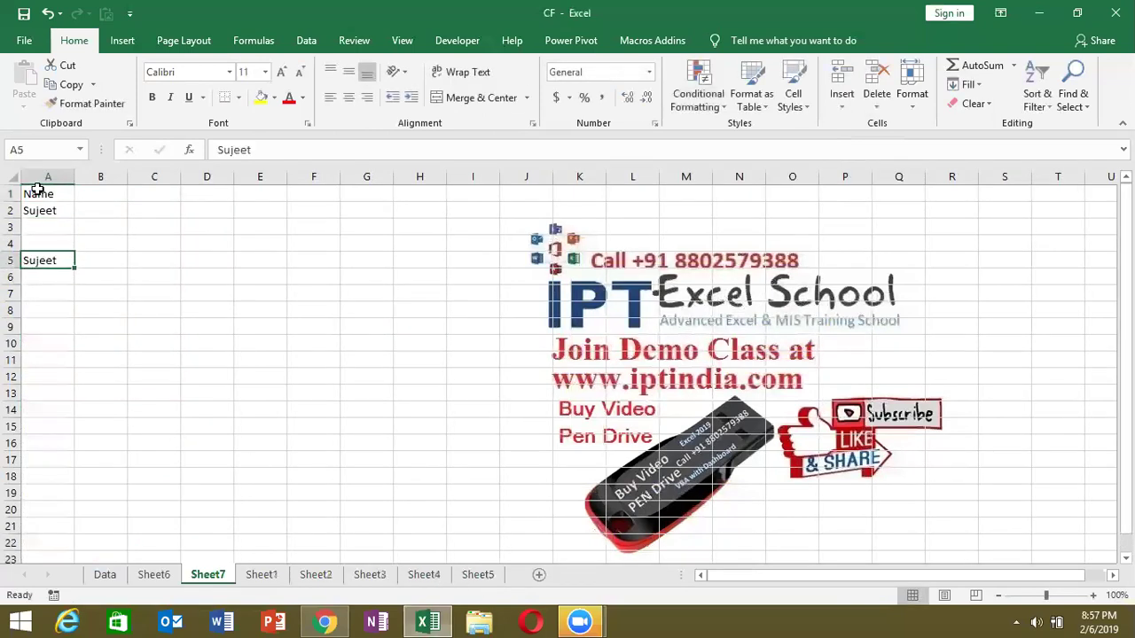
left_click(44, 177)
left_click(683, 101)
mouse_move(752, 135)
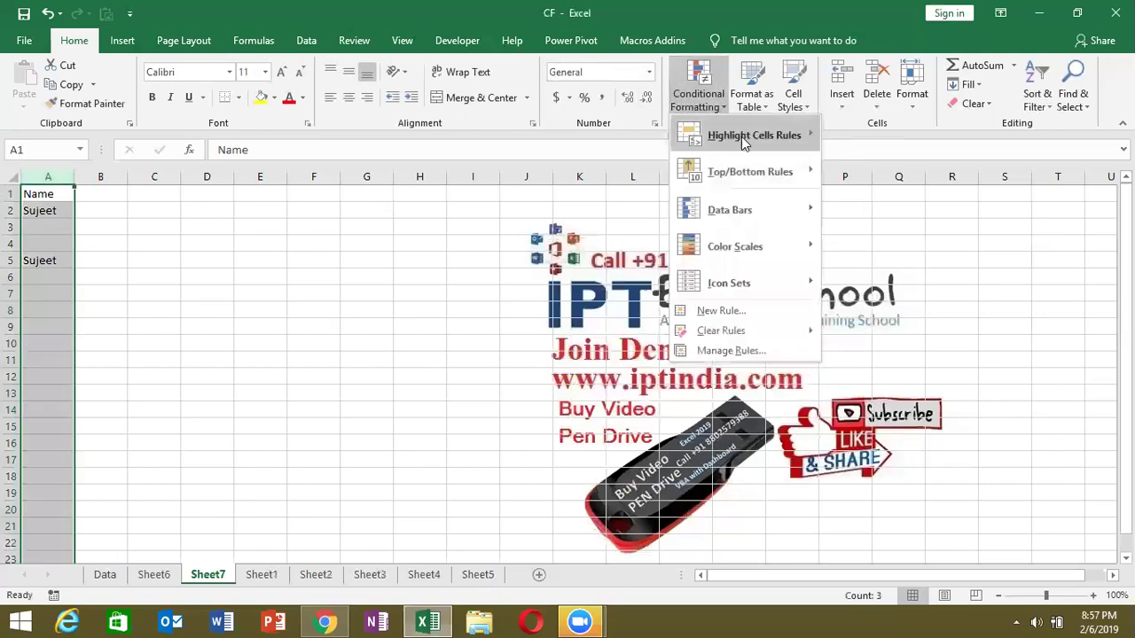
left_click(948, 359)
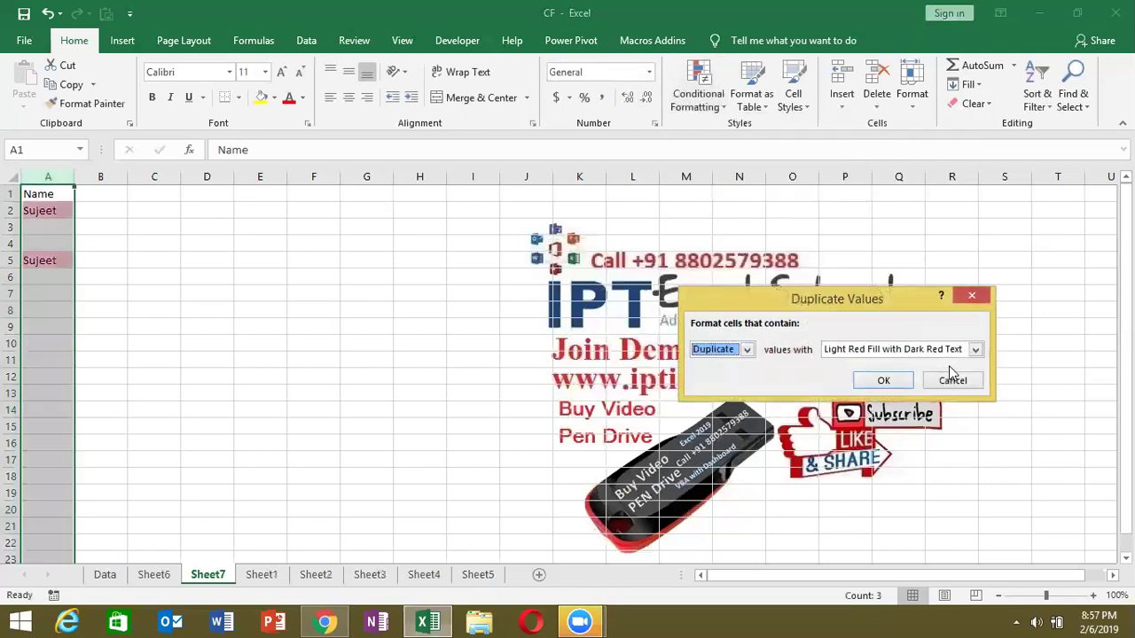
left_click(950, 376)
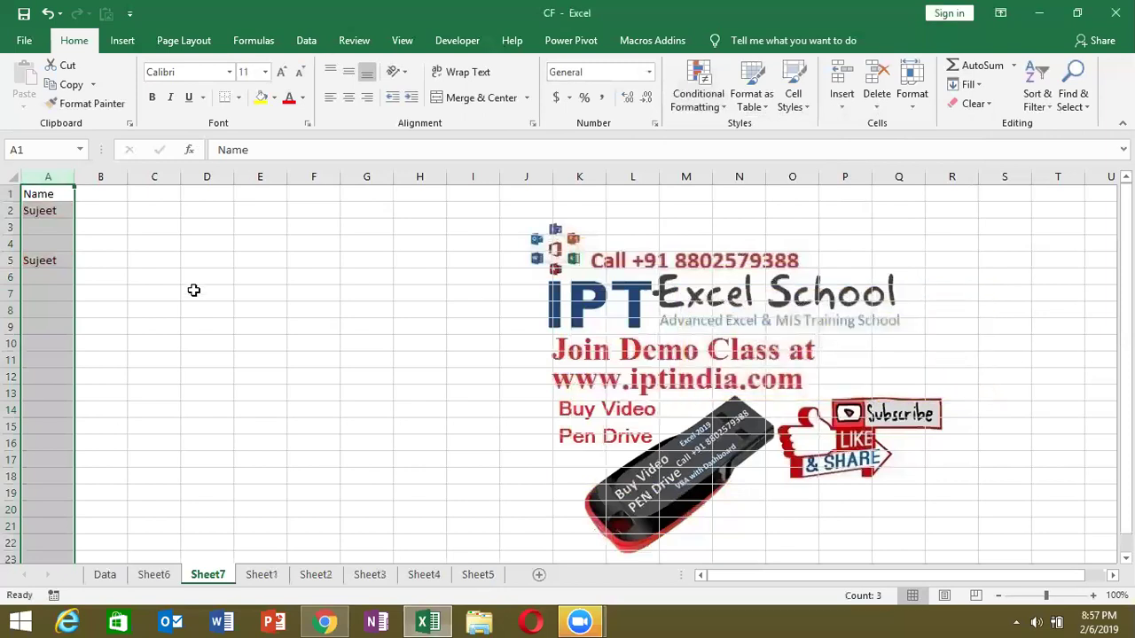
Fill cell A5 yellow by hand and compare it with the first Sujeet in A2.
left_click(66, 260)
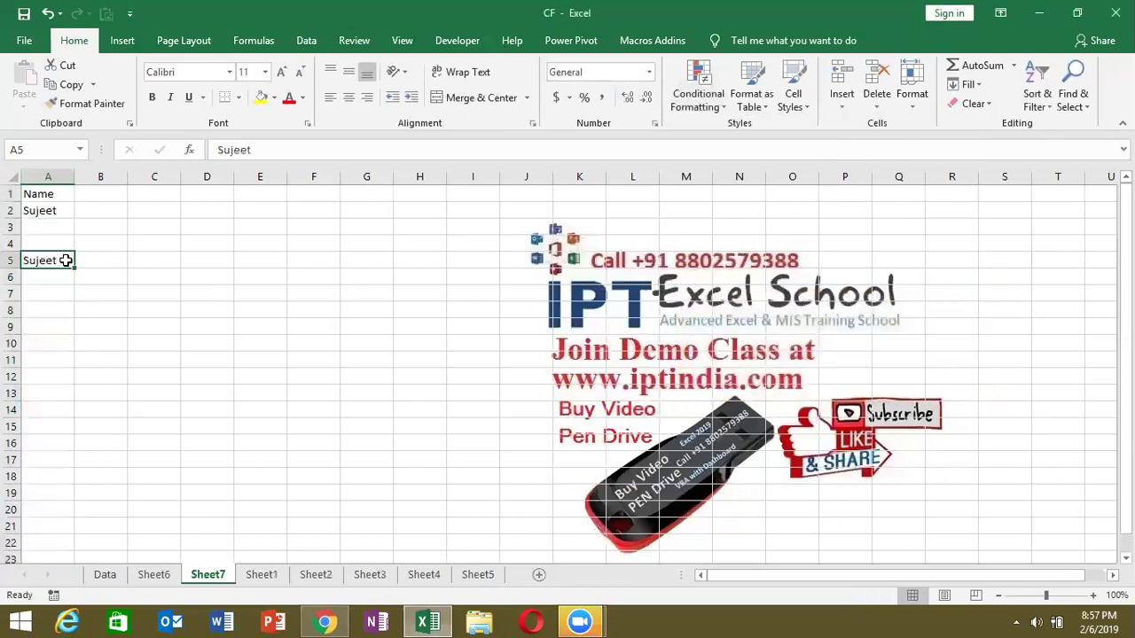
left_click(260, 97)
left_click(221, 279)
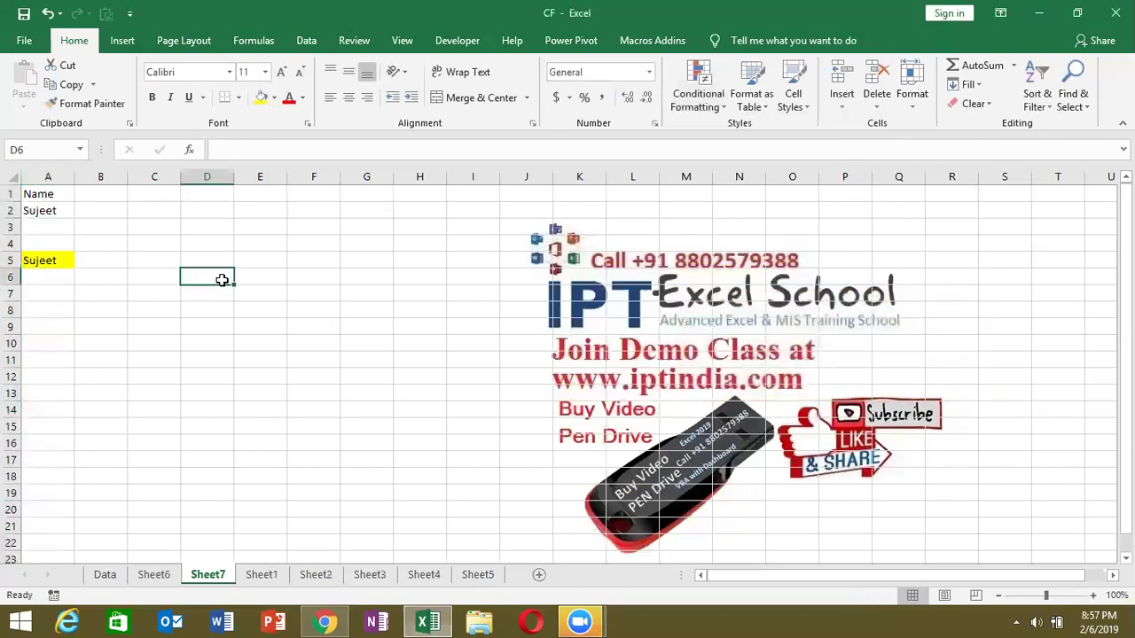
left_click(41, 257)
left_click(44, 211)
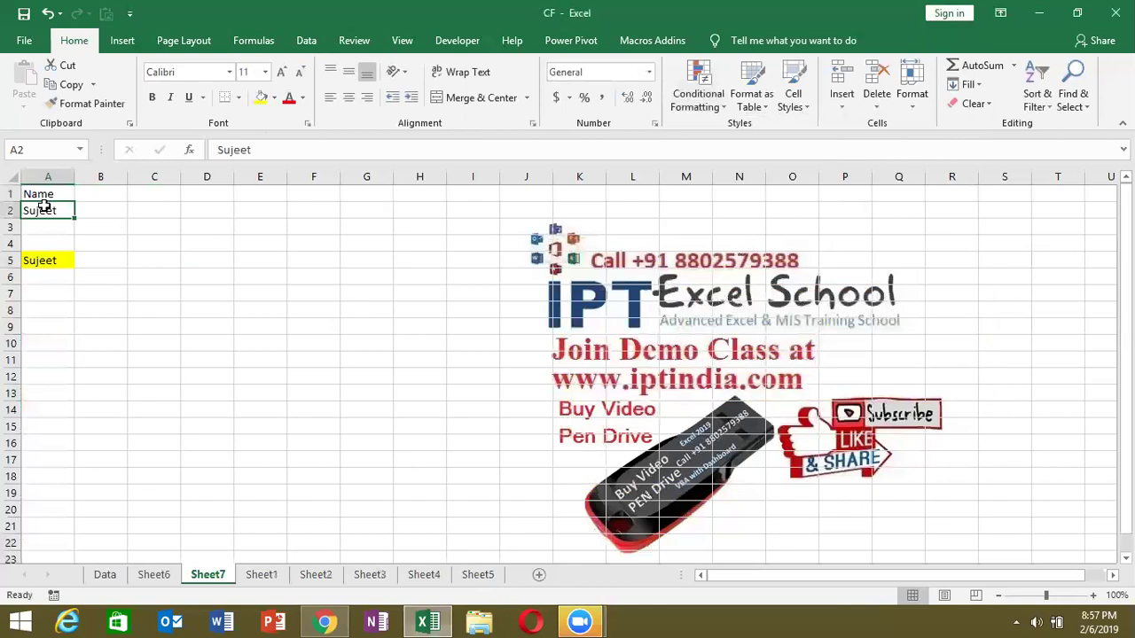
Undo the yellow fill on A5, clear its name, and return to A2.
left_click_drag(38, 242, 39, 260)
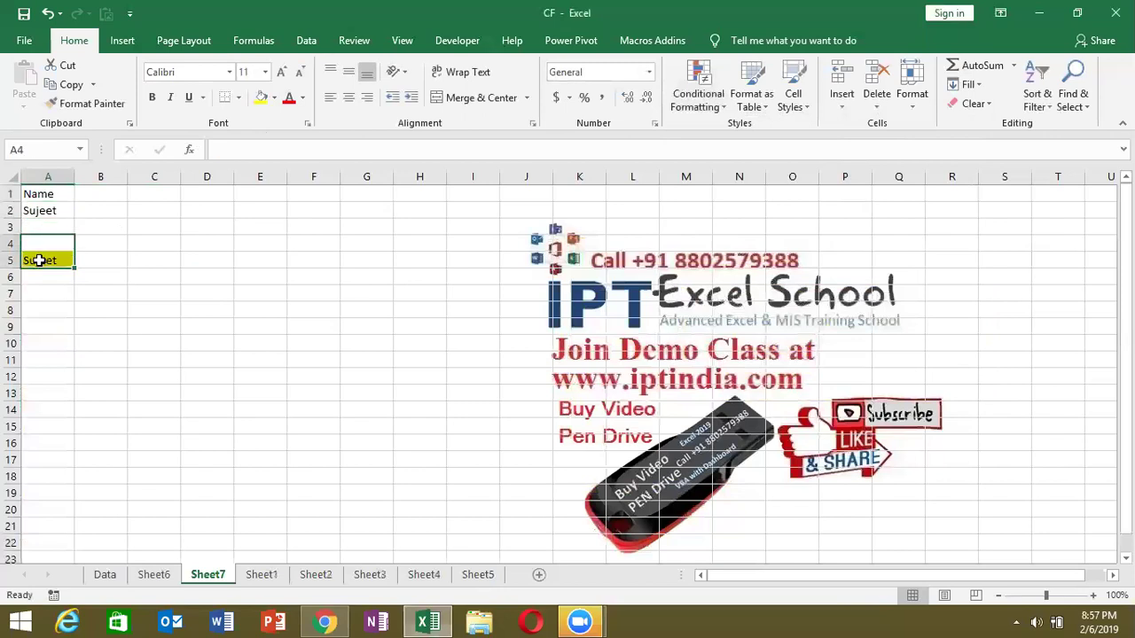
left_click(56, 260)
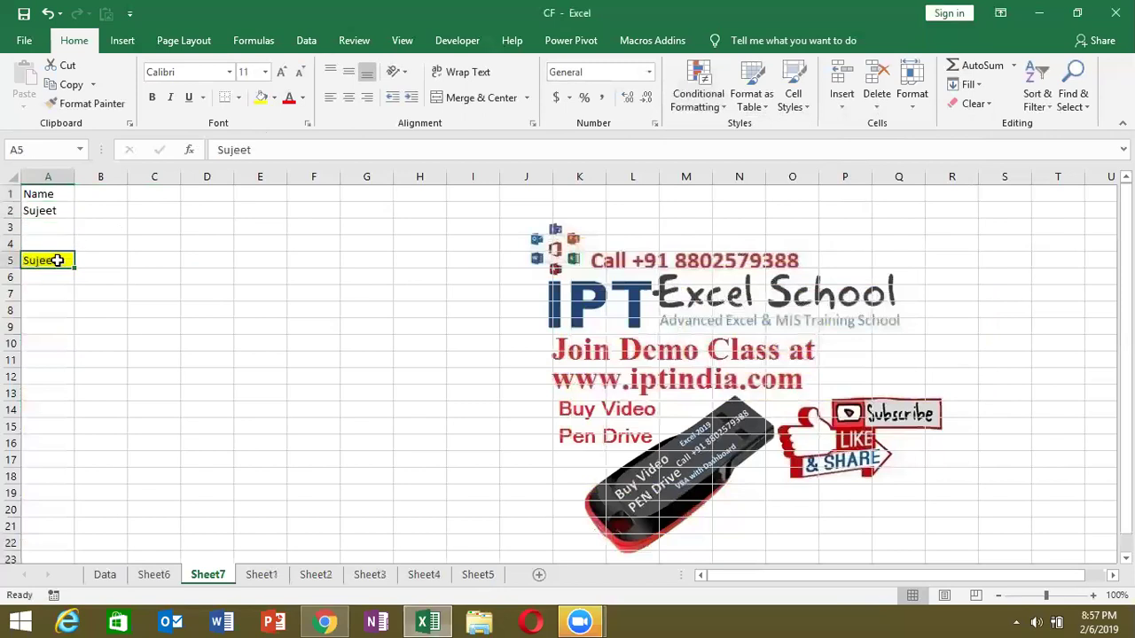
key("ctrl+z")
key("Delete")
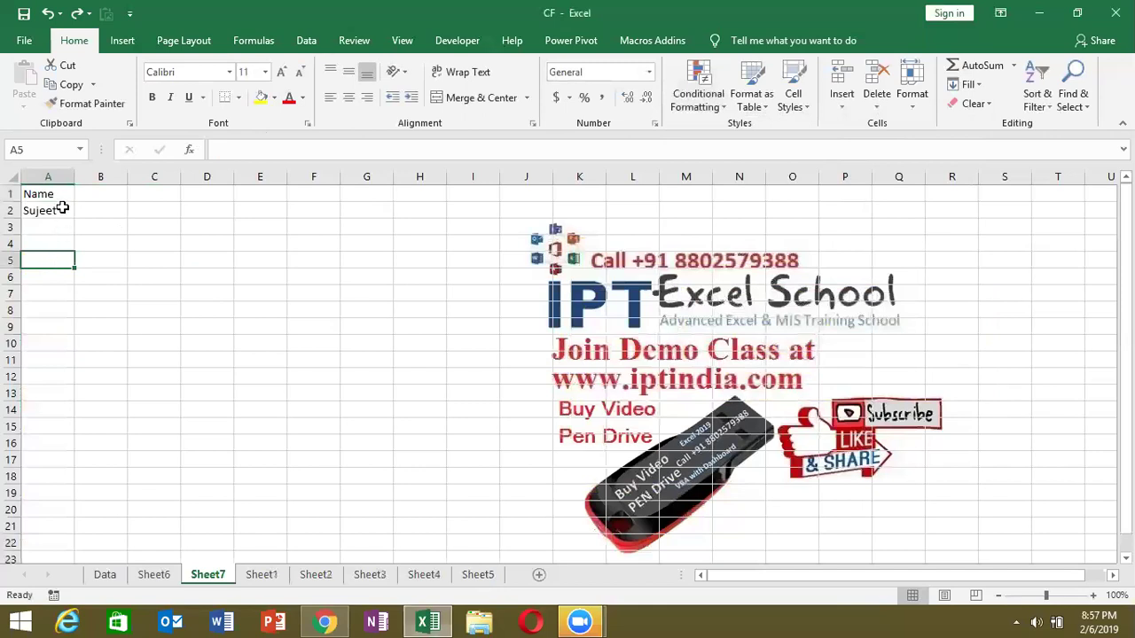
left_click(58, 211)
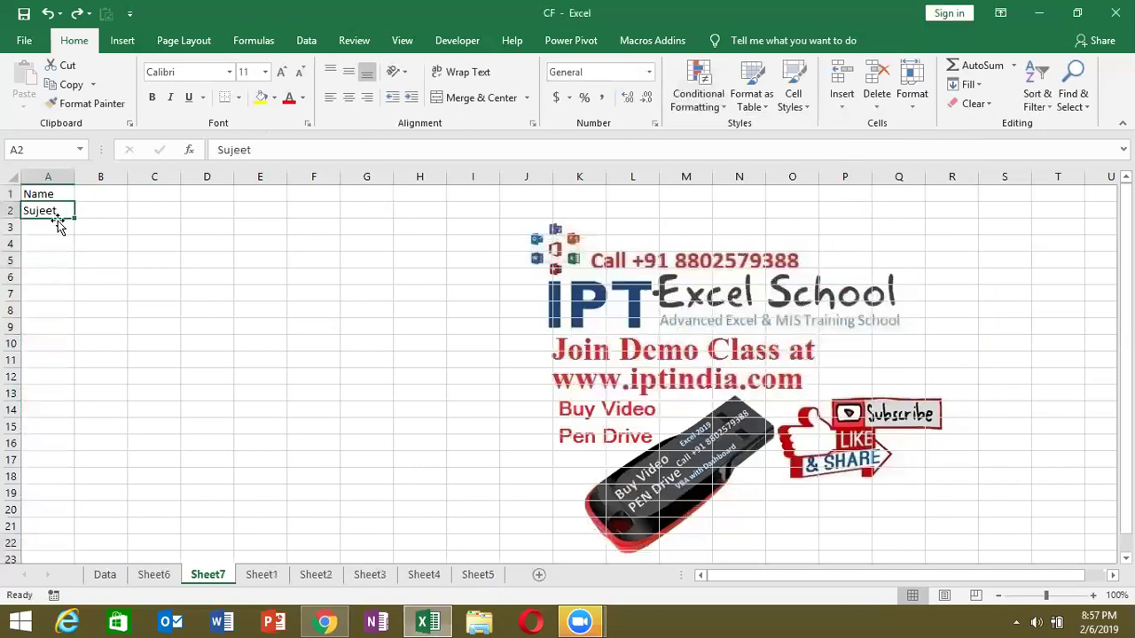
Enter Puja, Navin and Sujeet in cells A3, A4 and A5.
left_click(55, 226)
type("Puja")
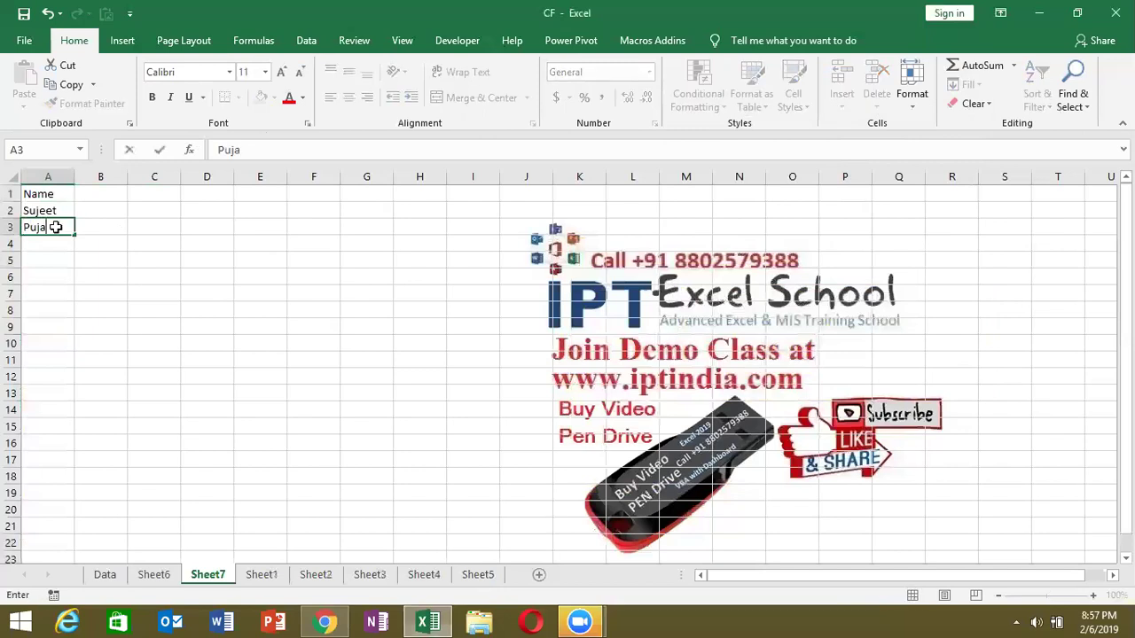
key("Return")
type("Navin")
key("Return")
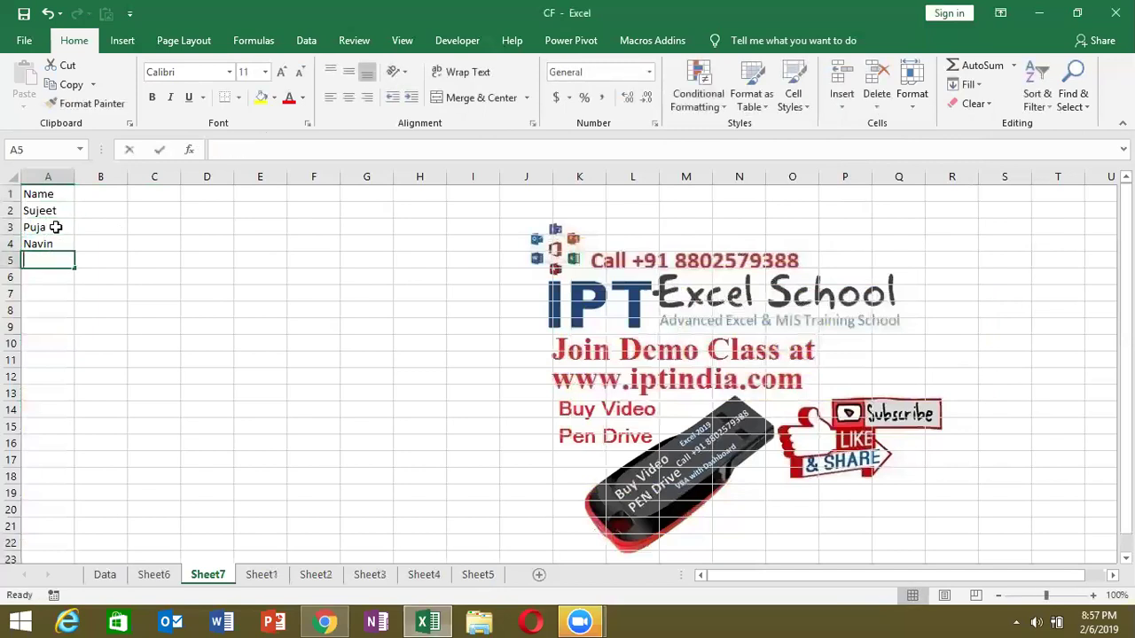
type("Sujeet")
key("ctrl+Return")
Test a yellow fill on the repeated Sujeet in A5, then undo it and select B2.
left_click(55, 211)
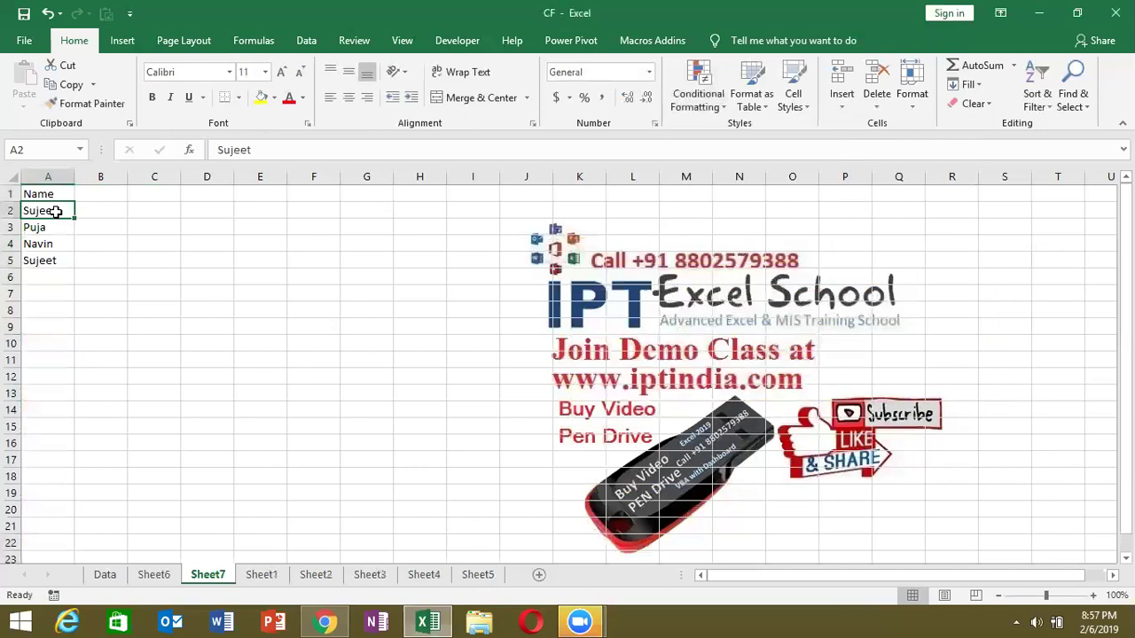
left_click(50, 259)
left_click(257, 101)
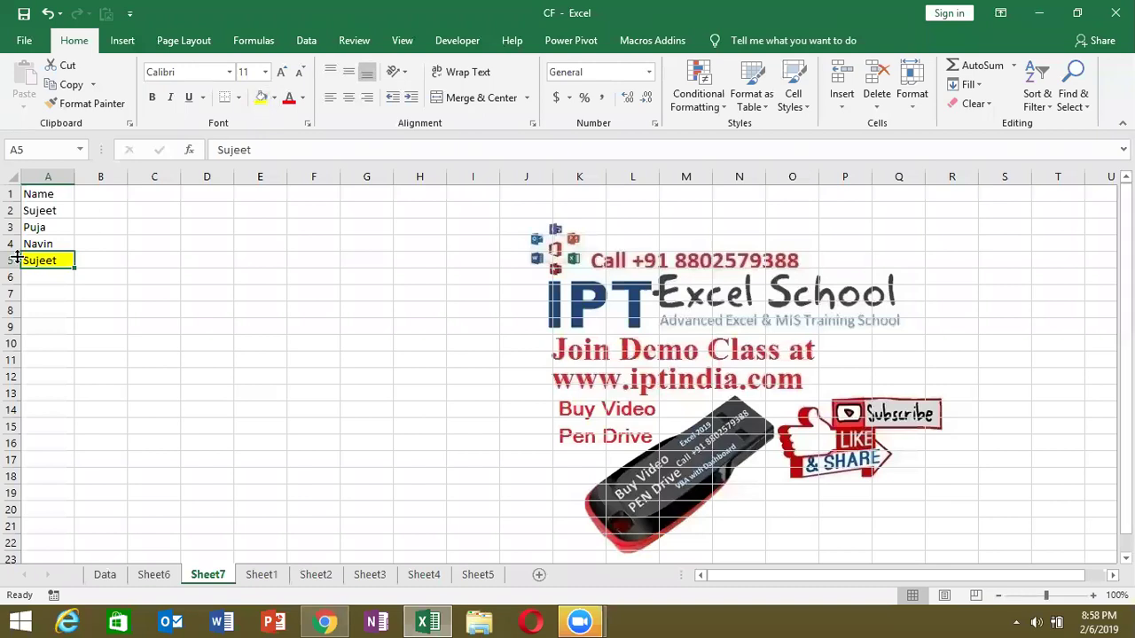
left_click(87, 212)
left_click(68, 214)
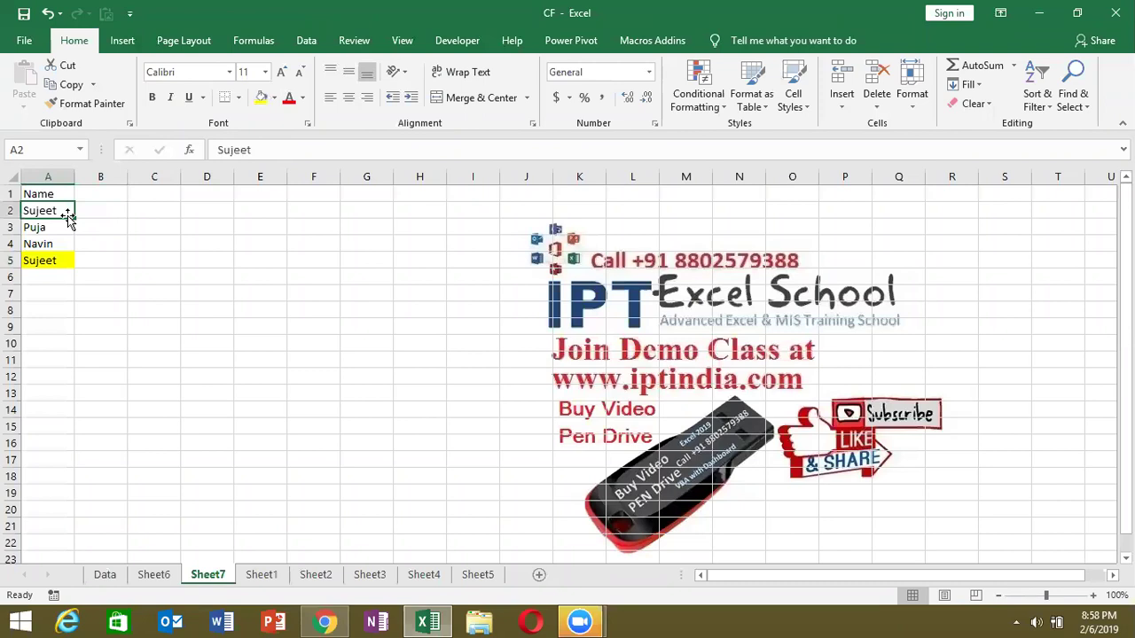
left_click_drag(51, 260, 53, 324)
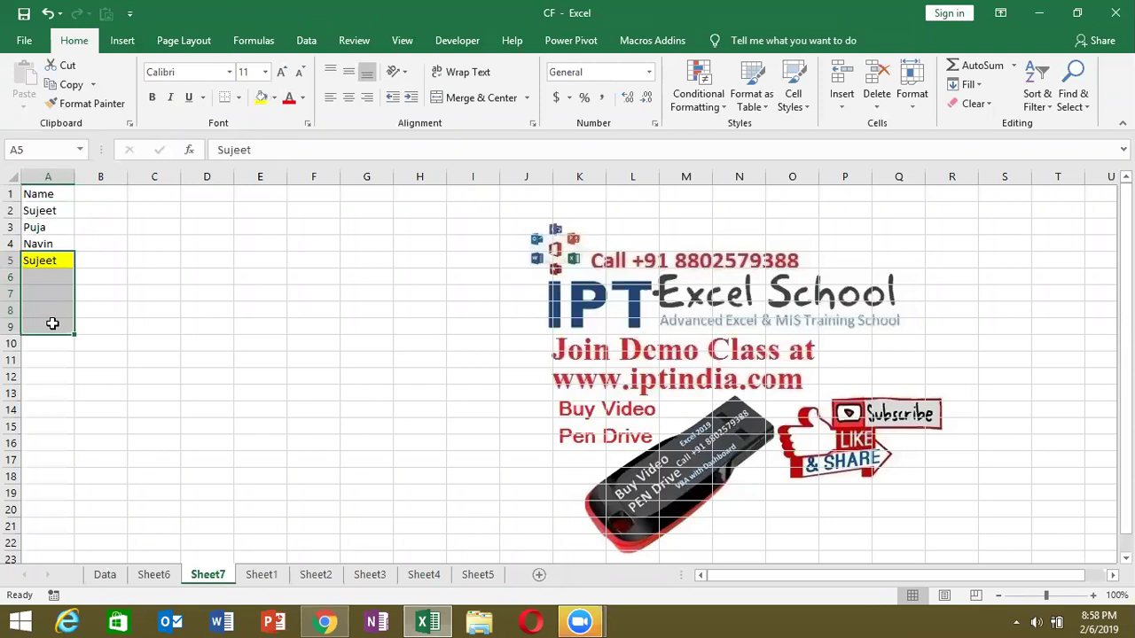
key("ctrl+z")
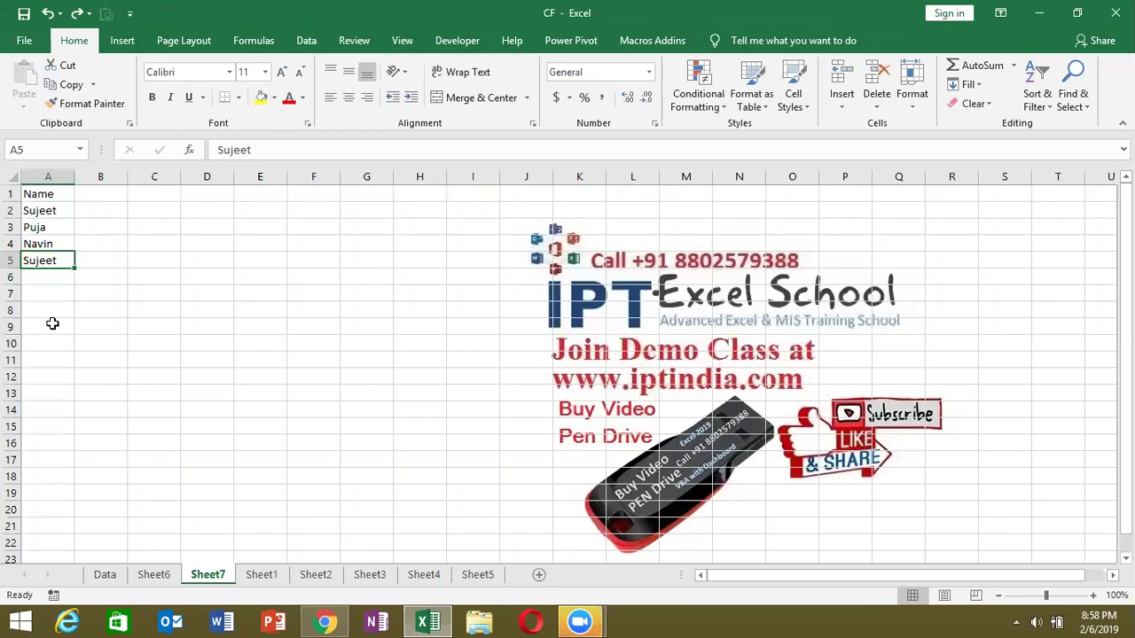
left_click(110, 204)
Enter =COUNTIF(A:A,A2) in B2 and fill it down to B5.
type("=cou")
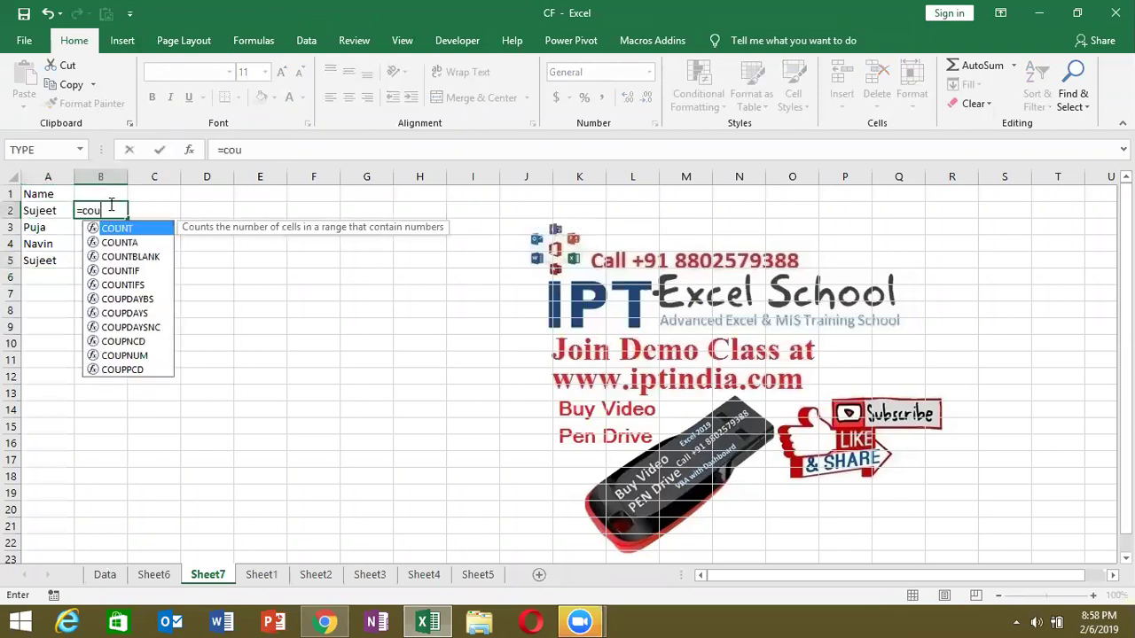
key("Down")
key("Down")
key("Down")
key("Tab")
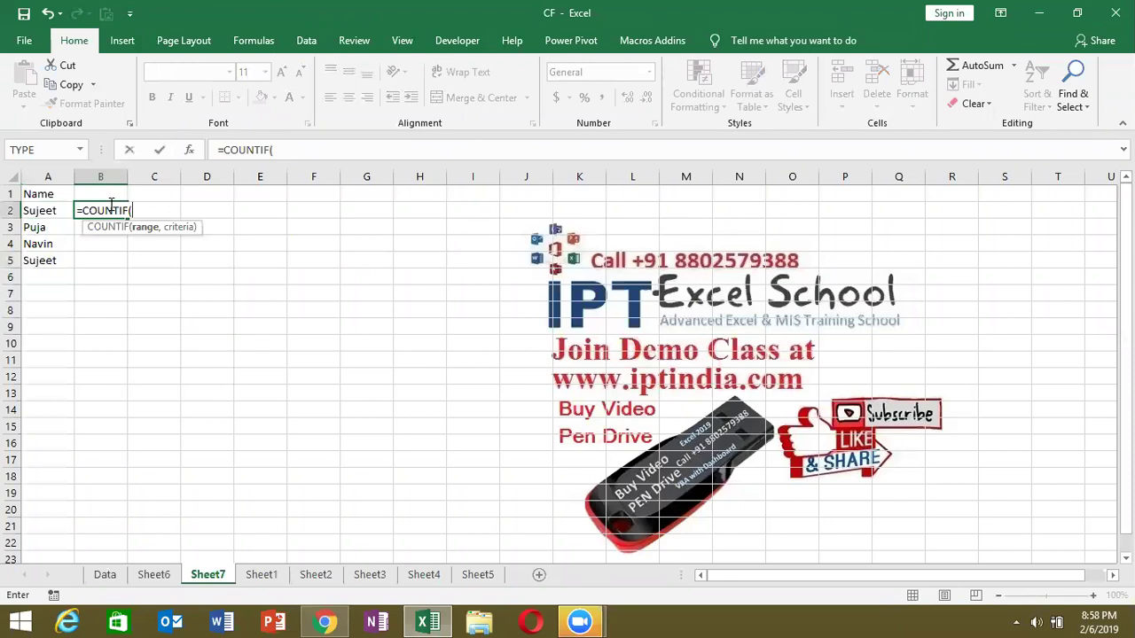
left_click(58, 177)
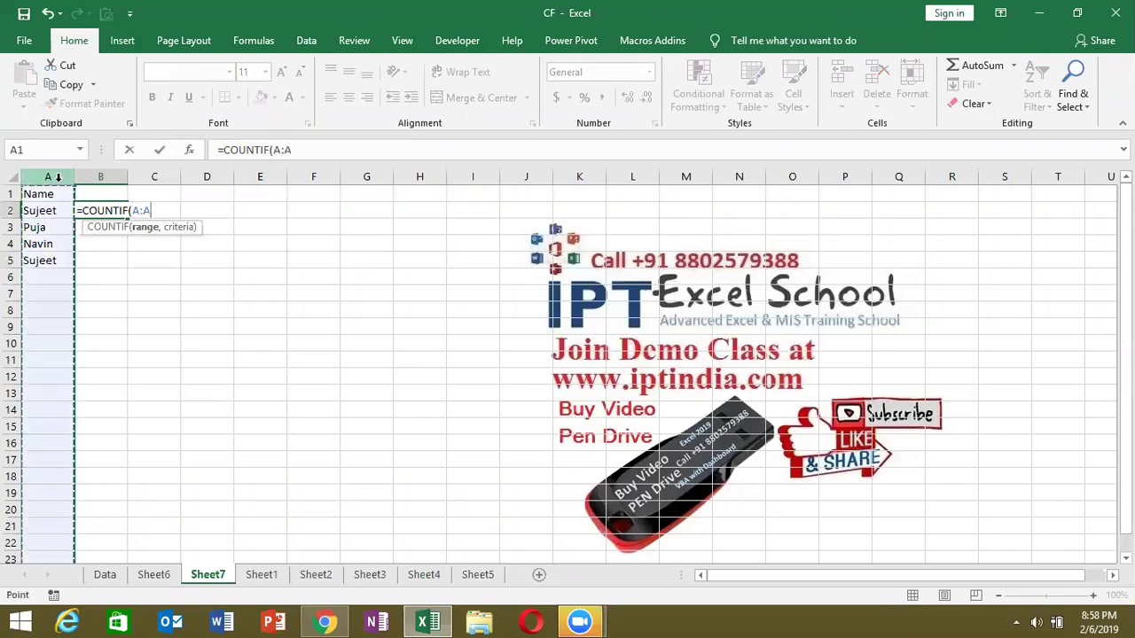
type(",")
left_click(53, 210)
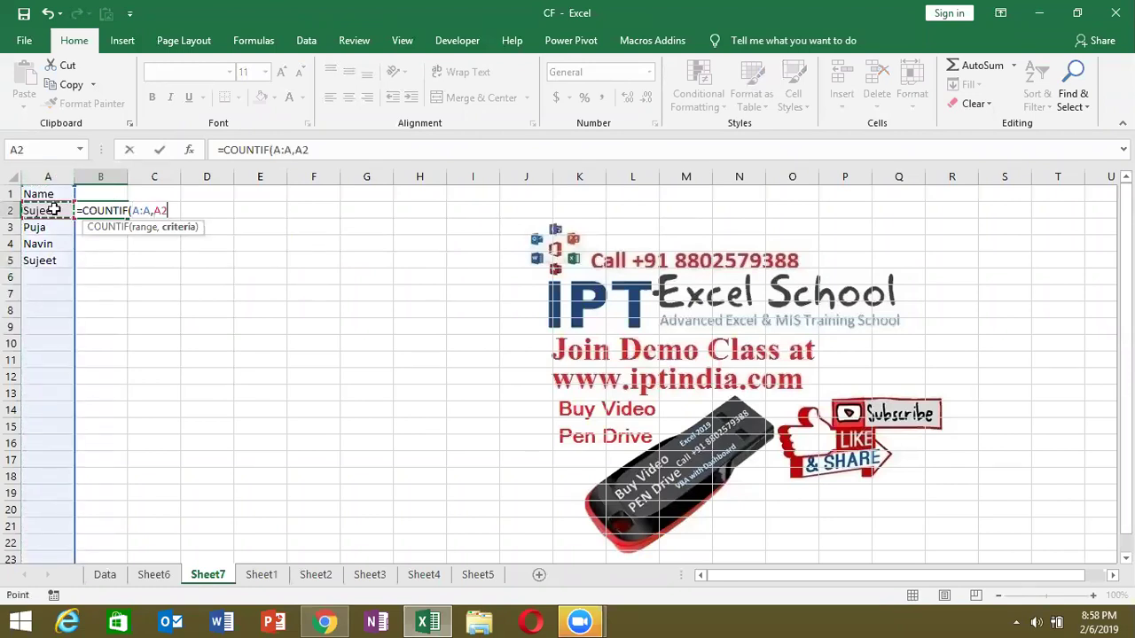
key("Return")
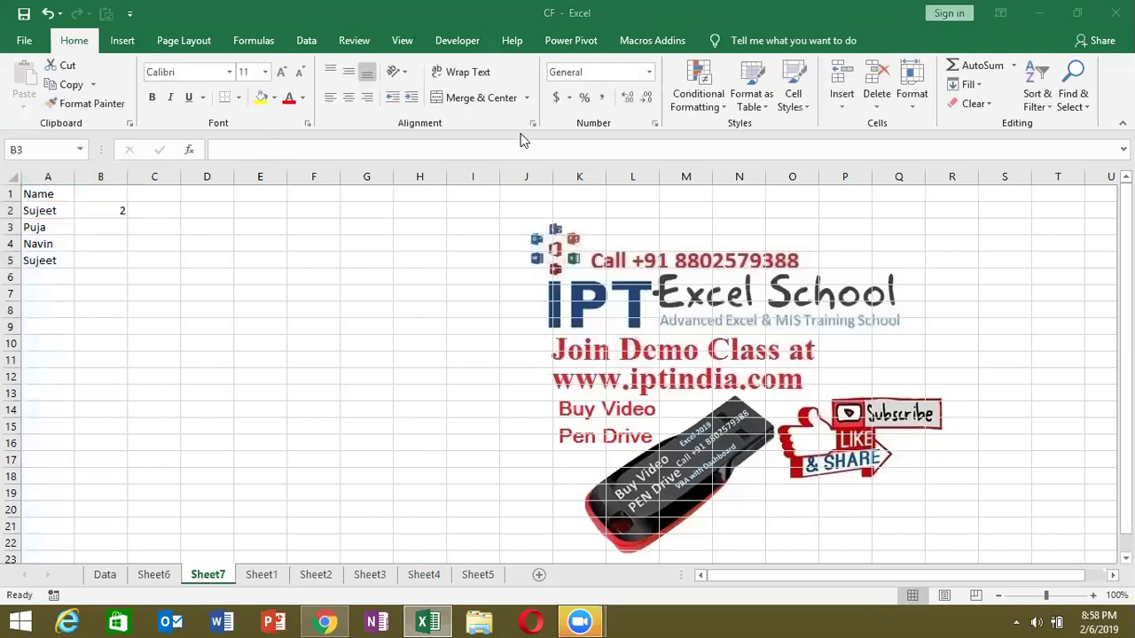
left_click(96, 210)
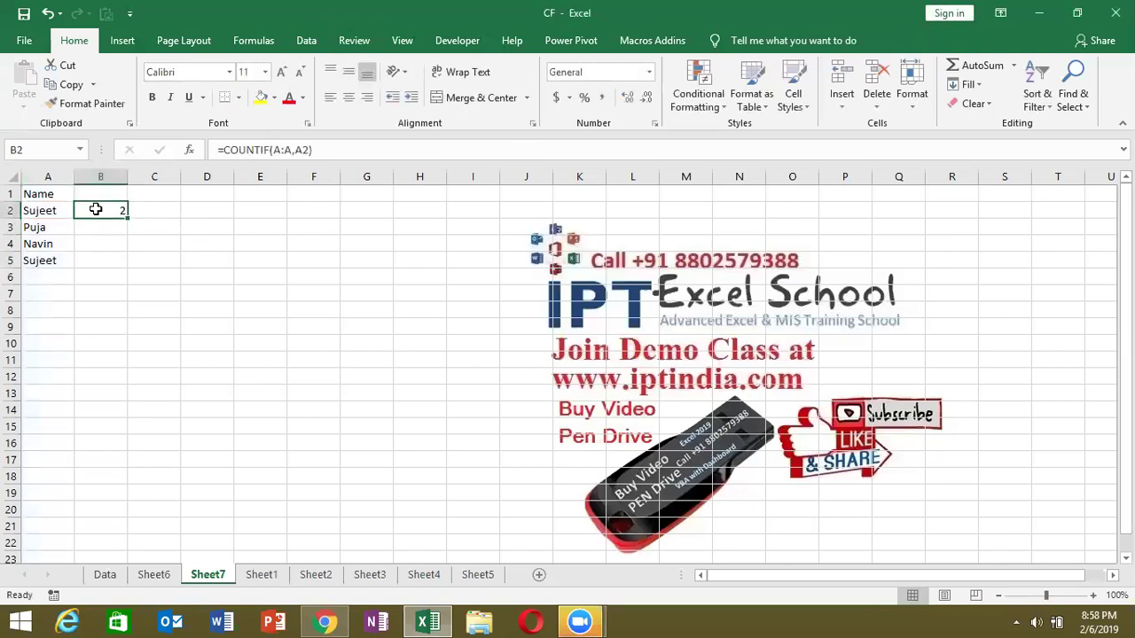
left_click_drag(128, 218, 124, 264)
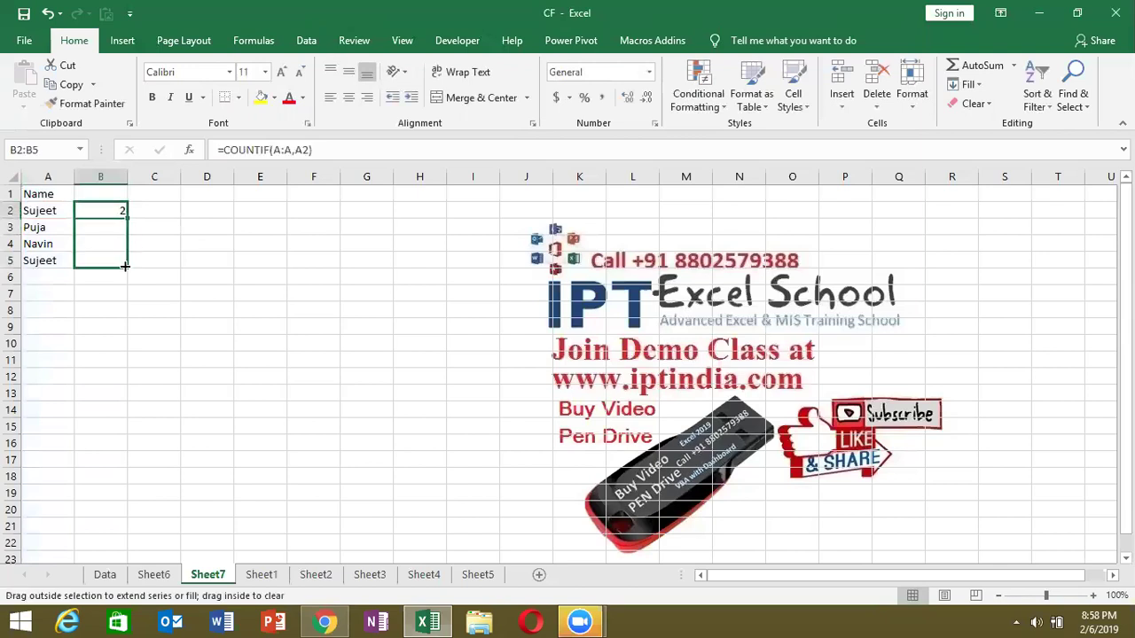
Overwrite B2 with 1, then clear all the counts from B2:B5.
left_click(52, 211)
left_click(99, 210)
type("1")
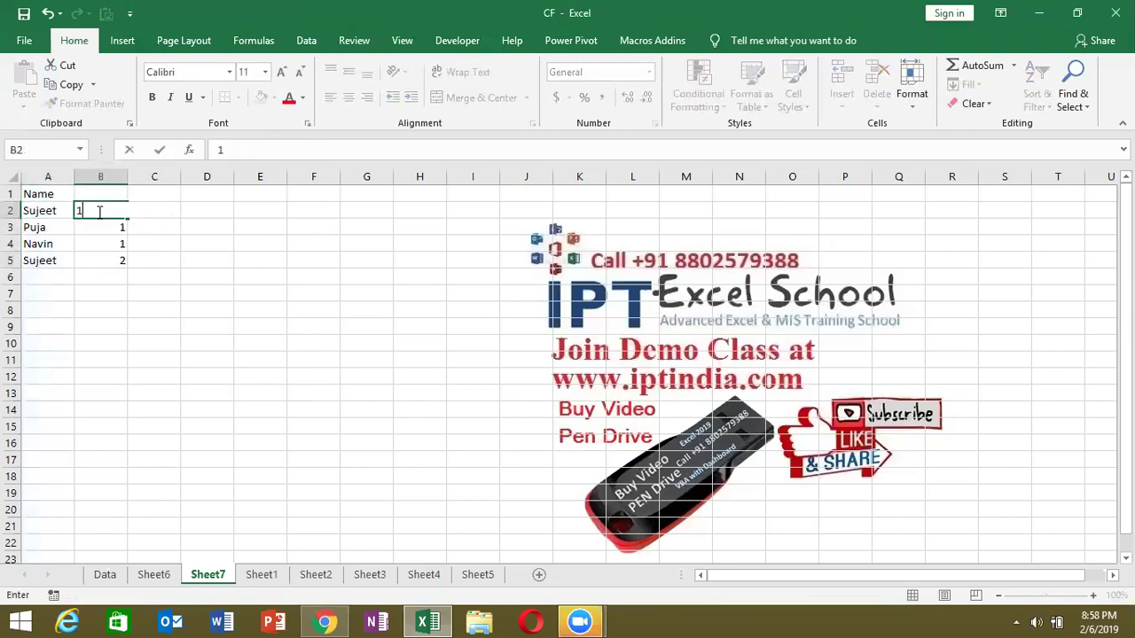
key("Return")
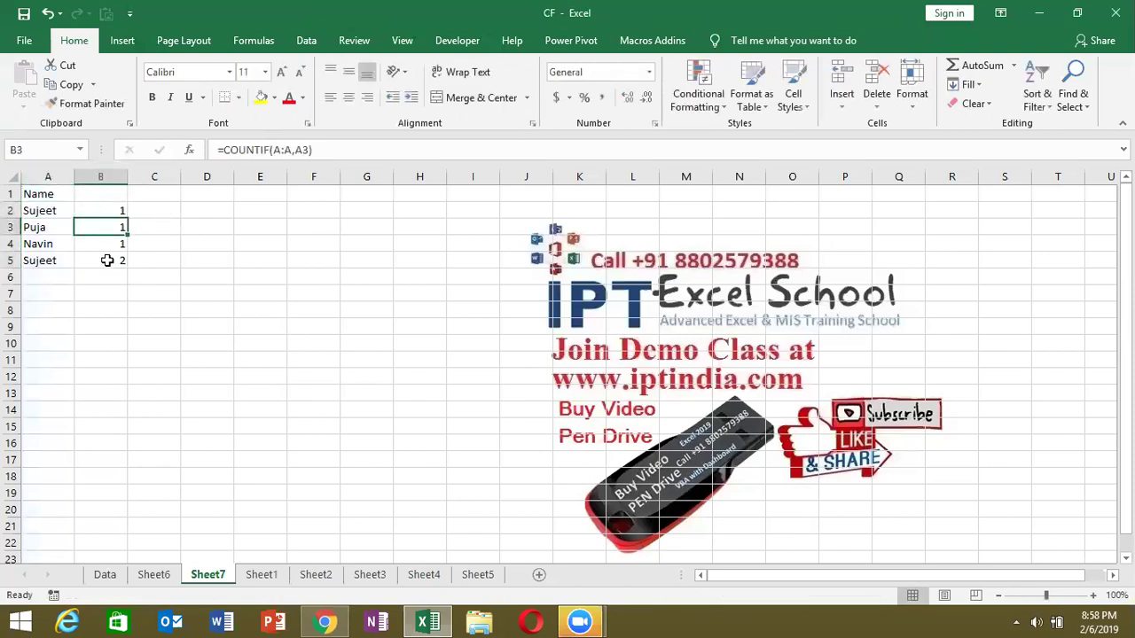
left_click(107, 259)
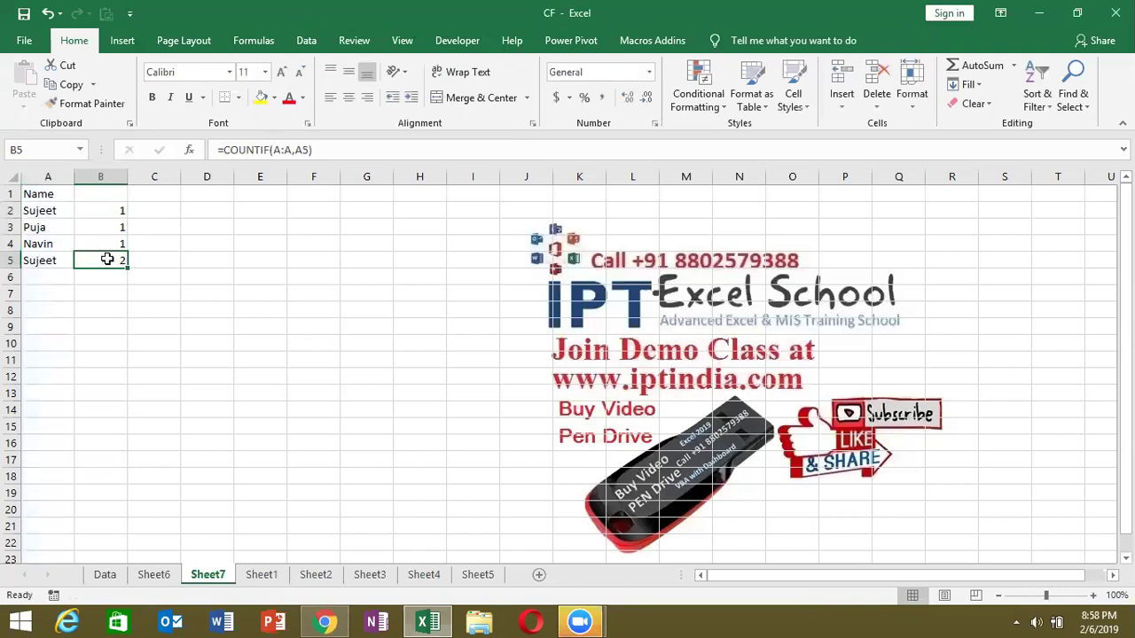
left_click_drag(107, 259, 102, 210)
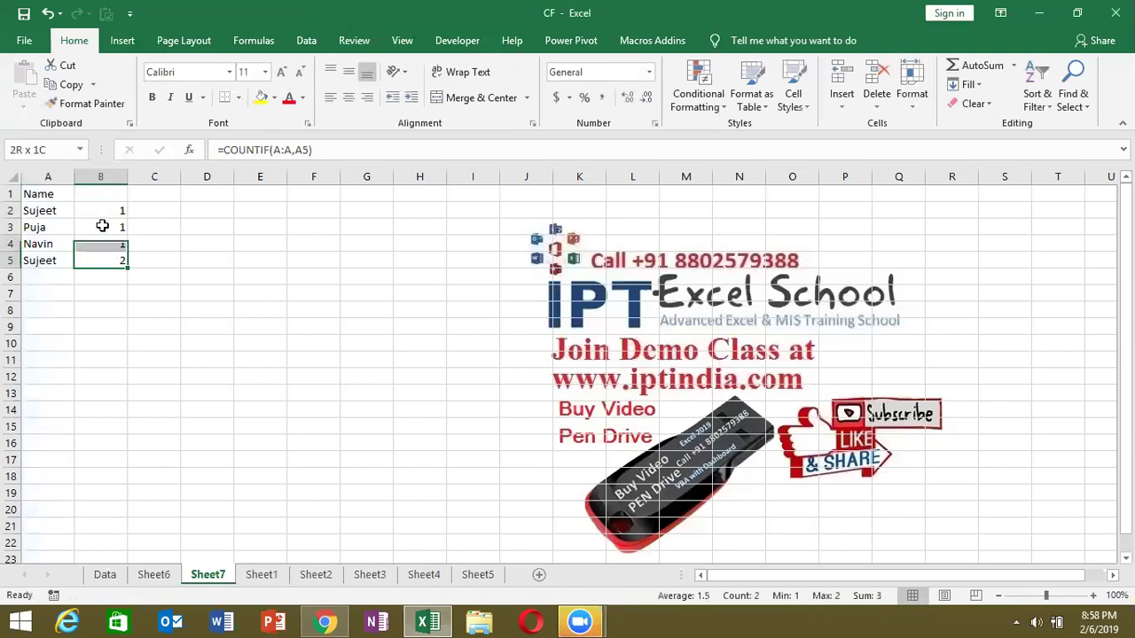
key("Delete")
Re-enter B2 as =COUNTIF(A2:A2,A2) and discard a stray entry in B3.
left_click(102, 211)
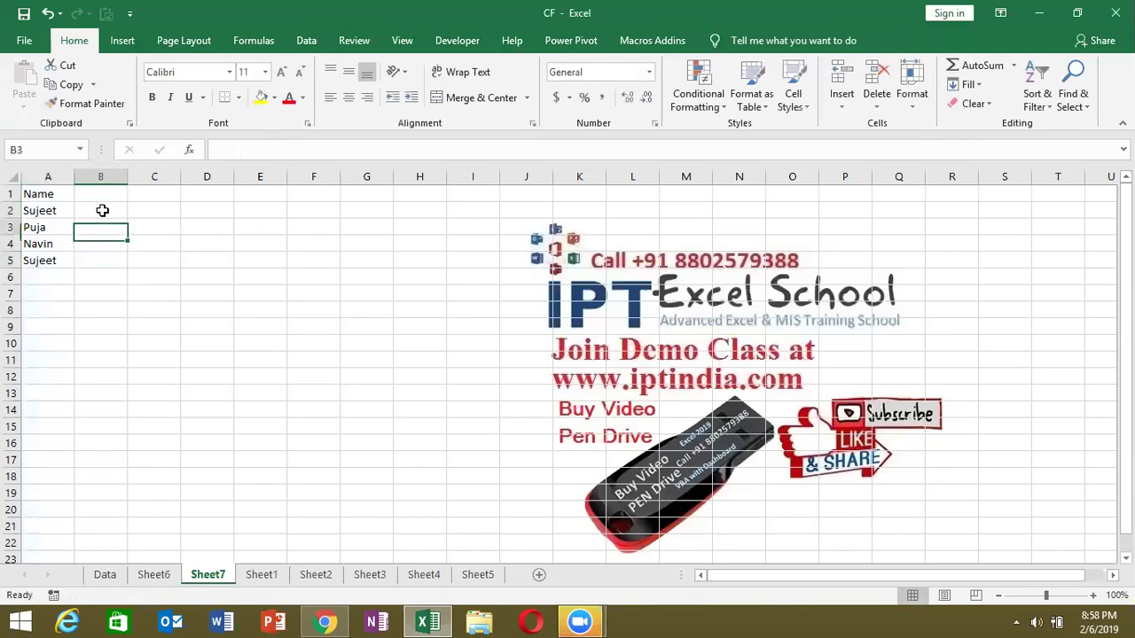
type("=cou")
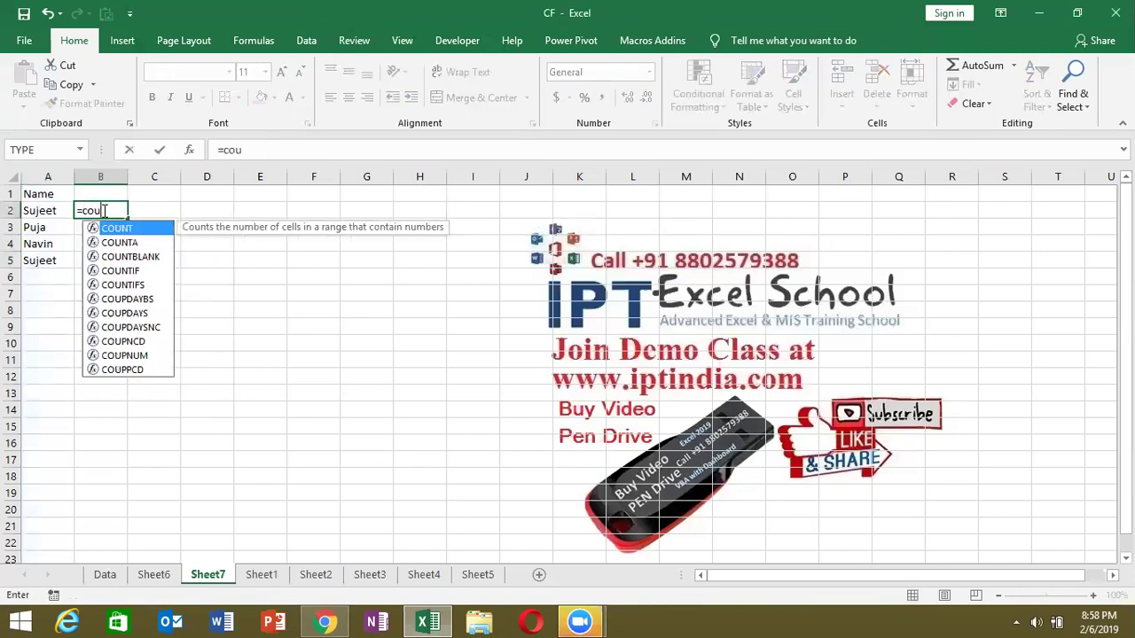
key("Down")
key("Down")
key("Down")
key("Tab")
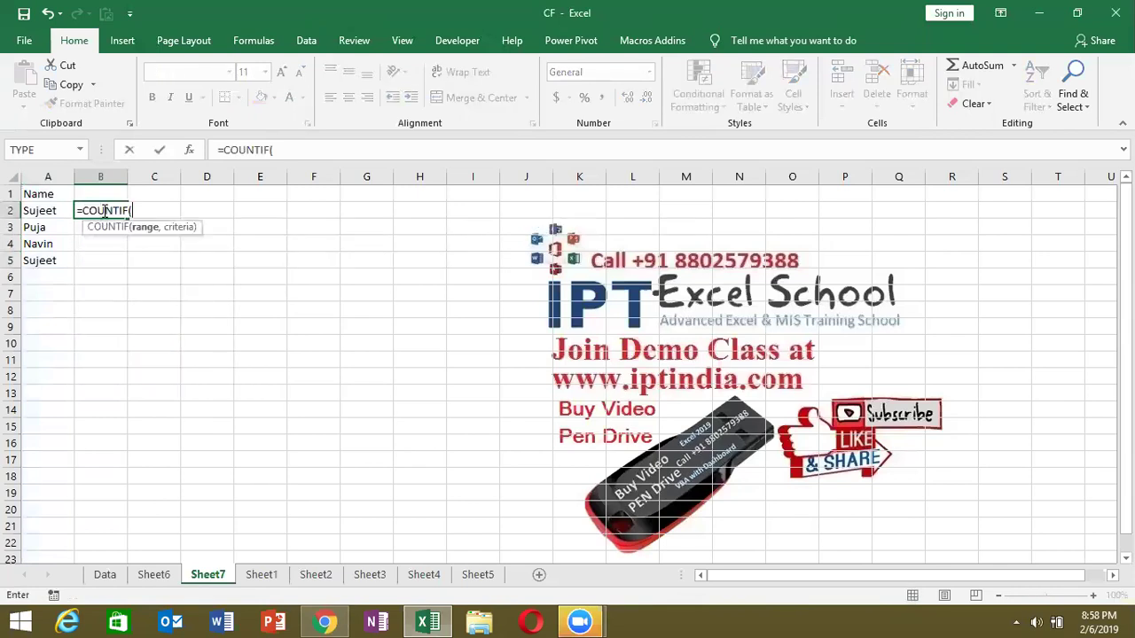
left_click(63, 210)
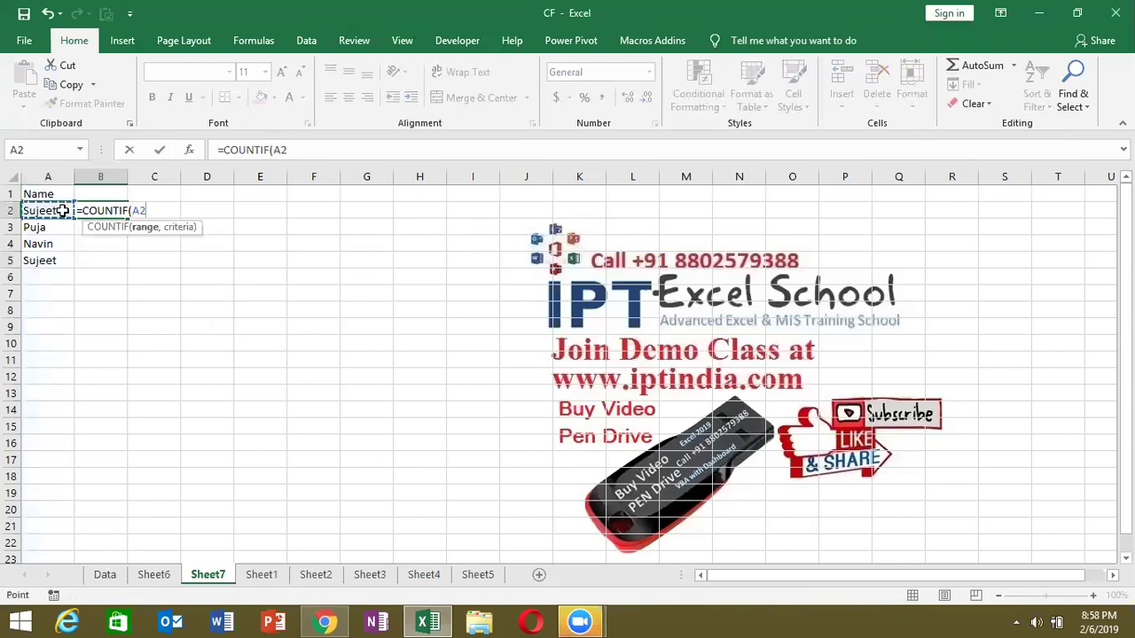
key("F8")
type(":A2,")
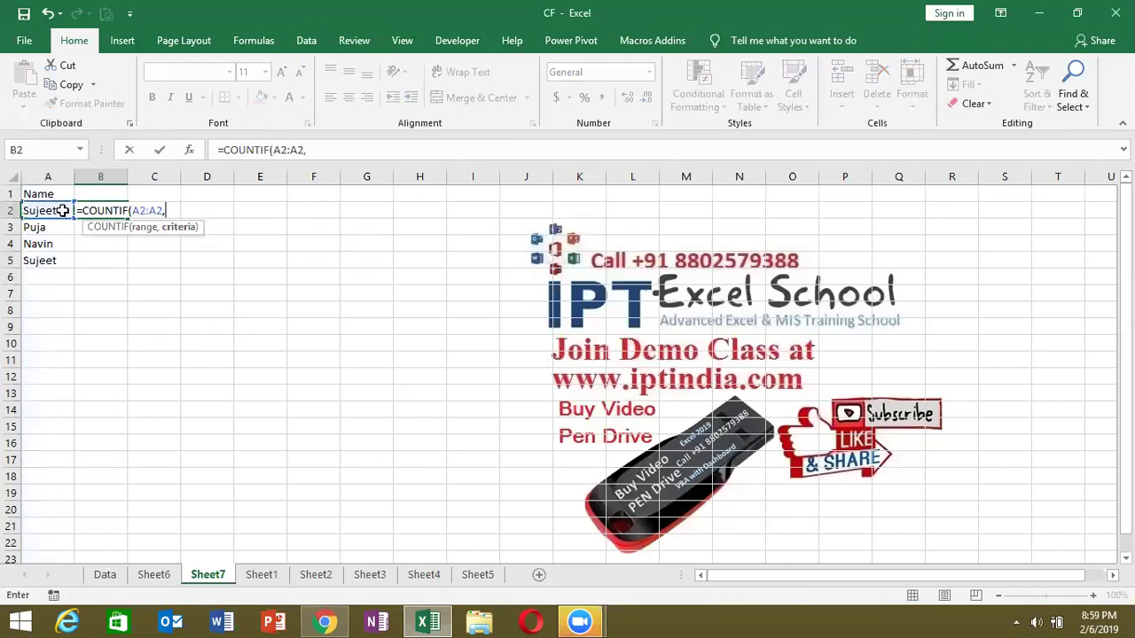
left_click(55, 213)
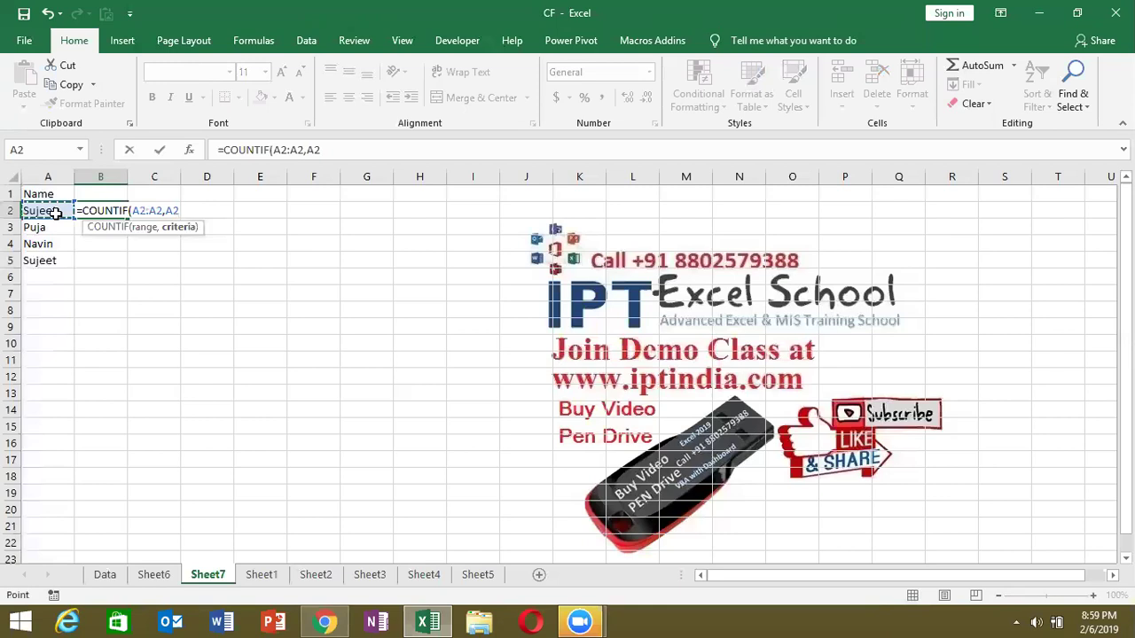
type(")")
key("Return")
type("1")
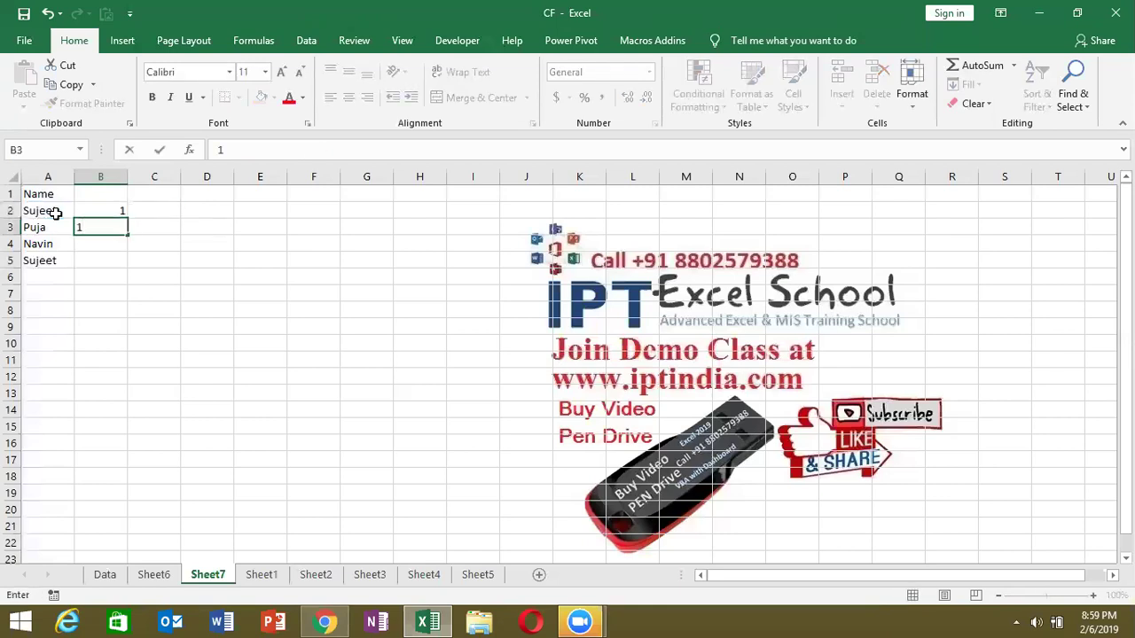
key("Escape")
key("Up")
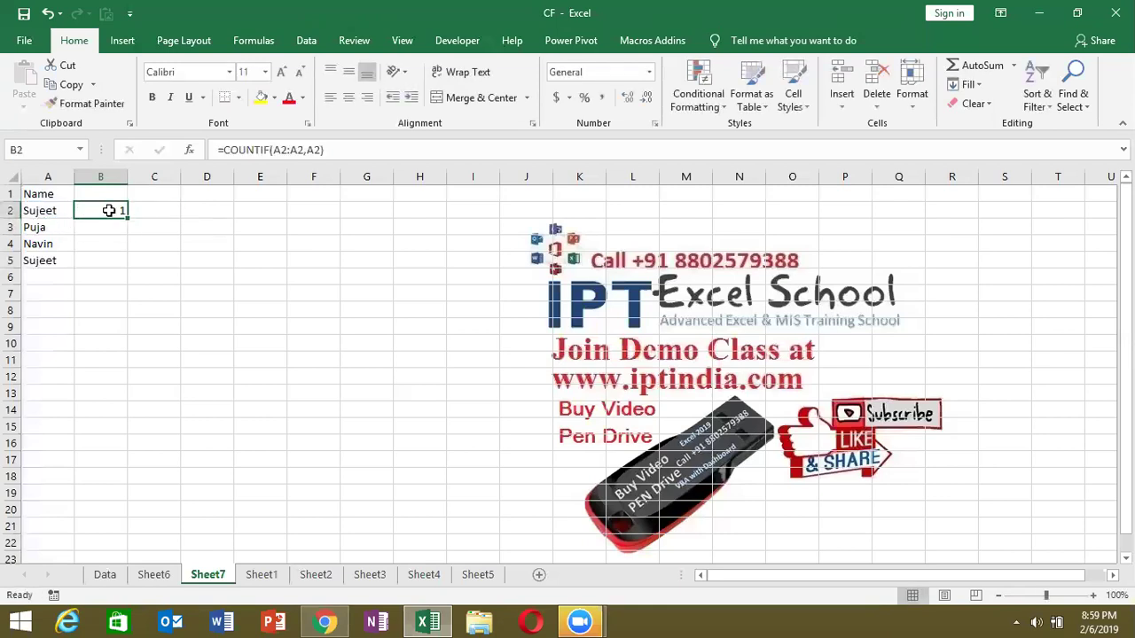
Anchor B2's range to A$2:A2 and fill the running count down to B5.
double_click(108, 210)
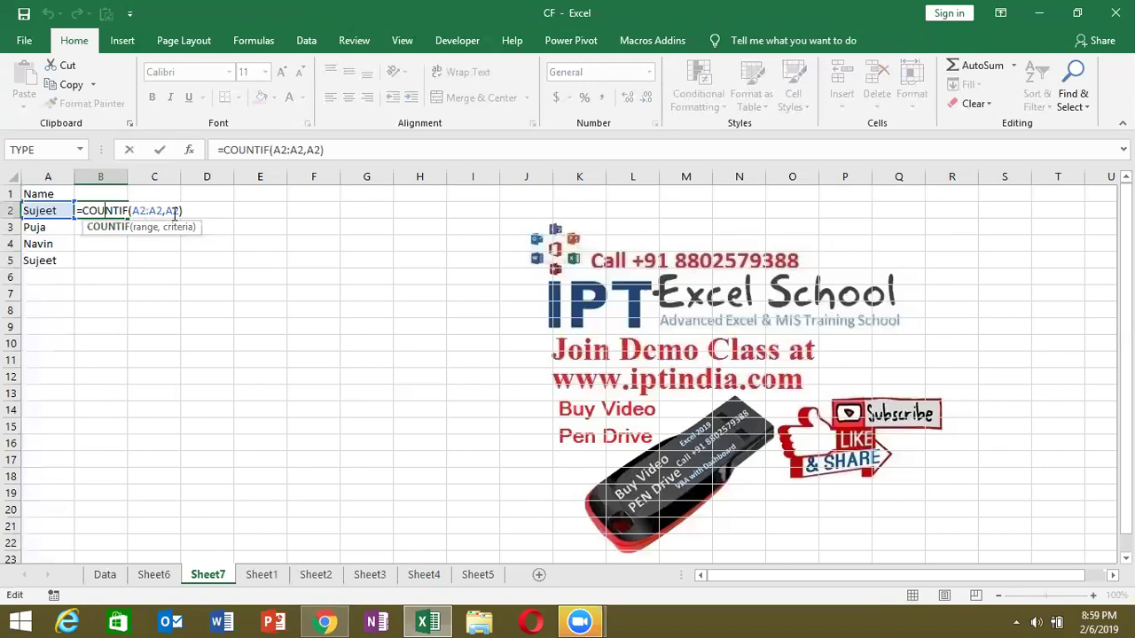
left_click(142, 211)
type("$")
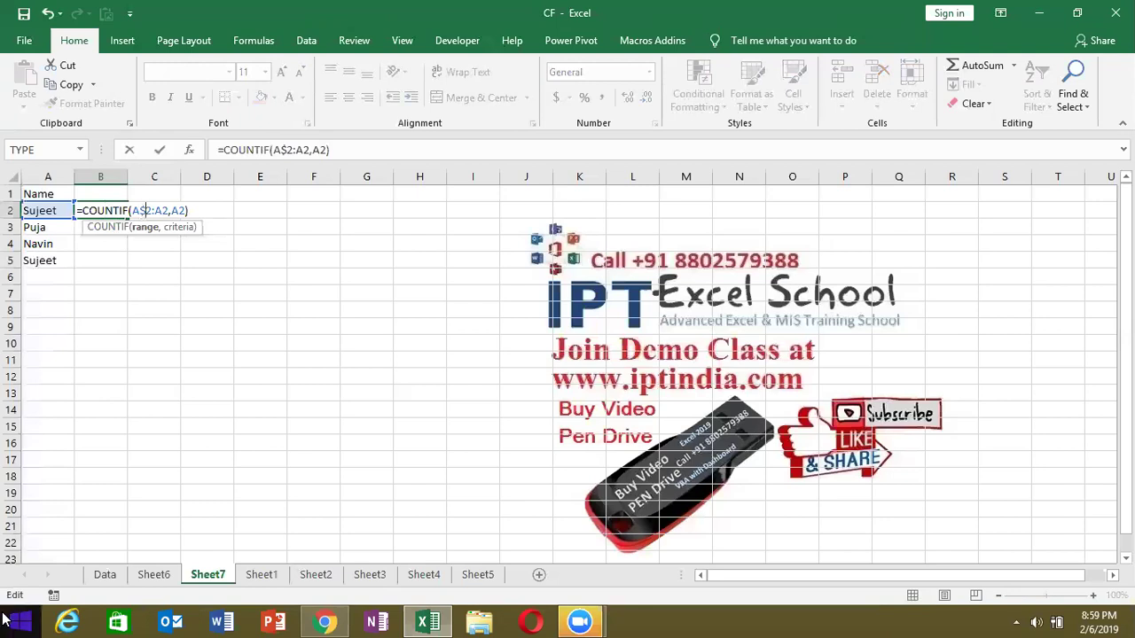
key("Return")
key("Up")
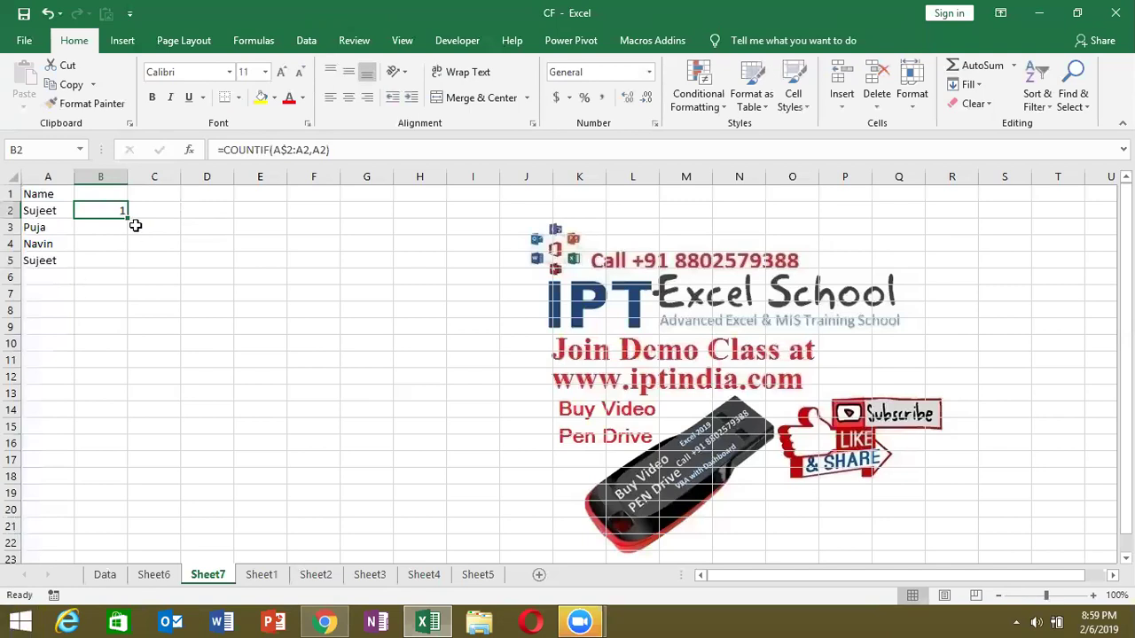
left_click_drag(127, 218, 123, 264)
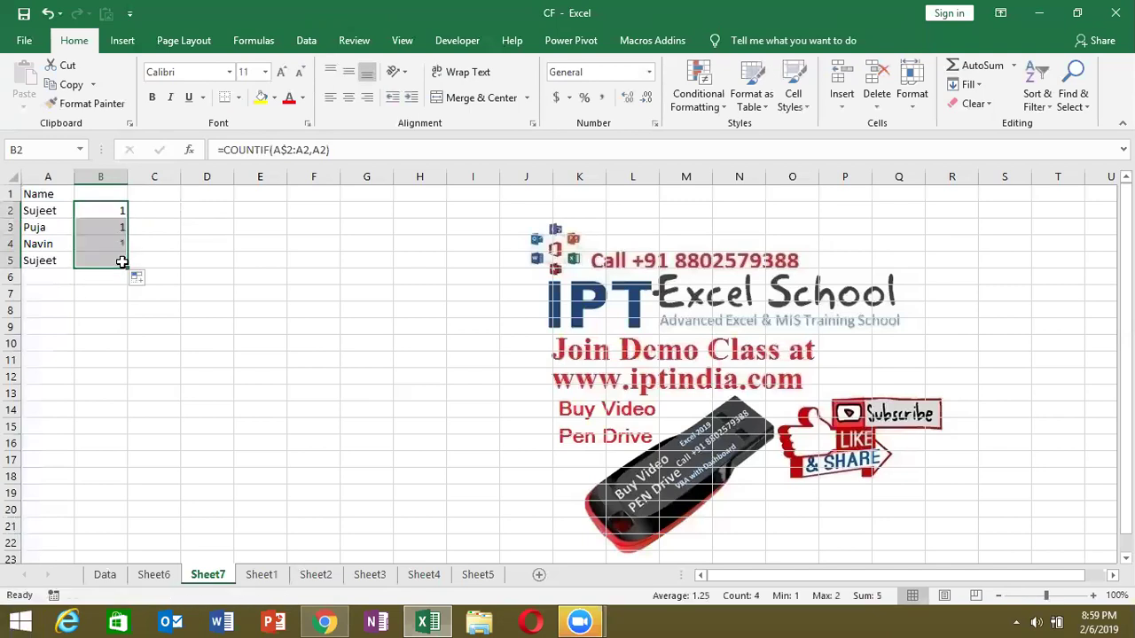
Check the COUNTIF formulas in B2 through B5 without changing them.
left_click(115, 210)
double_click(110, 260)
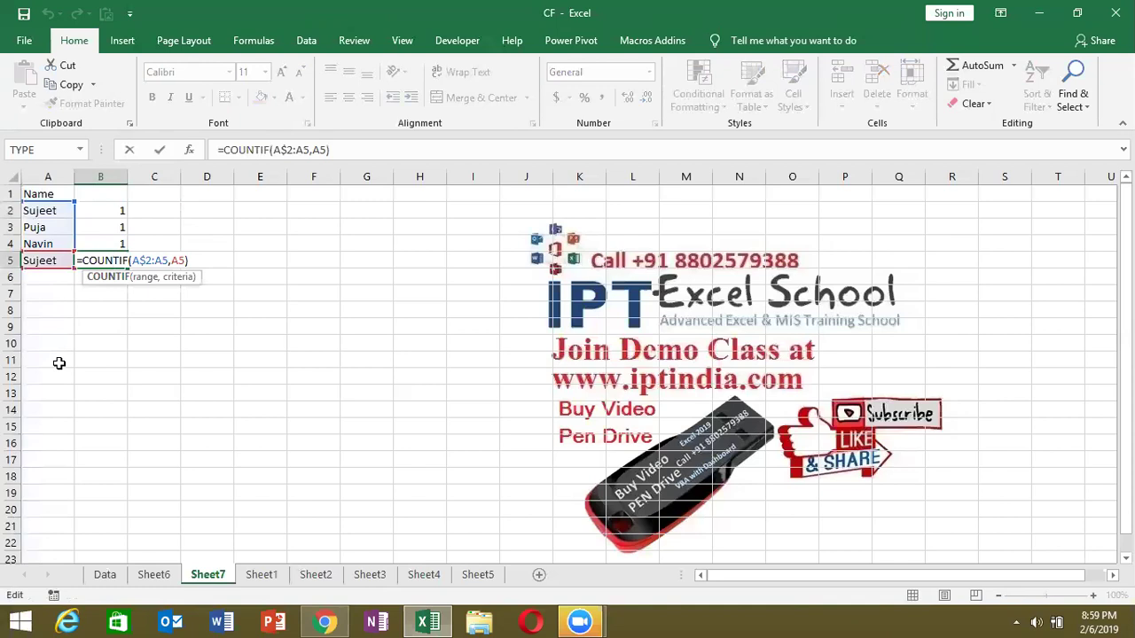
left_click(95, 264)
double_click(110, 206)
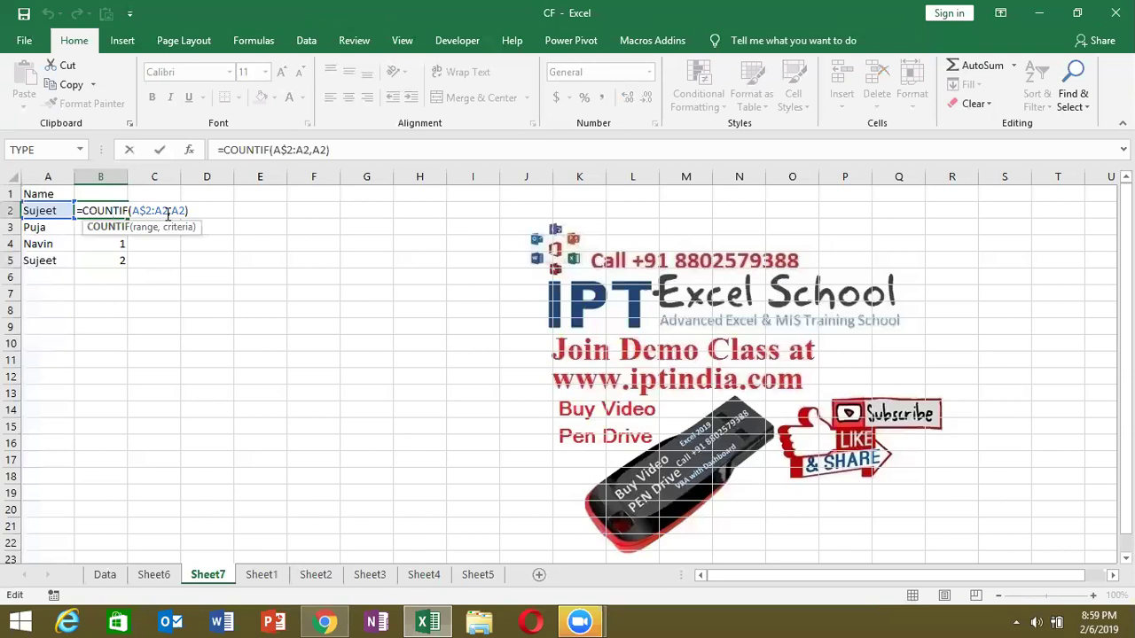
key("Escape")
double_click(116, 227)
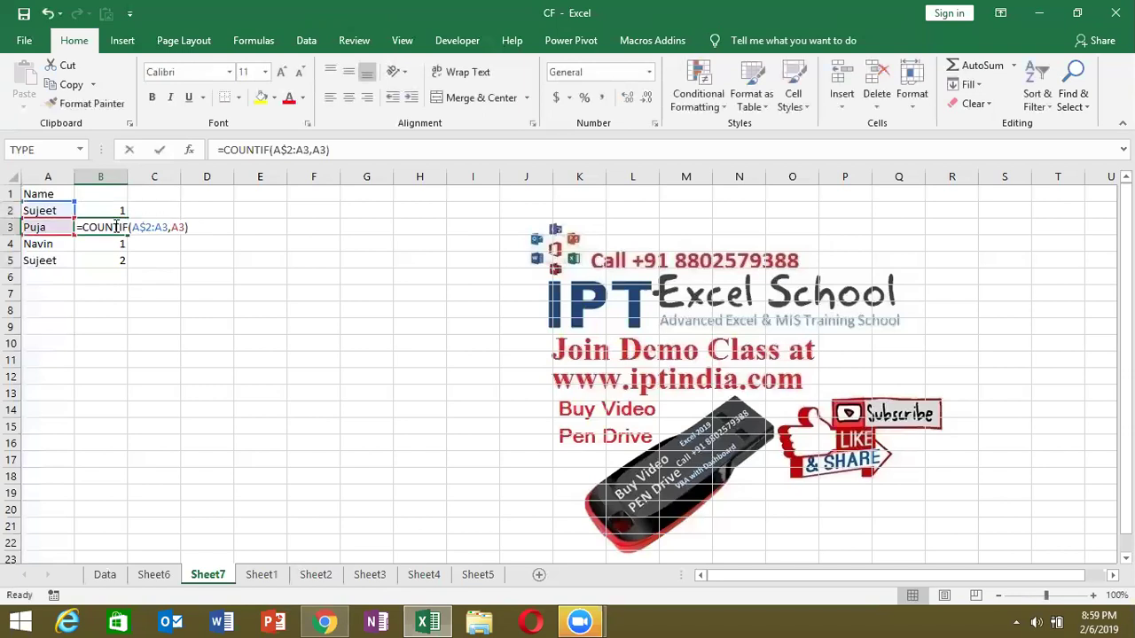
key("Escape")
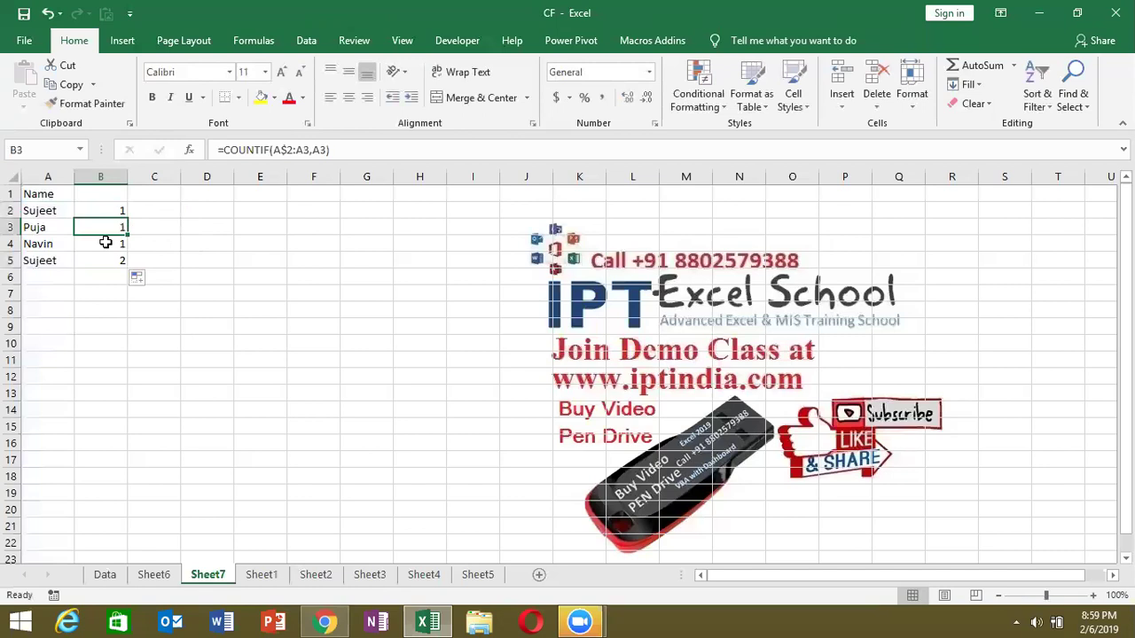
double_click(108, 243)
key("Escape")
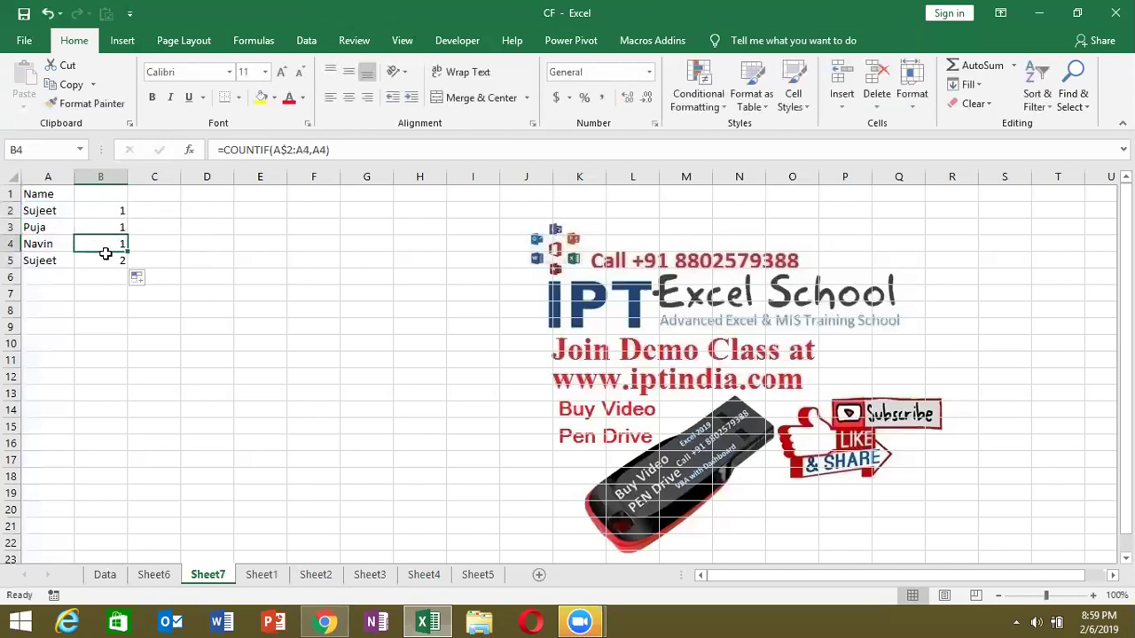
double_click(107, 259)
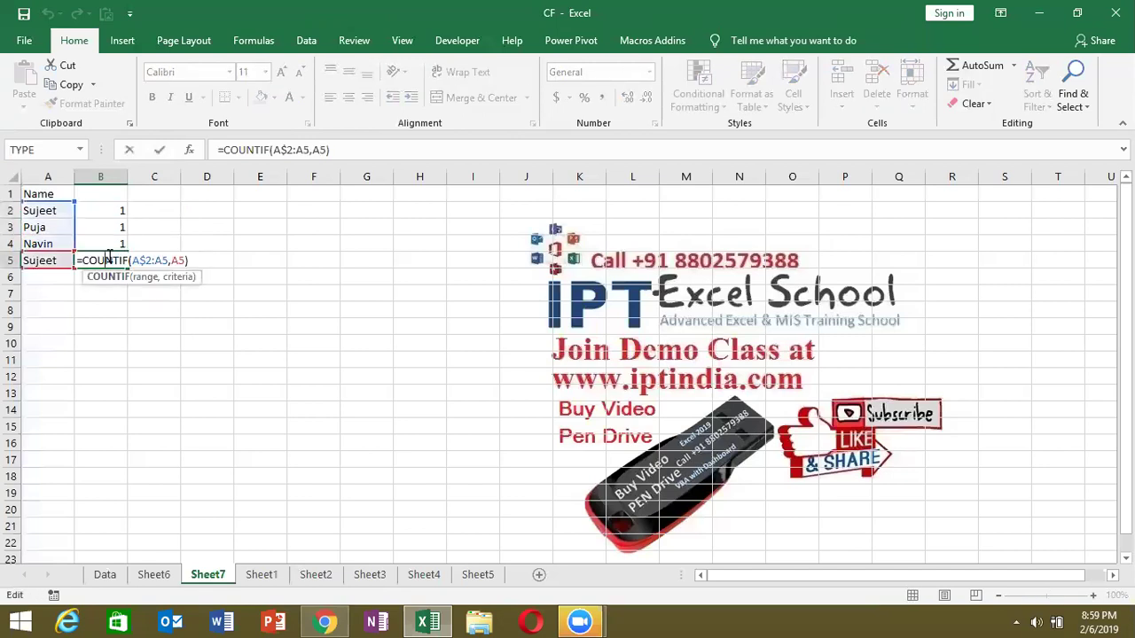
key("Escape")
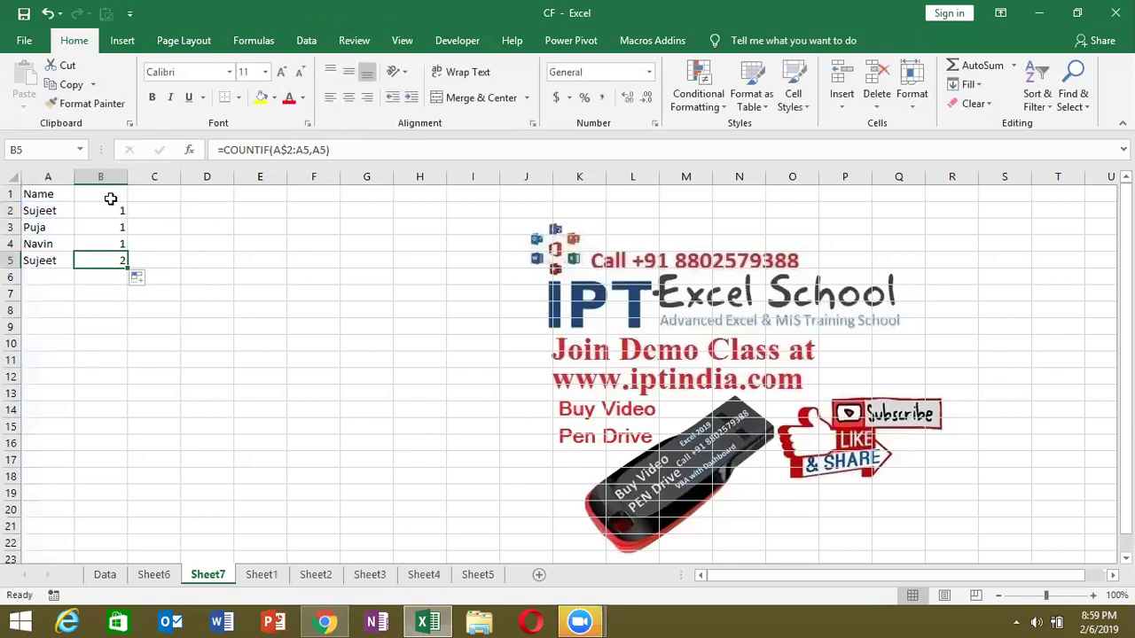
Copy B2's formula text COUNTIF(A$2:A2,A2) from the formula bar.
left_click(112, 208)
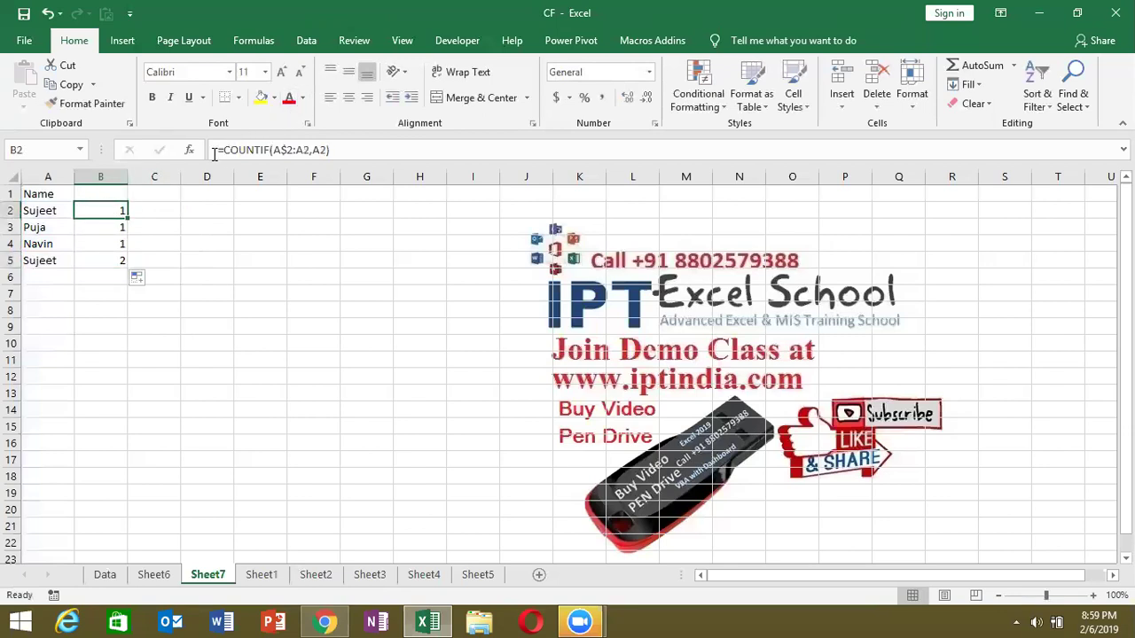
left_click_drag(215, 151, 397, 161)
key("ctrl+c")
key("Escape")
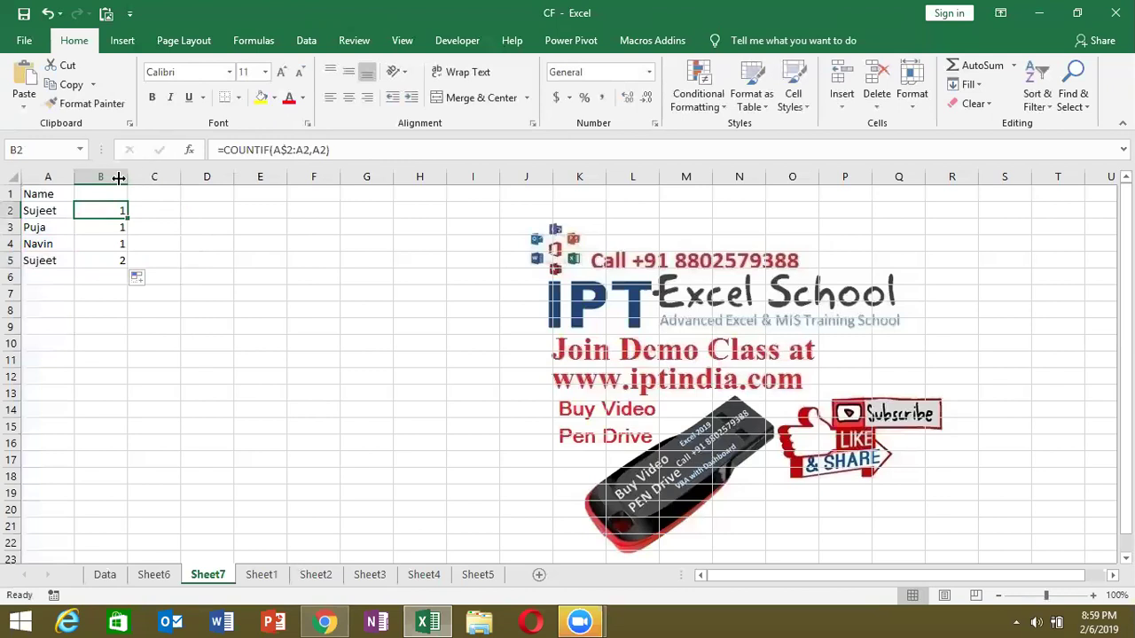
Start a new formula-based rule for A2 with =COUNTIF(A$2:A2,A2)>1.
left_click(48, 205)
left_click(698, 89)
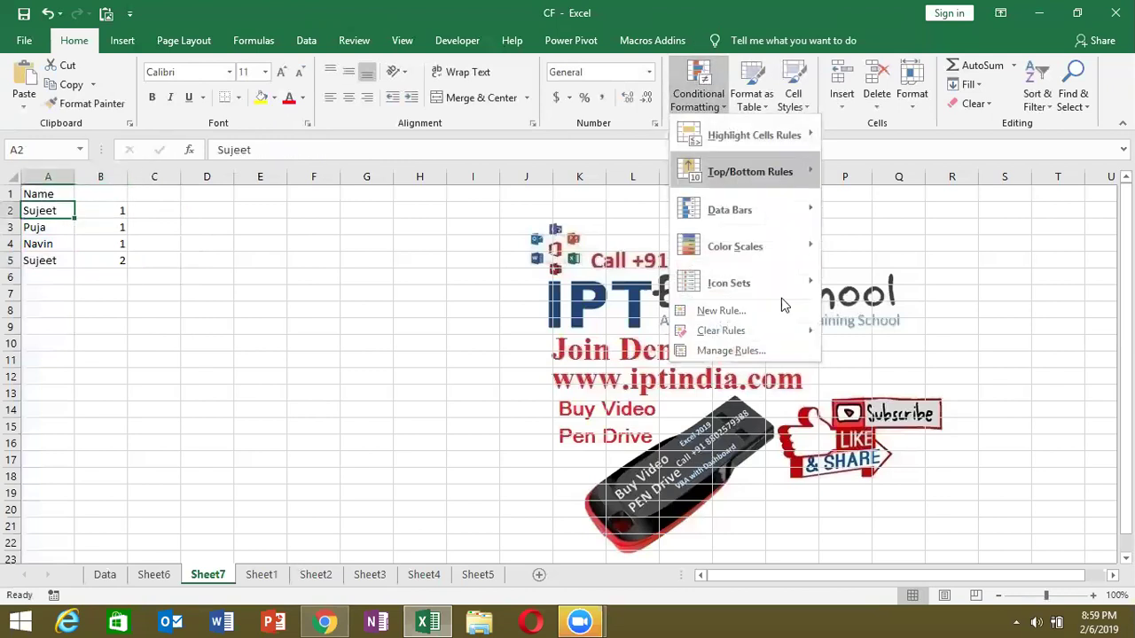
left_click(758, 352)
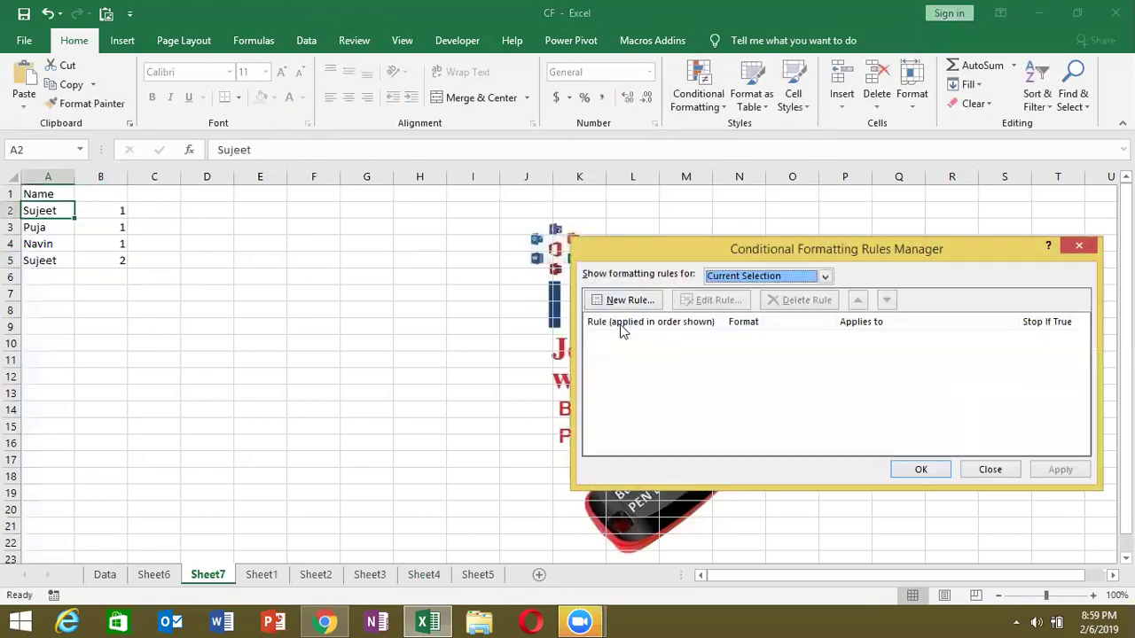
left_click(623, 301)
left_click(656, 323)
left_click(656, 387)
type("=")
key("ctrl+v")
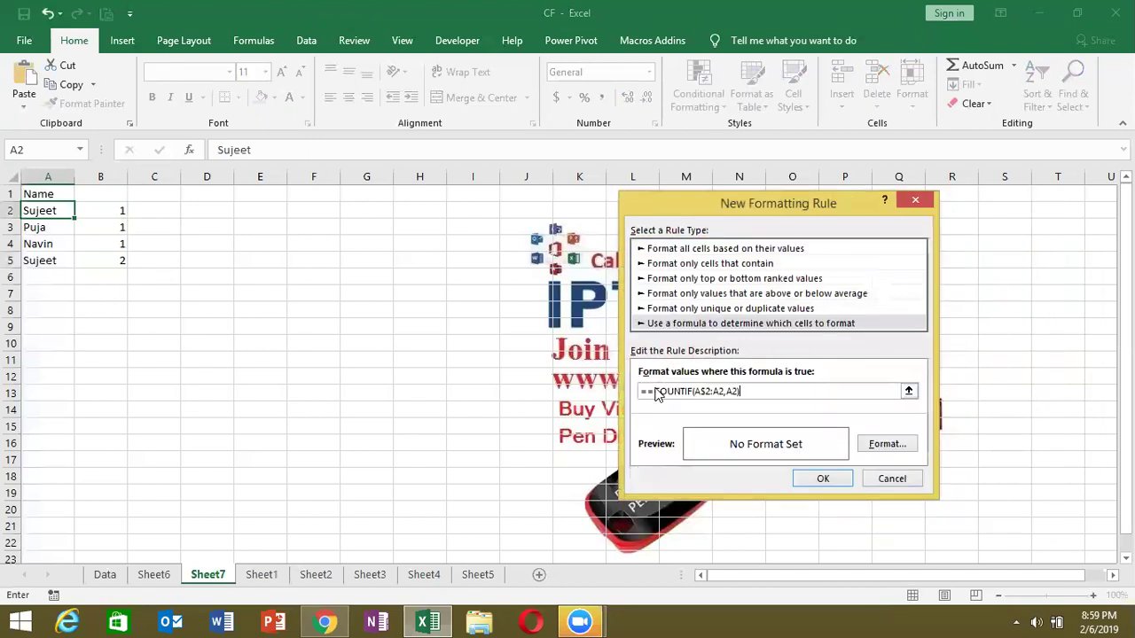
left_click(645, 391)
key("BackSpace")
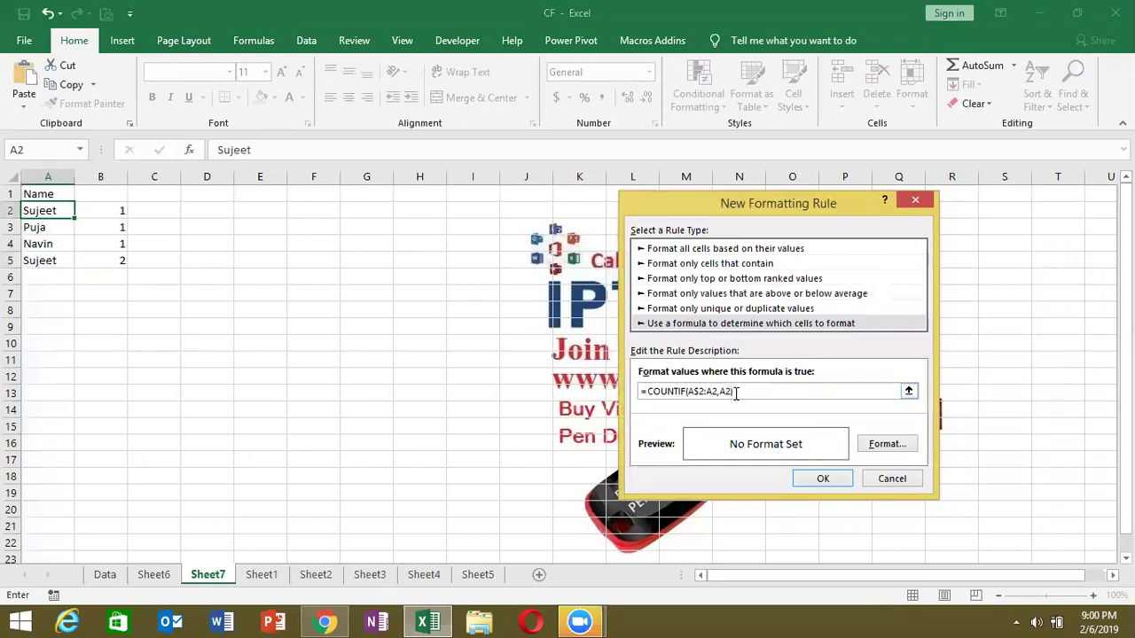
type(">1")
Give the rule a yellow fill, then save and apply it.
left_click(882, 448)
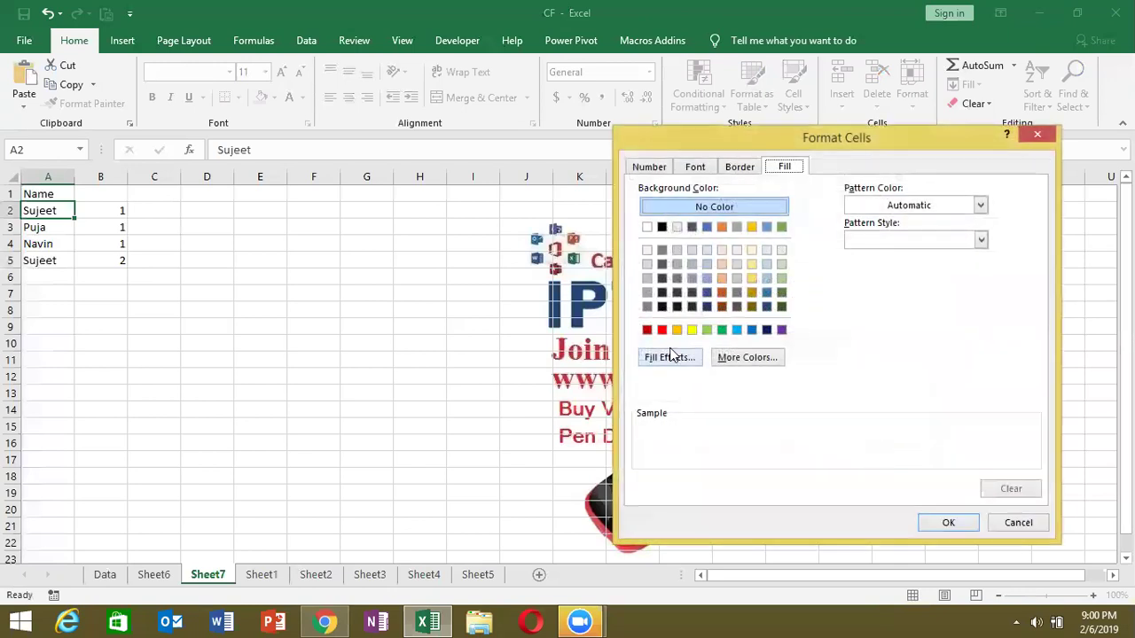
left_click(692, 331)
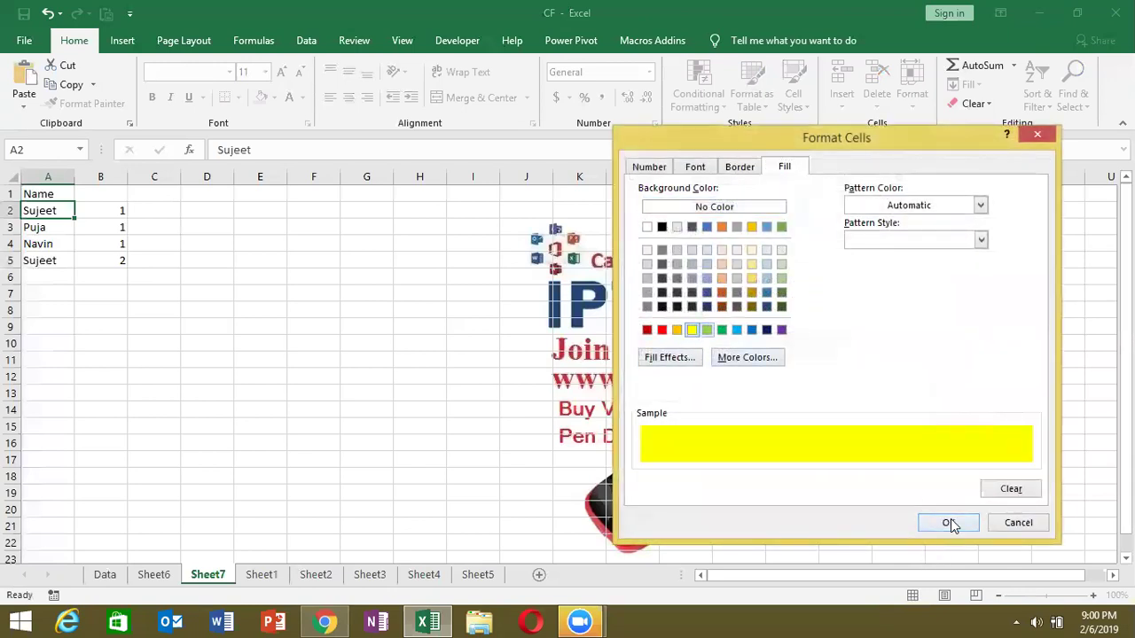
left_click(950, 523)
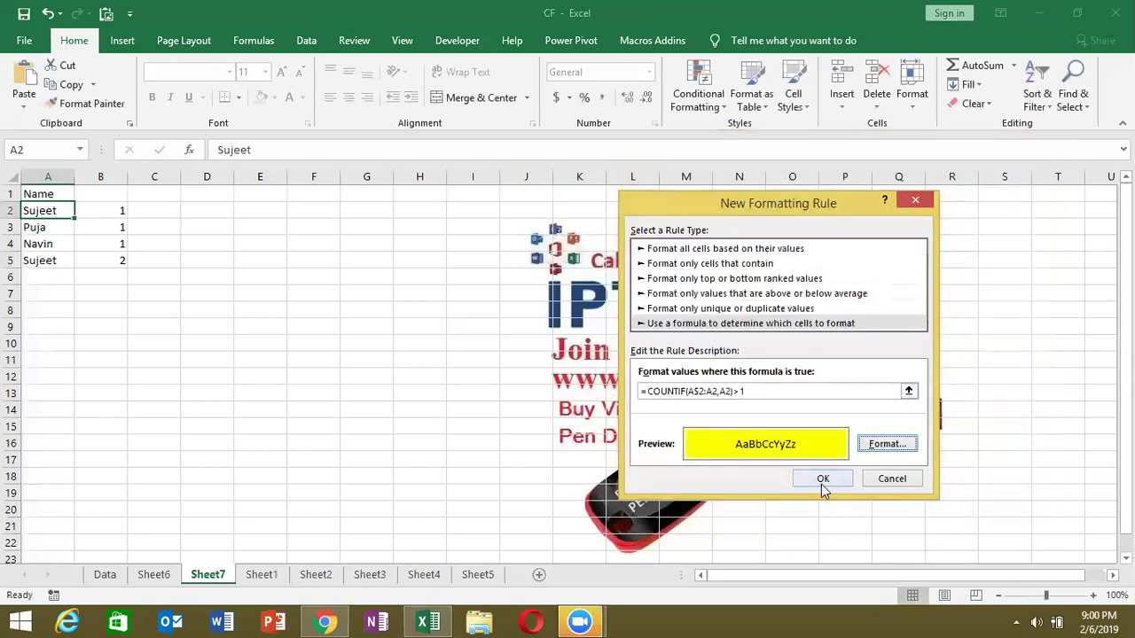
left_click(822, 479)
left_click(1053, 470)
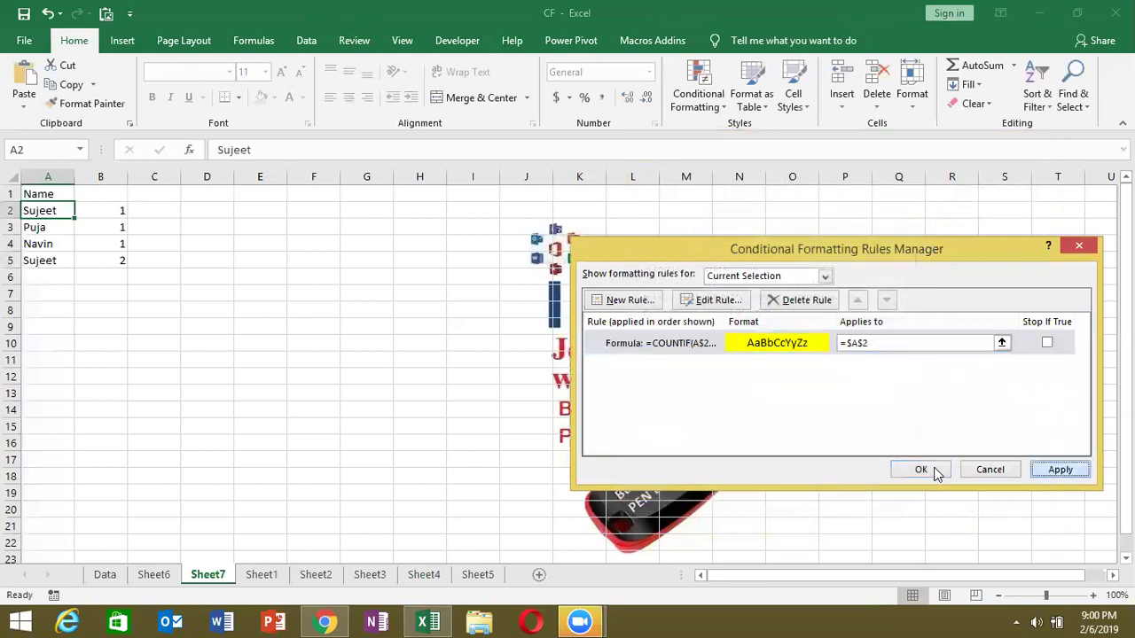
left_click(932, 469)
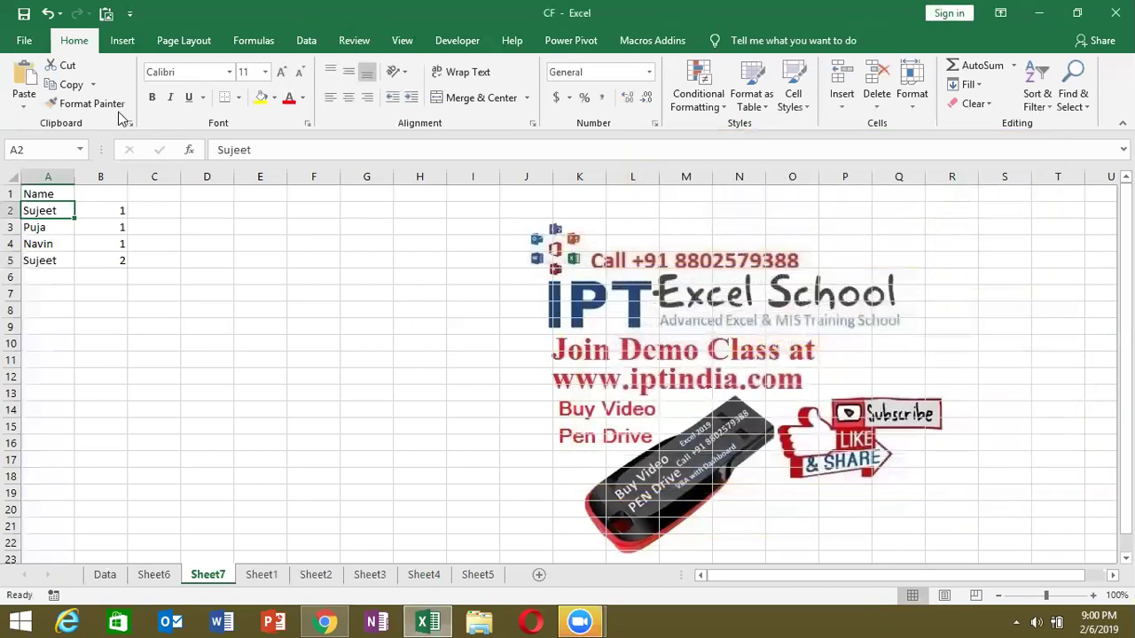
Copy A2's duplicate-highlight rule onto A2:A19 with Format Painter.
left_click(105, 104)
left_click_drag(48, 210, 42, 489)
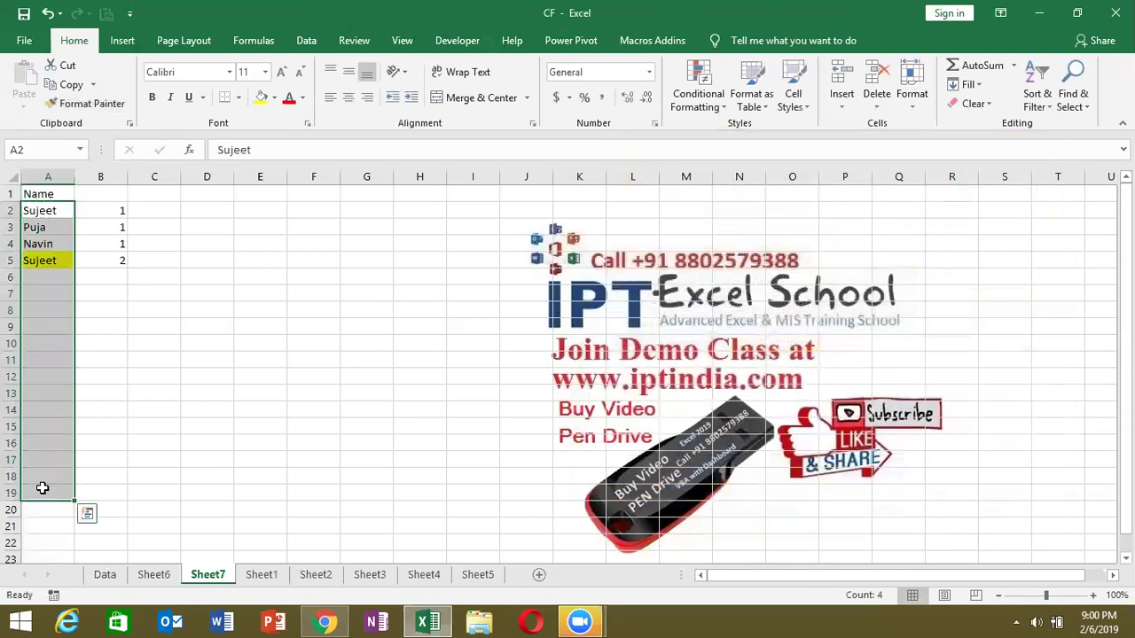
left_click(42, 280)
key("Up")
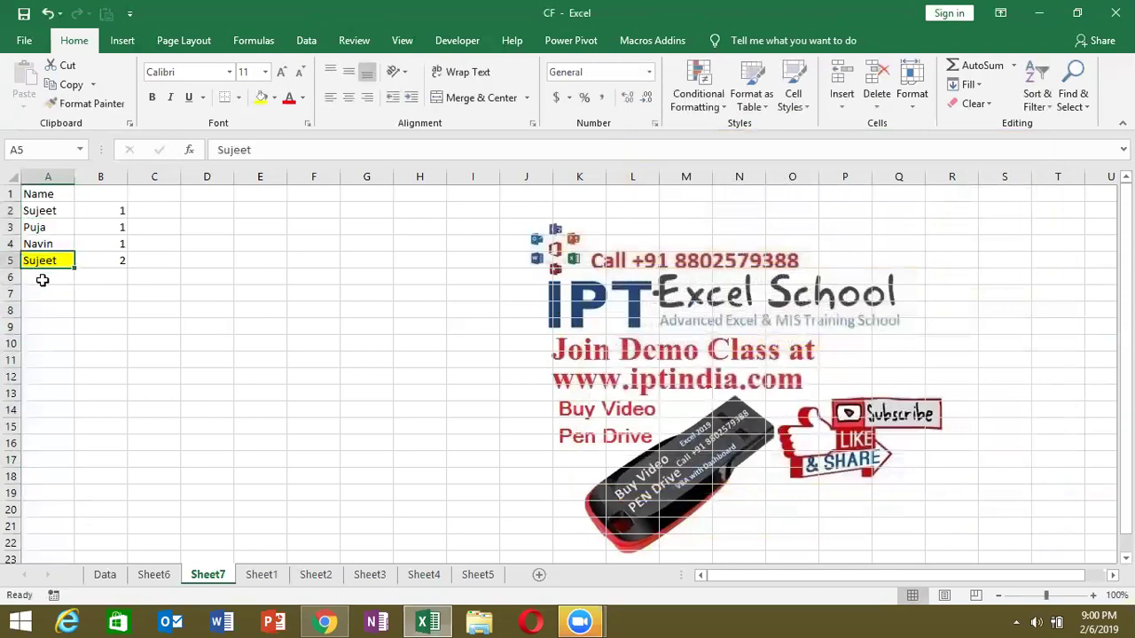
left_click(42, 280)
Enter Puja, om, Uday and Sujeet in A6:A9, correcting a typo in A8.
type("Puja")
key("Return")
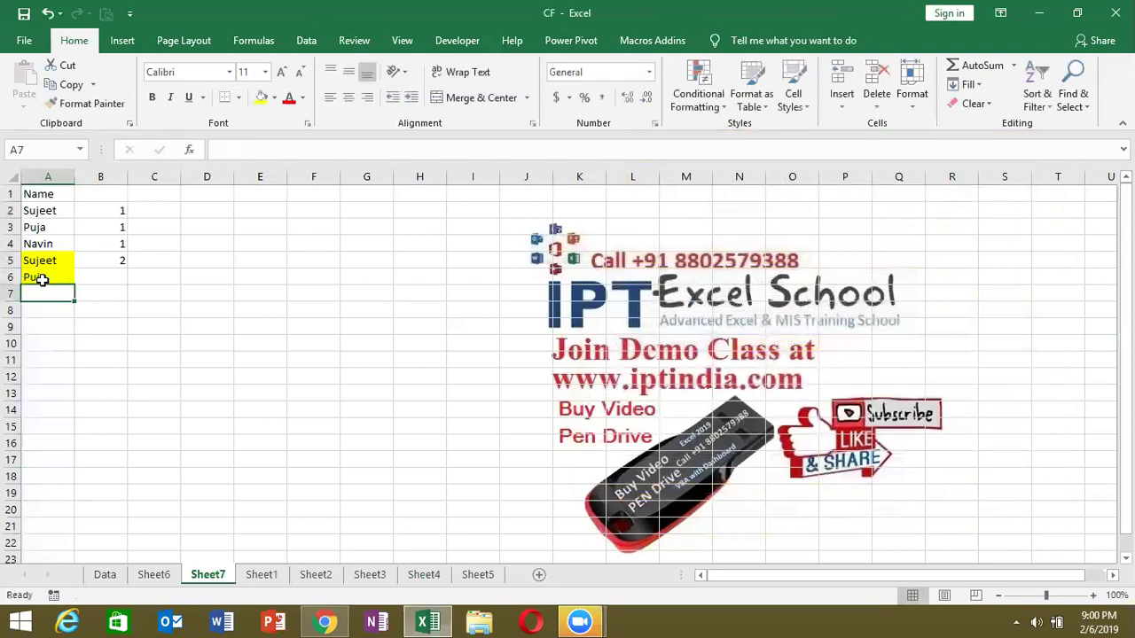
type("o")
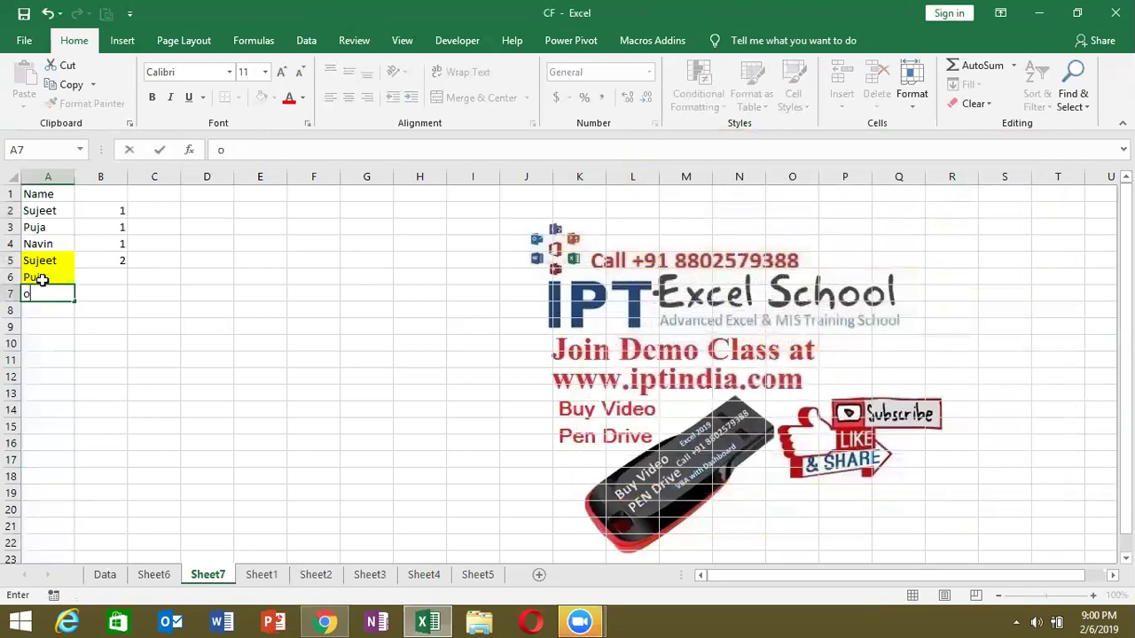
type("m")
key("Return")
type("iday")
key("Return")
key("Up")
type("Uday")
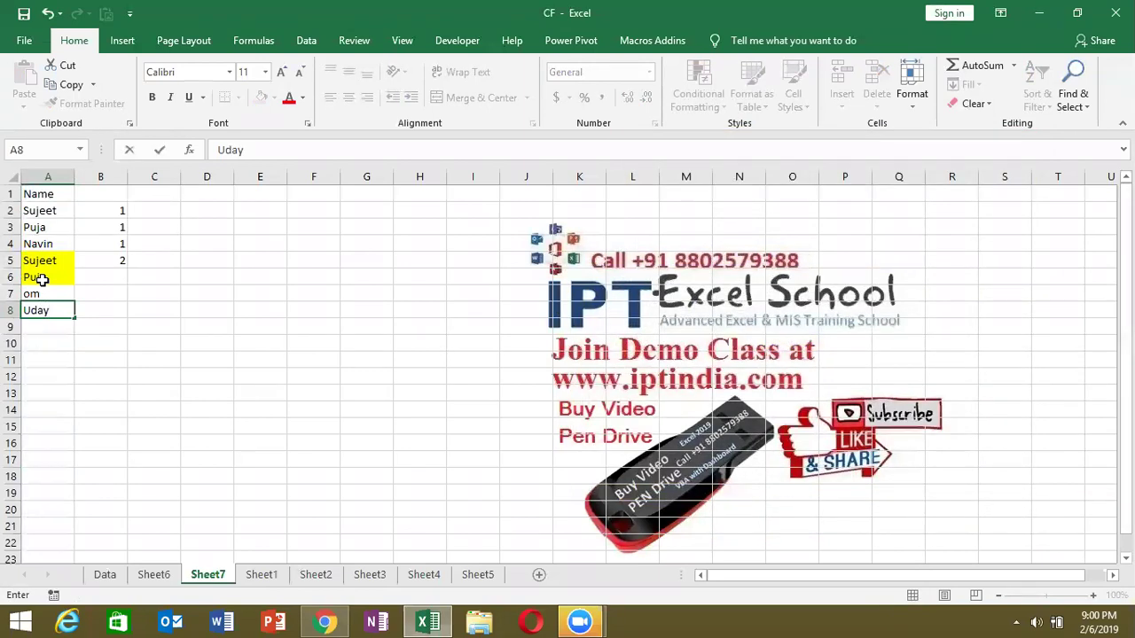
key("Return")
type("Sujeet")
key("Return")
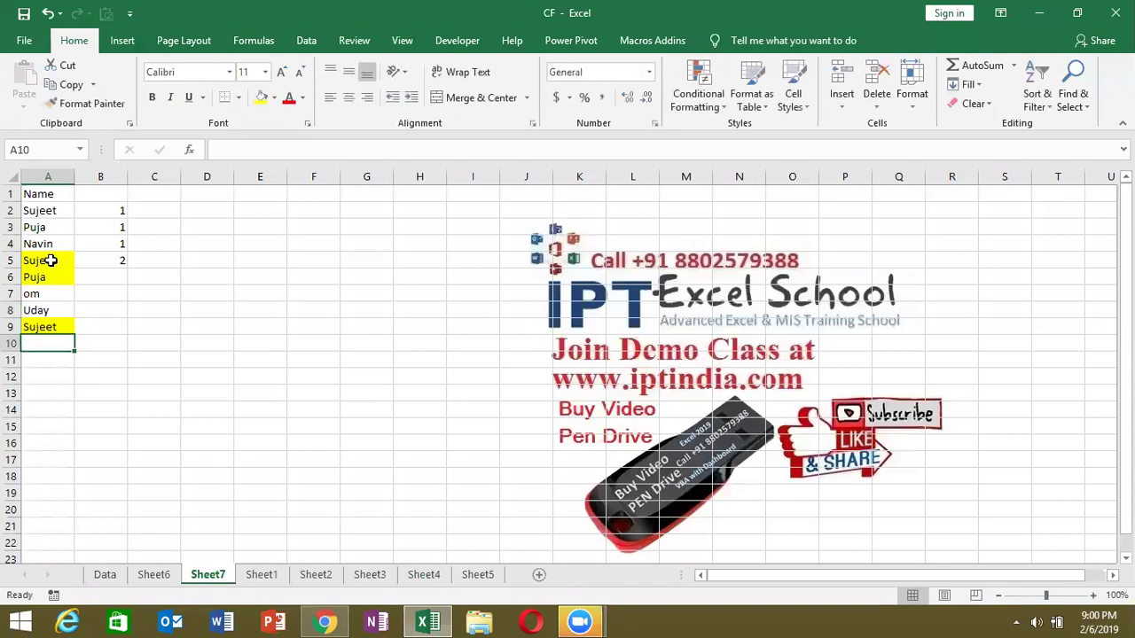
Select cell A2, then hide Excel with Win+D to show the desktop.
left_click(35, 211)
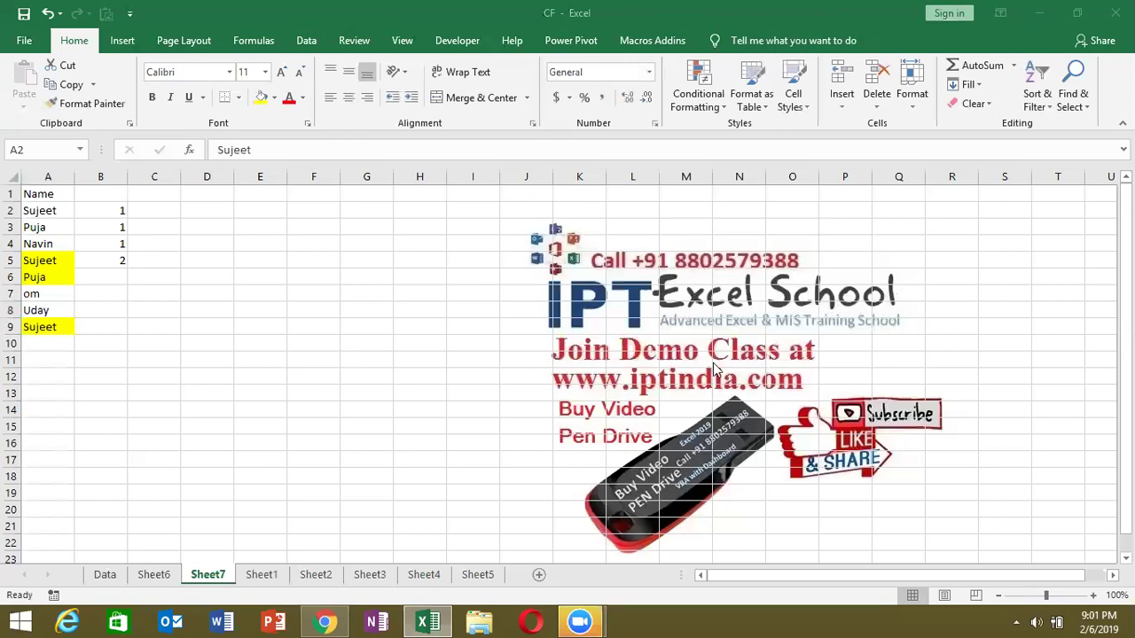
key("super+d")
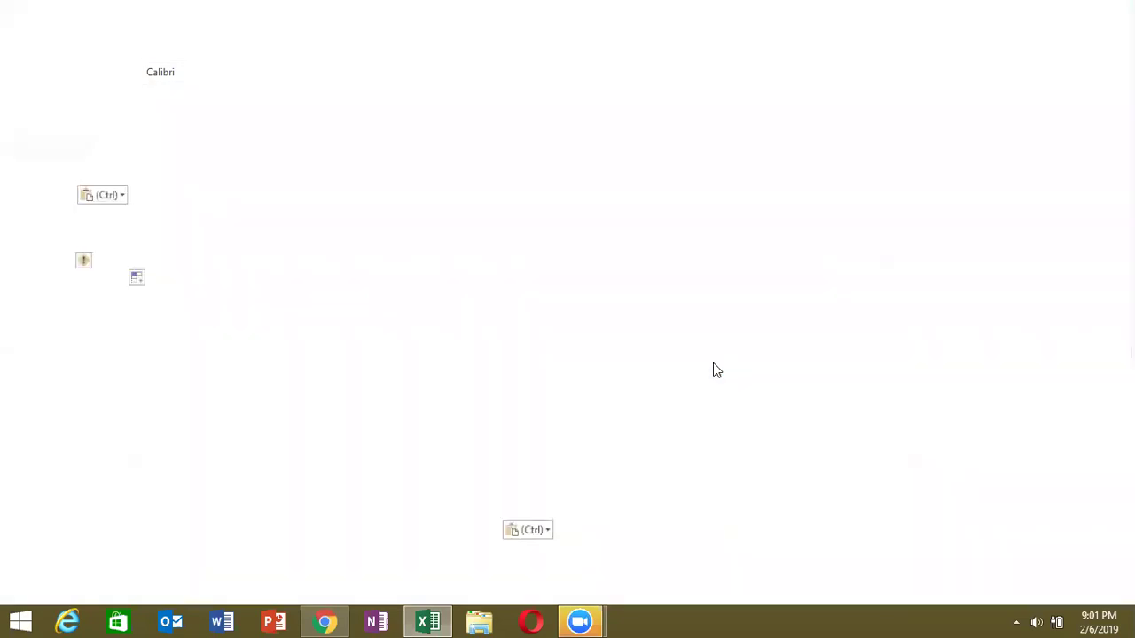